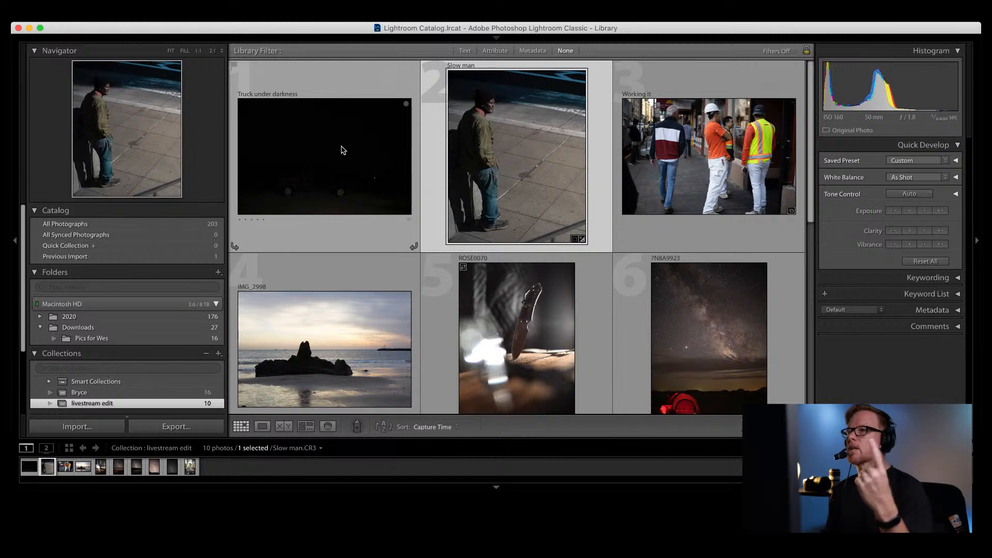
Step: Look over all the photos in the livestream edit collection, using smaller grid thumbnails with cell numbers and titles shown
scroll(524, 87, down, 5)
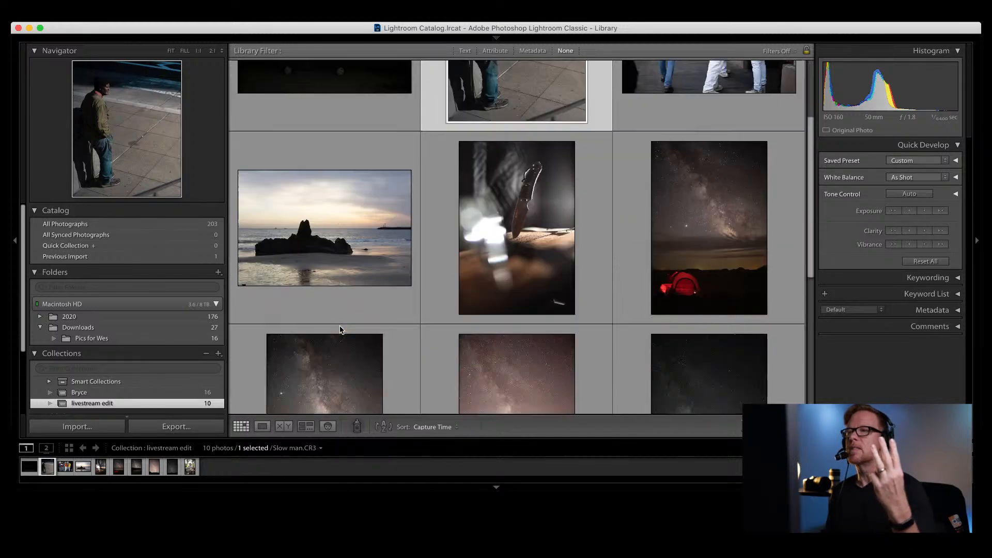
scroll(672, 134, up, 3)
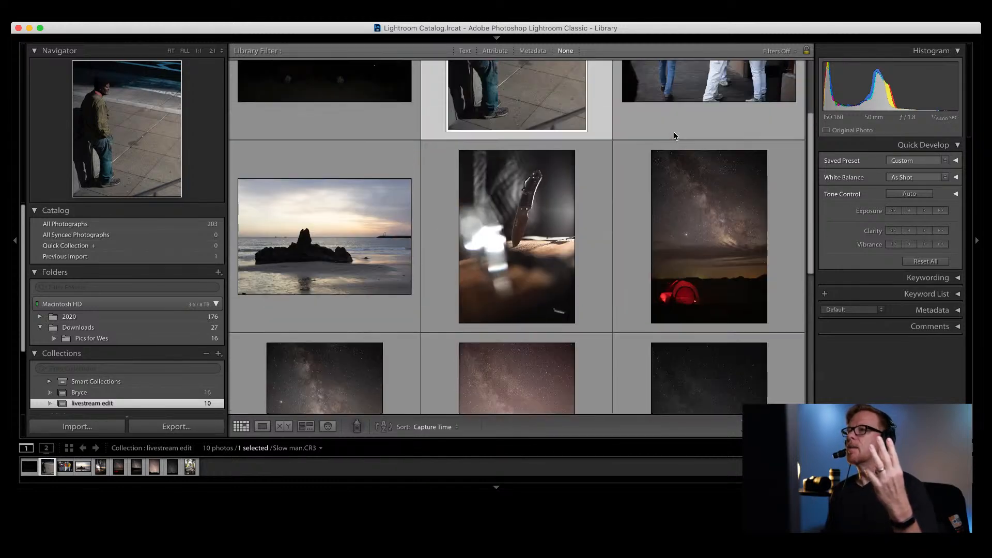
scroll(671, 134, down, 2)
scroll(692, 133, up, 2)
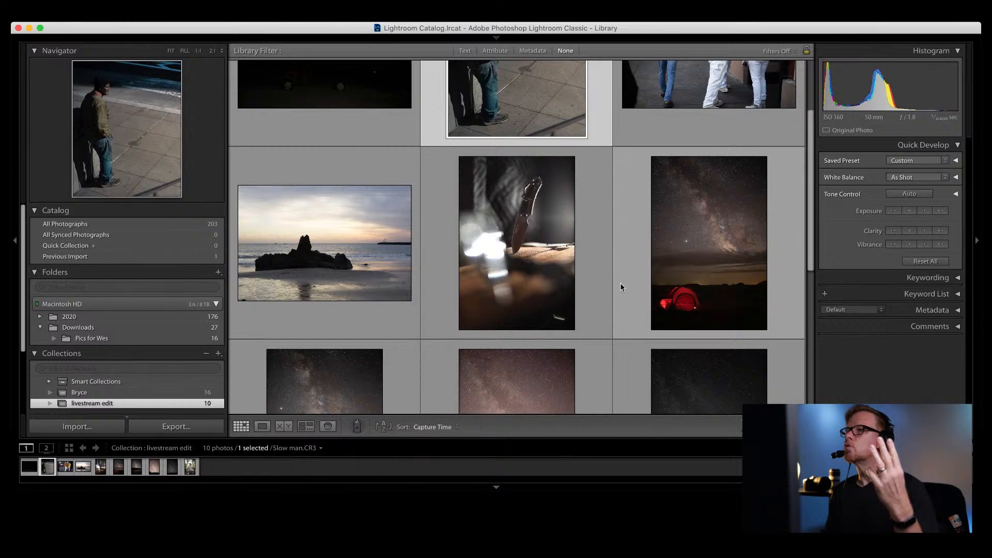
scroll(663, 190, down, 4)
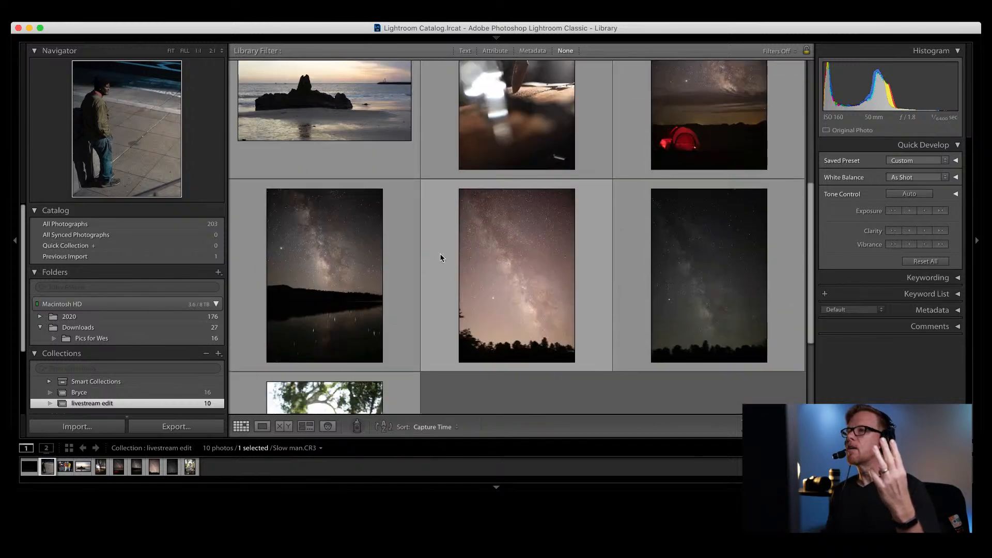
scroll(489, 293, down, 4)
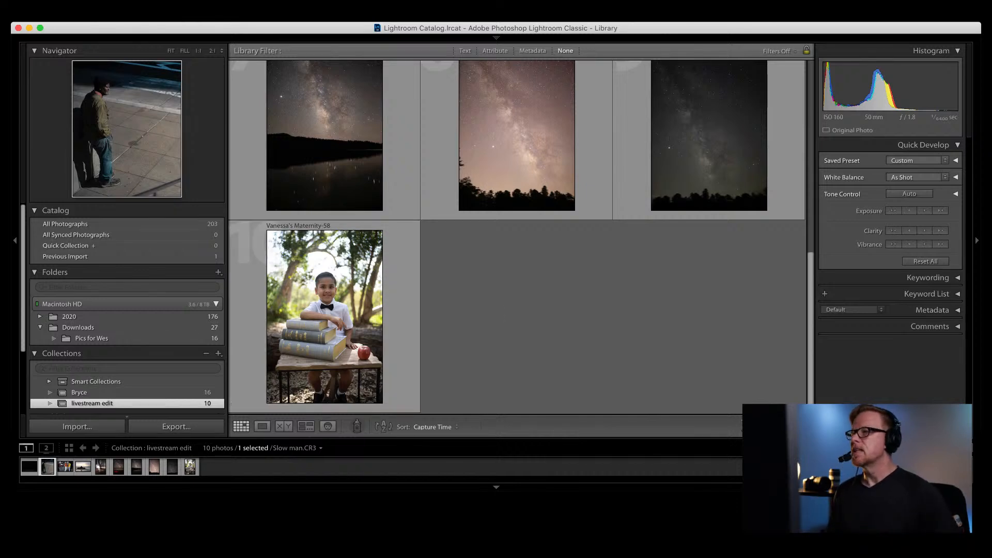
key(minus)
key(minus)
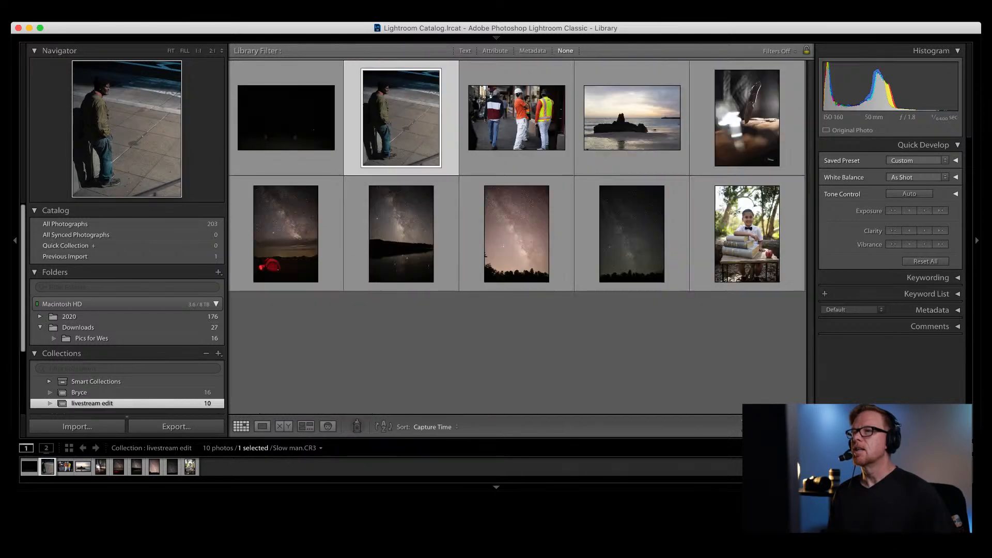
key(j)
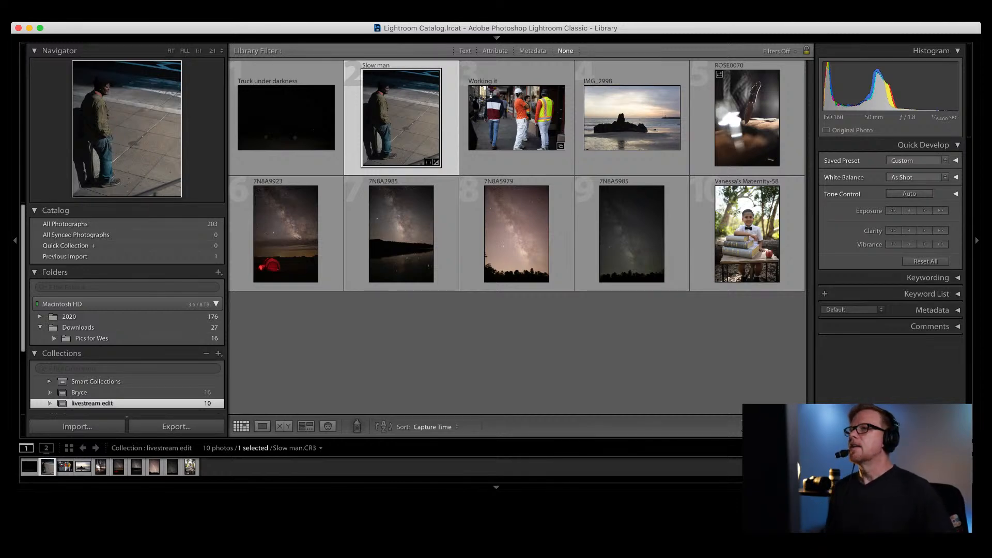
Step: Open the photo of the boy with the stacked books and inspect his face at 1:1
double_click(753, 238)
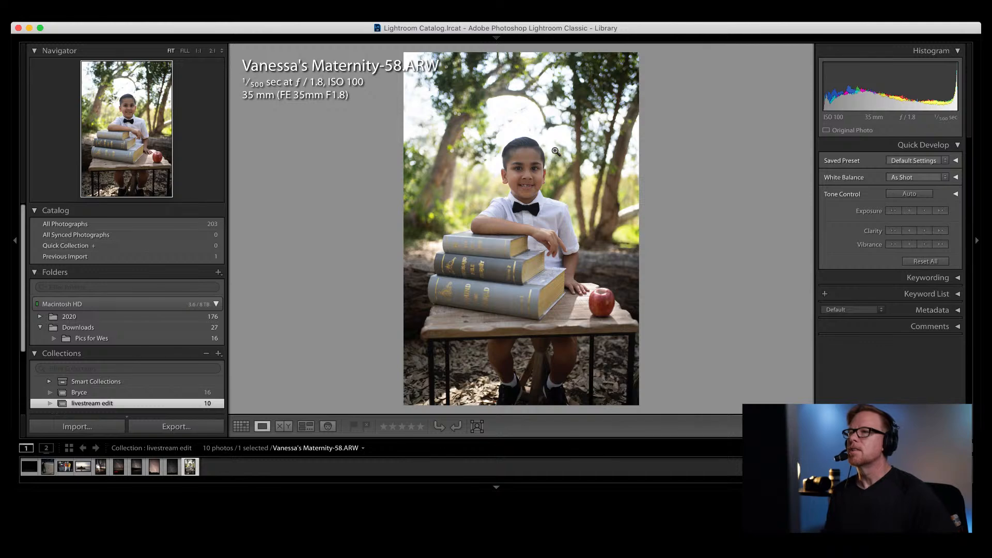
click(525, 171)
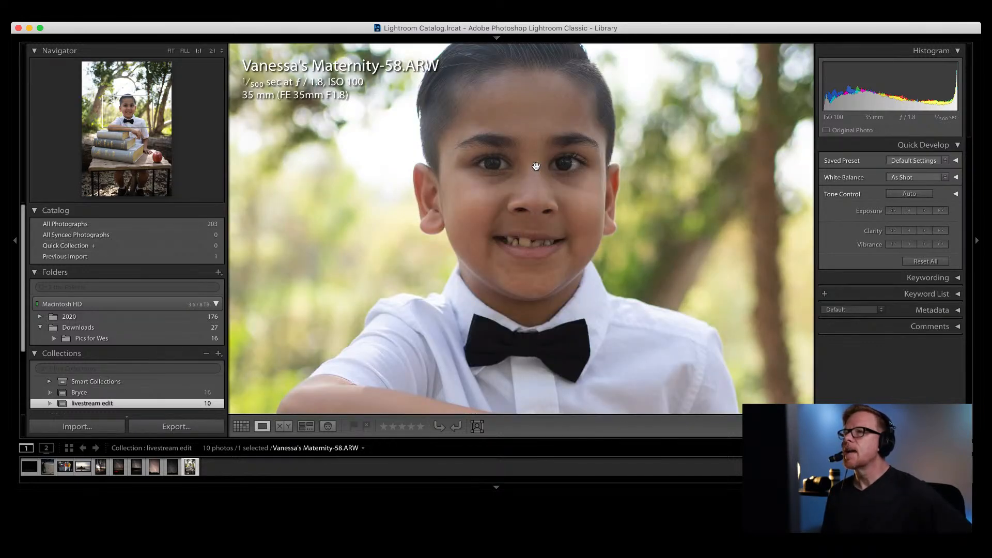
click(536, 166)
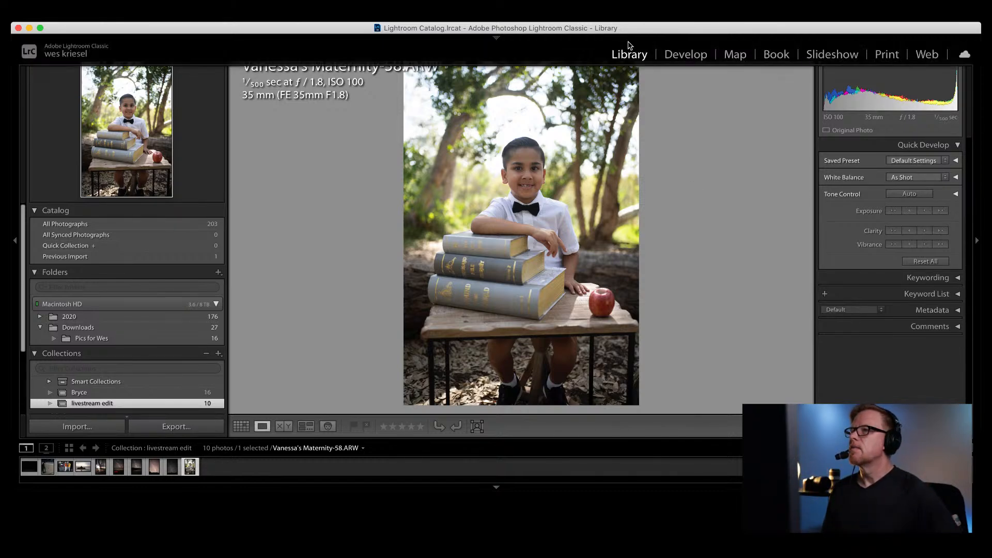
Step: In the Develop module, lower the photo's Highlights to -68 and shift the Green hue to -49
click(685, 54)
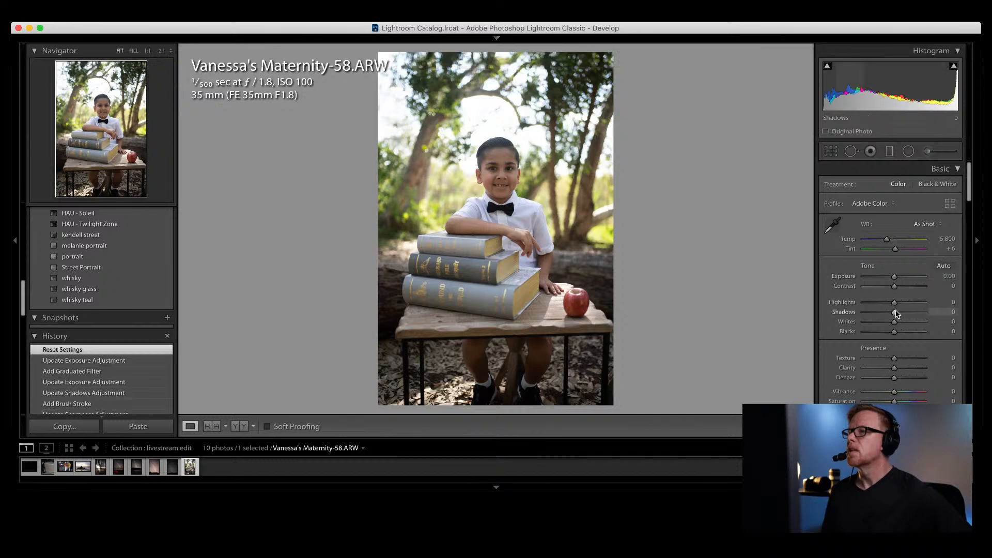
drag(896, 306, 872, 309)
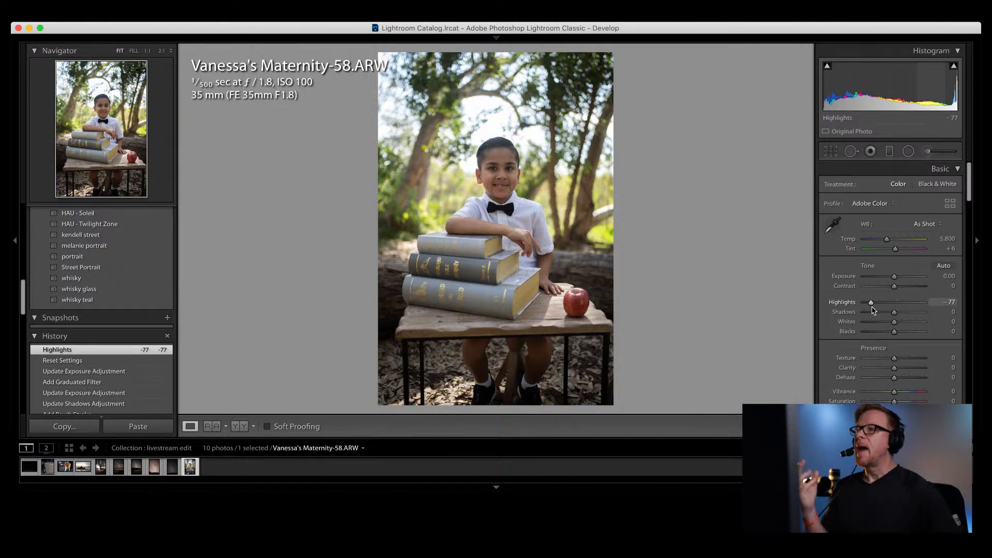
key(super+z)
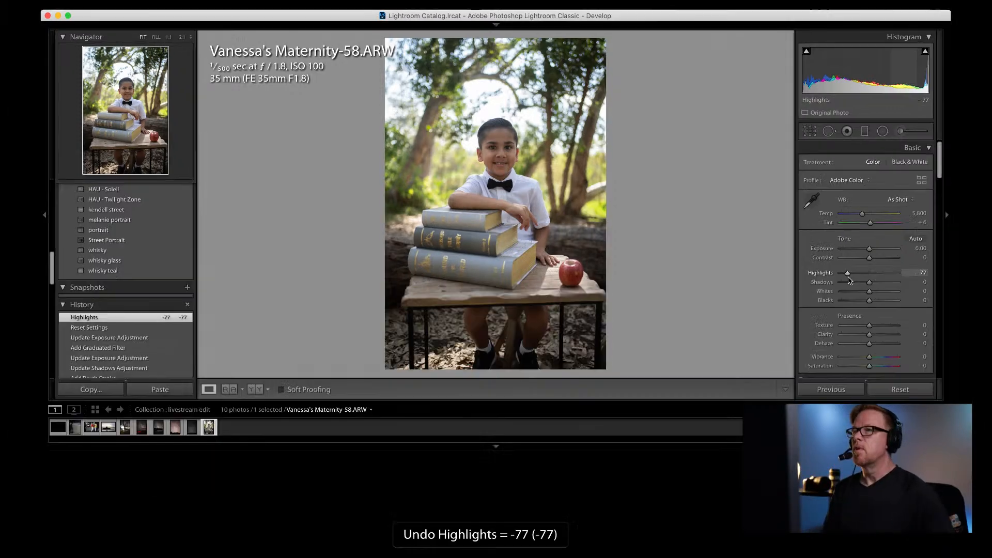
drag(894, 303, 873, 309)
scroll(874, 311, down, 5)
scroll(874, 311, down, 10)
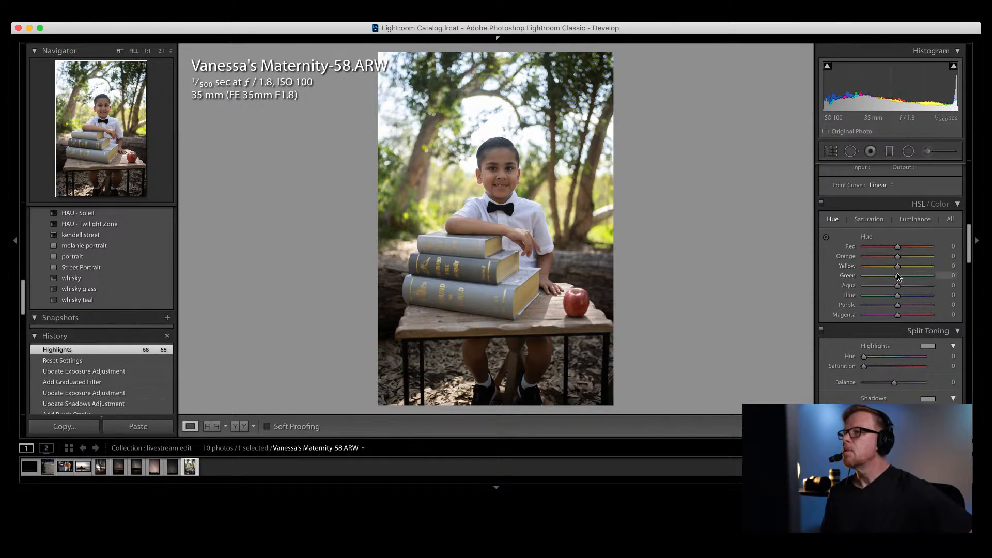
drag(897, 277, 881, 280)
Step: Add a small radial filter centred on the boy's face and invert its mask
scroll(882, 281, up, 10)
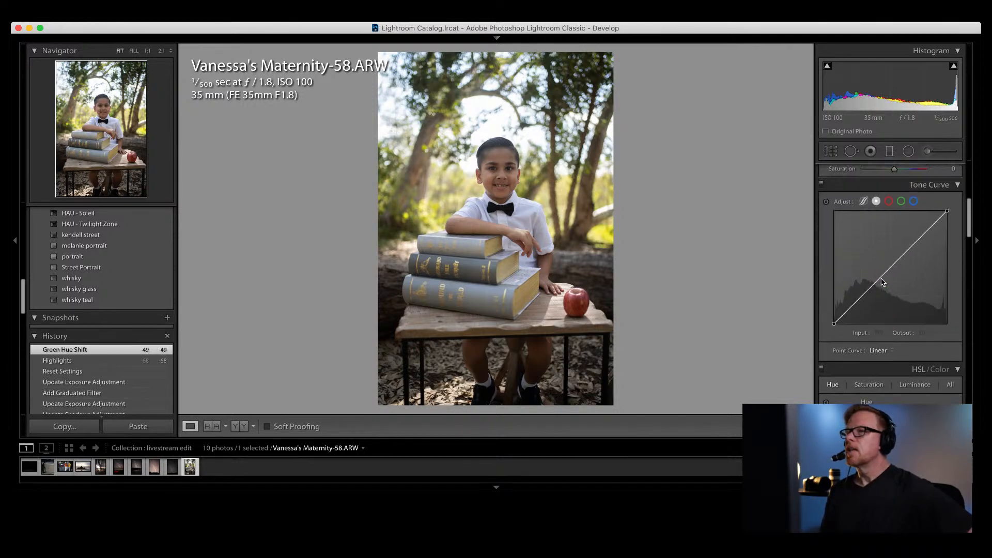
scroll(880, 278, up, 1)
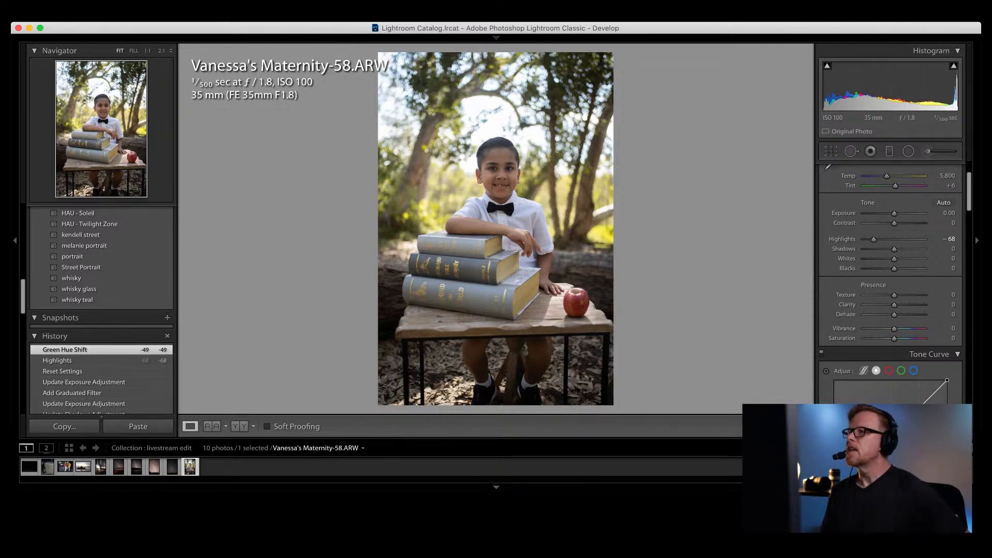
click(908, 151)
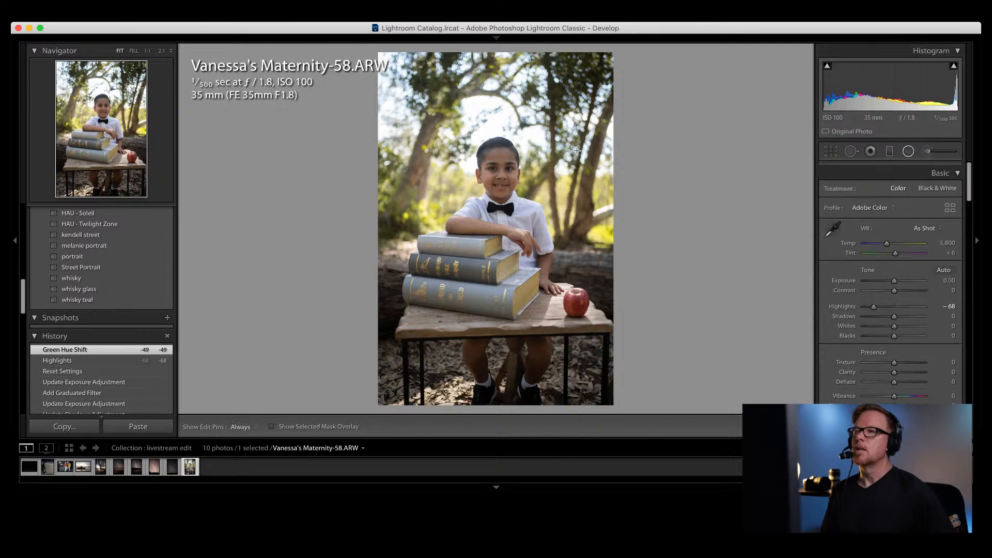
drag(486, 163, 519, 213)
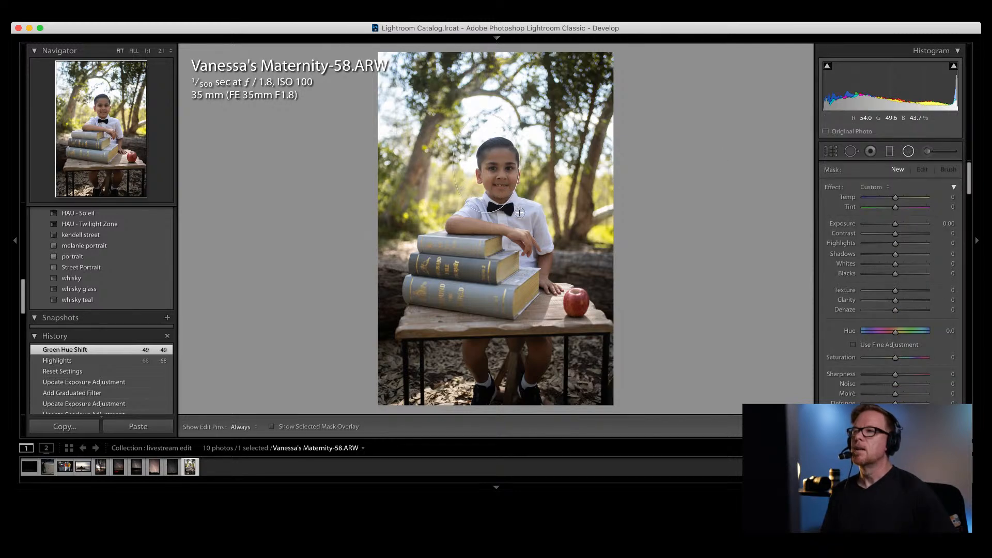
drag(485, 164, 500, 178)
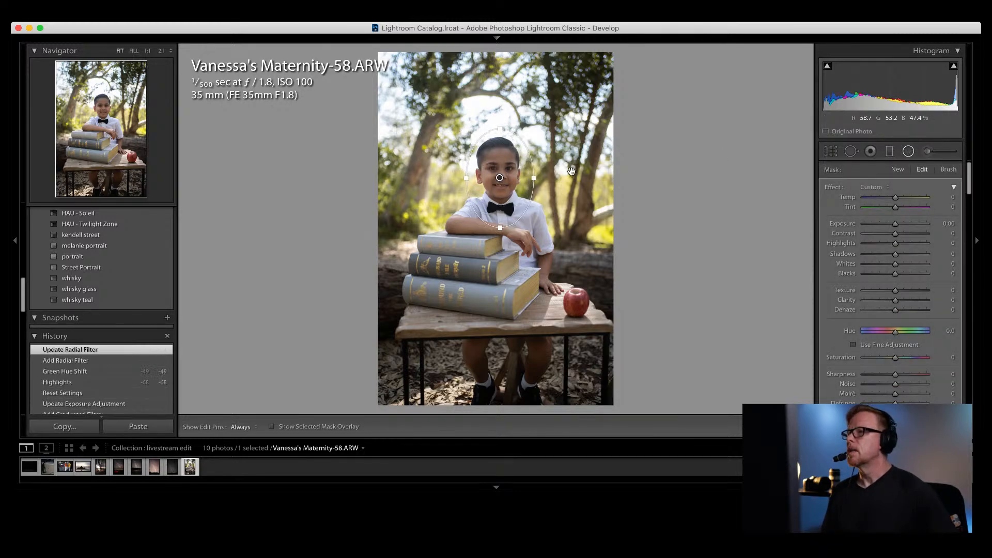
scroll(850, 346, down, 5)
click(853, 329)
Step: Set the face radial filter's Shadows to 18 and Exposure to 0.24
scroll(879, 284, up, 5)
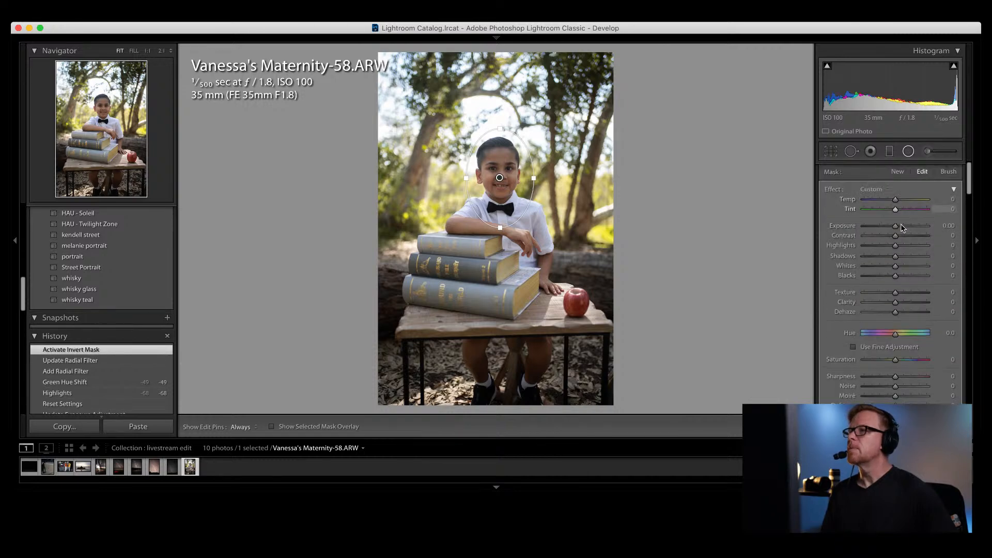
drag(895, 255, 903, 257)
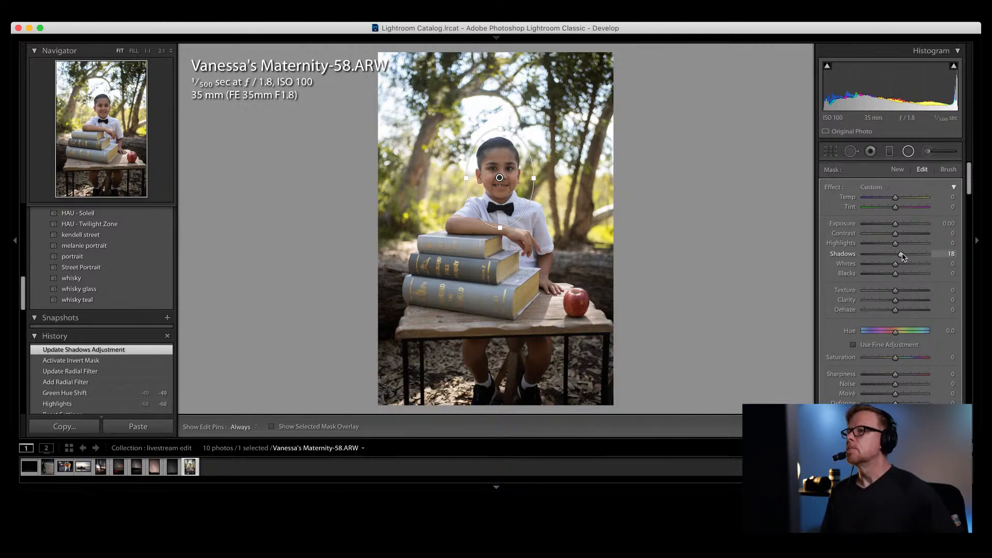
drag(897, 226, 899, 226)
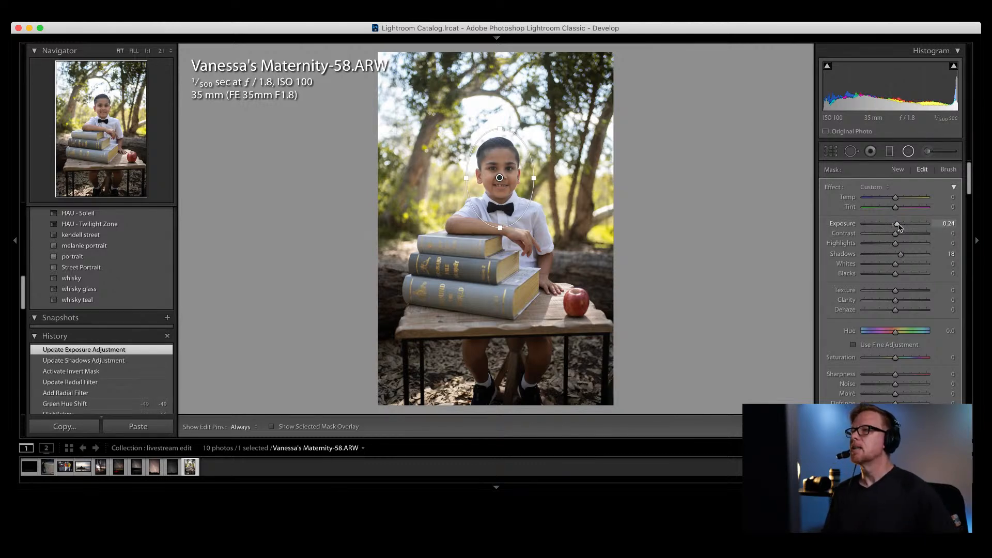
Step: Add a second, larger radial filter around the boy's head and upper body with Exposure at -0.08
click(898, 171)
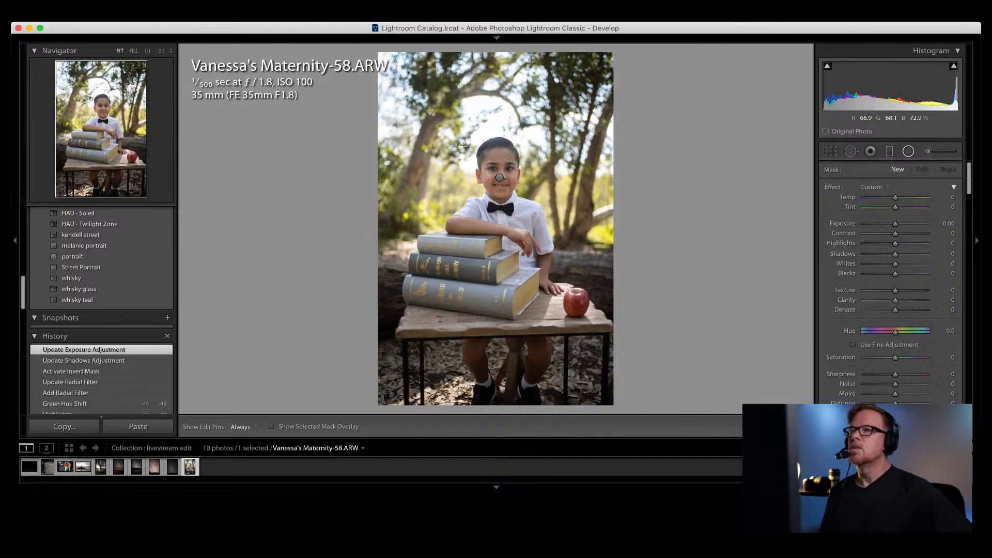
drag(462, 142, 530, 239)
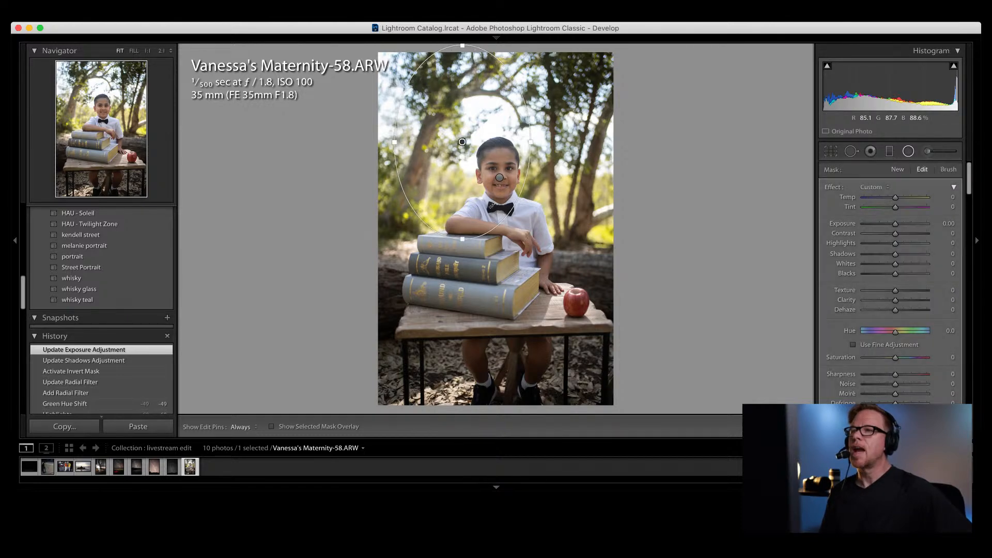
drag(458, 133, 495, 179)
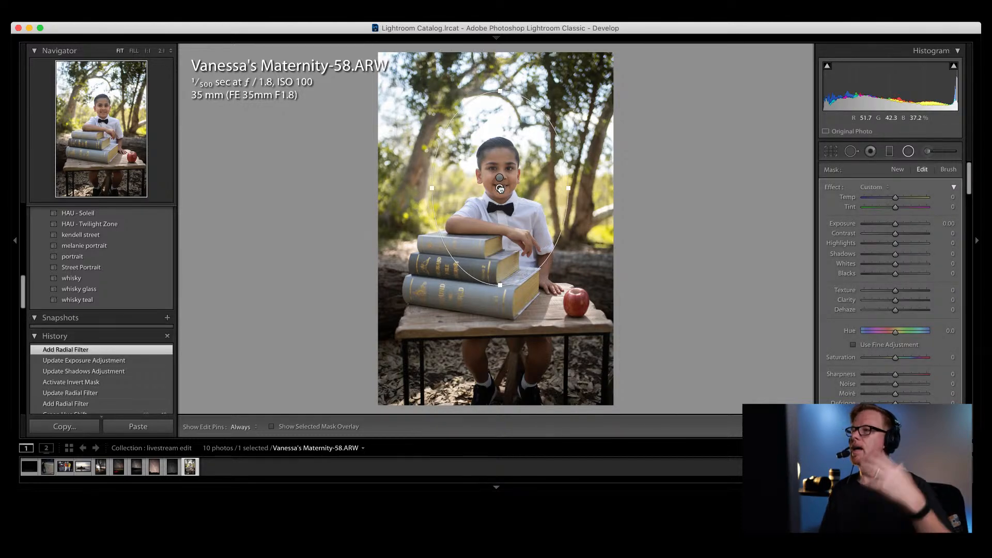
scroll(897, 217, down, 1)
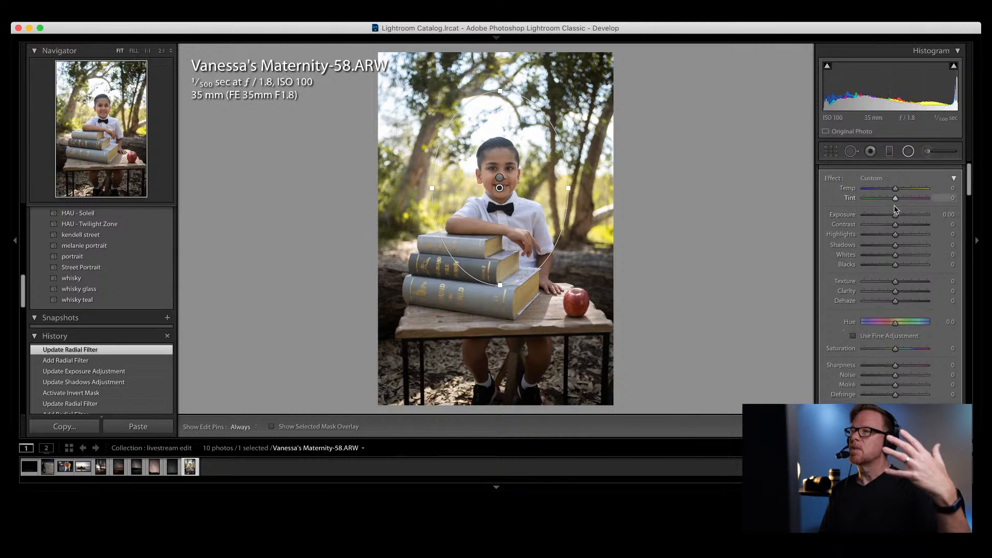
drag(897, 216, 897, 216)
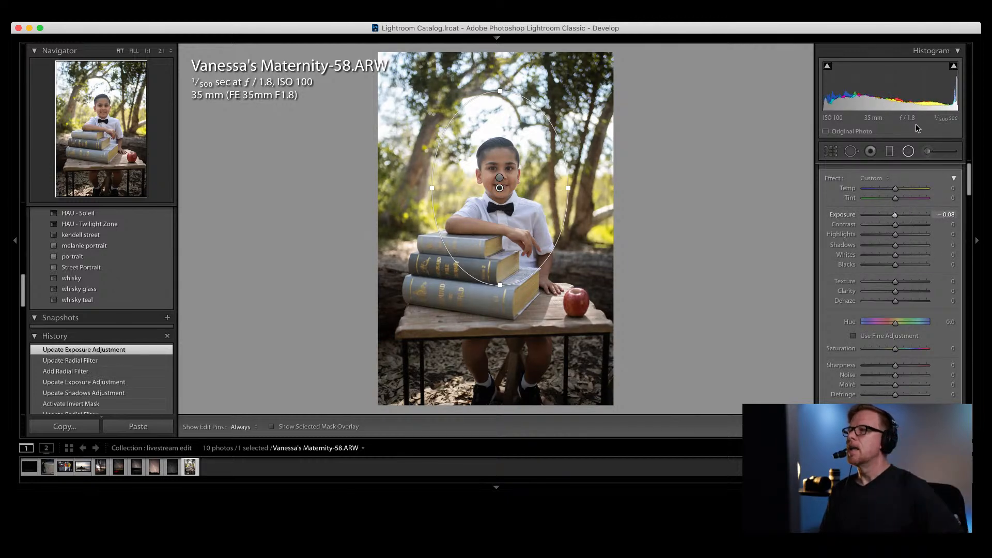
Step: Add a graduated filter from the photo's upper edge down to the boy's chest and lower its Highlights and Exposure
drag(491, 57, 502, 216)
drag(895, 245, 893, 225)
click(889, 151)
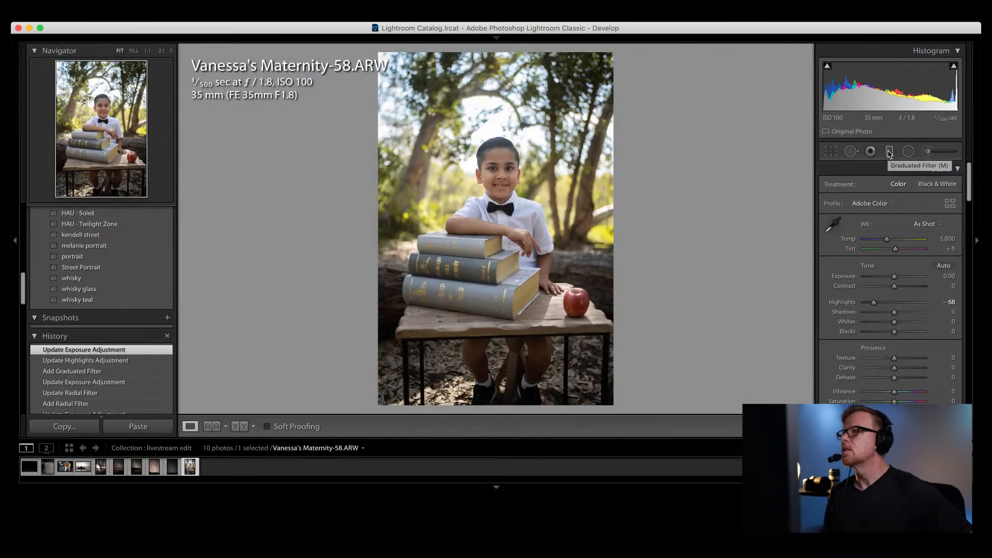
Step: In the HSL adjustments, set the Yellow saturation to -2 and the Green hue to -60
scroll(882, 259, down, 10)
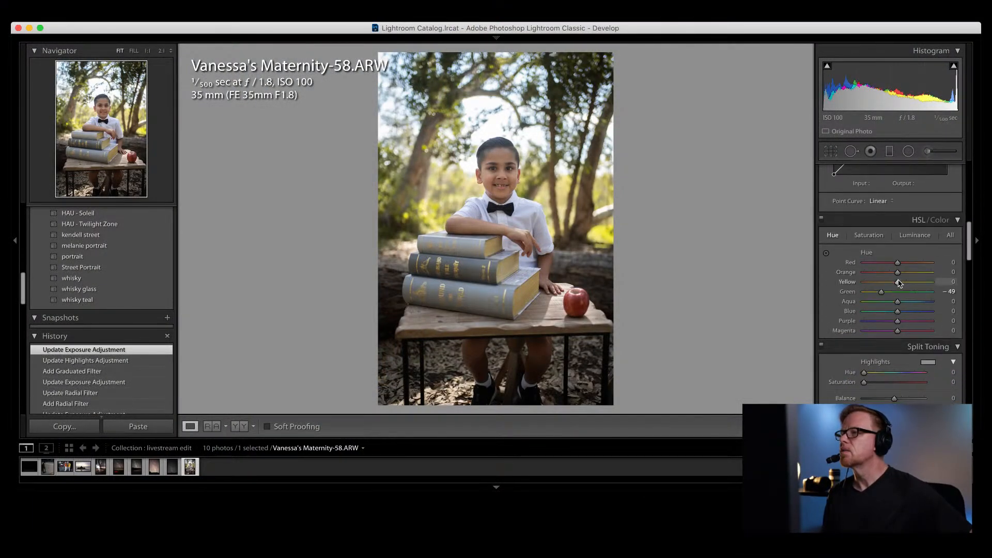
click(867, 236)
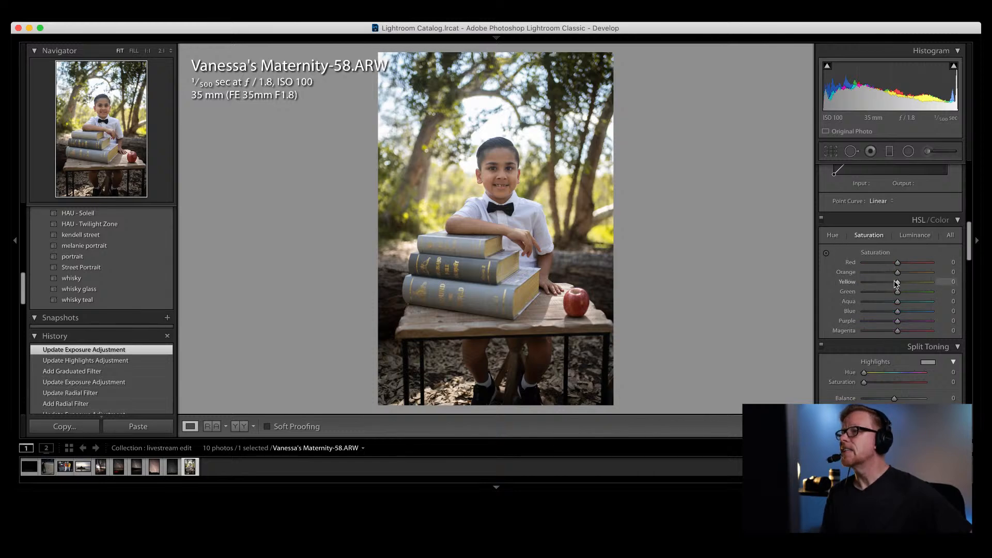
drag(897, 283, 863, 284)
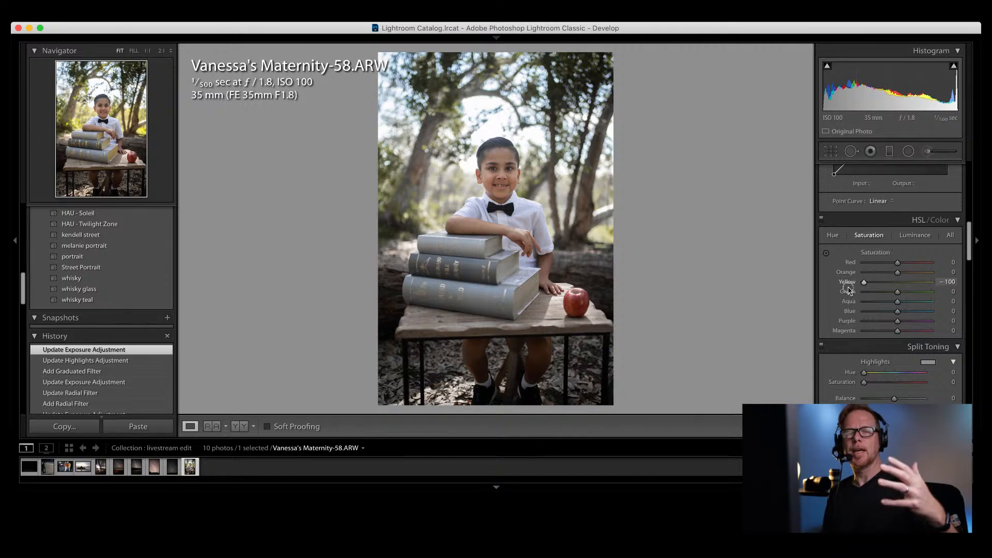
drag(851, 291, 896, 290)
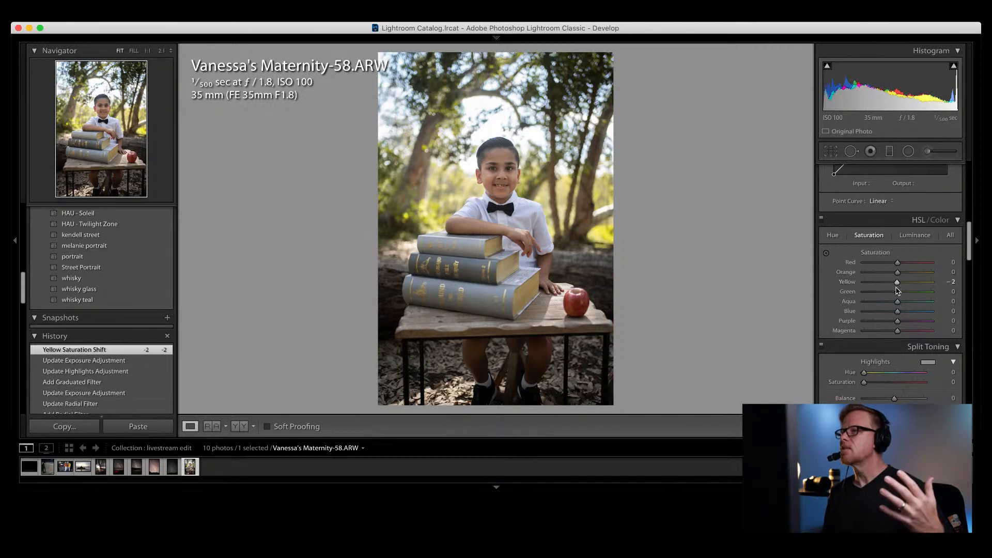
click(832, 235)
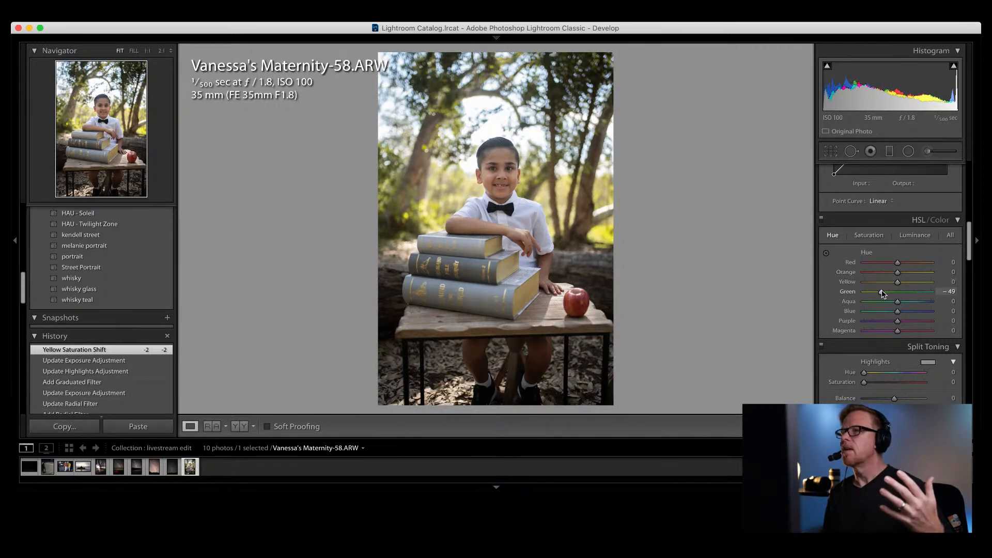
drag(877, 292, 877, 293)
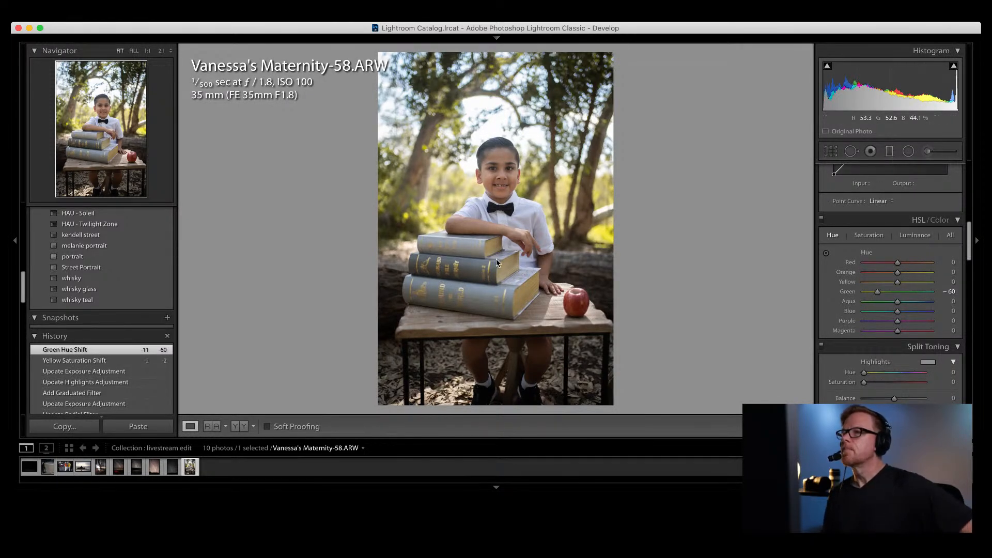
Step: Enlarge the face radial filter, shift it slightly down toward the boy's chest and set its Exposure to 0.51
click(910, 153)
click(499, 177)
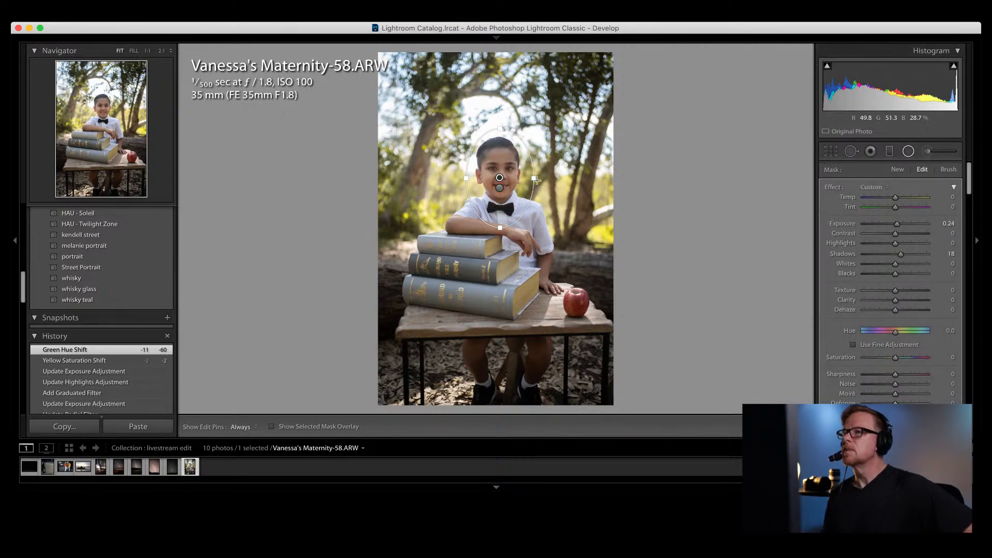
drag(534, 179, 544, 179)
drag(499, 227, 500, 234)
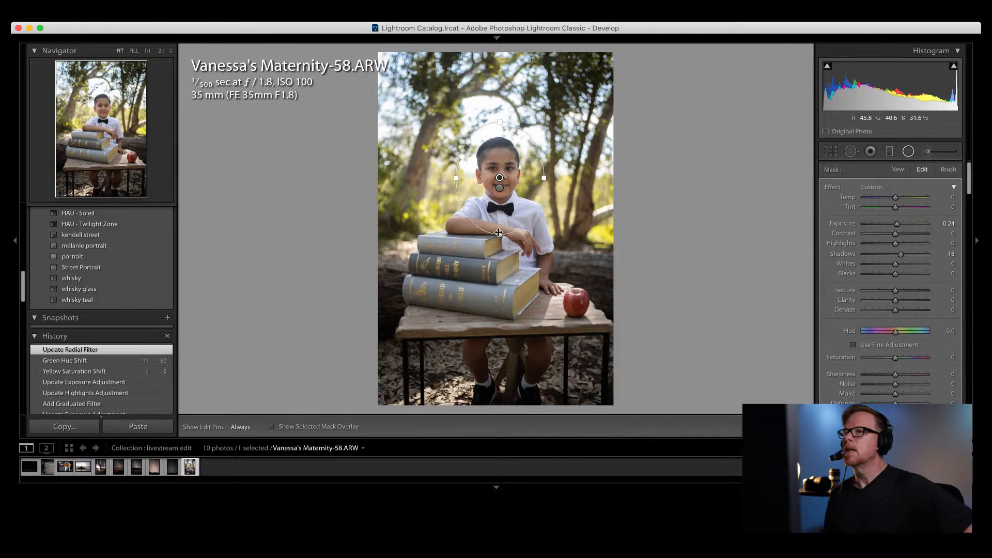
drag(499, 174, 499, 185)
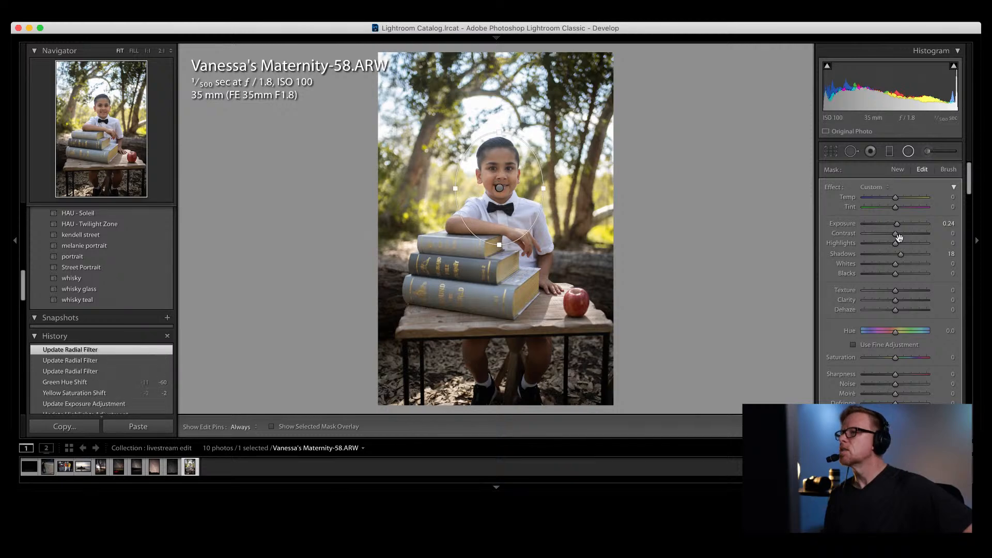
drag(897, 225, 900, 226)
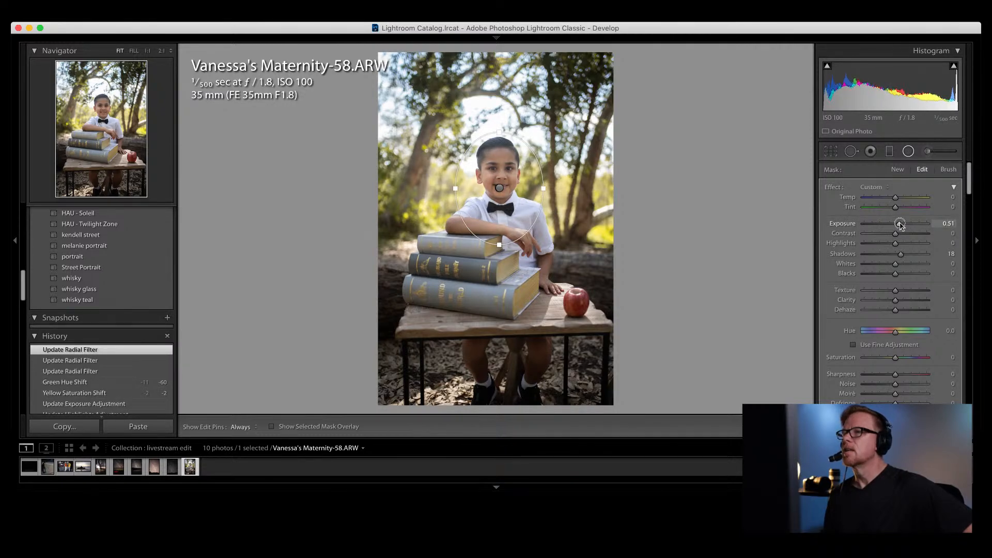
click(909, 152)
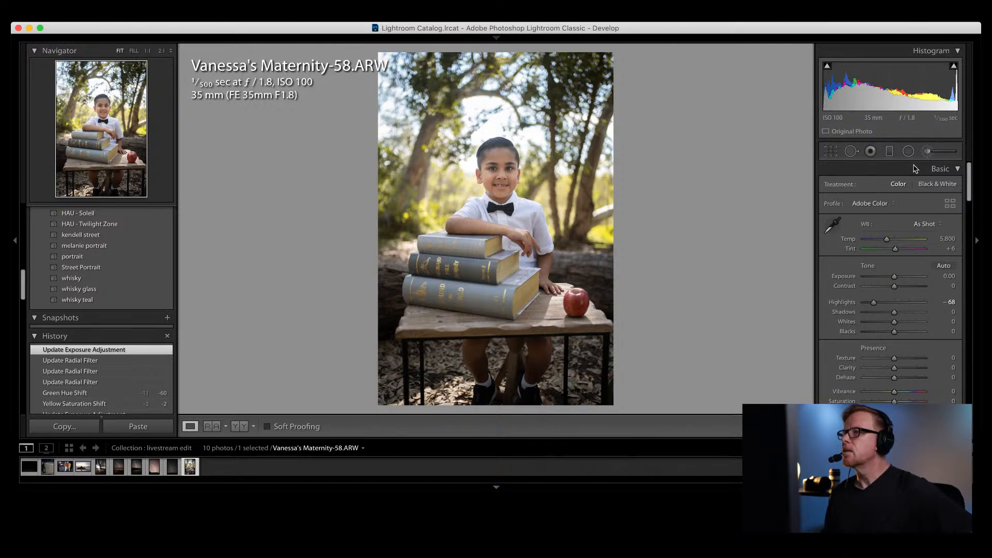
Step: Brush a local adjustment over the leaf-covered ground below the table and set its Temp to 23
key(shift+m)
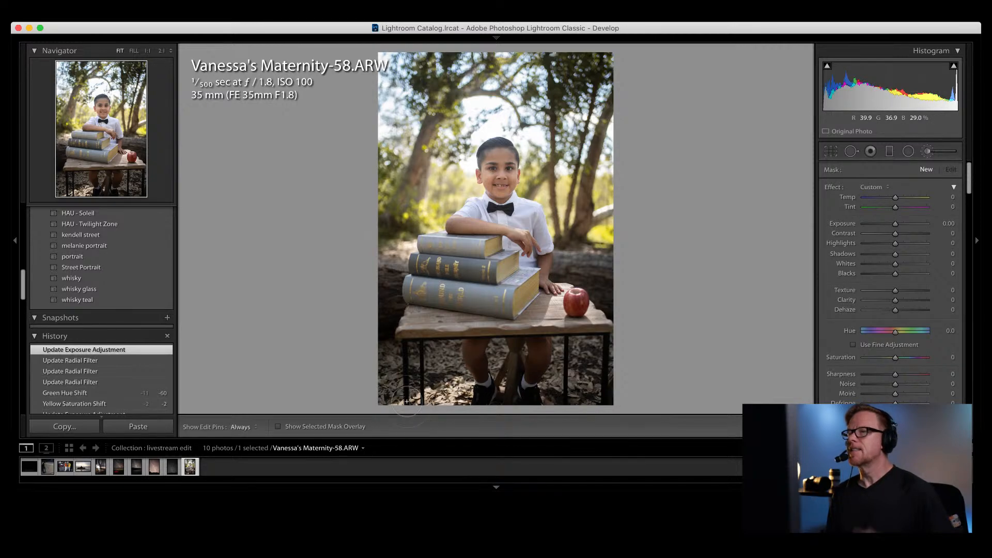
click(452, 383)
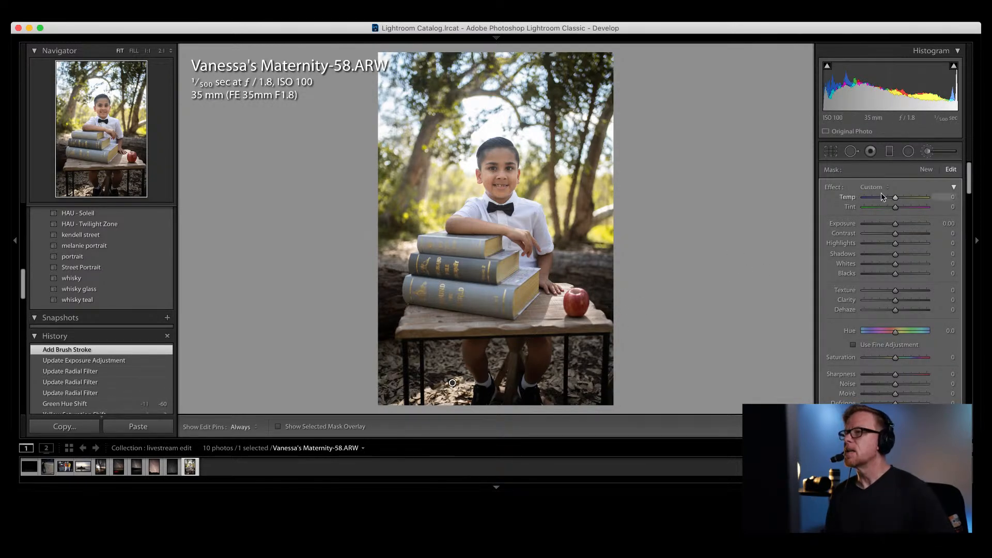
drag(895, 197, 903, 201)
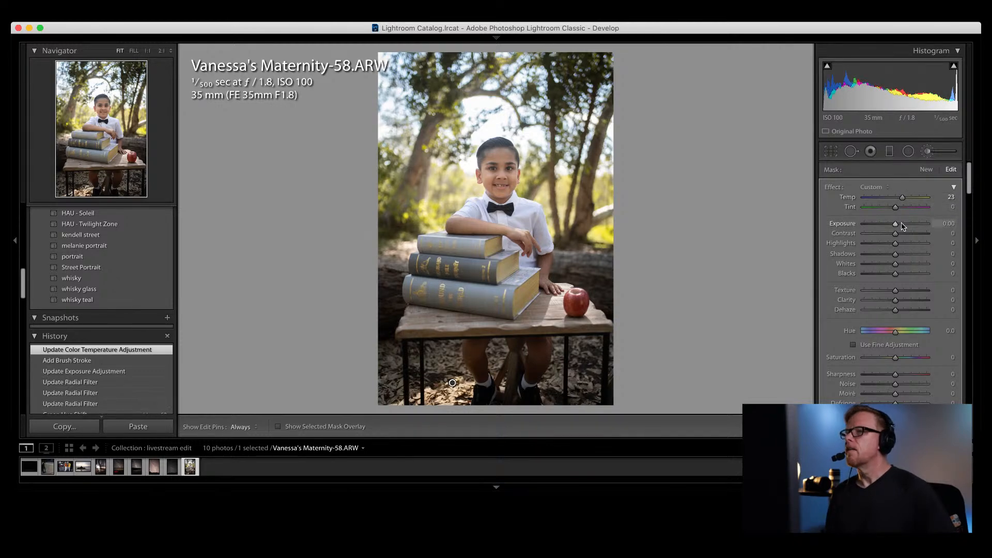
Step: Add a radial filter around the apple with Texture at 14, Sharpness at 21 and Exposure at 0.09
click(923, 168)
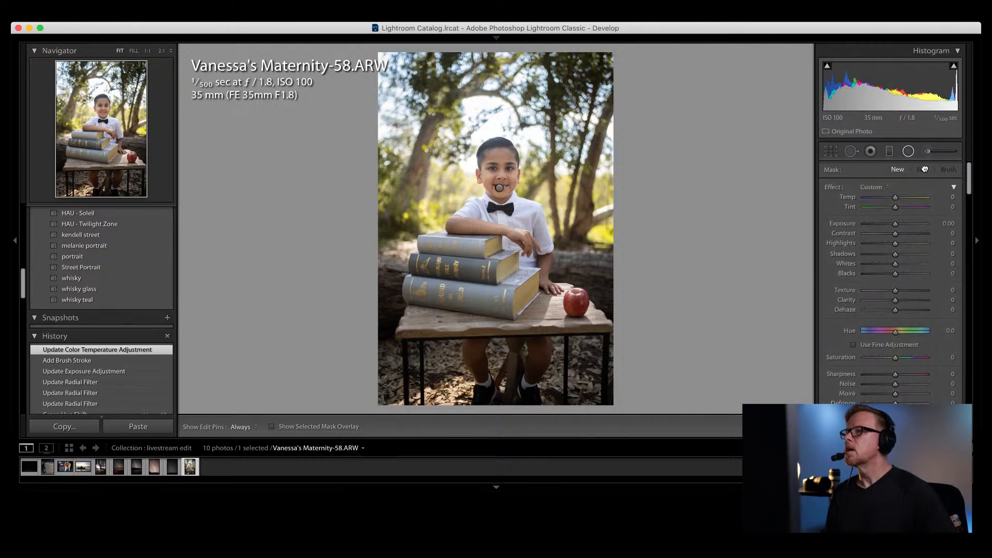
mouse_move(573, 303)
mouse_down()
mouse_move(590, 320)
mouse_move(577, 304)
mouse_up()
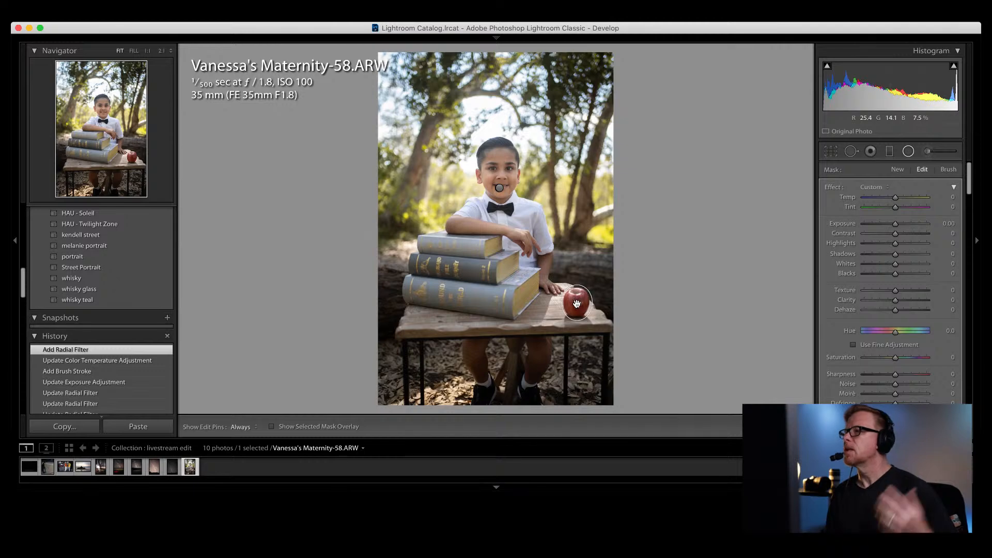
drag(897, 292, 902, 291)
drag(896, 374, 902, 374)
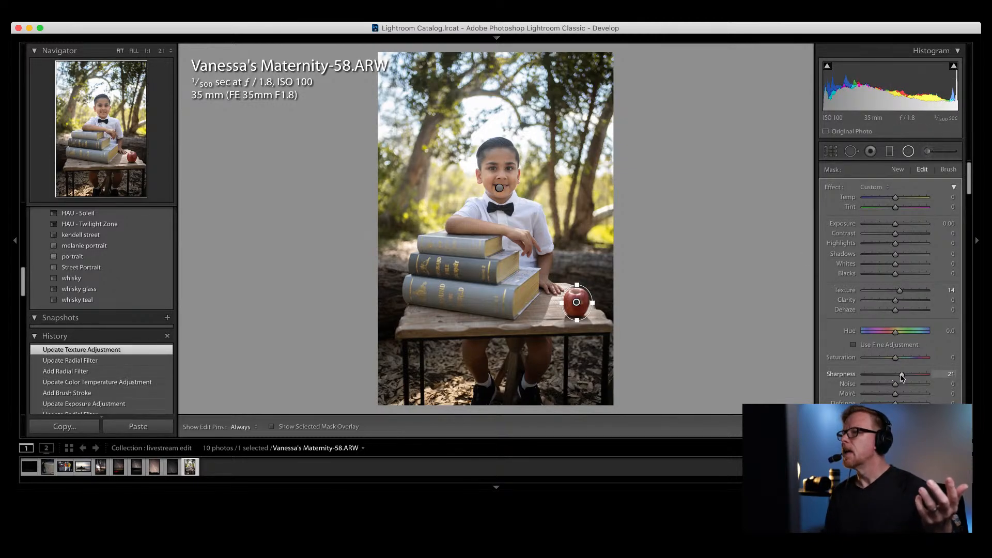
drag(895, 226, 895, 225)
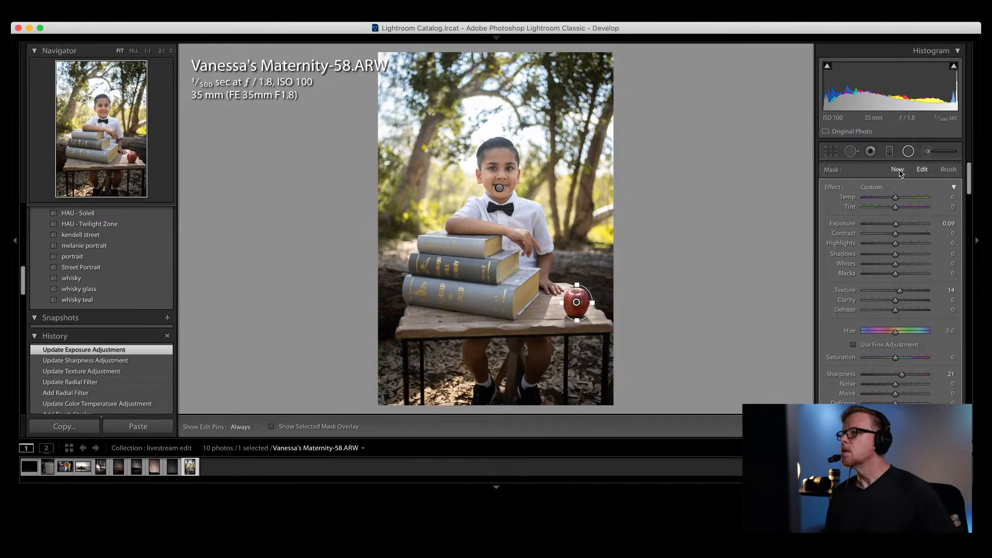
Step: Brush a stroke below the apple into its radial filter mask, try Blacks at -15 and undo that Blacks change
click(948, 169)
drag(575, 329, 577, 333)
drag(896, 279, 890, 278)
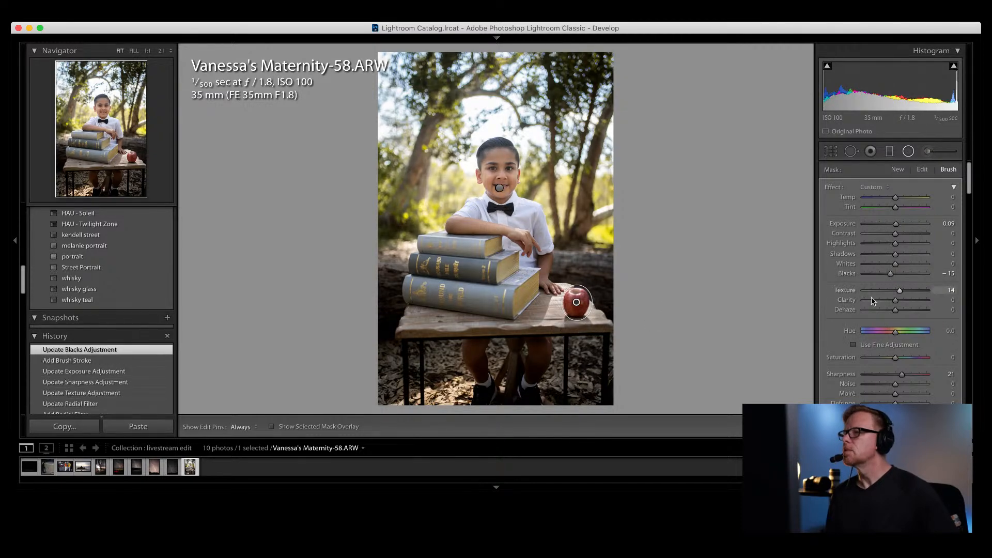
scroll(872, 301, down, 5)
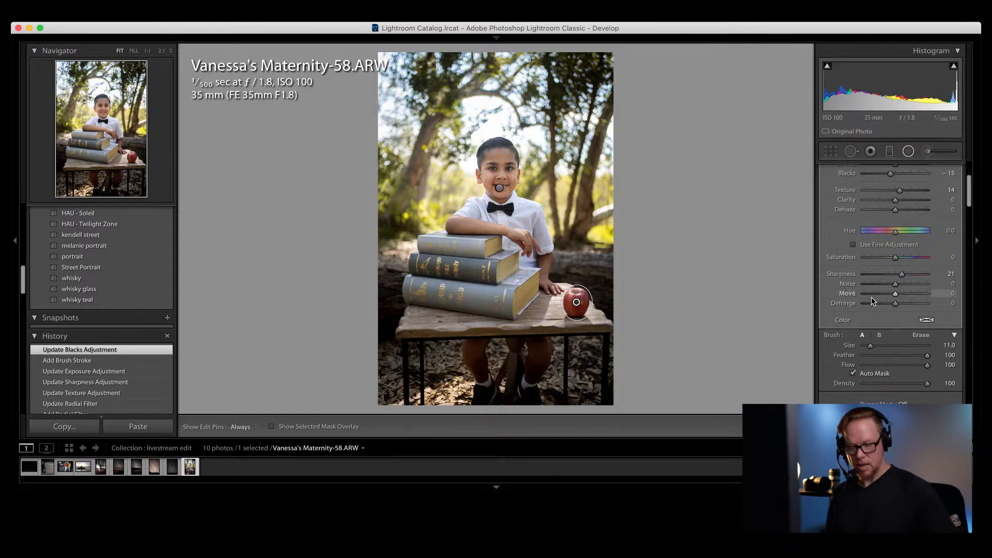
scroll(872, 301, up, 5)
key(super+z)
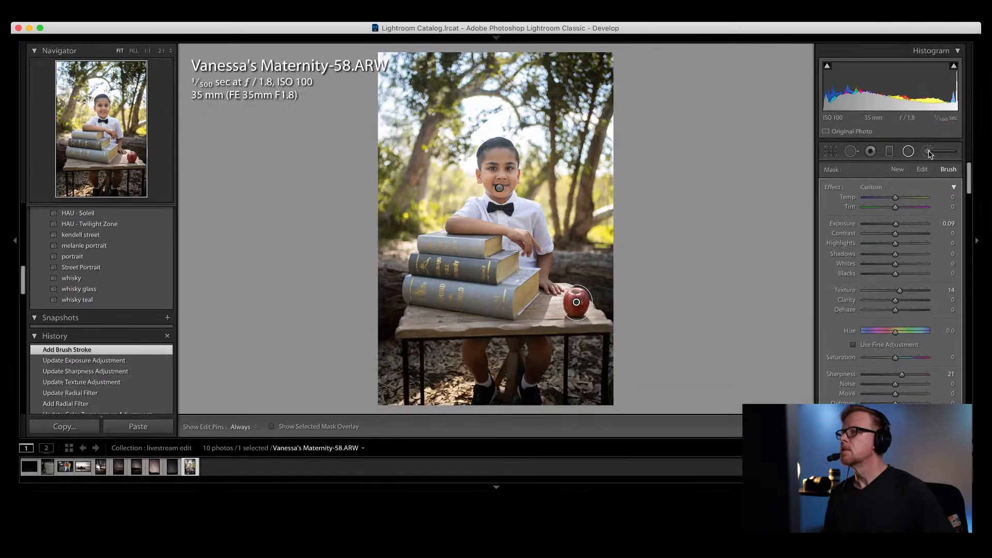
Step: Paint a separate adjustment brush stroke on the table directly beneath the apple and set its Blacks to -23
click(928, 153)
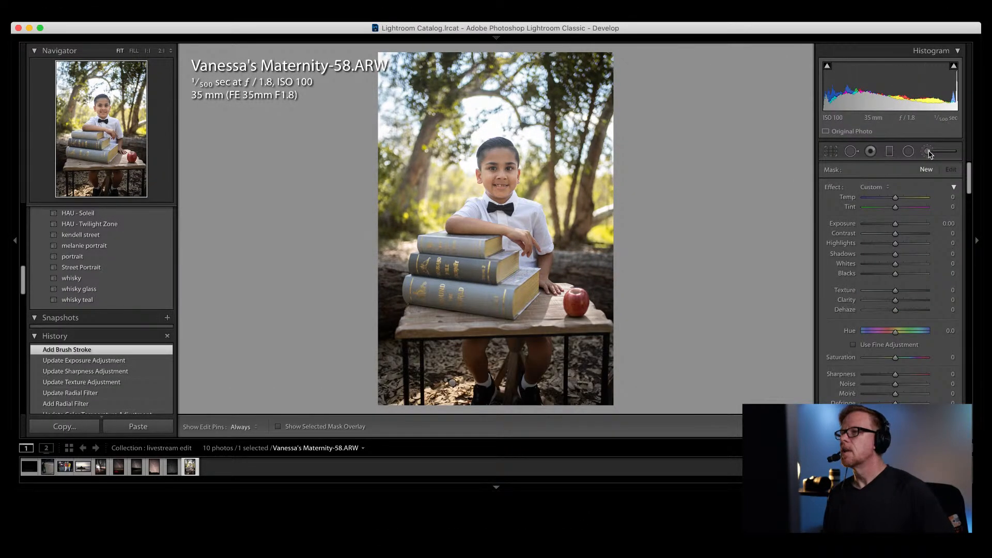
key(h)
click(576, 329)
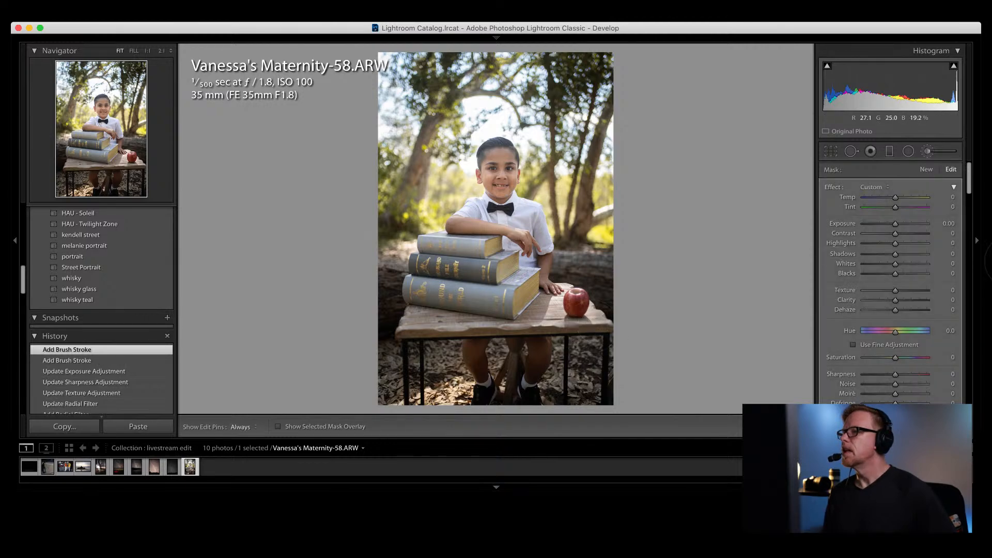
drag(896, 274, 888, 276)
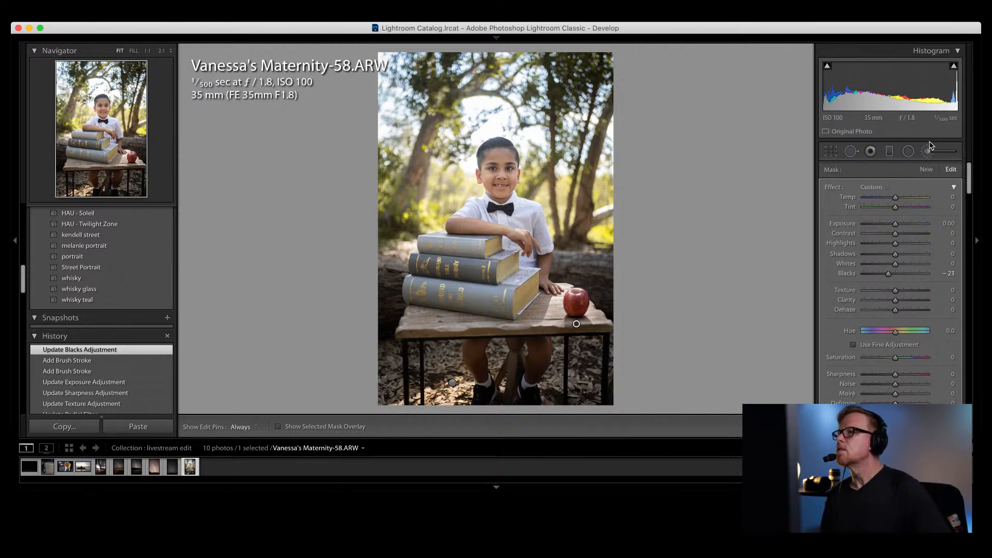
Step: Paint a new brush adjustment over the stacked books with Exposure at -0.29 and Shadows at -16
click(926, 170)
mouse_move(486, 279)
mouse_down()
mouse_move(424, 256)
mouse_move(478, 275)
mouse_up()
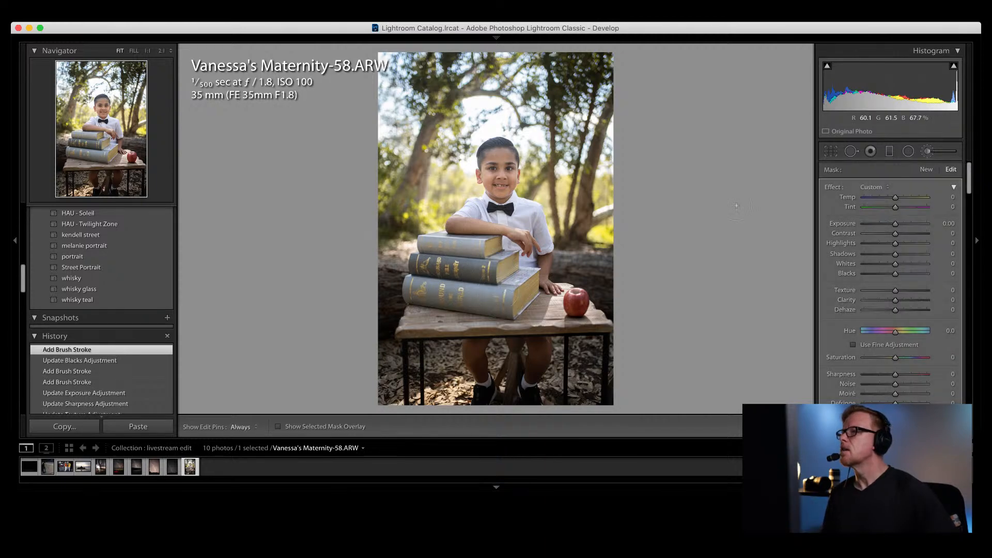
drag(895, 223, 888, 256)
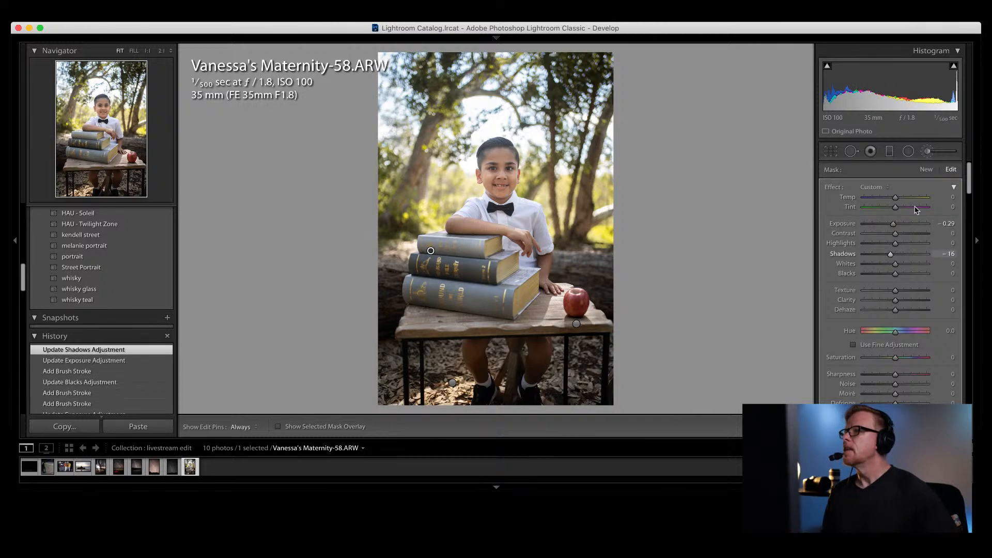
Step: Paint a new brush adjustment starting at the boy's forehead and set its Temp to 14
click(932, 170)
key(h)
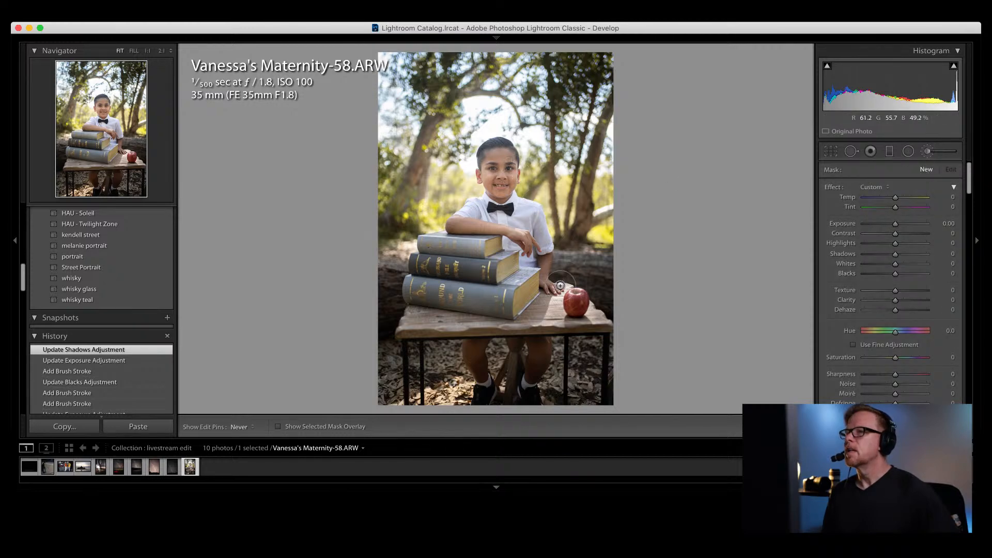
click(575, 321)
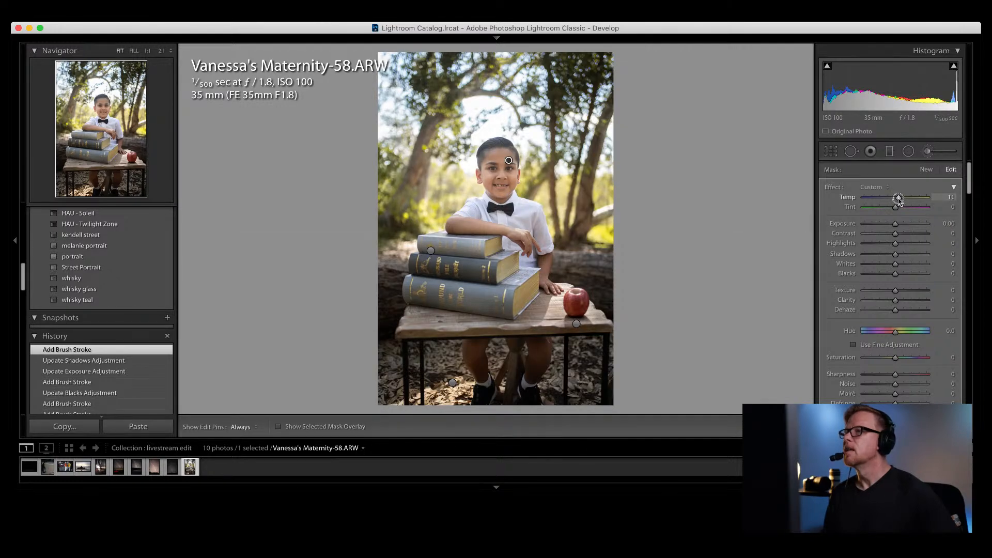
drag(900, 200, 899, 199)
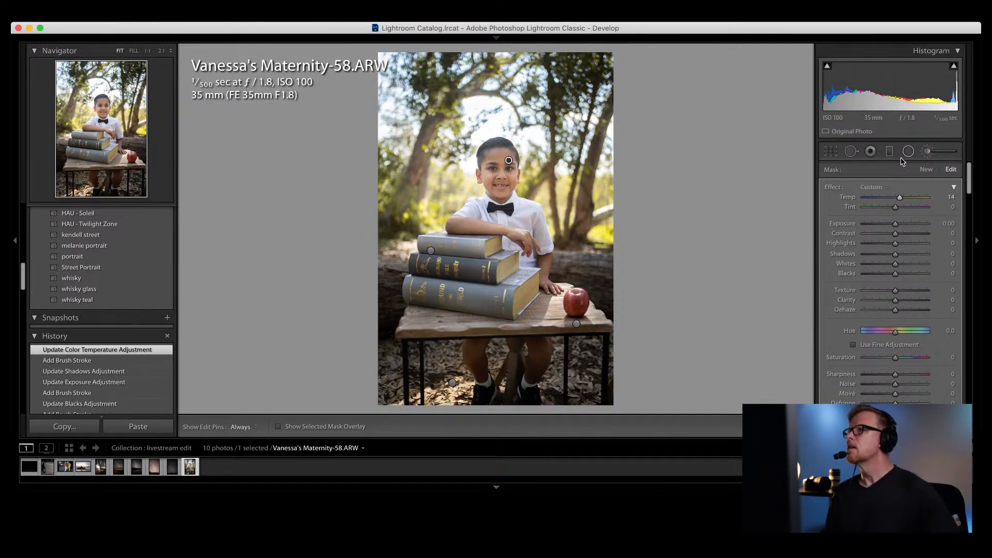
Step: Leave the local adjustment tools and review the edited portrait in full screen
click(909, 153)
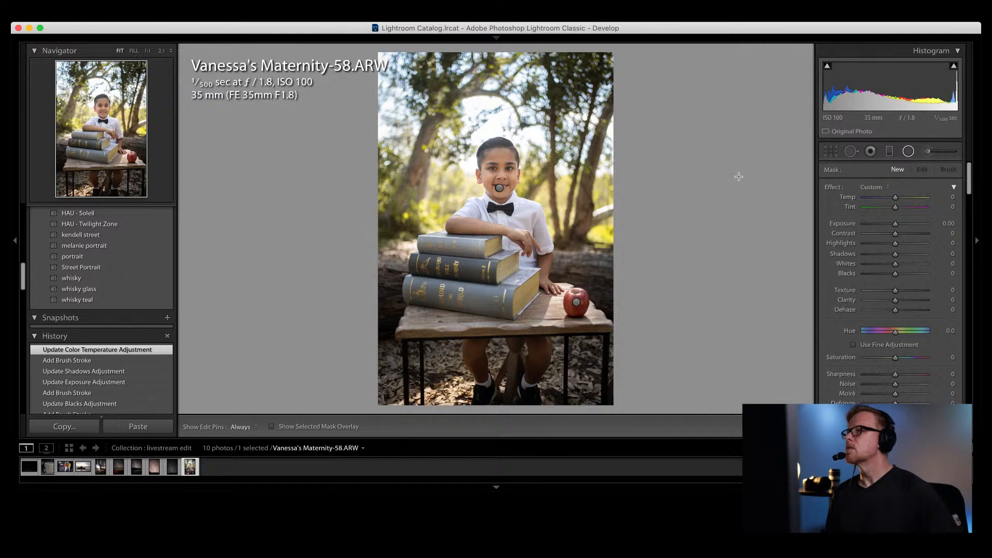
click(908, 152)
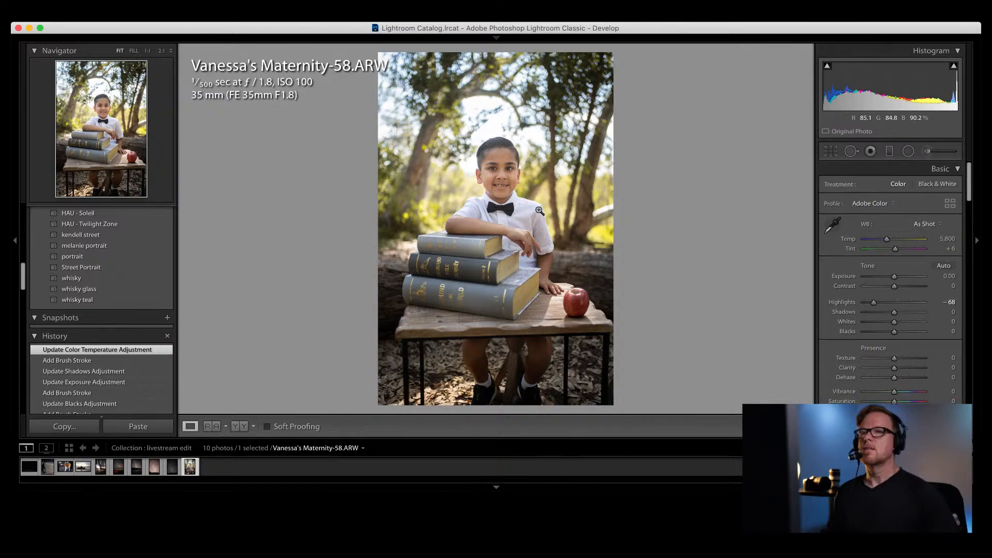
key(f)
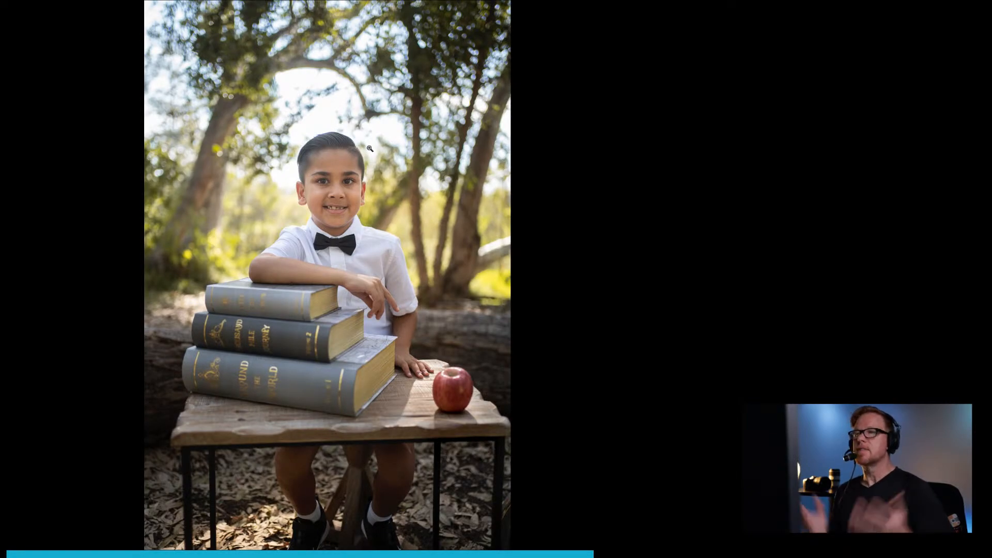
key(f)
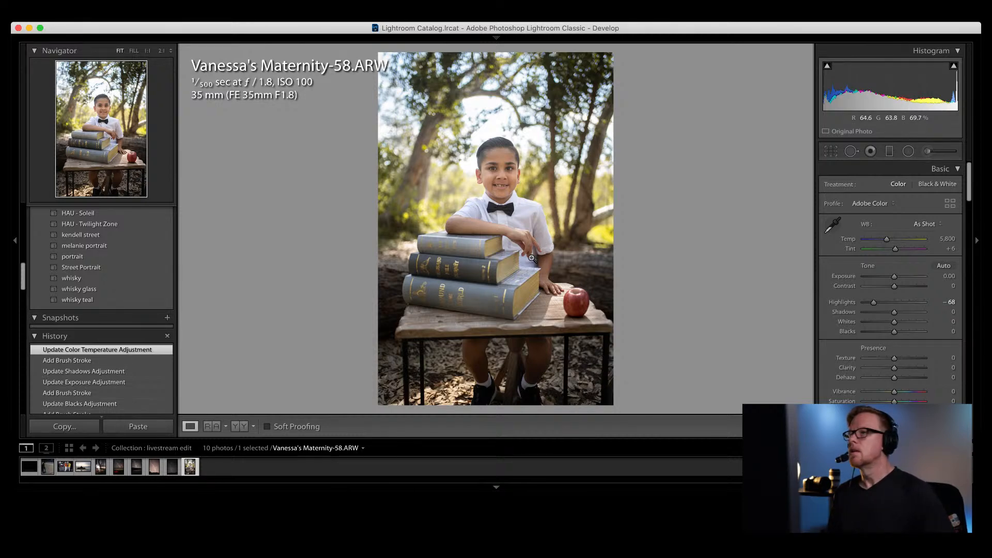
Step: Set the Yellow luminance to -13 in the HSL adjustments
scroll(847, 321, down, 10)
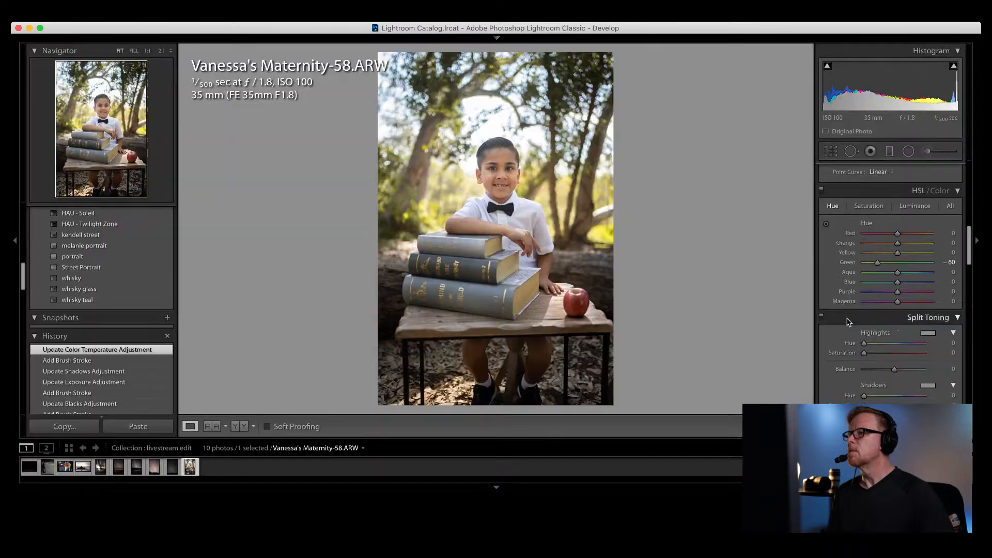
click(914, 238)
drag(899, 287, 888, 292)
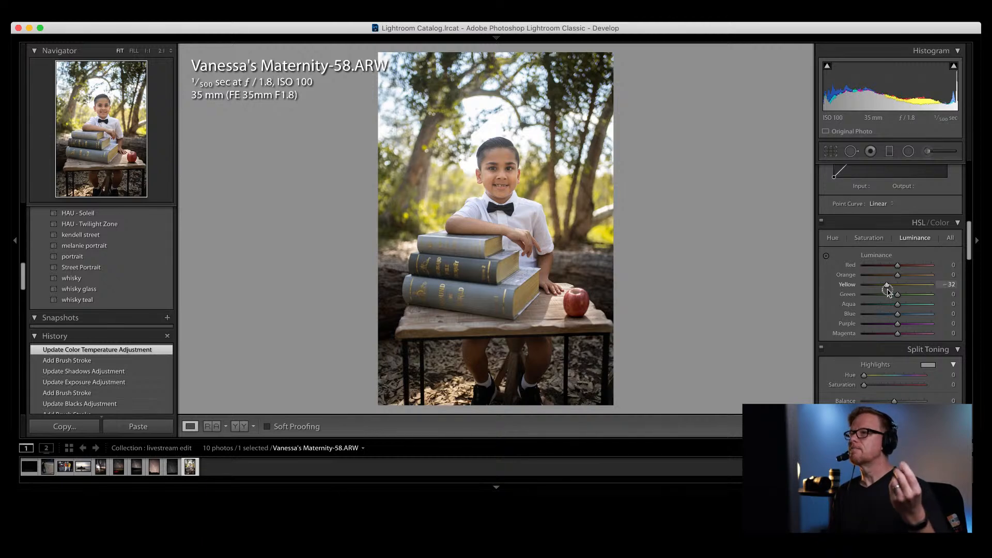
drag(888, 292, 896, 291)
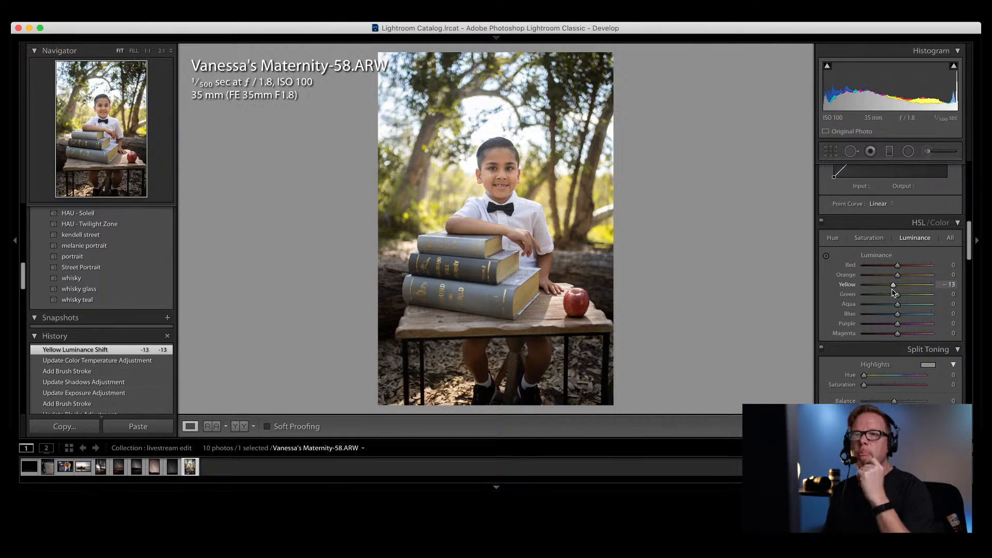
Step: Set the Red luminance to +31 and the Red saturation to +20 in the HSL adjustments
click(908, 152)
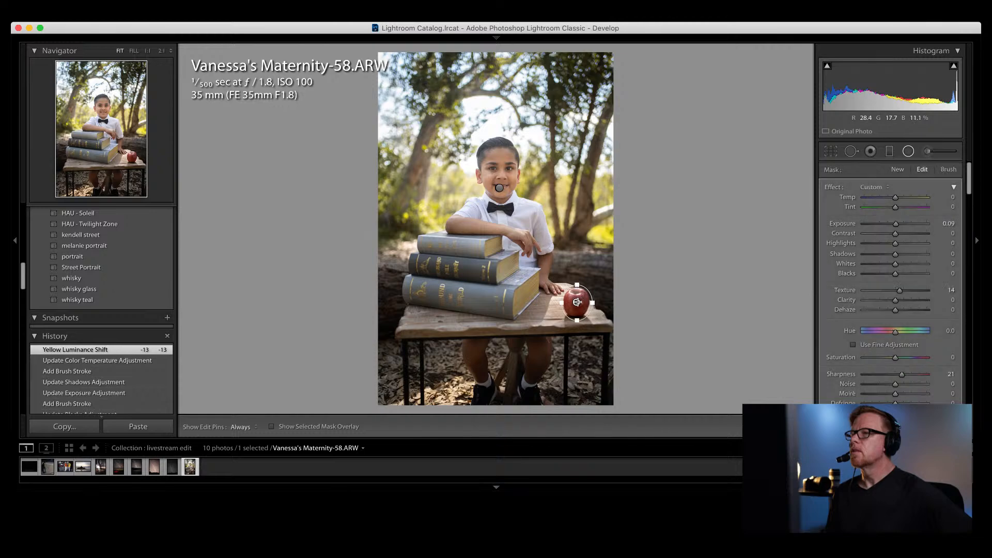
scroll(889, 287, down, 5)
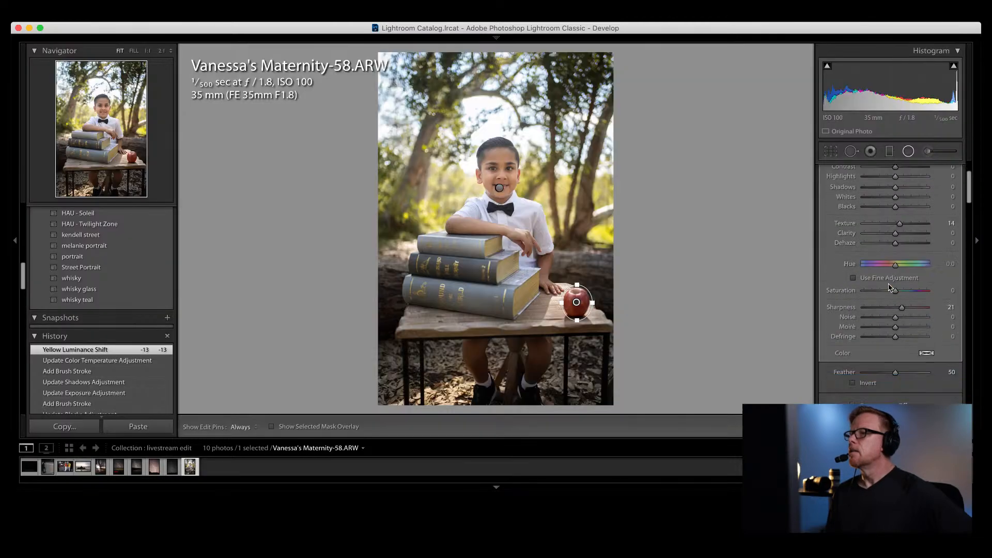
scroll(889, 287, down, 10)
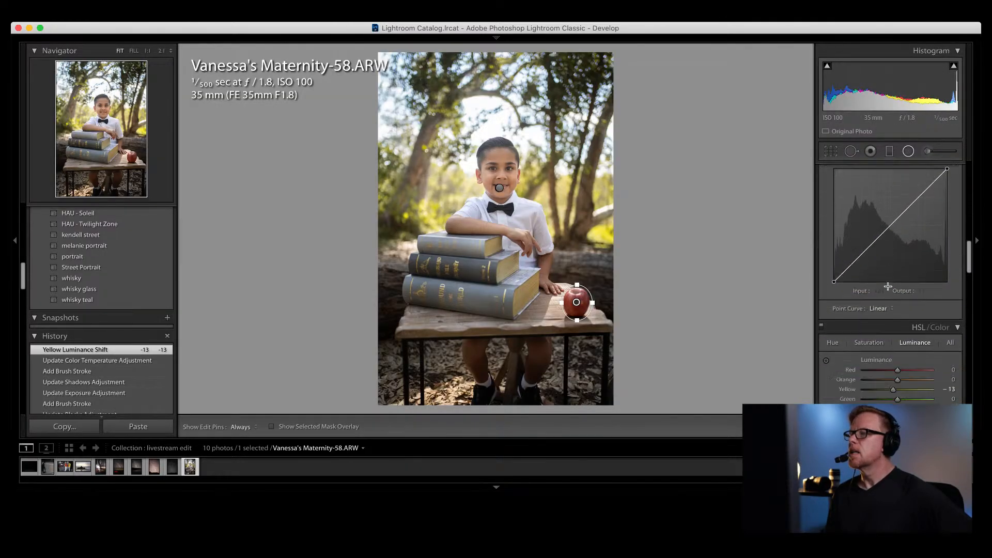
mouse_move(897, 285)
mouse_down()
mouse_move(933, 289)
mouse_move(875, 289)
mouse_move(938, 294)
mouse_move(905, 294)
mouse_up()
click(868, 257)
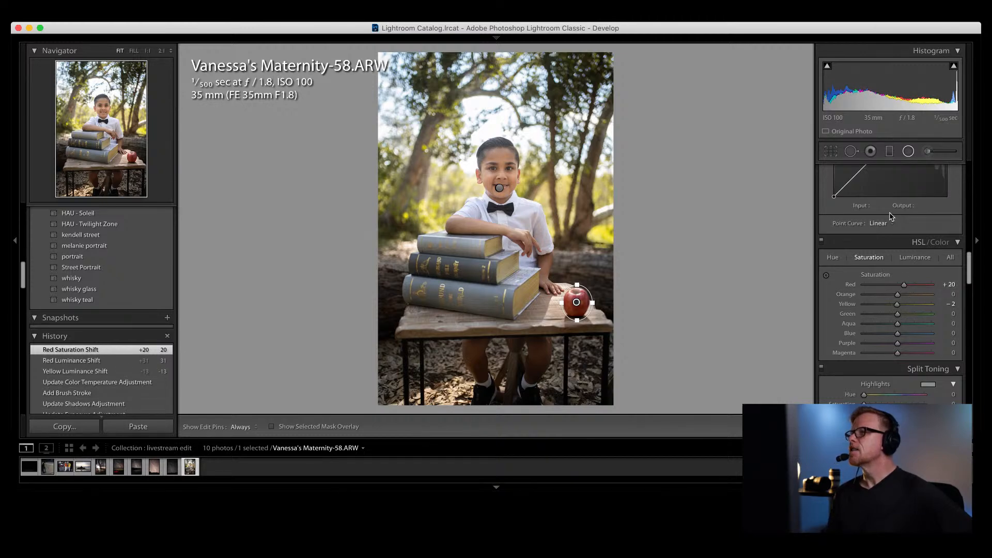
scroll(891, 216, up, 1)
click(908, 151)
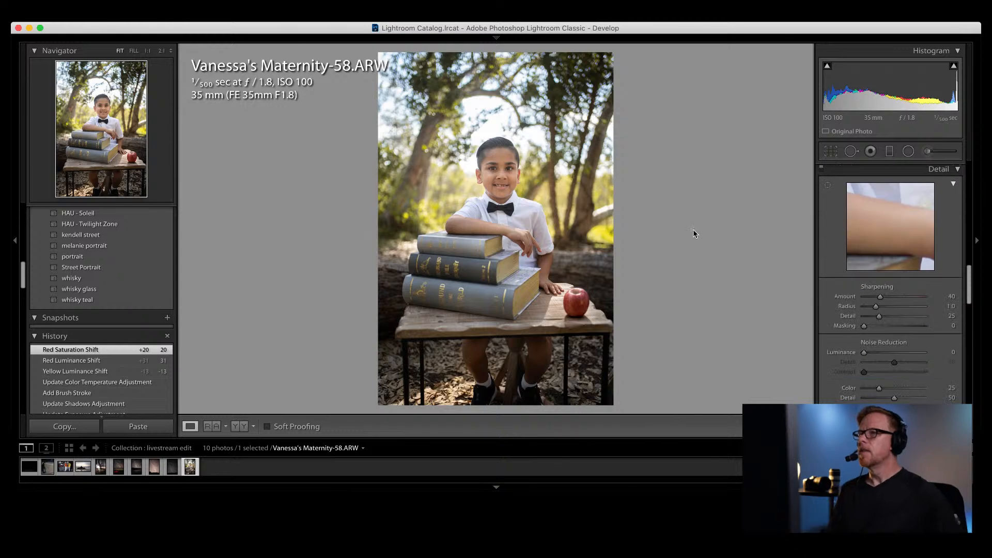
Step: Compare the portrait of the boy before and after the edits by switching repeatedly between the two versions
key(backslash)
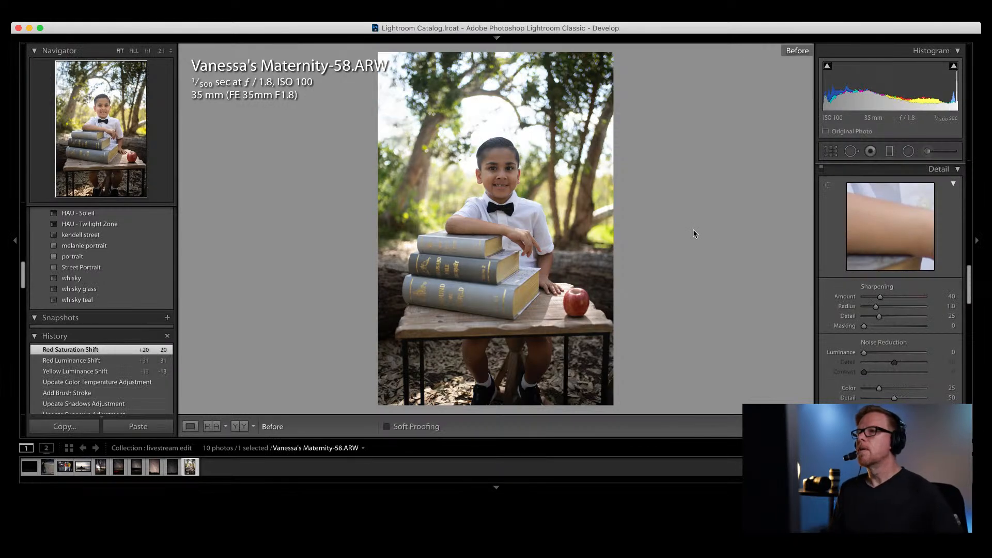
key(backslash)
key(backslash)
key(backslash)
key(backslash)
key(backslash)
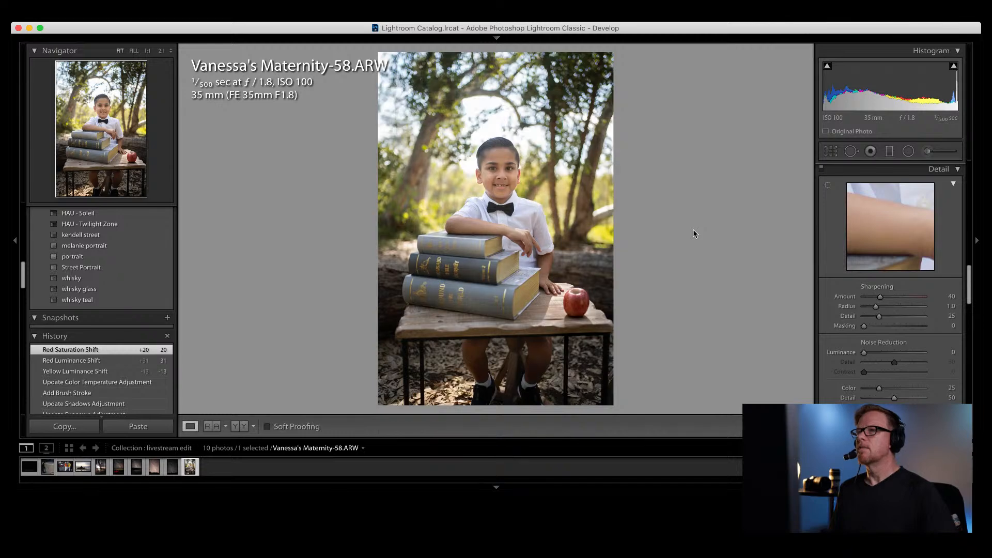
key(backslash)
key(backslash)
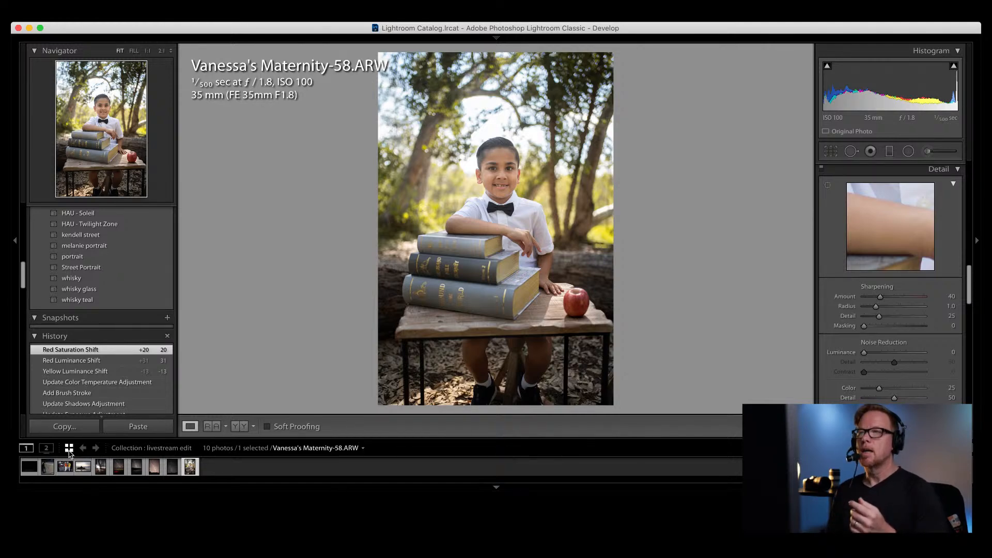
Step: Open the boy's portrait from the Library grid, view it beside Slow man in Compare view, and return to the grid
click(70, 450)
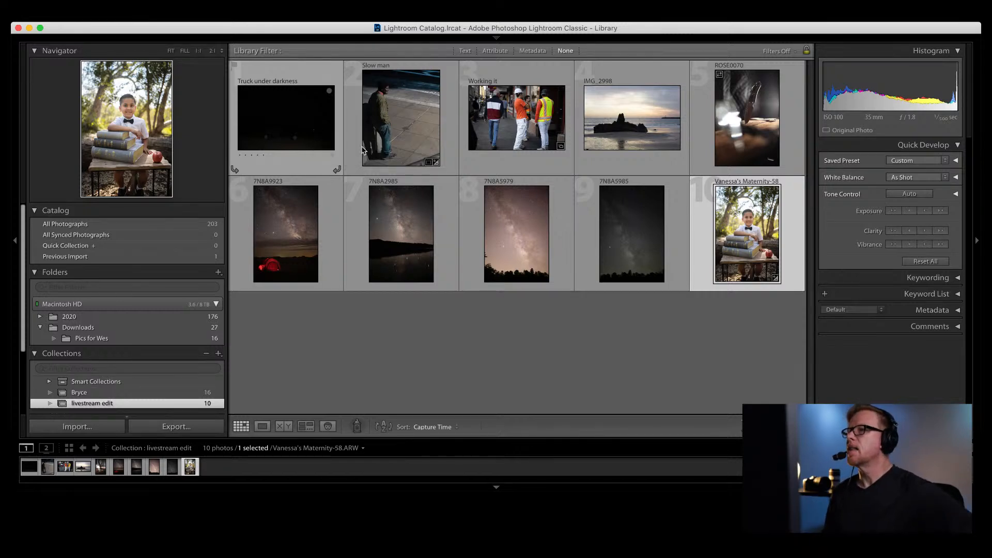
double_click(735, 235)
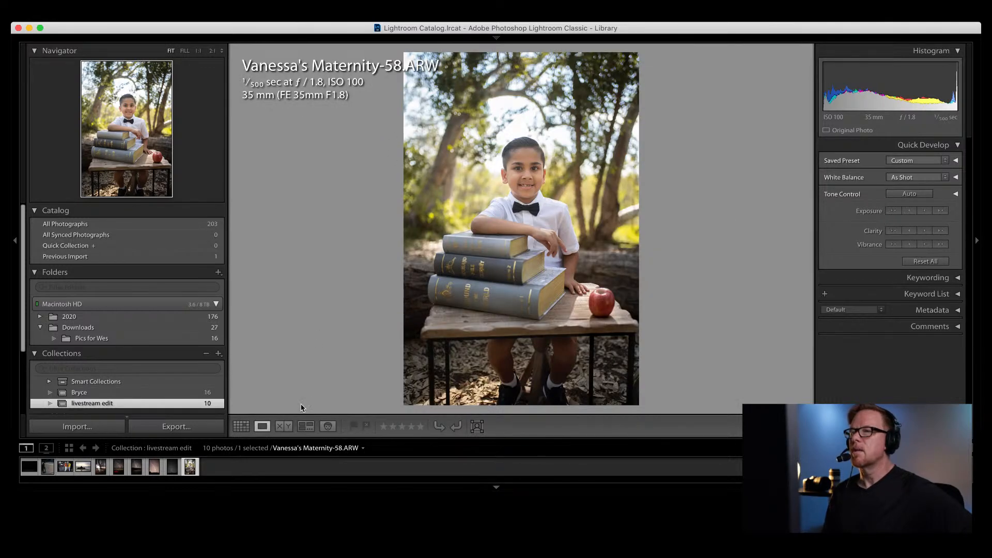
click(283, 426)
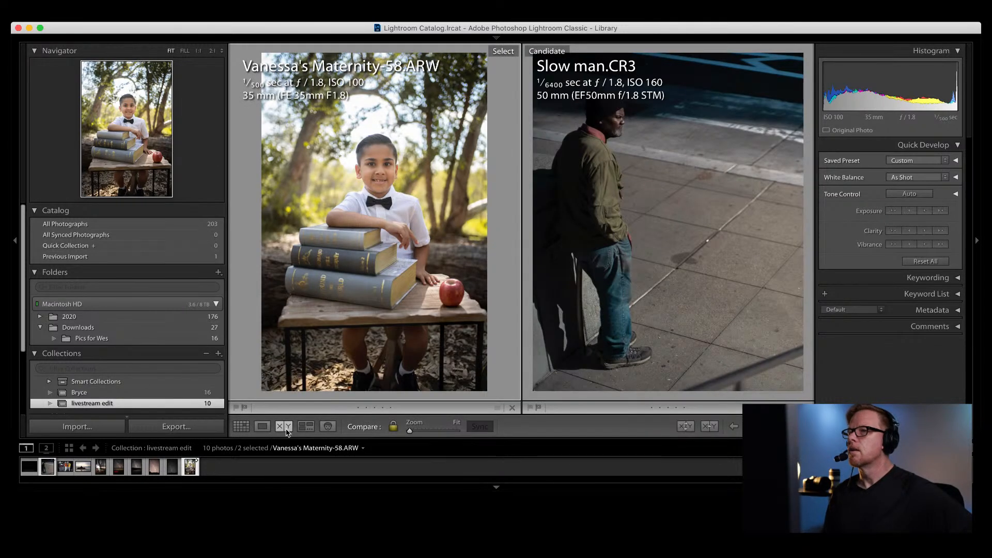
click(243, 426)
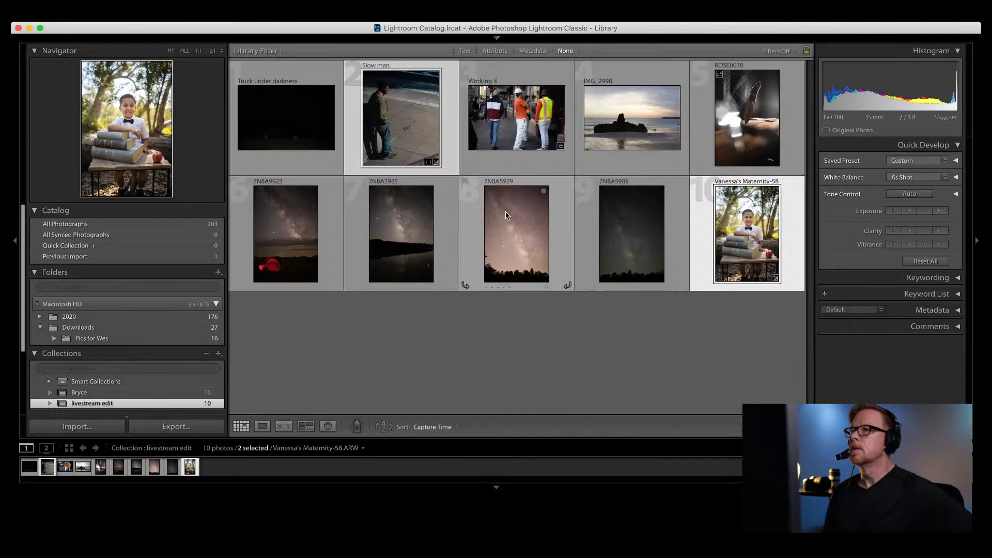
Step: Reselect only the boy's portrait, view it in Compare view beside the night-sky photo 7N8A5985, and return to the grid
click(566, 278)
click(606, 336)
click(739, 256)
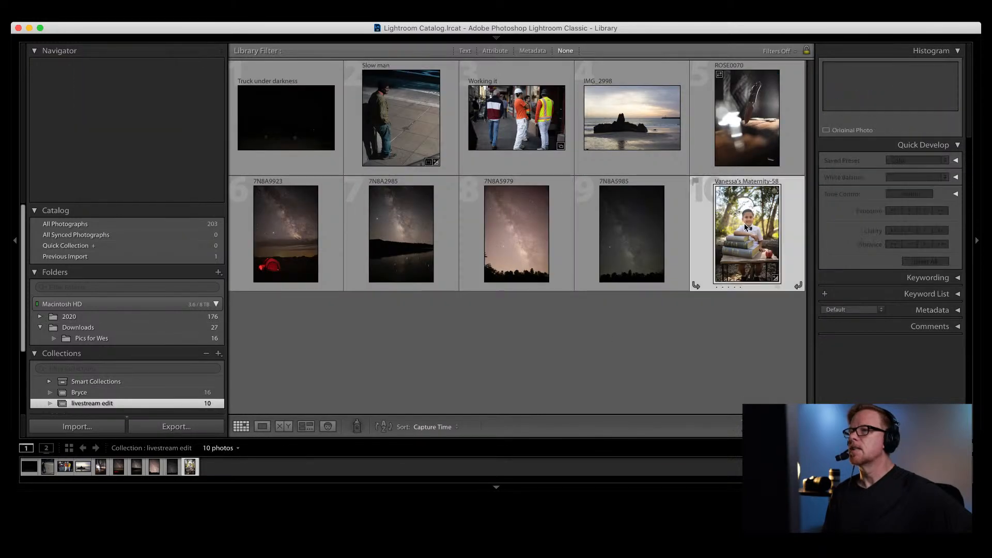
click(288, 428)
click(288, 428)
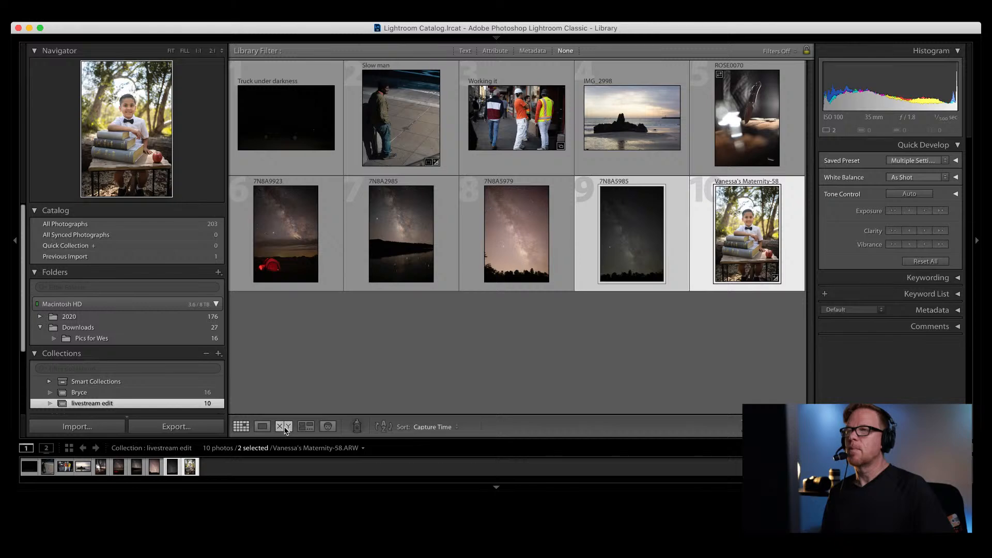
click(288, 429)
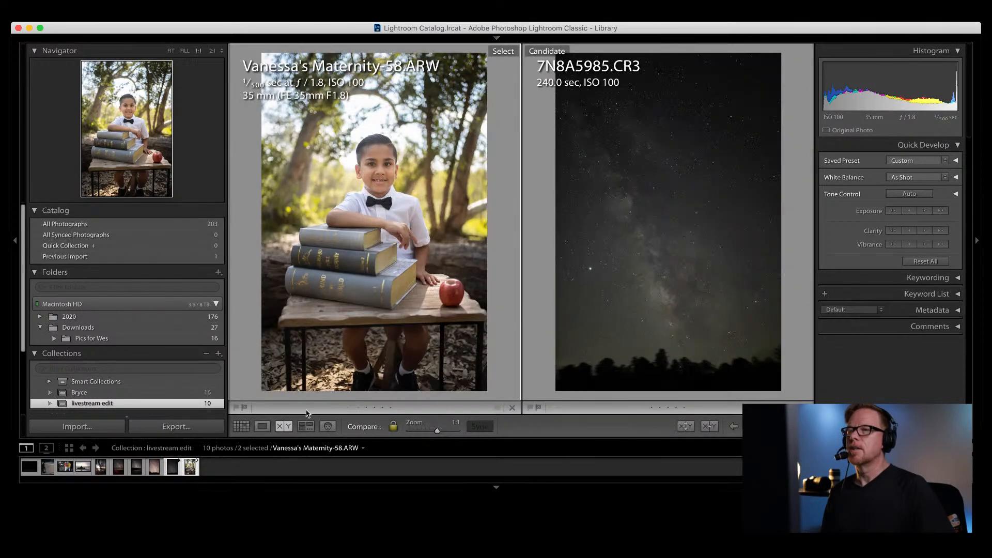
key(super+equal)
key(super+equal)
key(g)
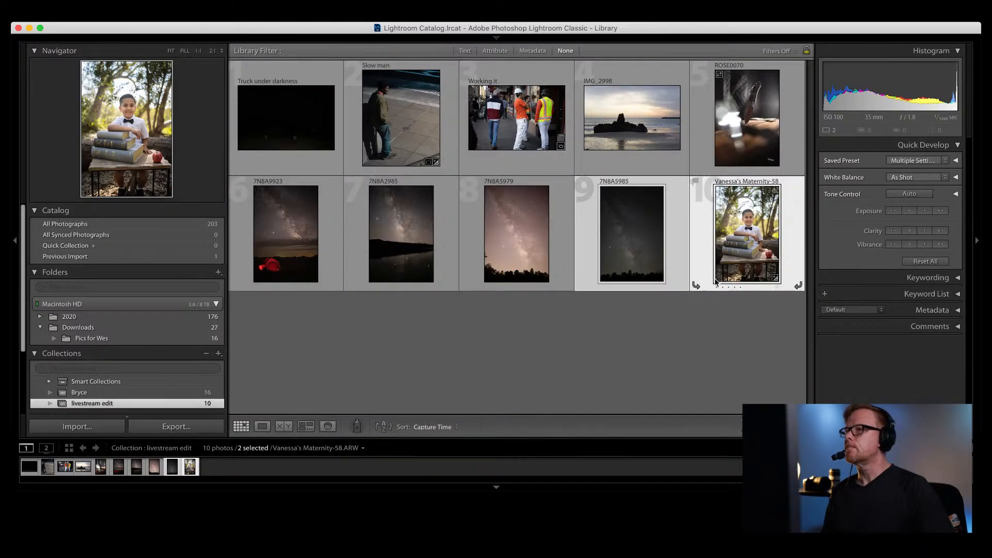
Step: Inspect the boy's portrait at 1:1 around the apple and books, fit it to the view again, and return to the grid
key(z)
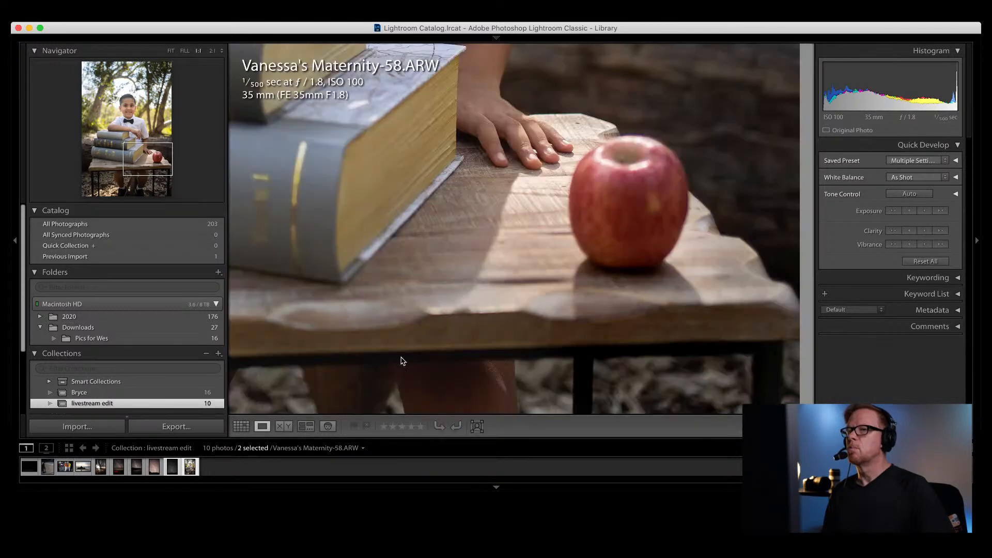
key(z)
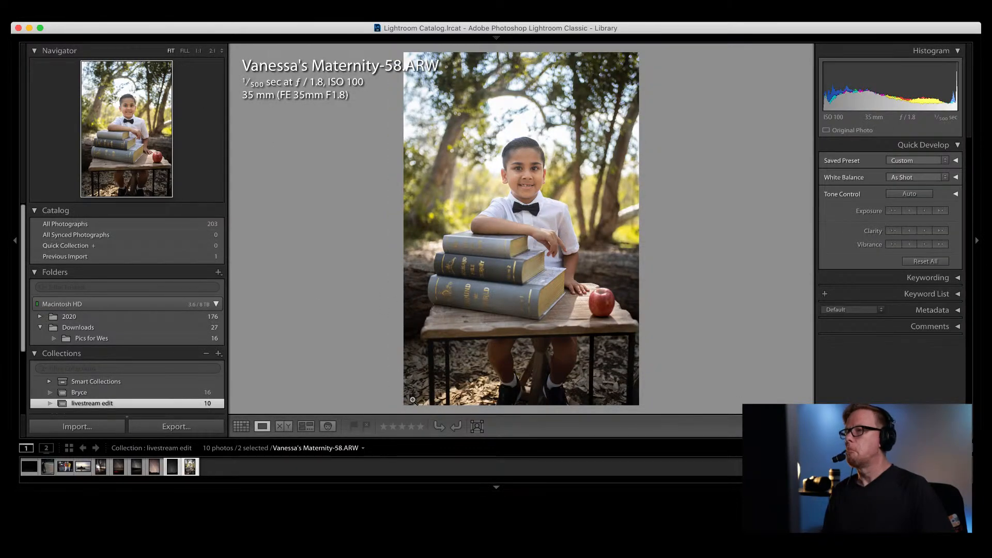
right_click(414, 401)
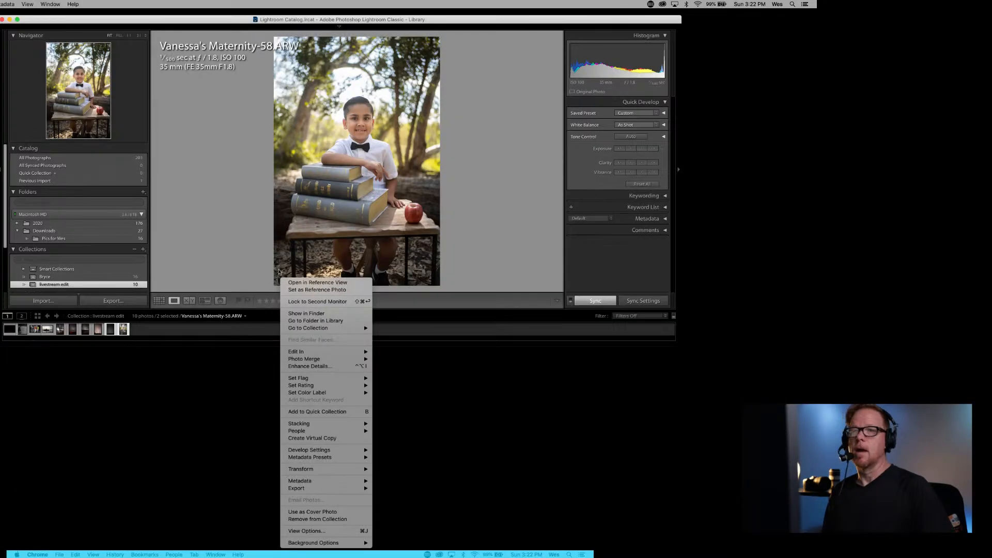
click(279, 262)
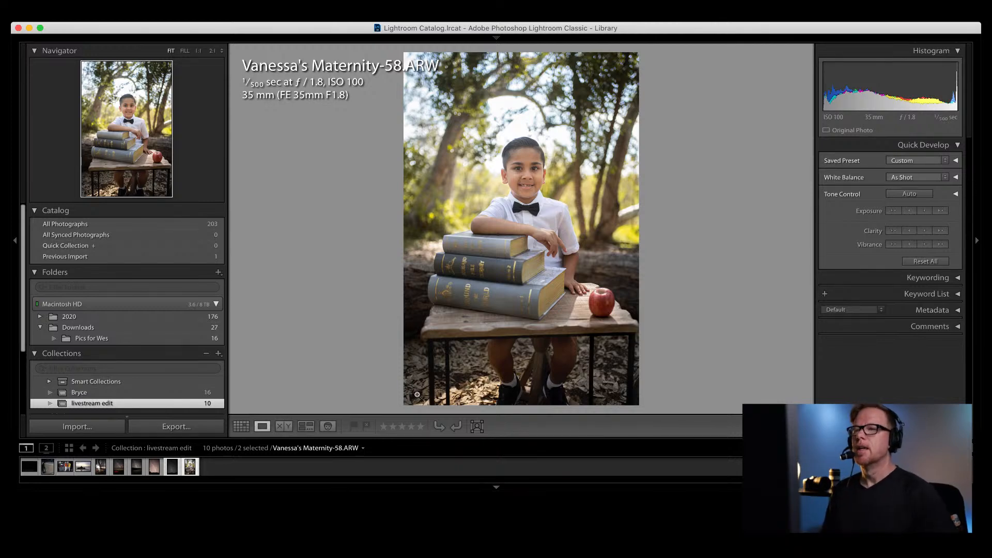
click(241, 426)
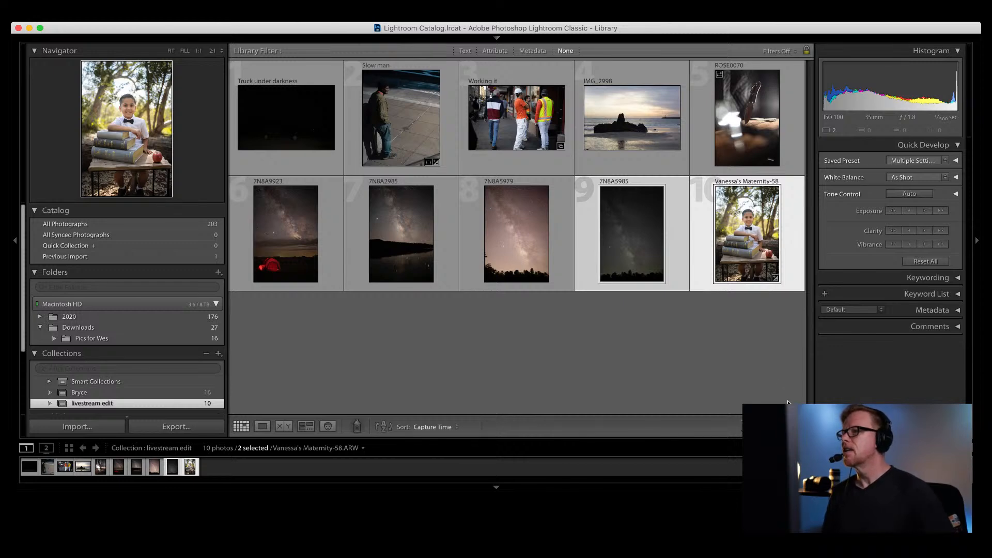
Step: Enlarge the grid thumbnails and open the beach sunset photo IMG_2998 in Loupe view, checking its date and dimensions overlay
key(=)
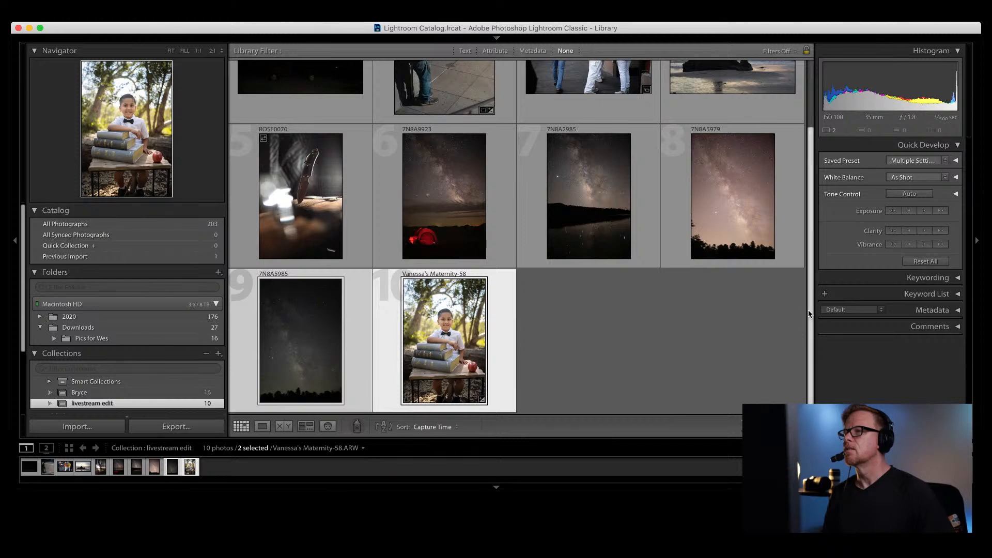
drag(810, 310, 809, 253)
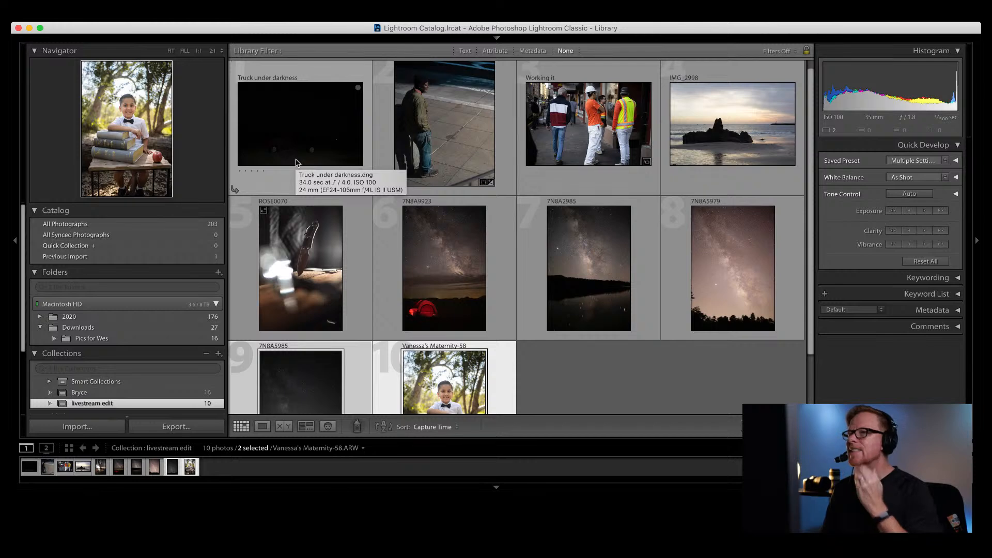
double_click(701, 115)
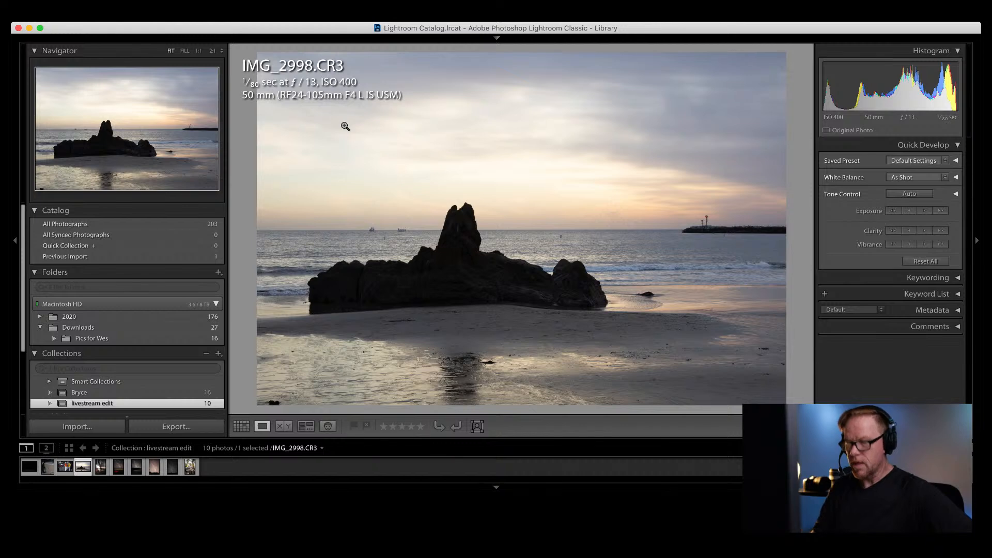
key(i)
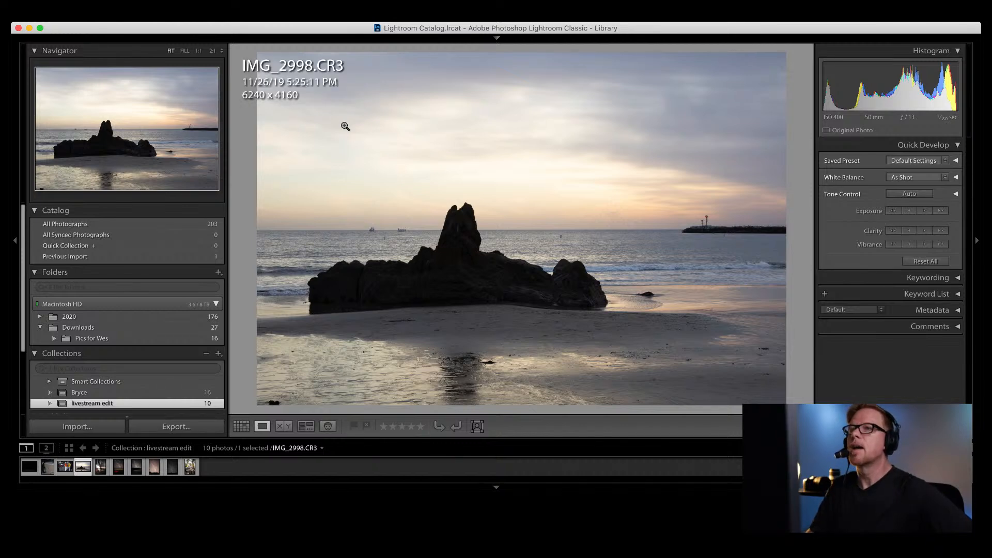
key(i)
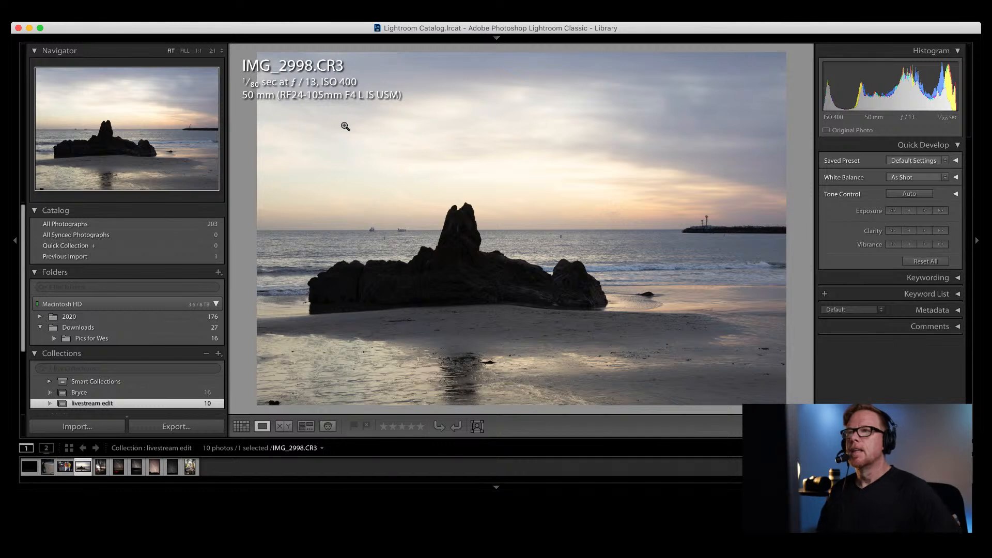
Step: Preview the beach photo with the lights out, restore the interface, and open the photo in the Develop module
scroll(855, 257, down, 1)
scroll(855, 257, up, 1)
key(d)
key(l)
key(z)
key(z)
key(l)
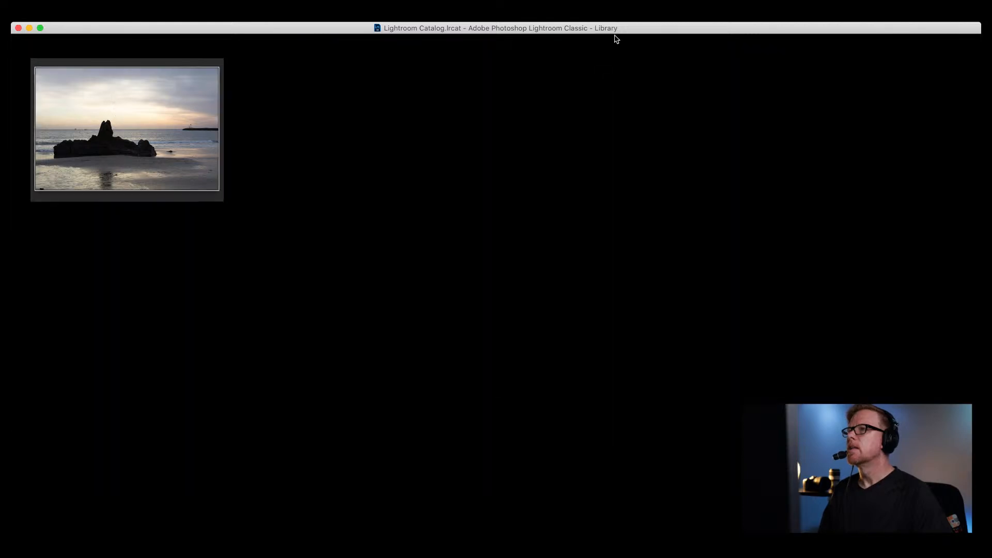
mouse_move(615, 37)
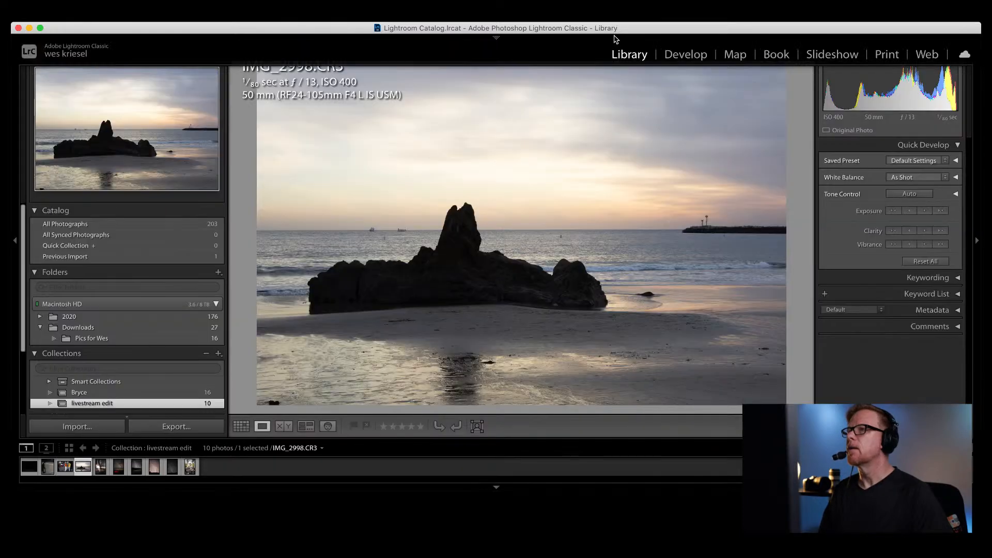
click(680, 55)
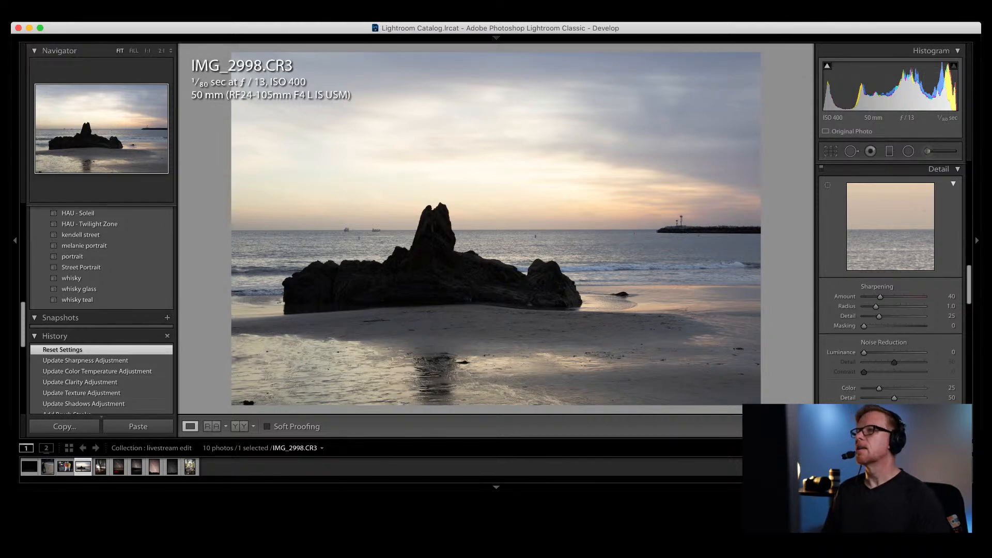
Step: Enable profile corrections for the beach photo in the lens correction settings
mouse_move(899, 35)
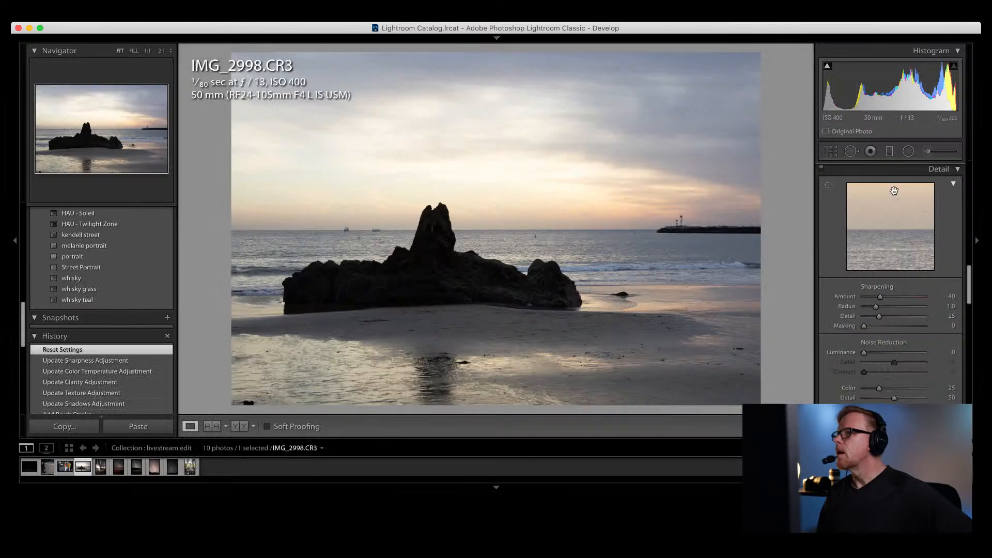
scroll(859, 243, up, 15)
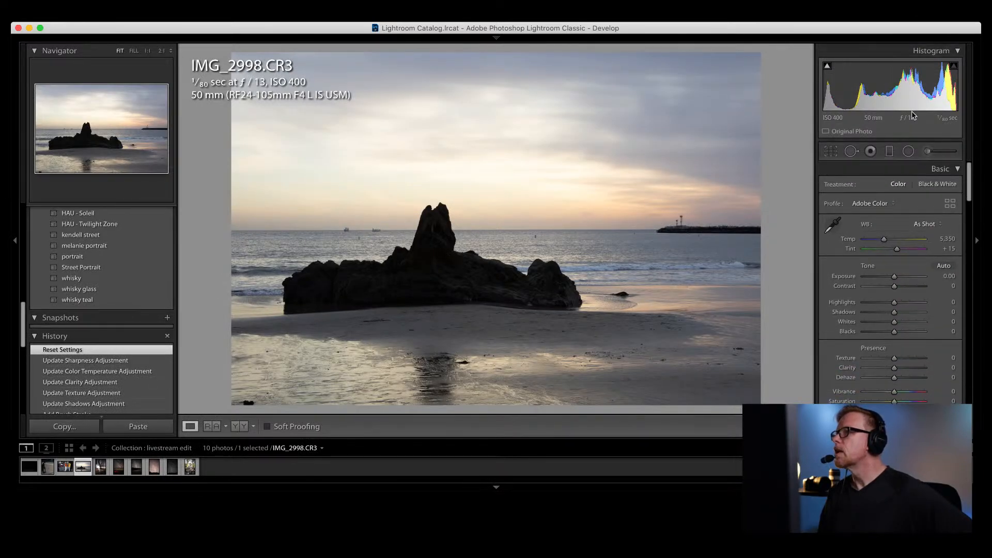
scroll(867, 205, down, 20)
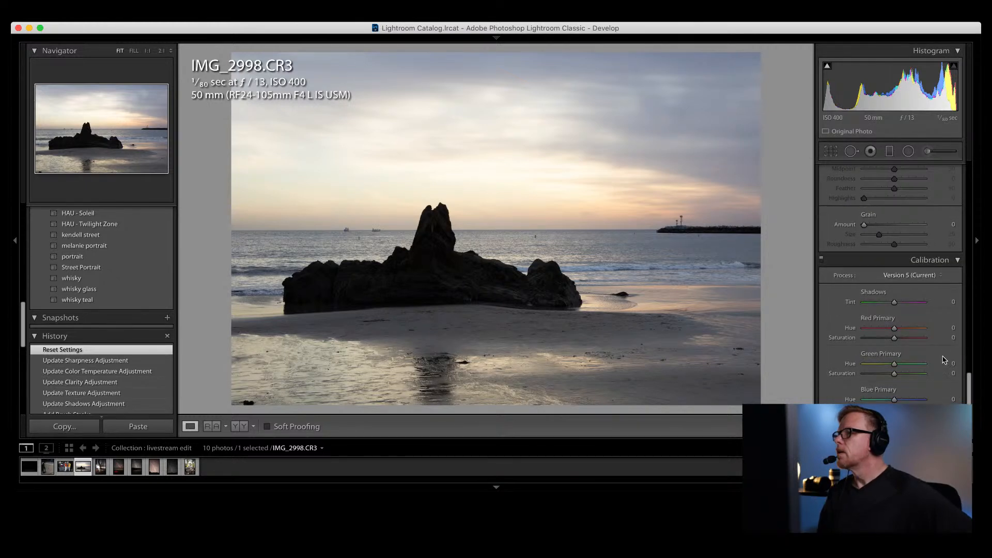
scroll(934, 345, up, 10)
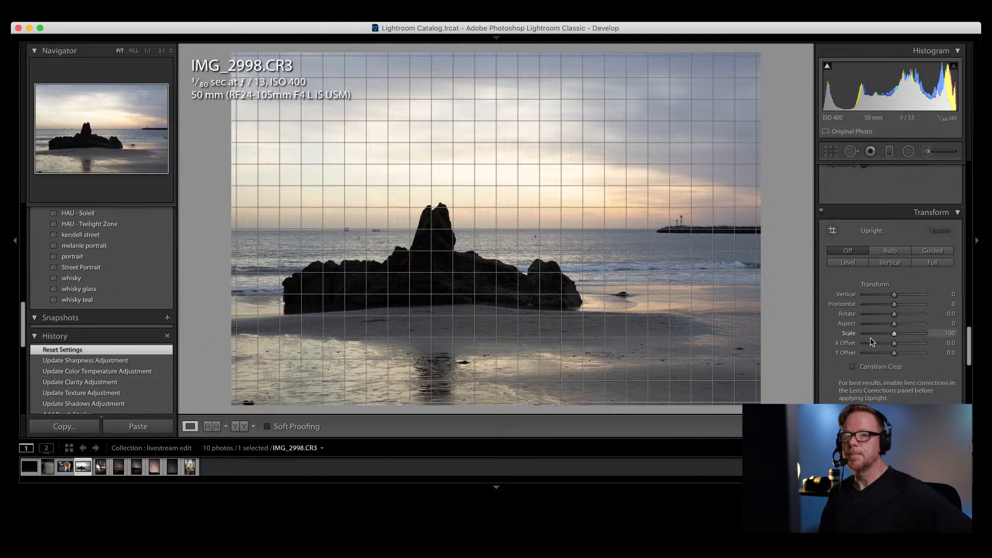
scroll(870, 341, up, 4)
scroll(871, 341, up, 4)
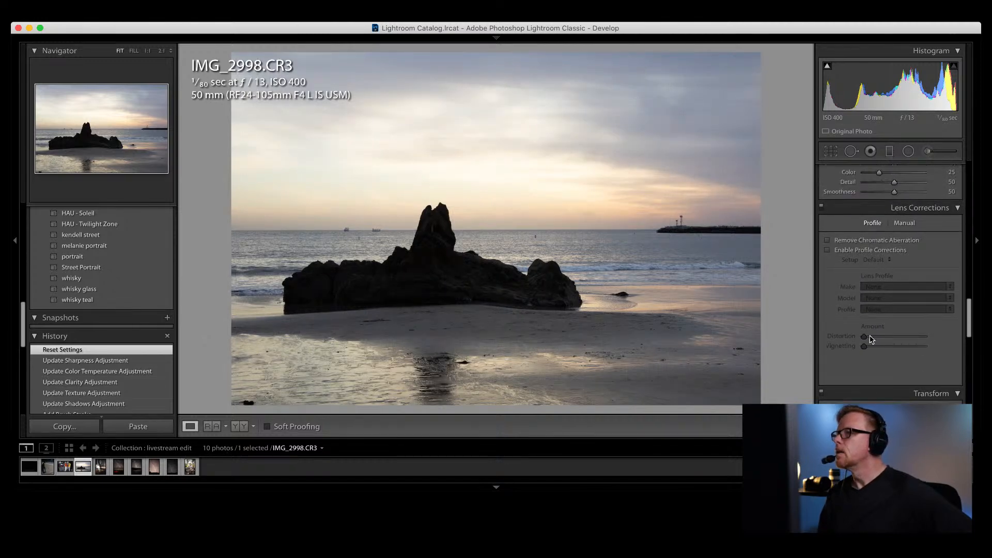
click(827, 250)
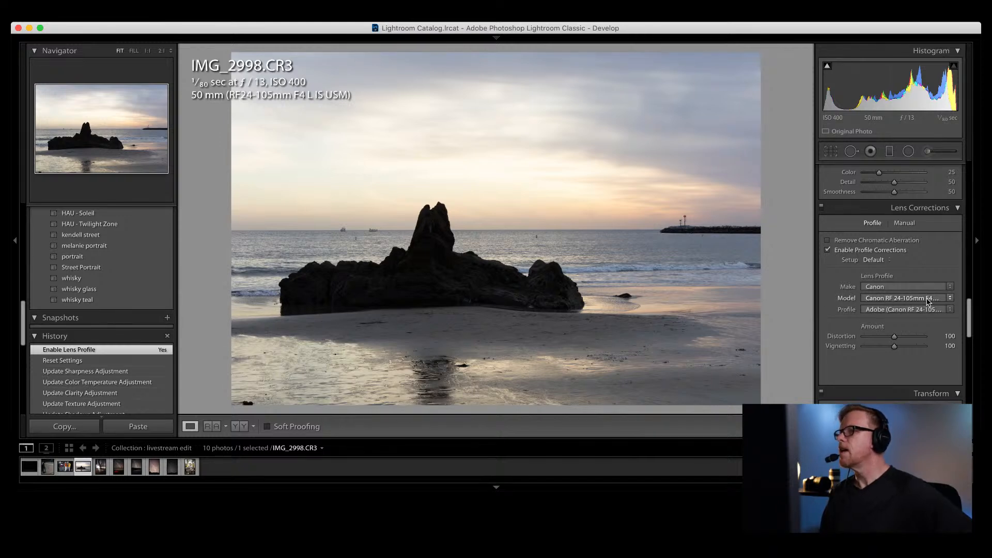
Step: Review the beach photo's Detail, Tone Curve and Basic settings, and return to the Library module
scroll(833, 284, up, 6)
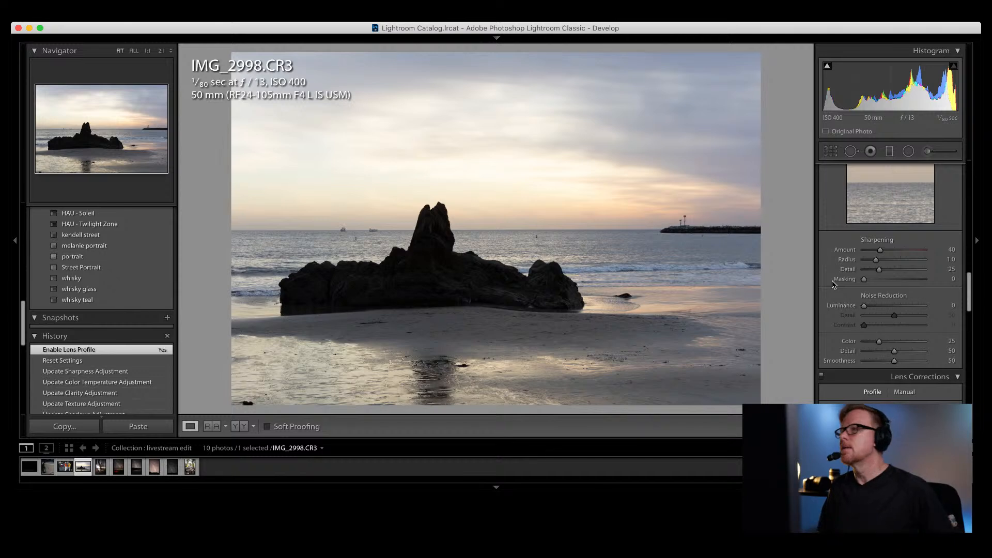
scroll(833, 284, up, 1)
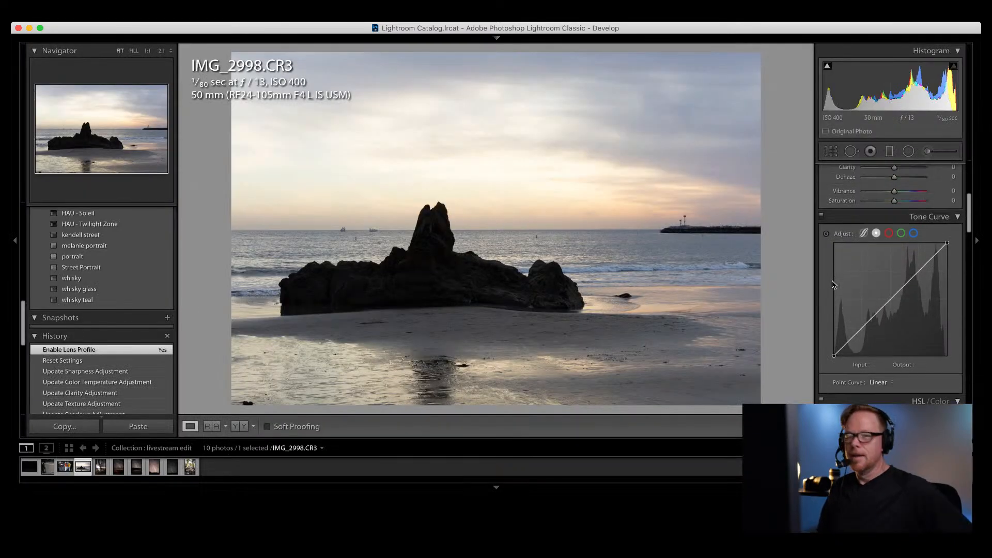
scroll(833, 284, up, 5)
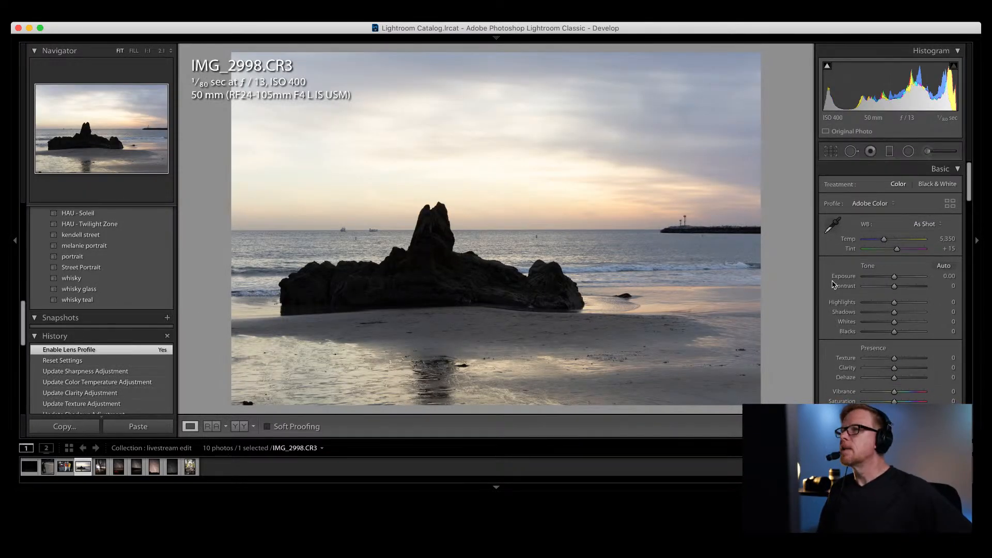
mouse_move(608, 30)
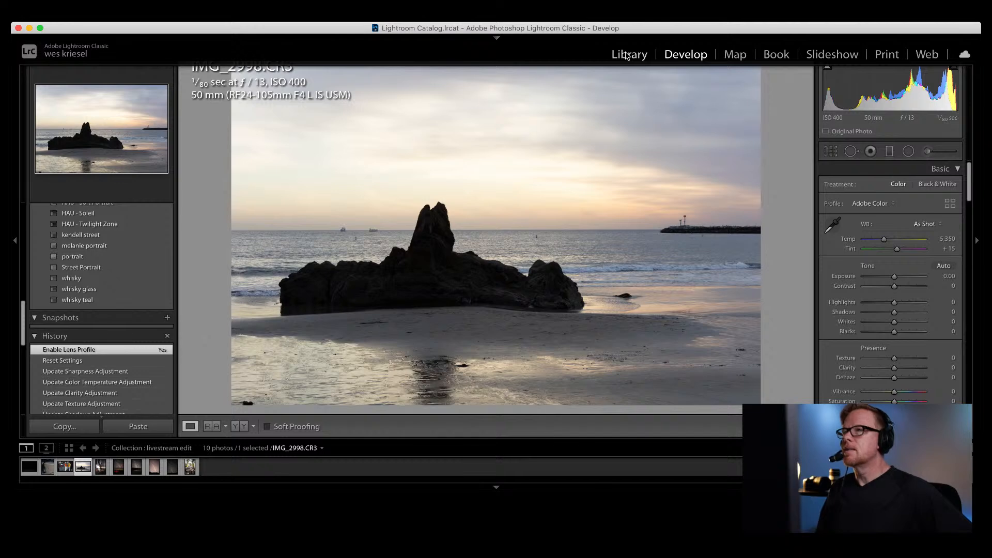
click(626, 56)
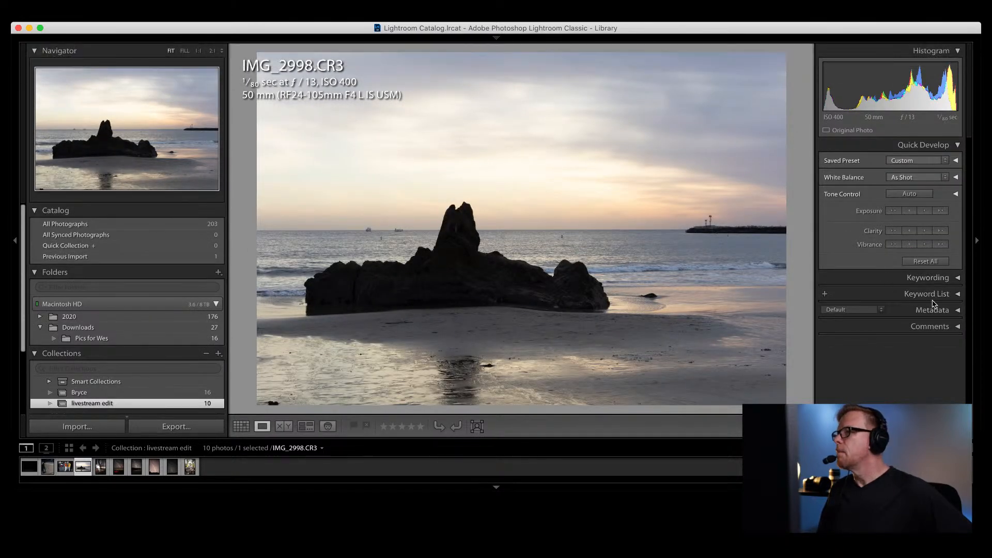
Step: Review the beach photo's metadata, including its capture details, dimensions, camera and lens
click(957, 310)
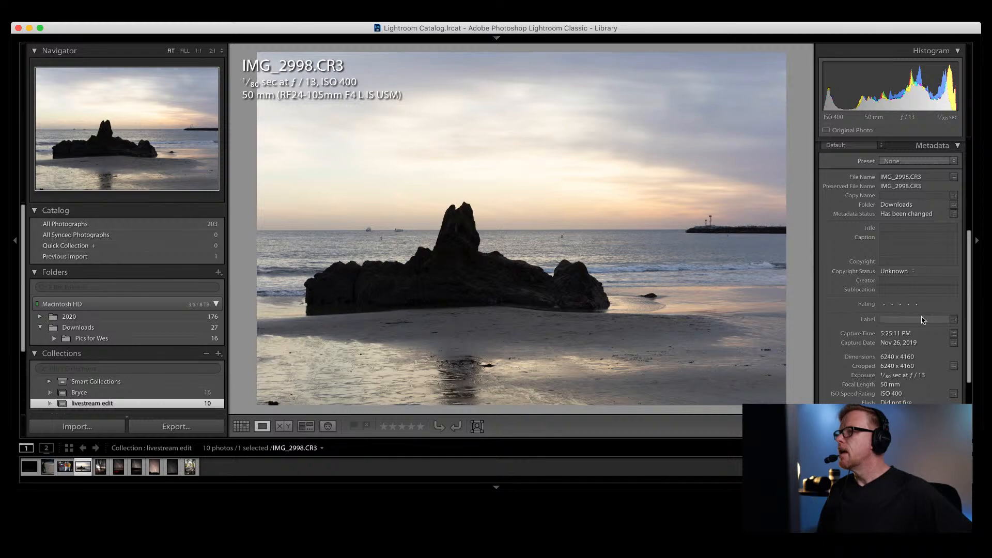
scroll(878, 351, down, 3)
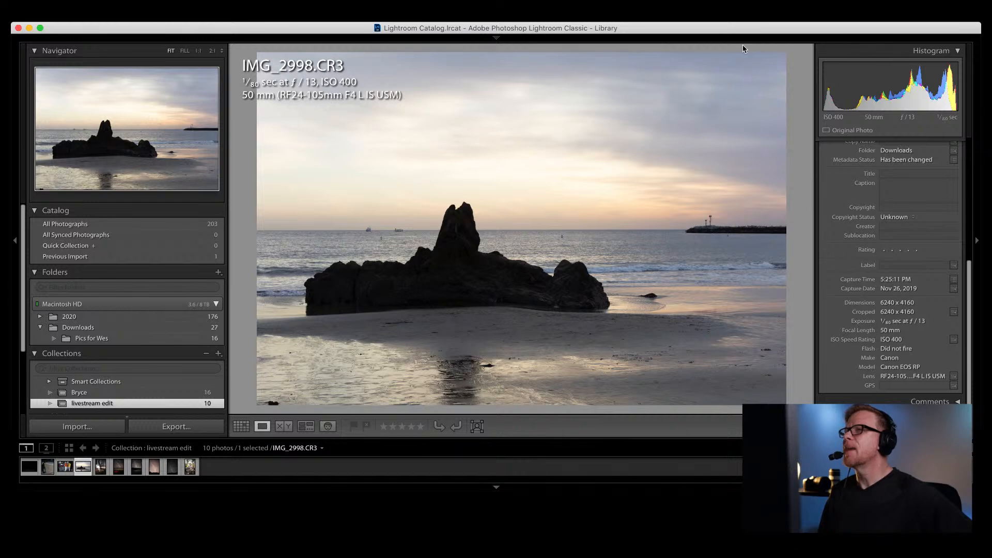
Step: Open the beach photo in the Develop module and set Highlights to -100
click(691, 55)
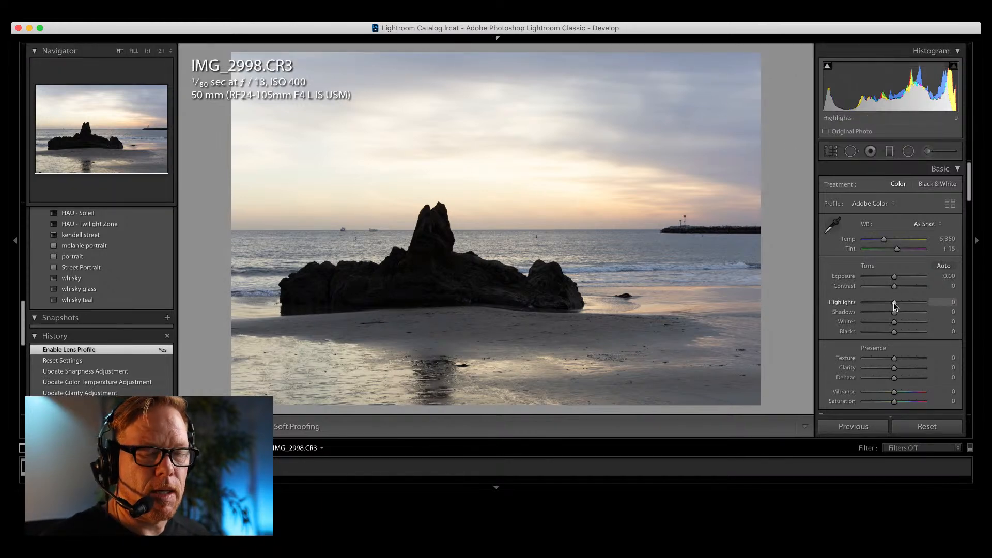
drag(896, 306, 862, 316)
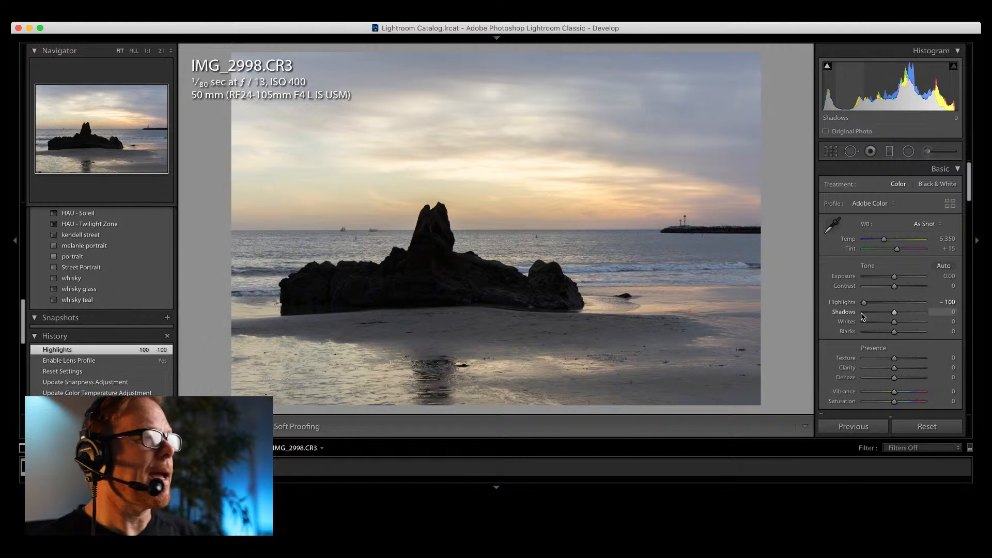
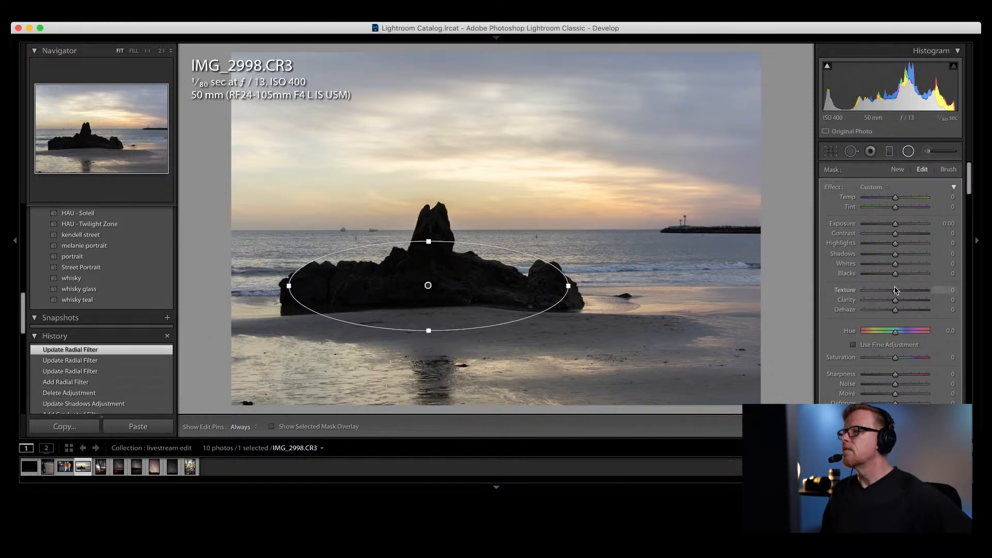
Step: Invert the radial filter mask over the main body of the rock and set its Shadows to 44
scroll(842, 352, down, 5)
click(852, 362)
scroll(897, 258, up, 5)
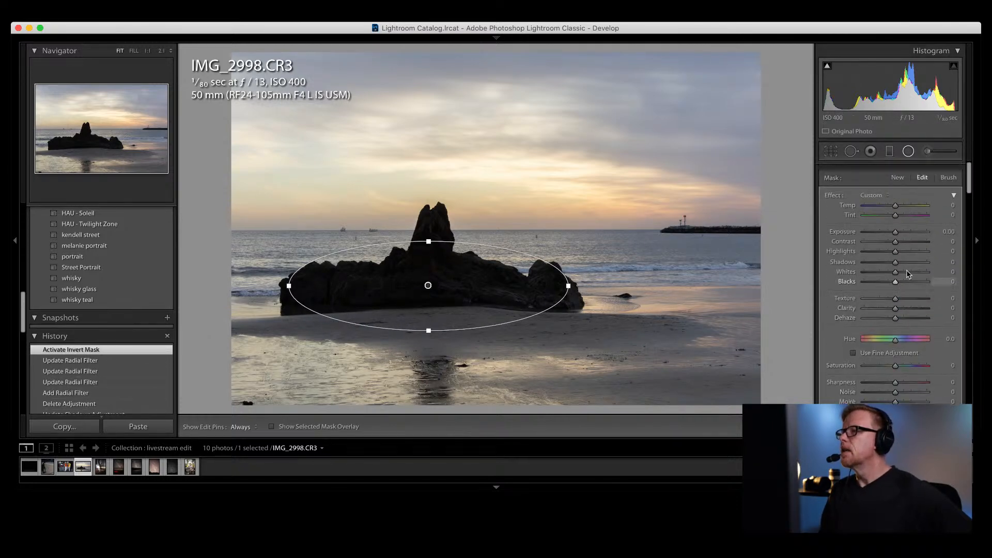
drag(897, 256, 906, 257)
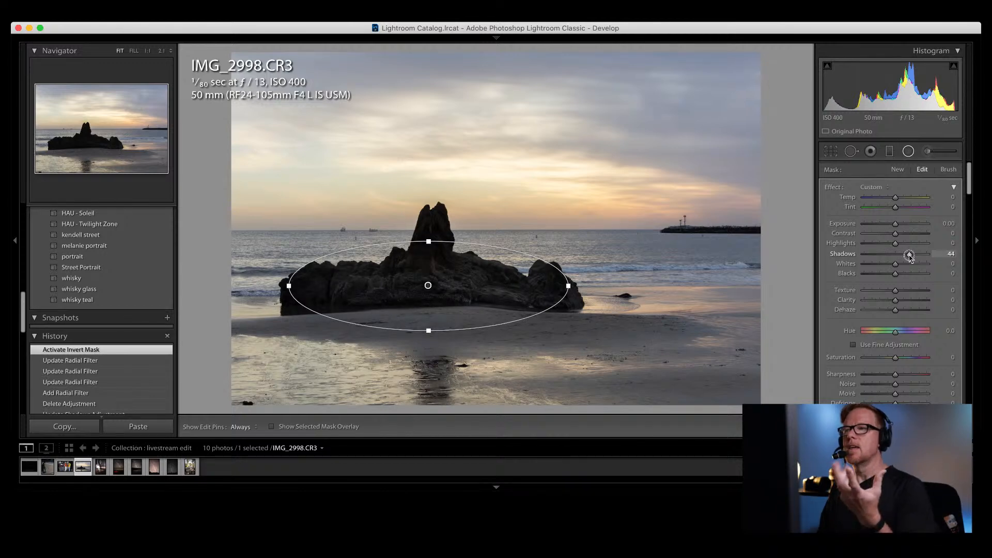
drag(909, 256, 909, 256)
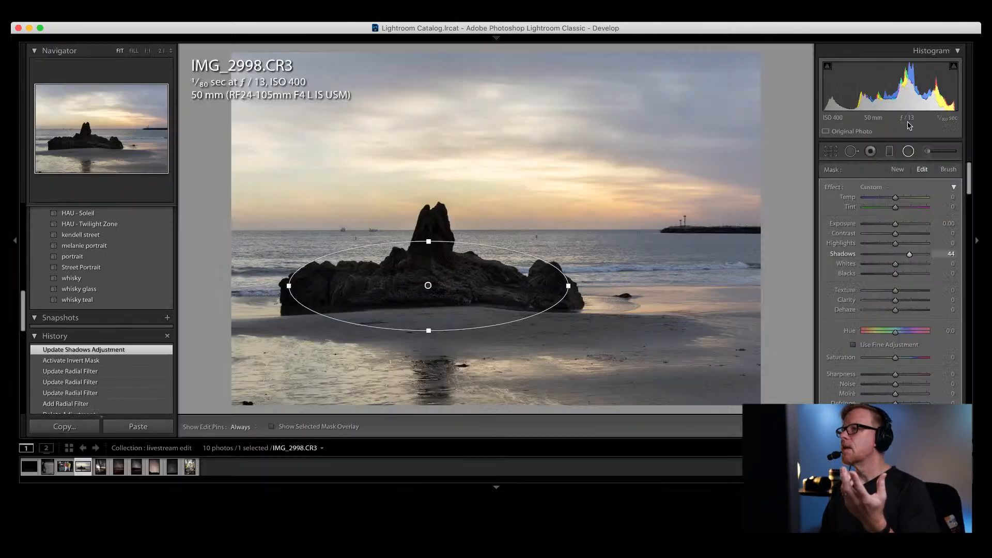
Step: Add a second radial filter around the rock's tall peak, invert its mask and set Shadows to 48
click(898, 169)
mouse_move(426, 215)
mouse_down()
mouse_move(446, 247)
mouse_move(430, 226)
mouse_move(434, 234)
mouse_up()
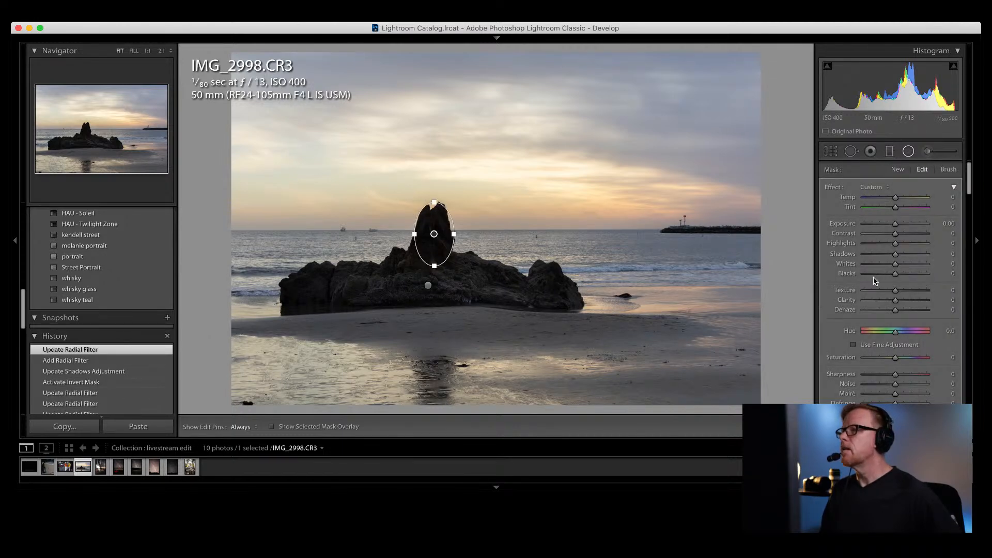
scroll(878, 310, down, 5)
click(859, 361)
scroll(899, 253, up, 4)
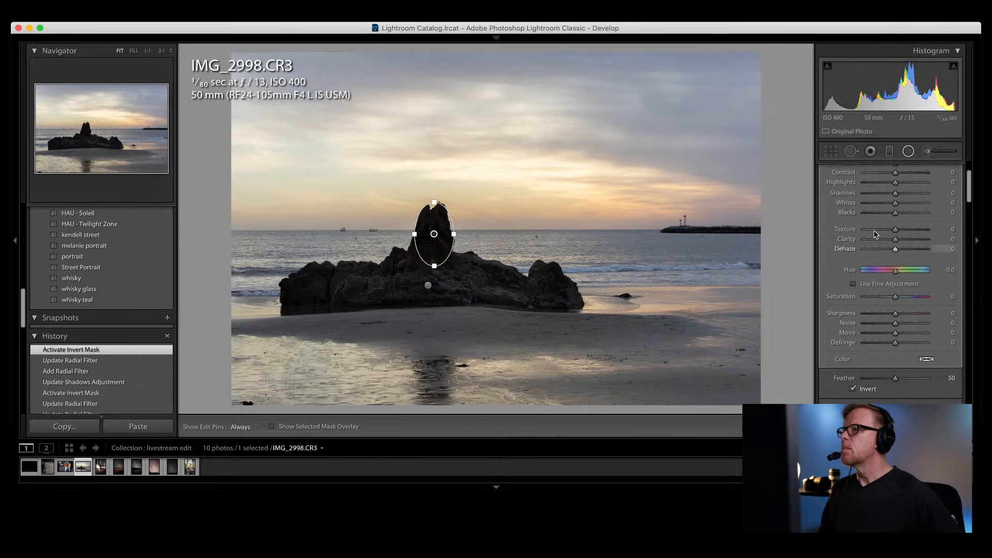
drag(896, 257, 903, 257)
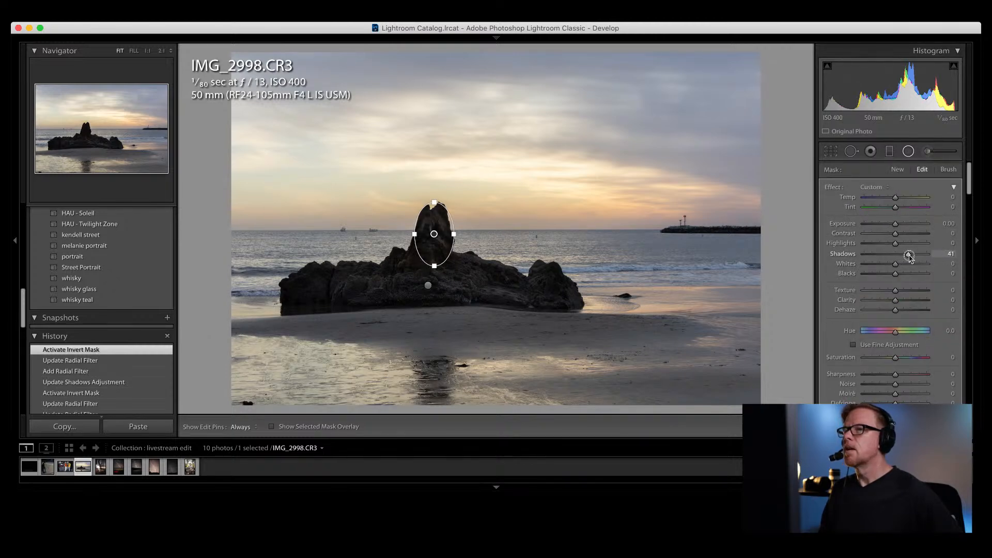
drag(912, 258, 912, 259)
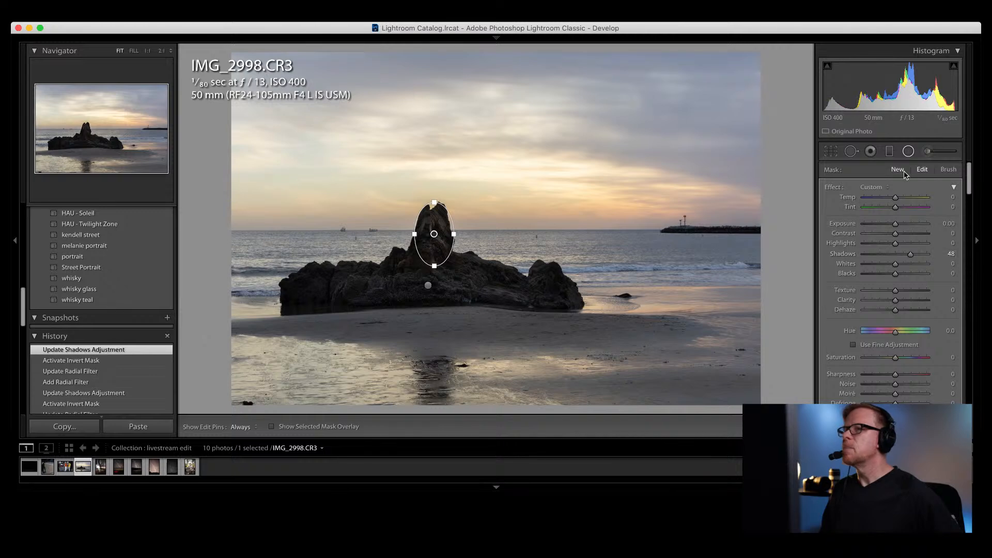
Step: Add a third inverted radial filter over the left end of the rock and raise its Shadows to about 22
click(897, 169)
mouse_move(295, 284)
mouse_down()
mouse_move(334, 308)
mouse_move(323, 315)
mouse_move(313, 290)
mouse_up()
scroll(892, 254, down, 5)
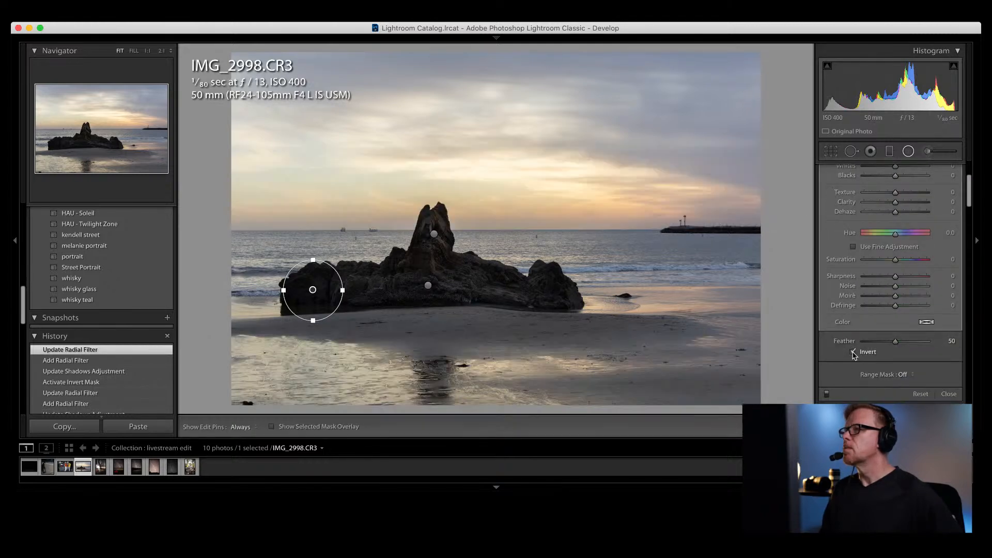
scroll(895, 292, up, 5)
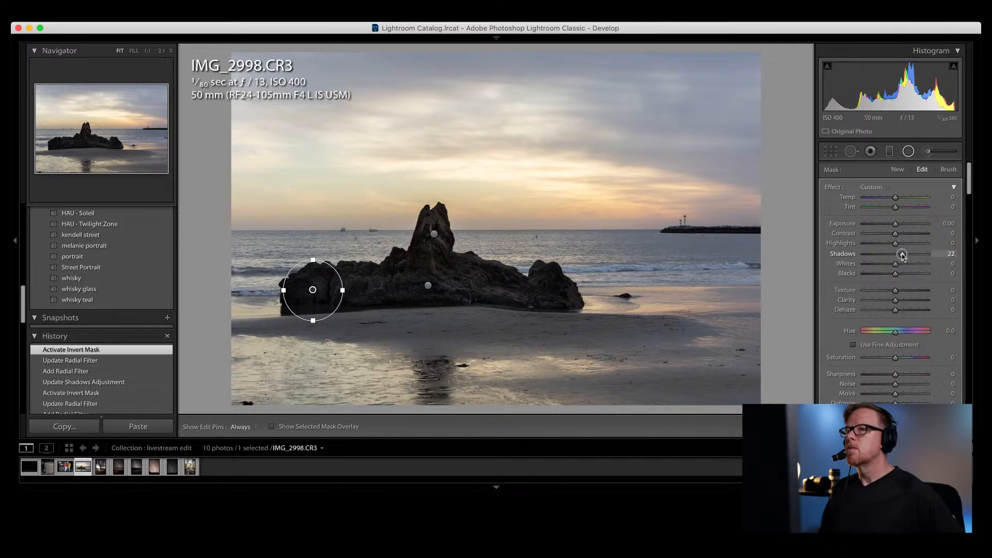
click(908, 151)
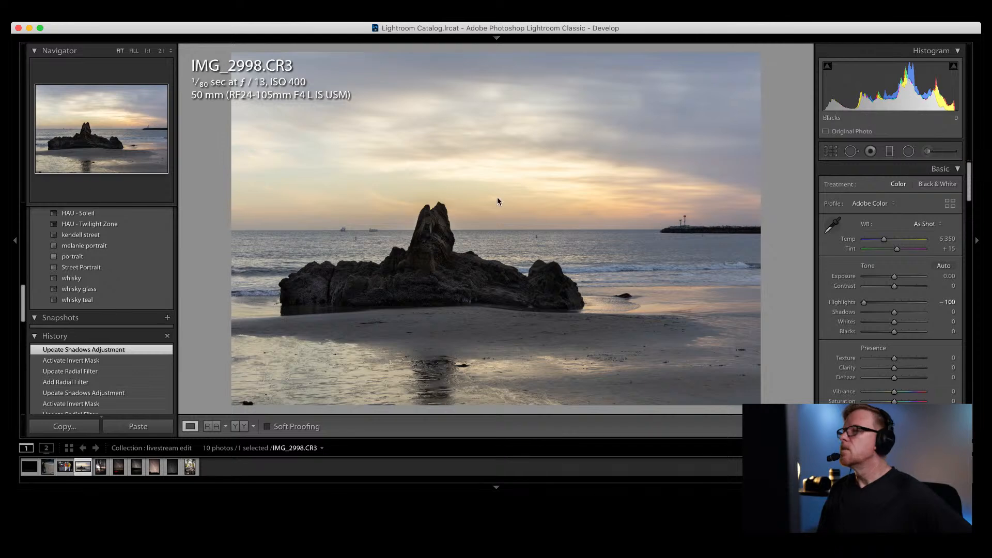
Step: Paint an Adjustment Brush mask over the whole rock, warm its Temp to 16 and increase its Texture
click(928, 153)
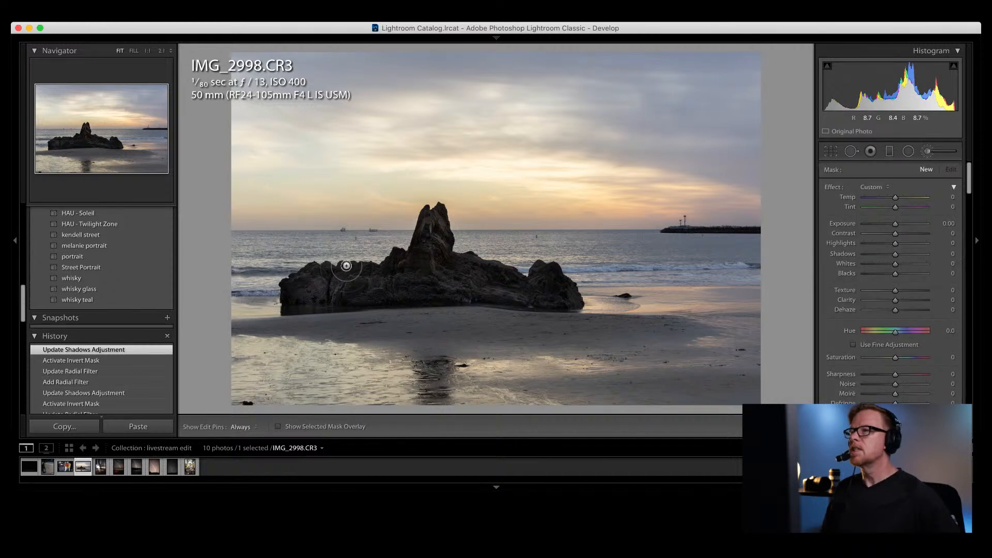
drag(408, 245, 430, 226)
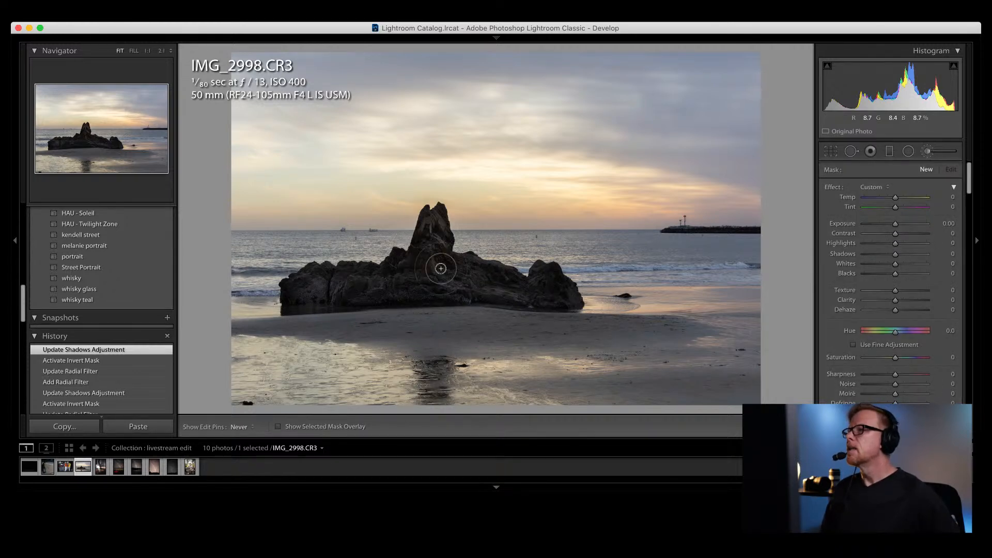
drag(895, 201, 901, 201)
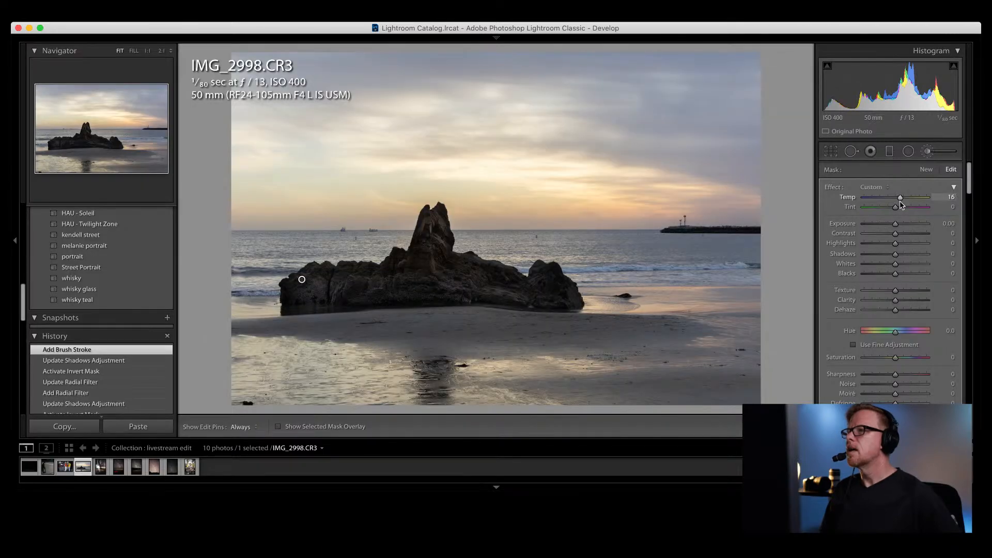
drag(895, 291, 907, 293)
click(927, 151)
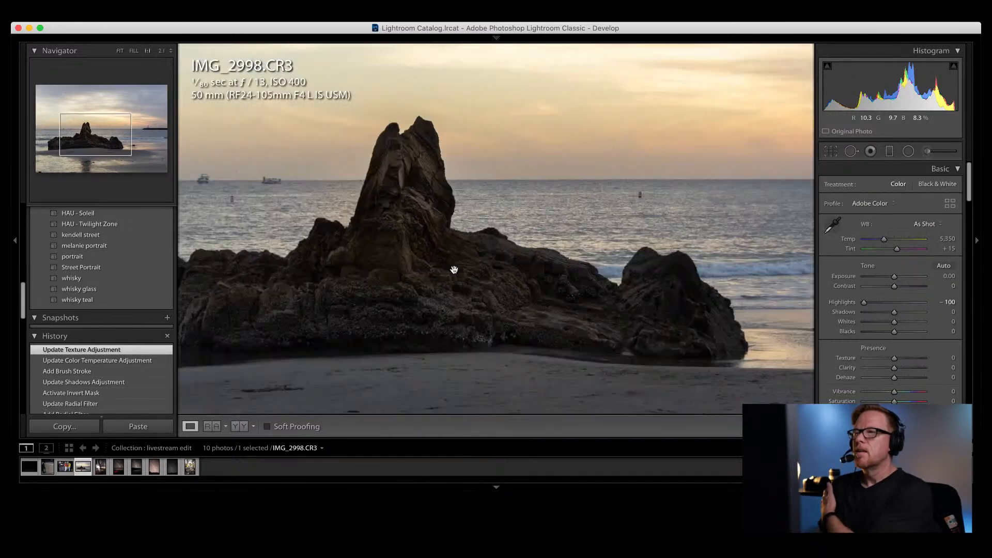
Step: Check the rock's detail up close and set the photo's overall Exposure to -0.45
click(454, 270)
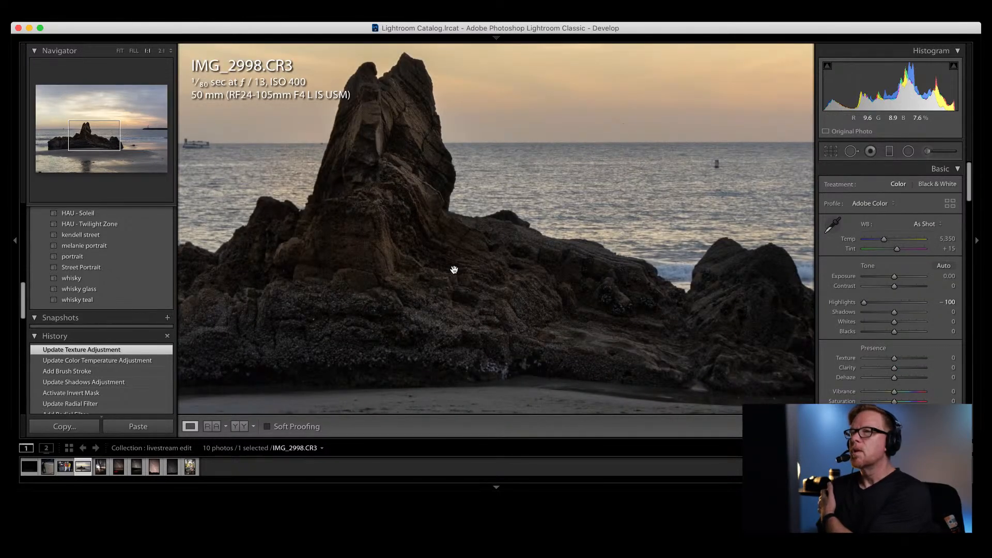
click(454, 269)
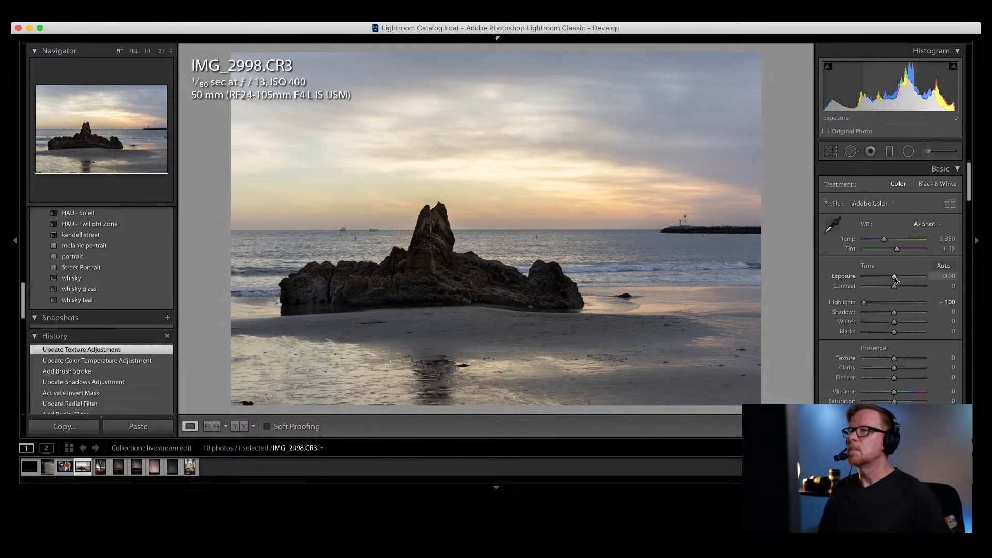
drag(894, 279, 892, 280)
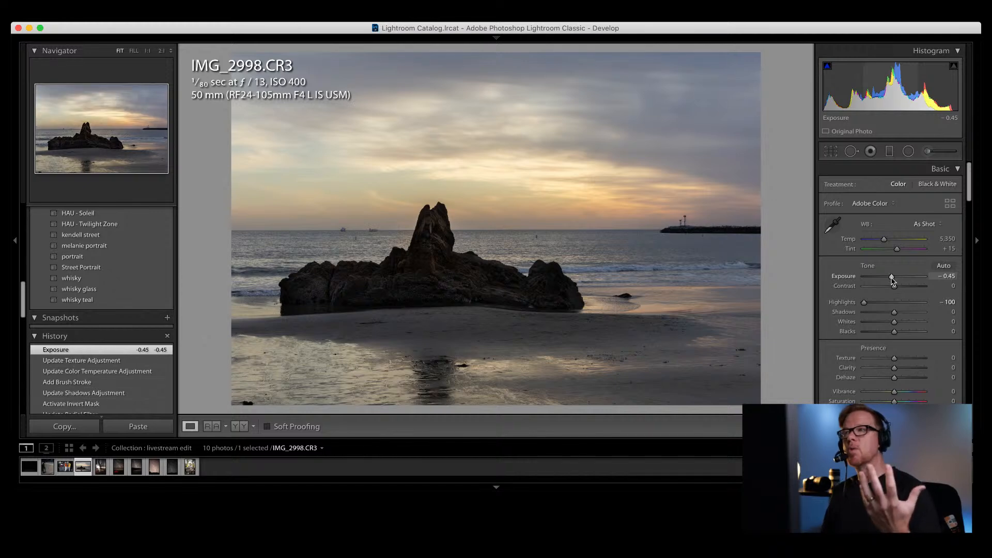
Step: Apply a diagonal graduated filter from the upper right sky across the photo with Exposure at -0.55
click(891, 155)
drag(654, 51, 517, 343)
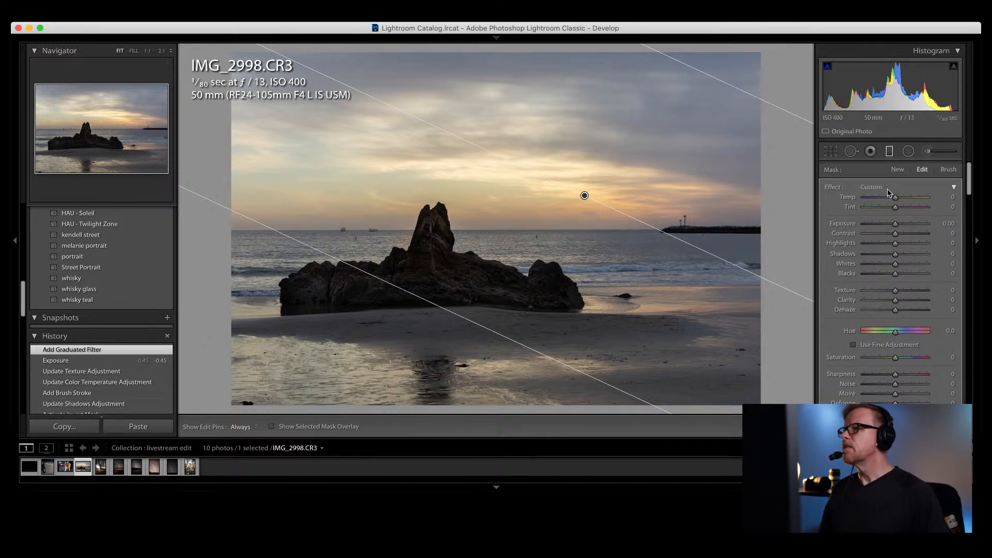
drag(895, 225, 891, 228)
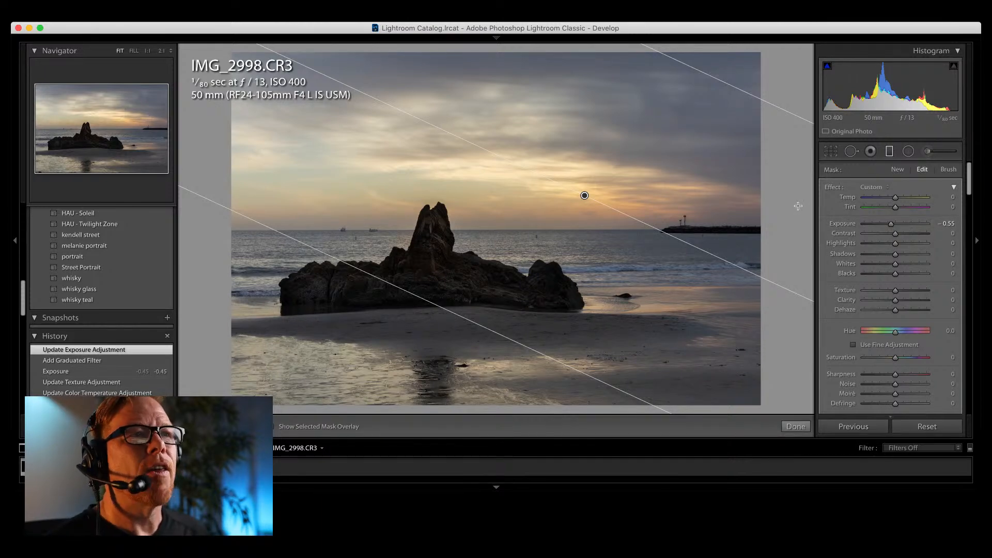
click(889, 151)
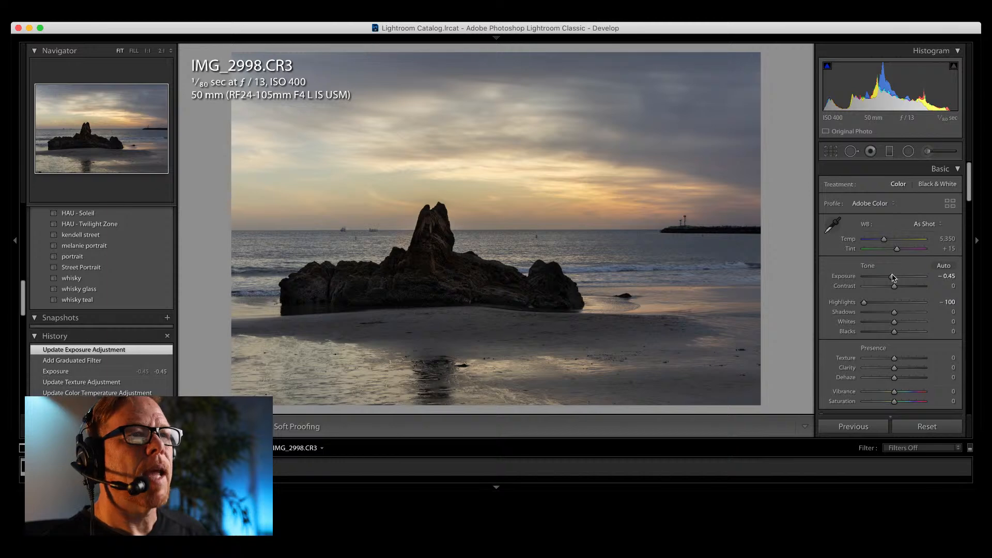
Step: Try lowering the overall Exposure to -1.05, and undo the change
drag(892, 279, 889, 280)
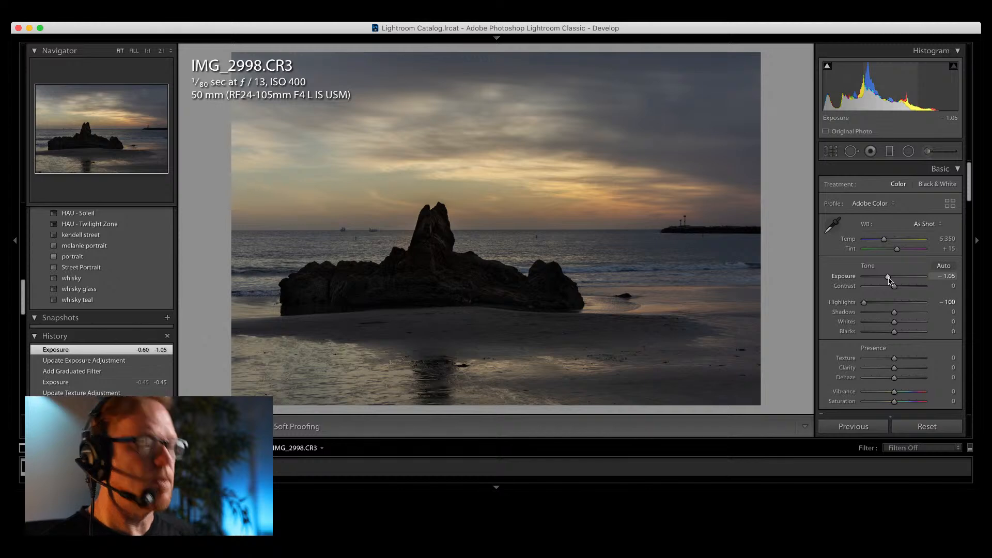
key(super+z)
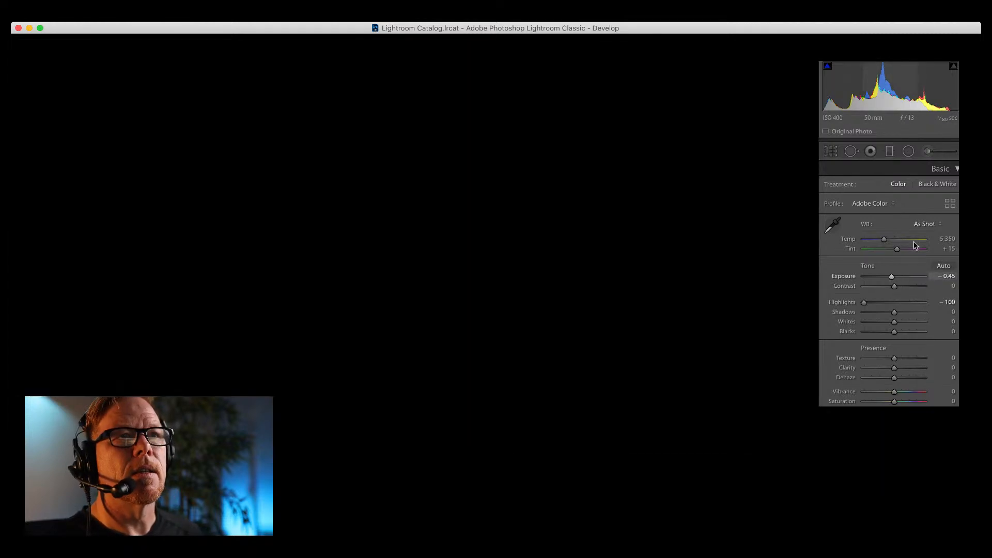
Step: Brush a new adjustment over the sky and the wet foreground with Clarity at 68 and Blacks at -16
click(925, 152)
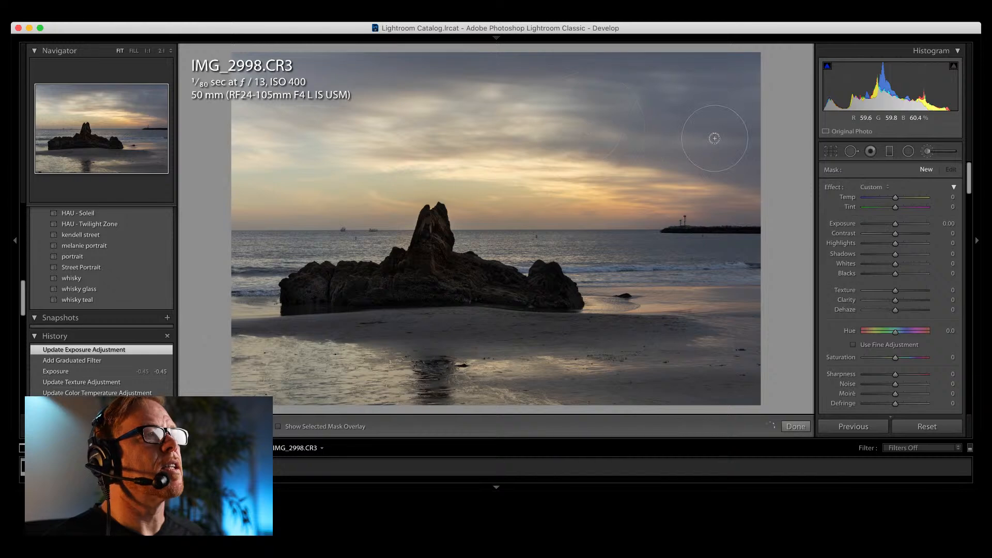
drag(211, 155, 230, 145)
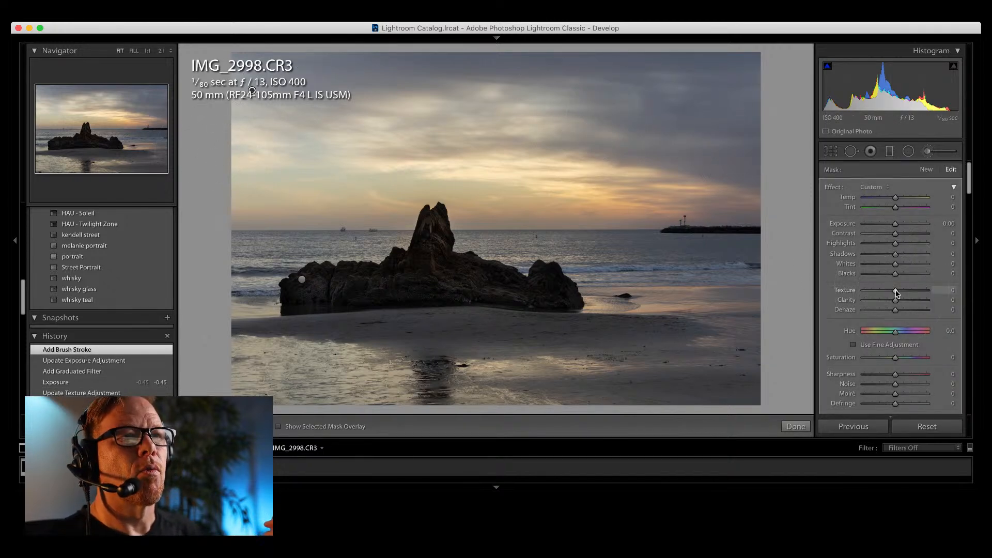
drag(895, 301, 917, 307)
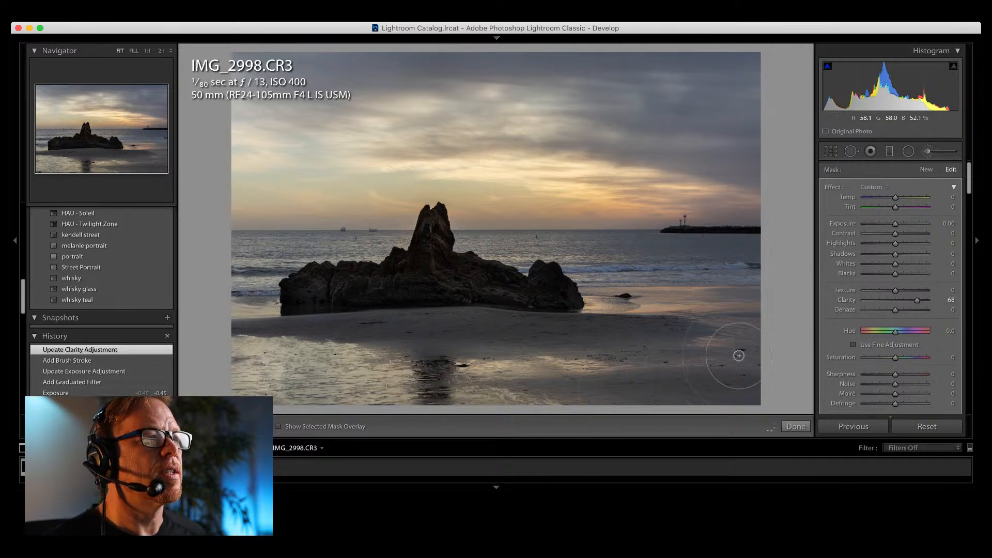
key(f)
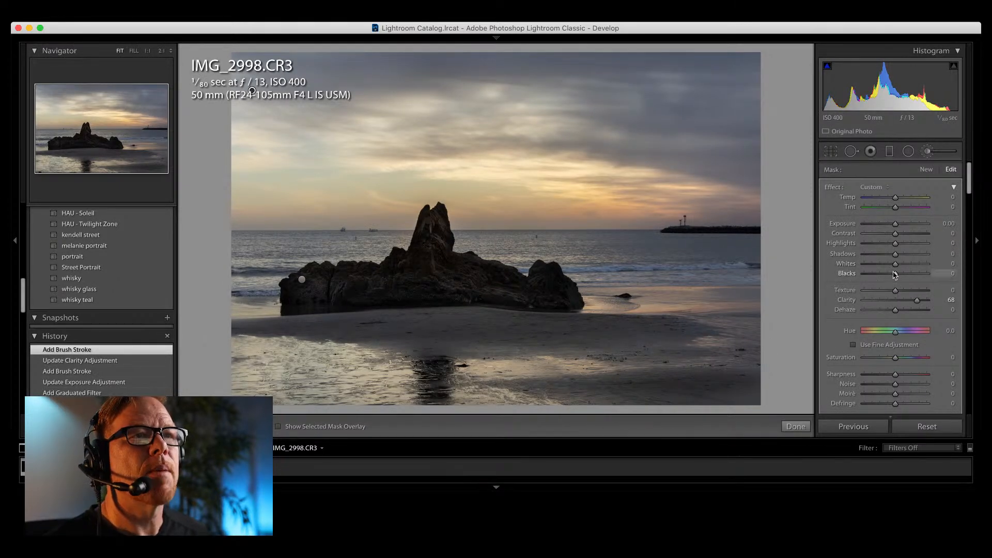
drag(895, 277, 889, 277)
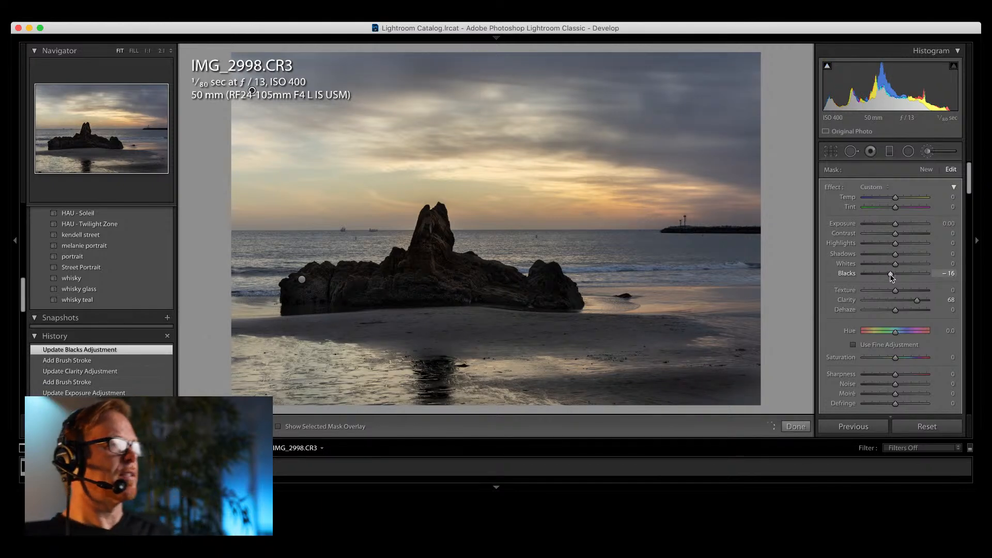
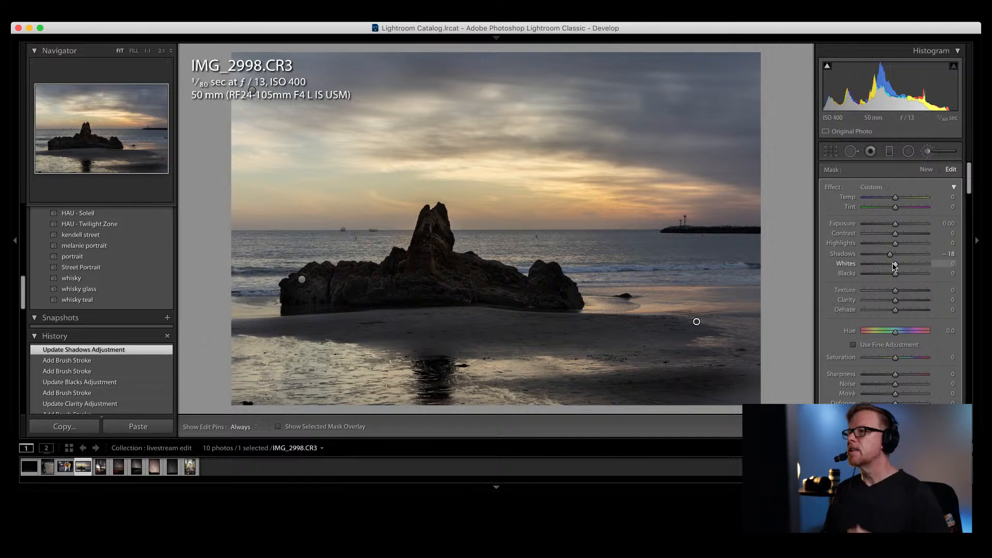
Step: Set the beach sand brush adjustment to Blacks -2 and Shadows -6, and switch to the Graduated Filter
drag(895, 273, 893, 255)
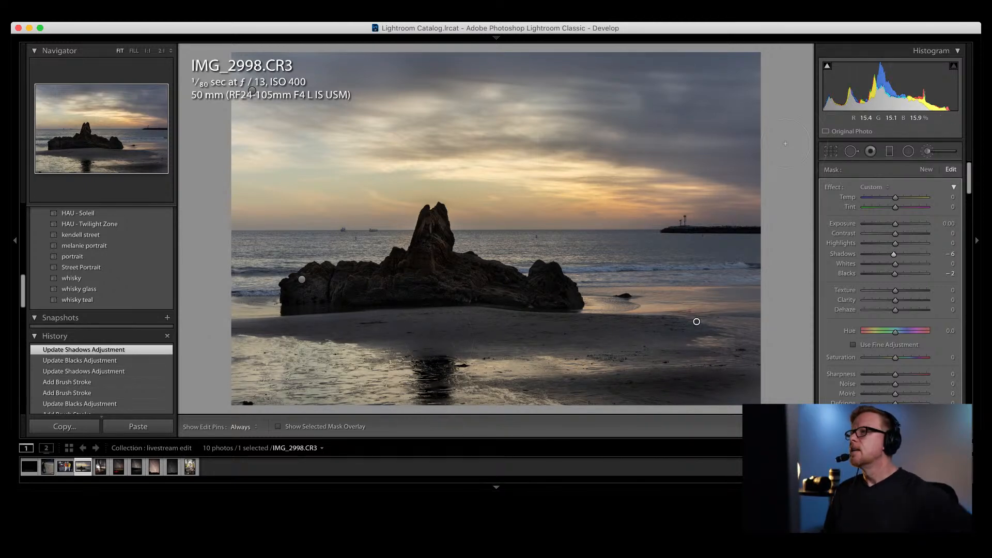
click(889, 152)
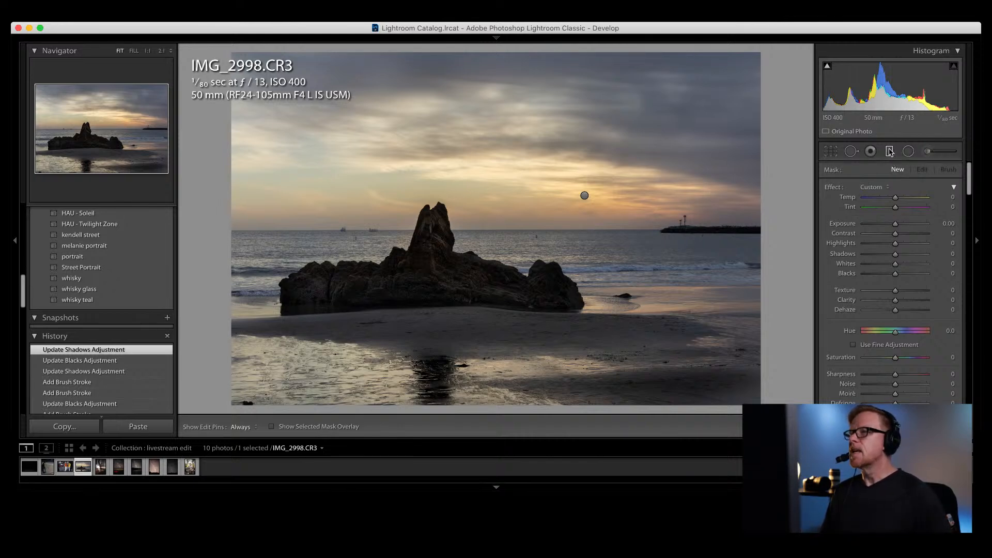
Step: Leave the Graduated Filter and brush a new adjustment over the sea around the rock
click(889, 152)
scroll(890, 281, down, 3)
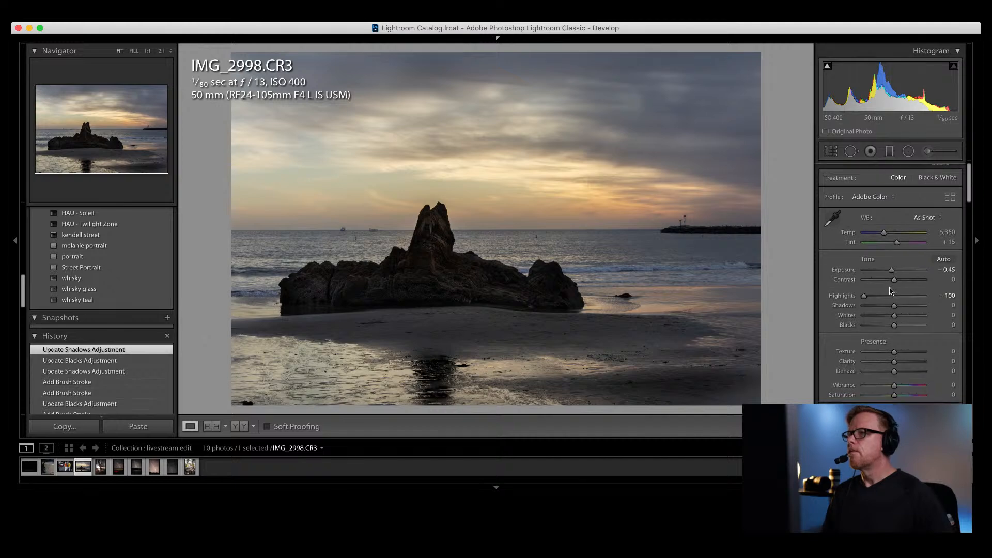
scroll(889, 290, down, 1)
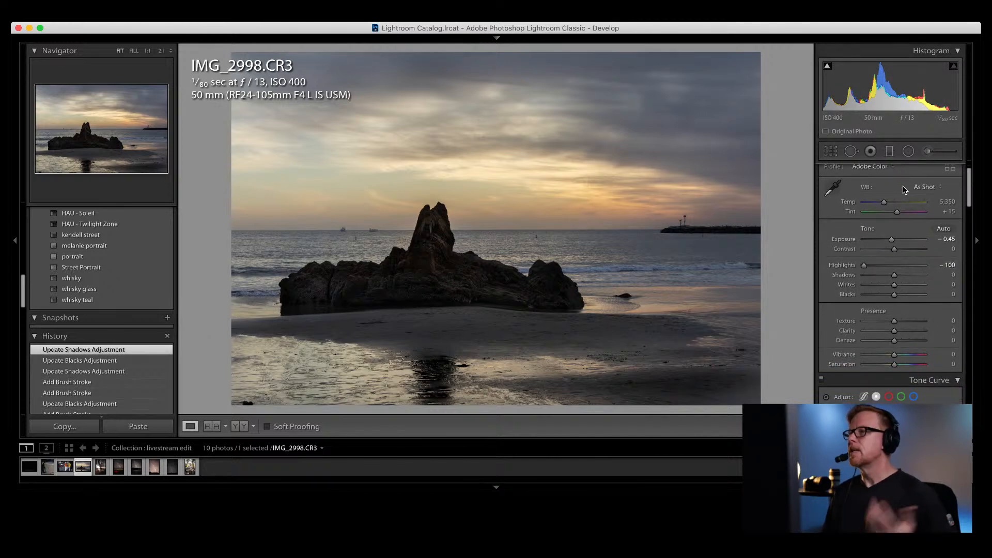
click(927, 152)
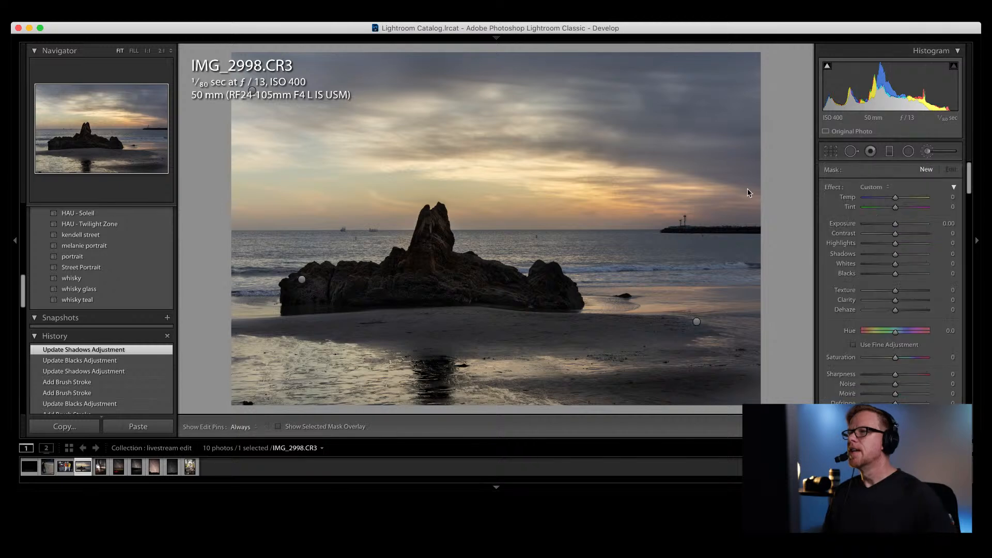
scroll(515, 251, down, 4)
key(h)
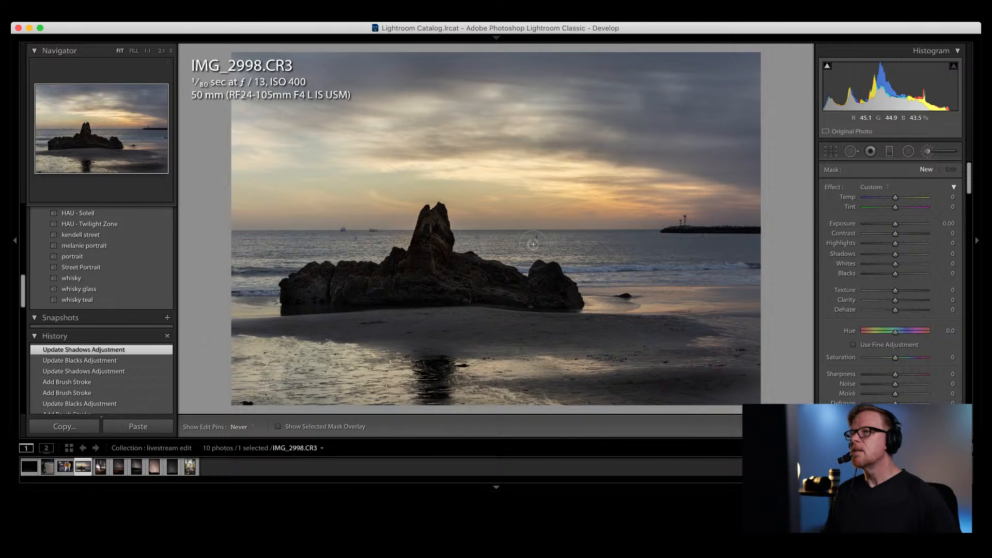
mouse_move(468, 241)
mouse_down()
mouse_move(401, 236)
mouse_move(290, 264)
mouse_up()
key(h)
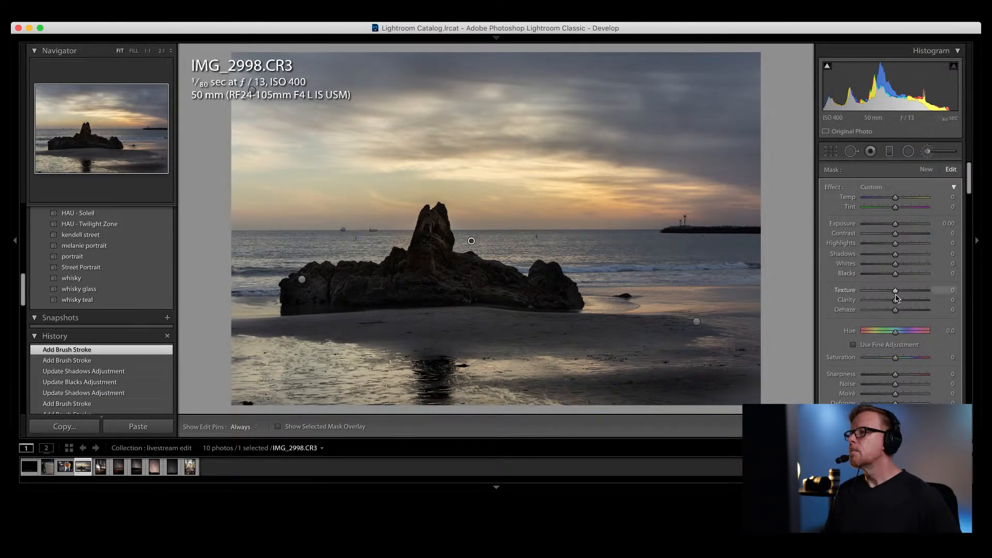
Step: Set the sea brush adjustment to Clarity 4 and Contrast 12
drag(896, 299, 904, 302)
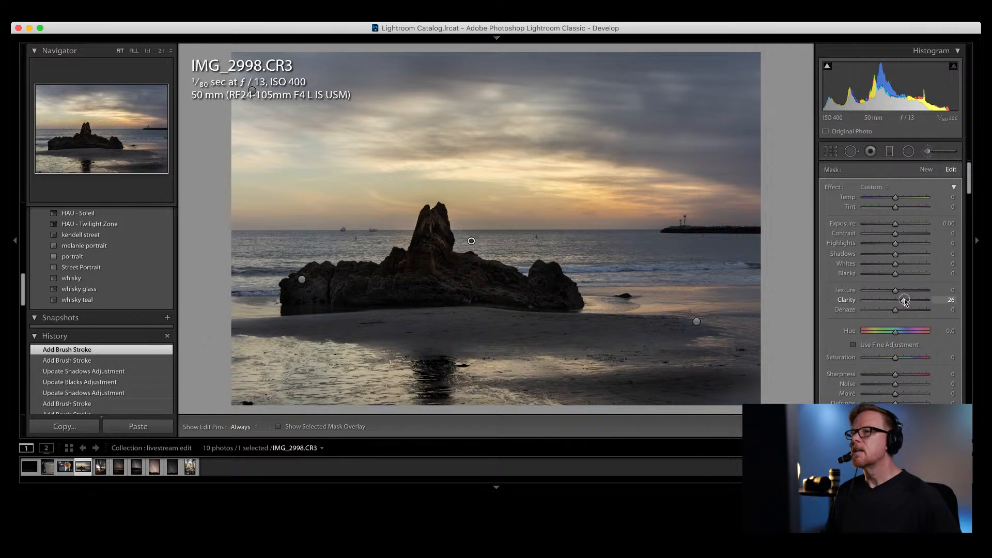
drag(904, 302, 896, 300)
drag(896, 236, 899, 236)
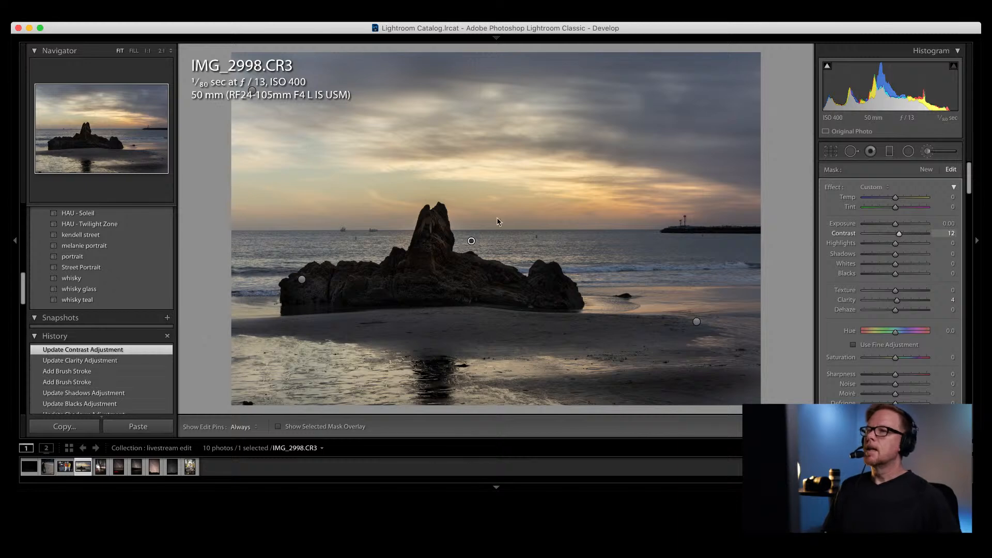
Step: Brush another new adjustment along the horizon line with Sharpness at 22 and Texture at 26
click(926, 170)
key(h)
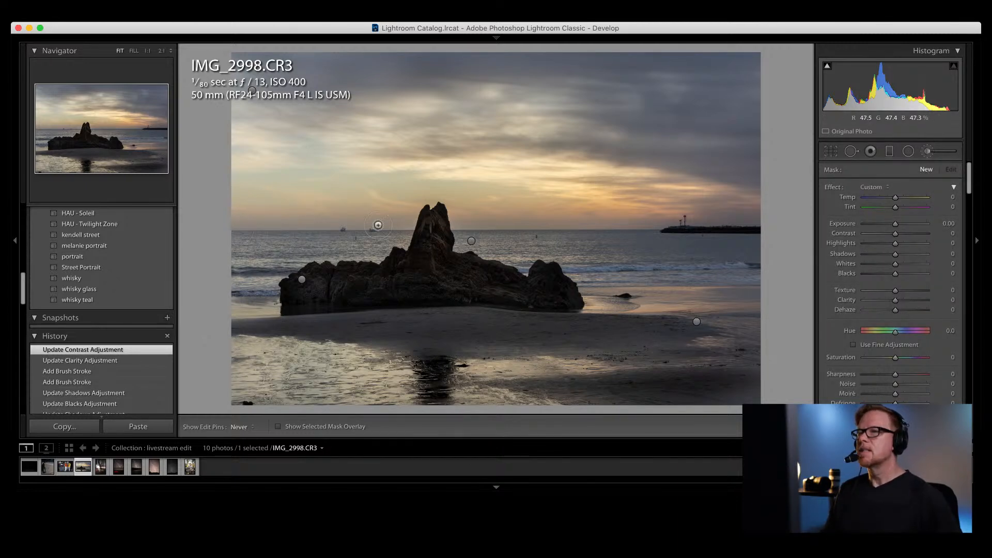
drag(414, 221, 467, 228)
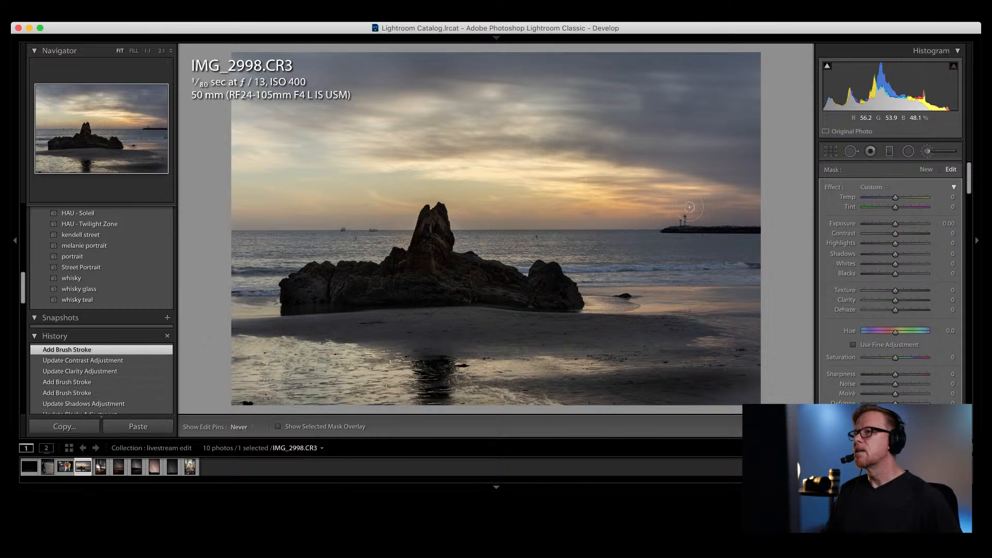
key(h)
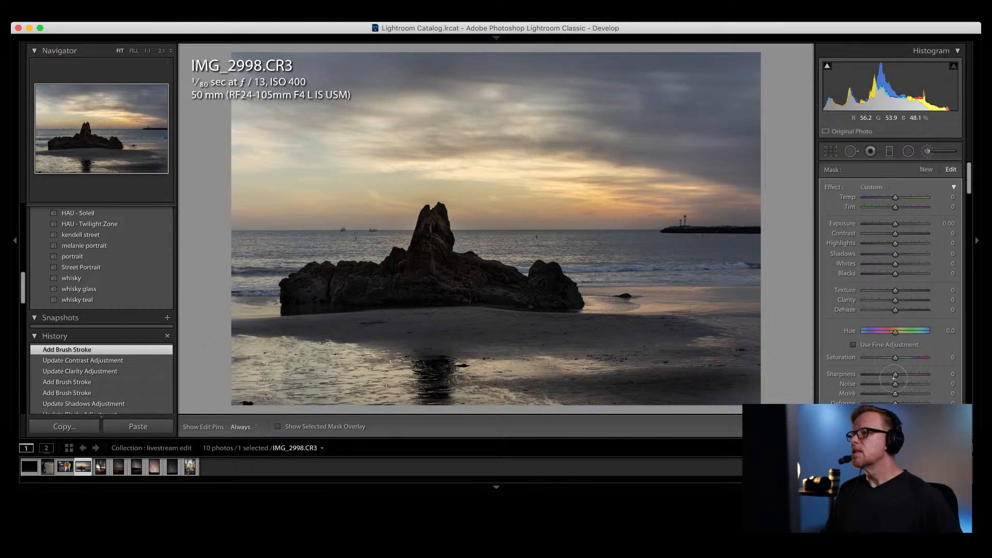
drag(903, 379, 904, 376)
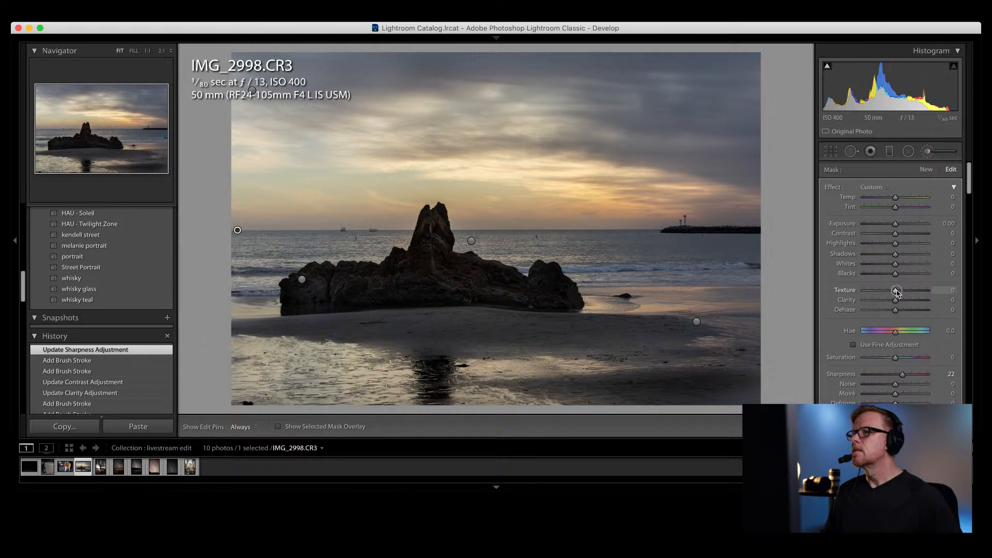
drag(895, 291, 905, 291)
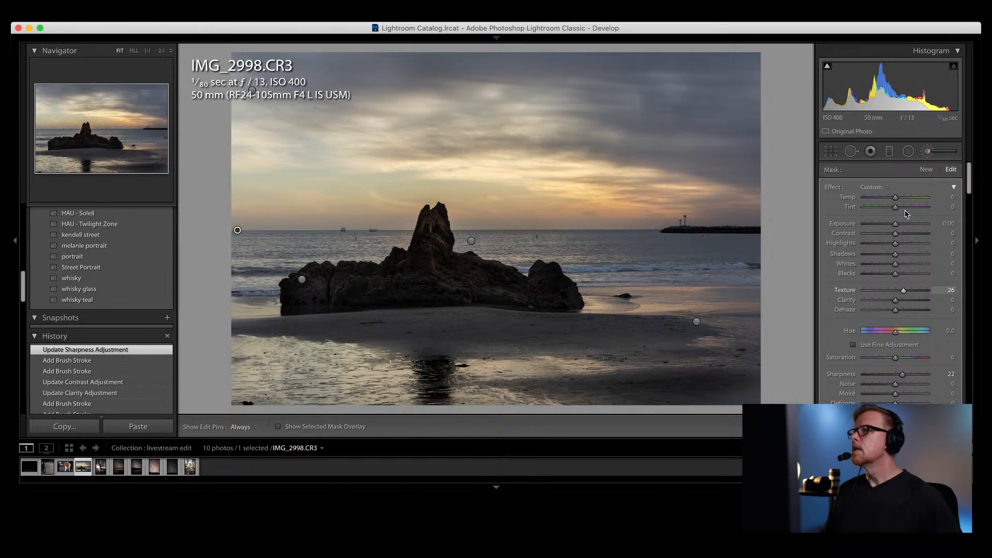
Step: Close the local adjustment tools and set the photo's overall Saturation to +6
click(889, 152)
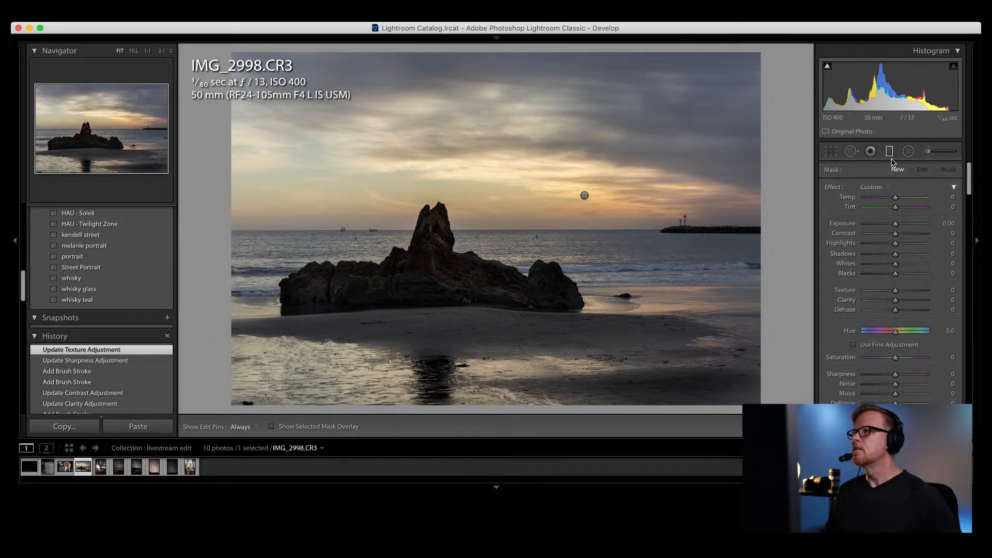
click(889, 152)
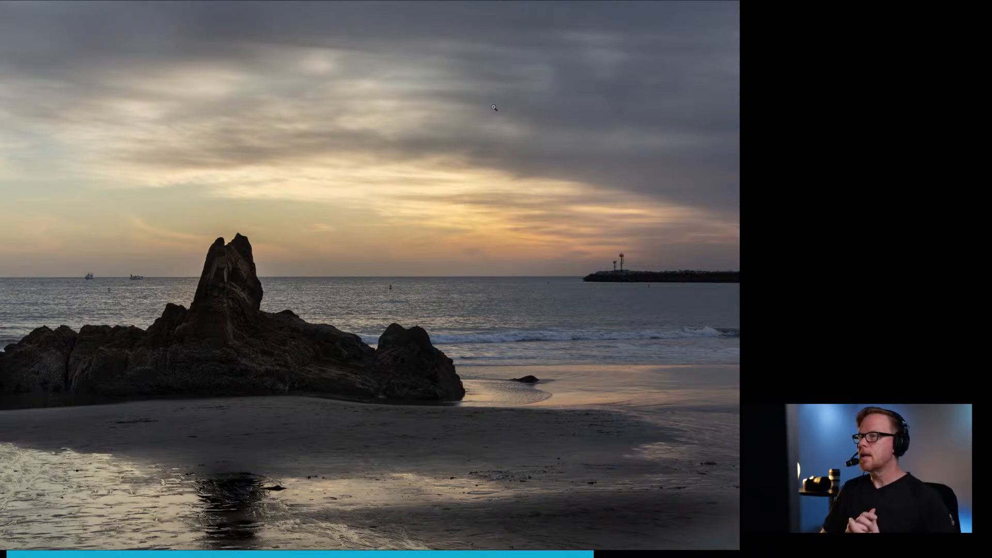
key(f)
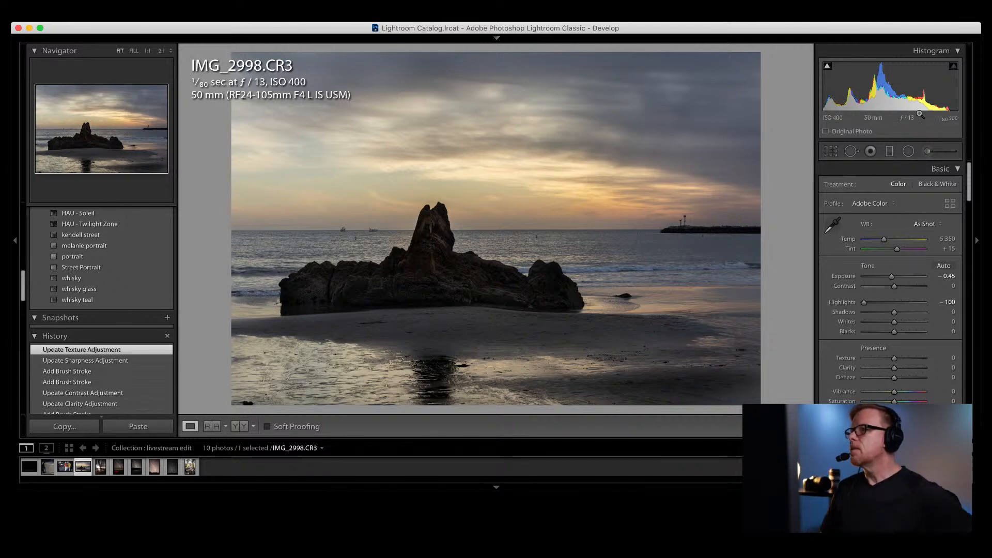
scroll(894, 291, down, 1)
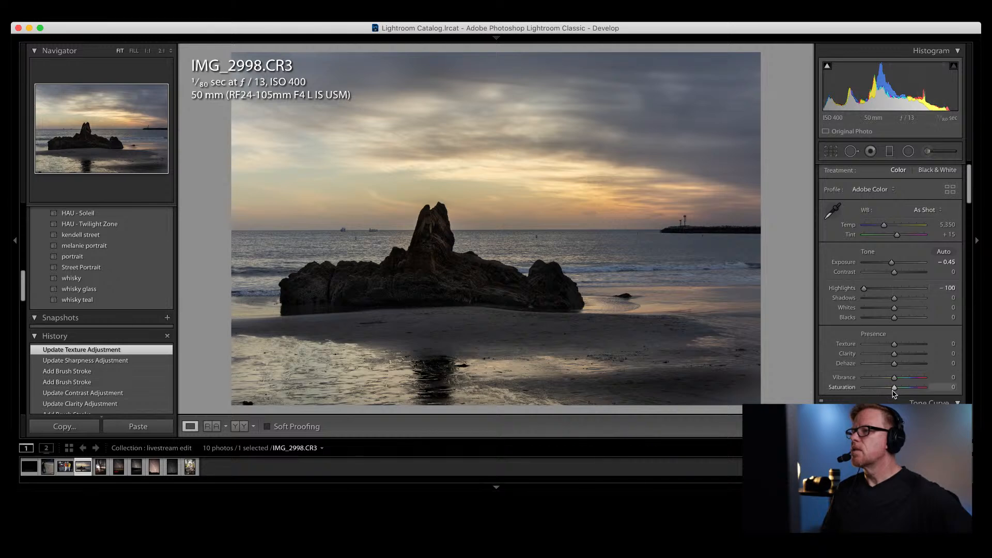
drag(894, 390, 895, 391)
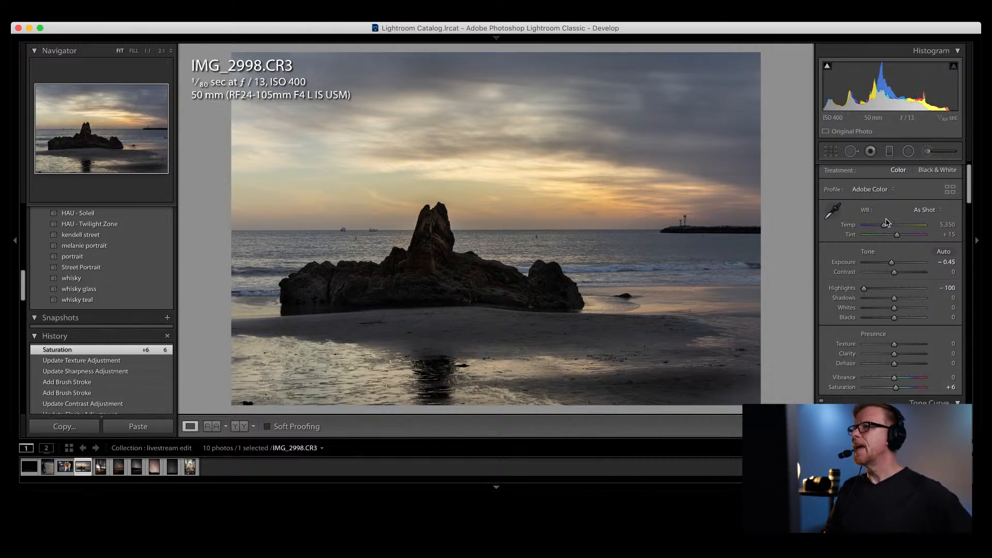
Step: Draw a wide radial filter over the left part of the sky, reaching across to the rock's peak
click(908, 151)
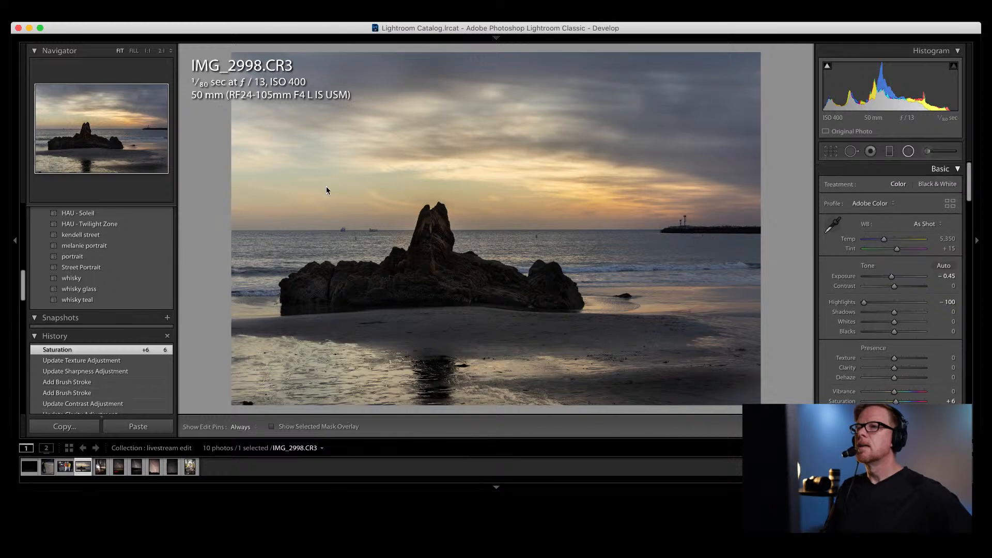
drag(257, 122, 366, 224)
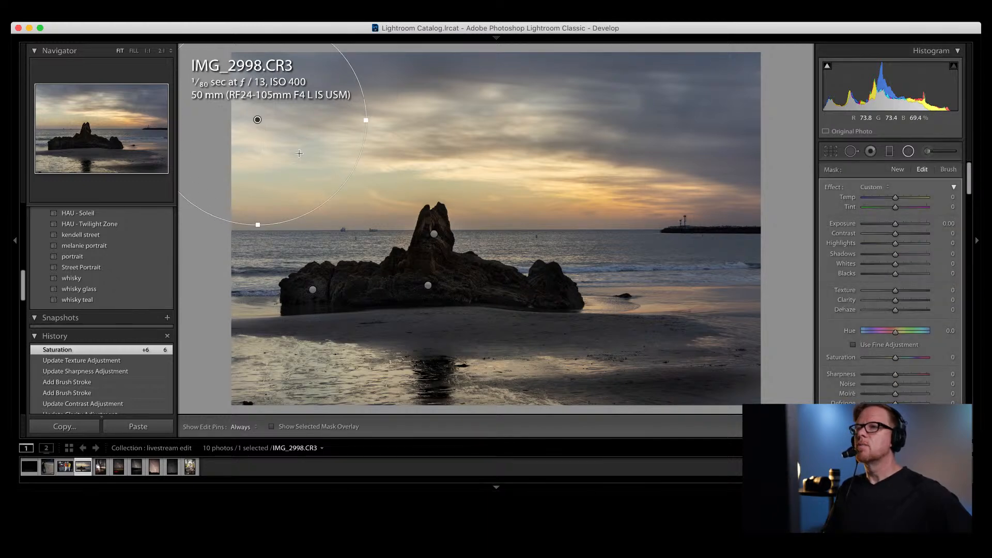
drag(258, 120, 301, 160)
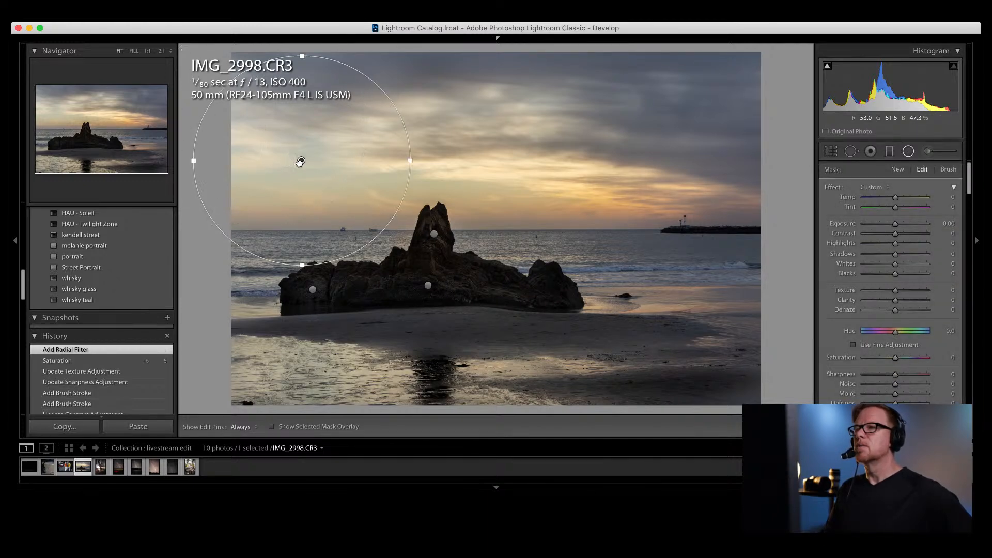
drag(410, 160, 447, 160)
drag(301, 160, 326, 158)
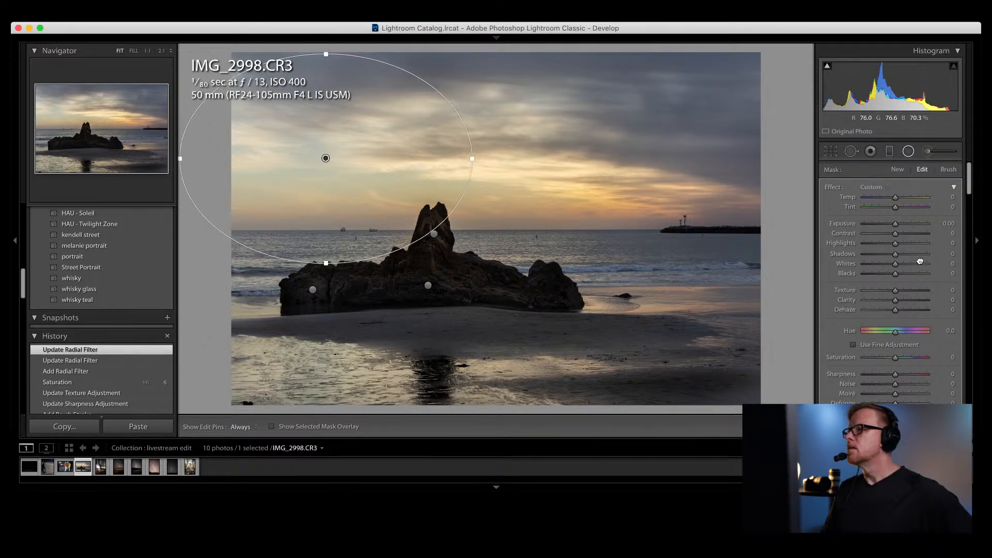
Step: Set the sky radial filter's Exposure to -0.36 and invert its mask
scroll(903, 324, down, 3)
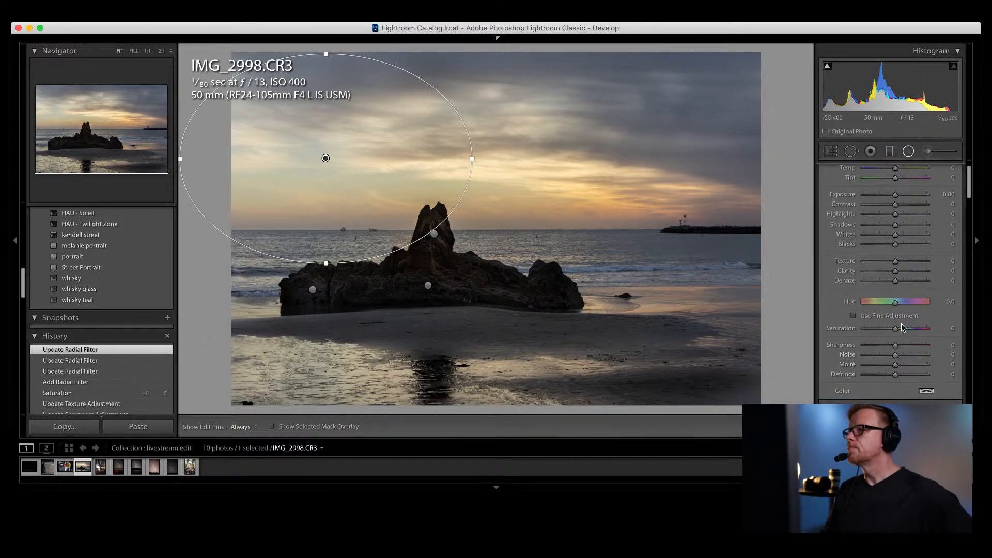
scroll(903, 327, up, 3)
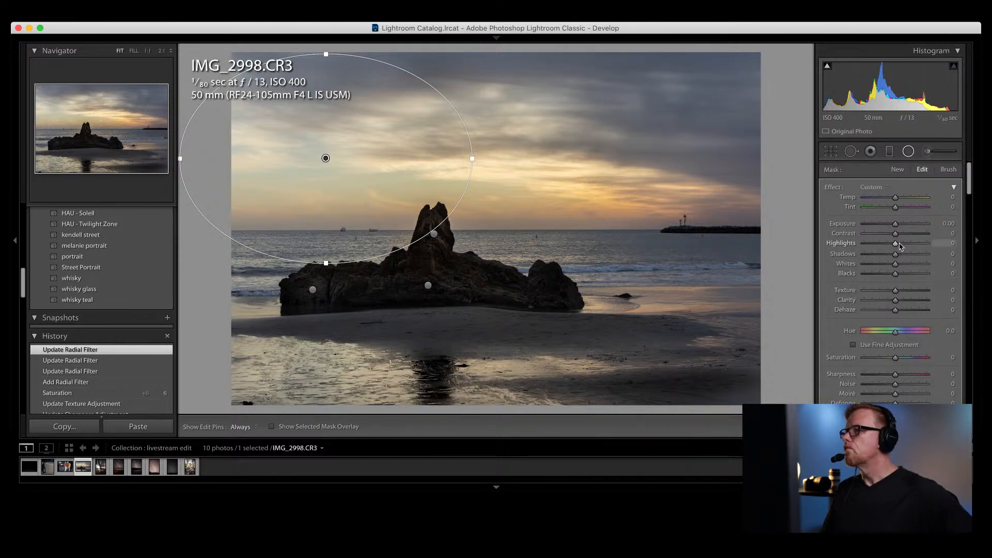
drag(896, 226, 893, 227)
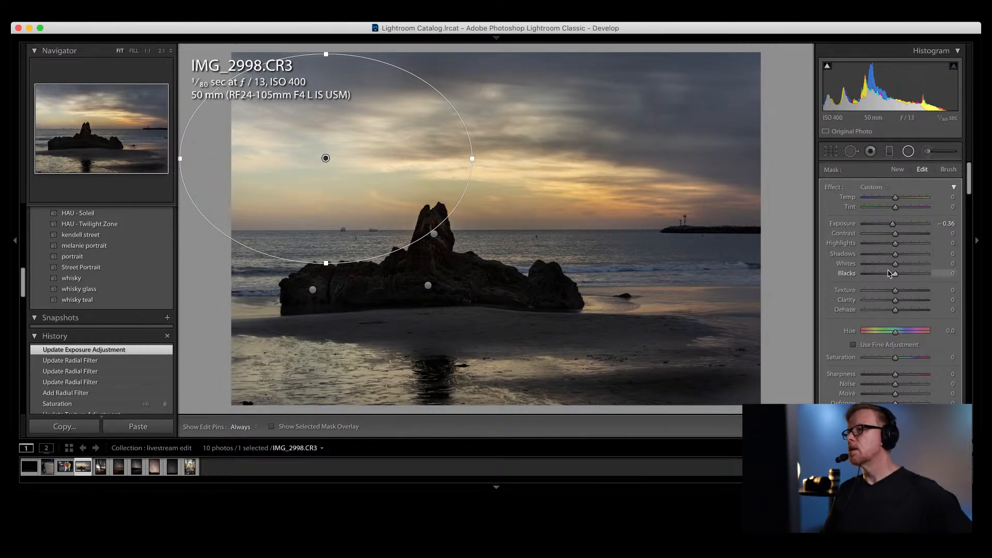
scroll(889, 273, down, 3)
click(853, 377)
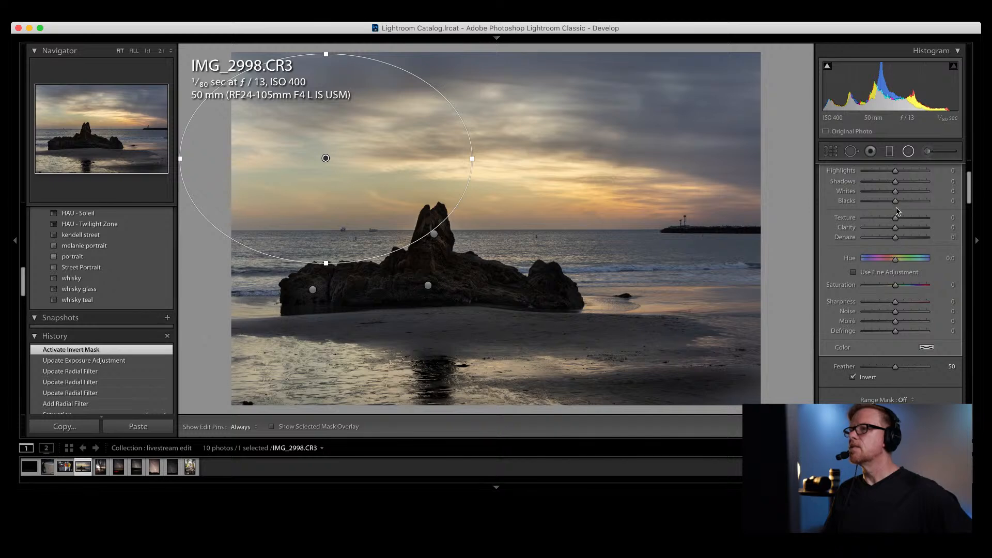
Step: Reset the inverted sky radial filter's Exposure to 0.00
scroll(898, 212, up, 3)
scroll(897, 210, up, 1)
drag(893, 223, 895, 226)
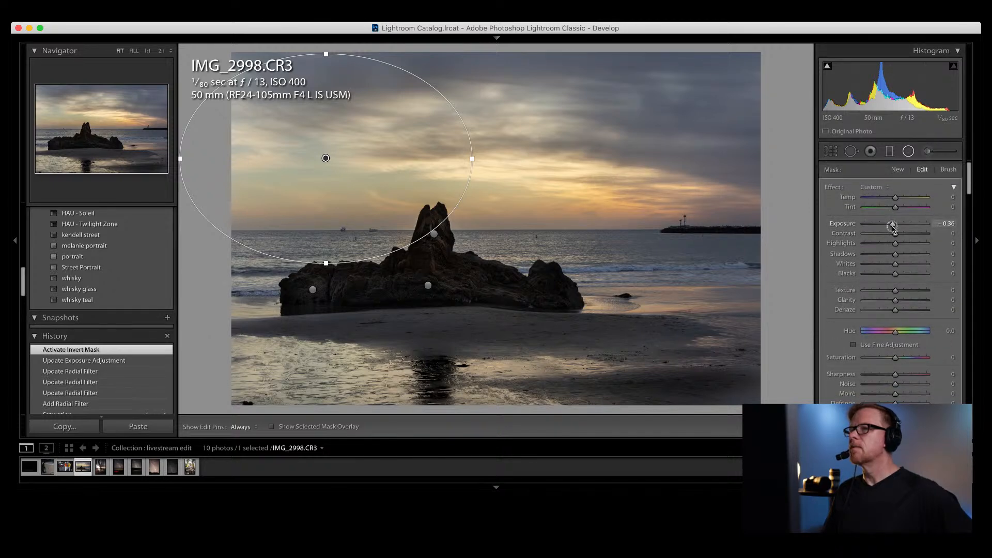
double_click(895, 226)
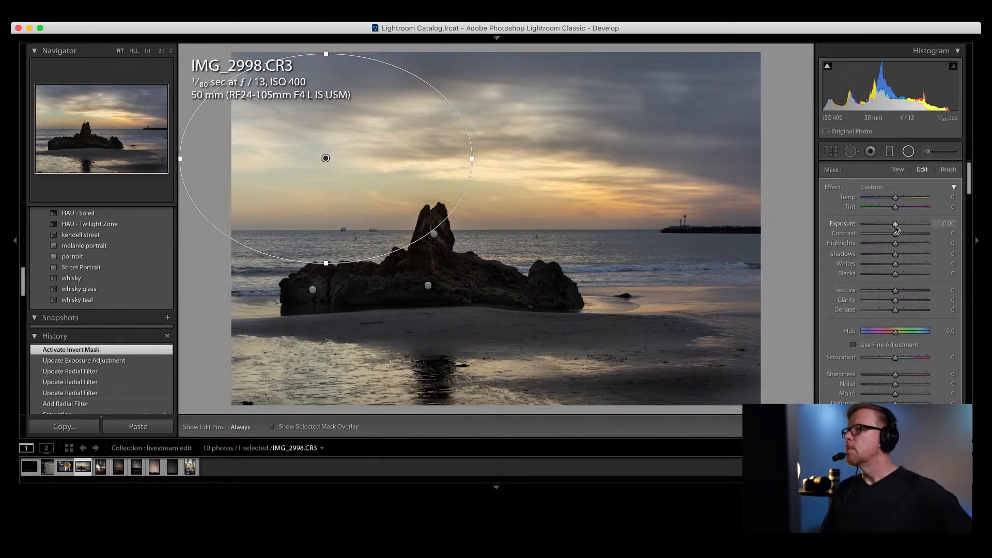
Step: Try a Temp change on the sky radial filter, reset it to 0, and close the Radial Filter
scroll(894, 207, down, 1)
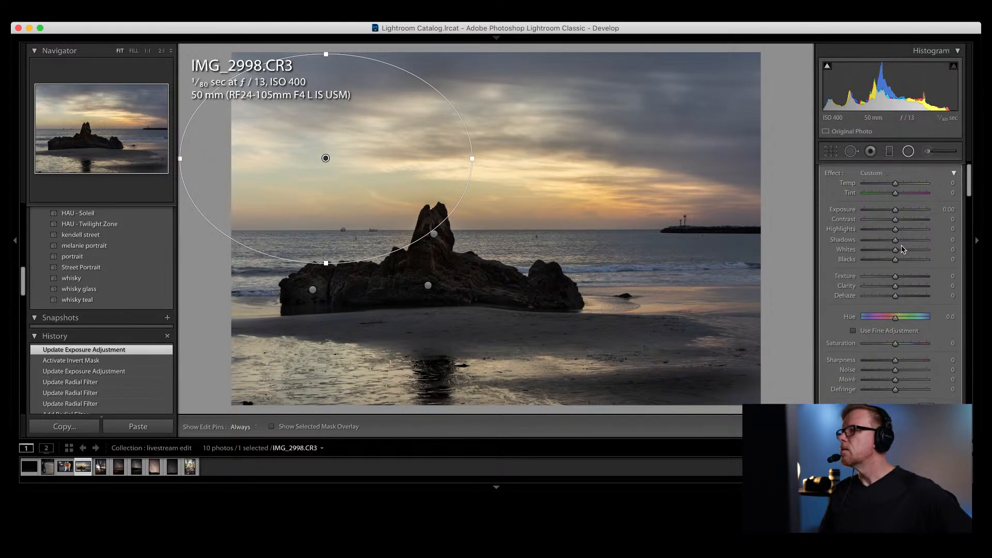
drag(894, 184, 897, 185)
double_click(896, 184)
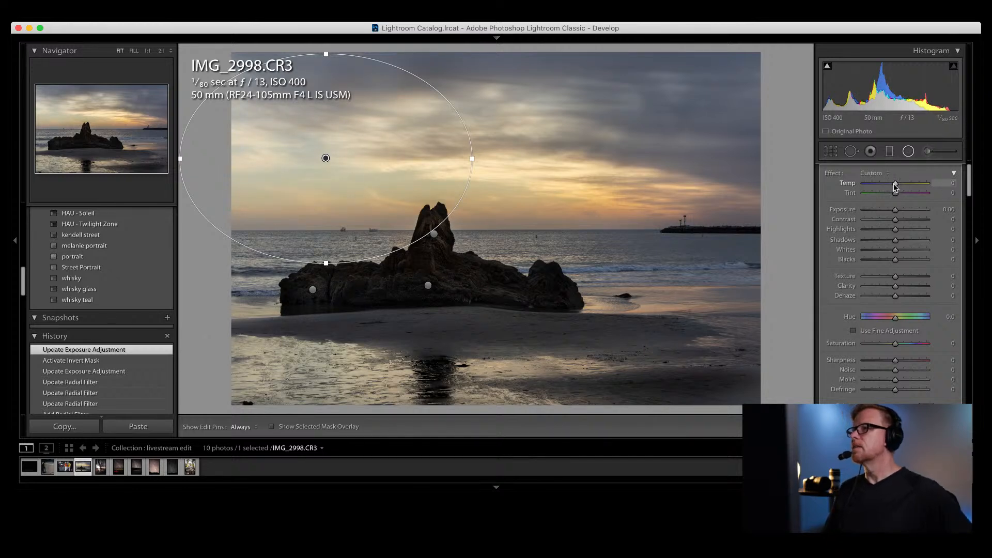
click(909, 153)
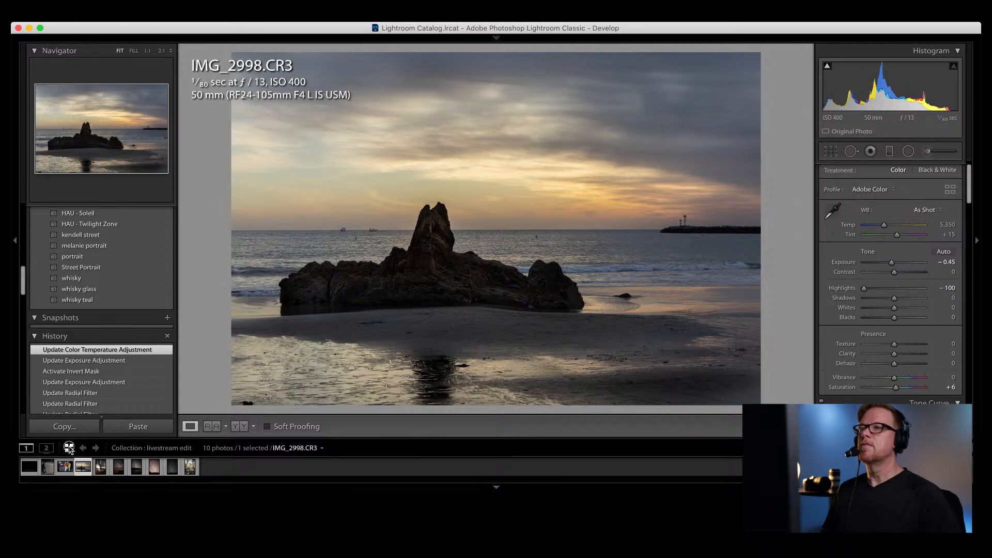
Step: Look through the photos of the livestream edit collection in the Library grid and open IMG_2998 in a single-photo view
key(g)
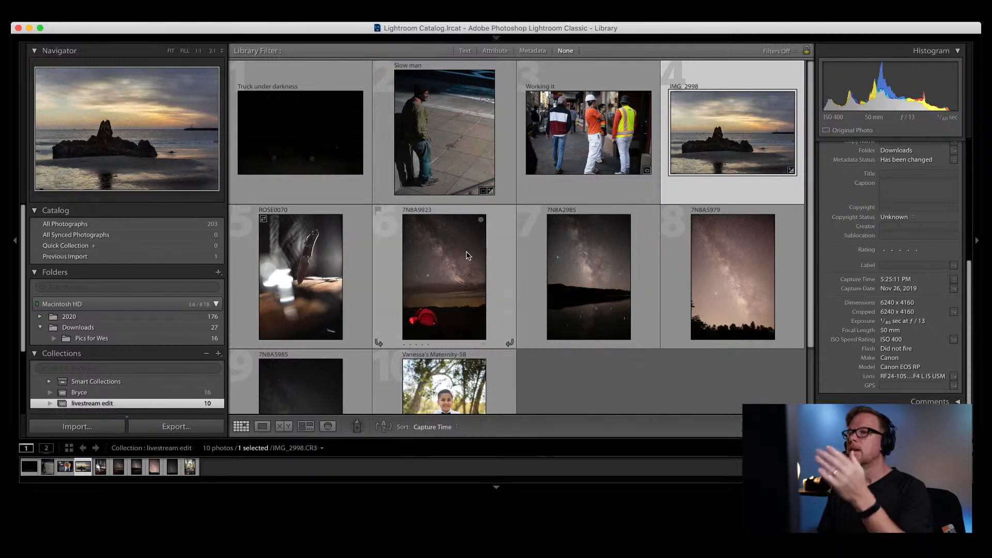
scroll(466, 252, down, 3)
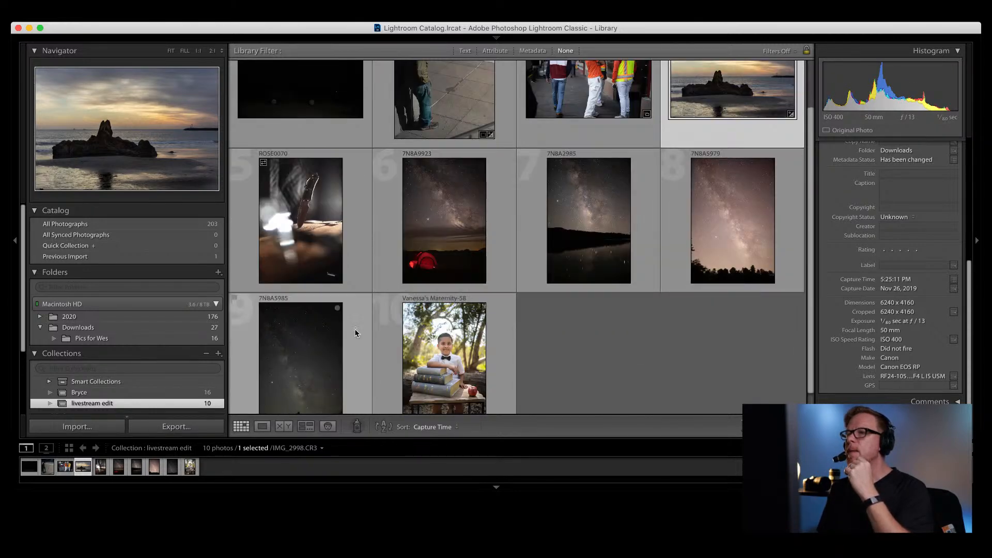
scroll(395, 340, down, 1)
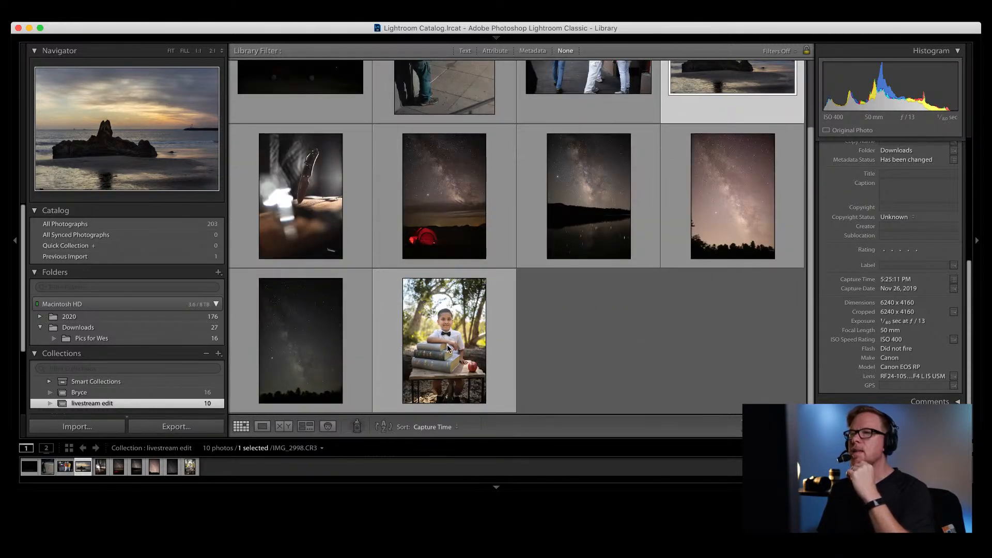
scroll(440, 331, up, 3)
scroll(440, 331, up, 1)
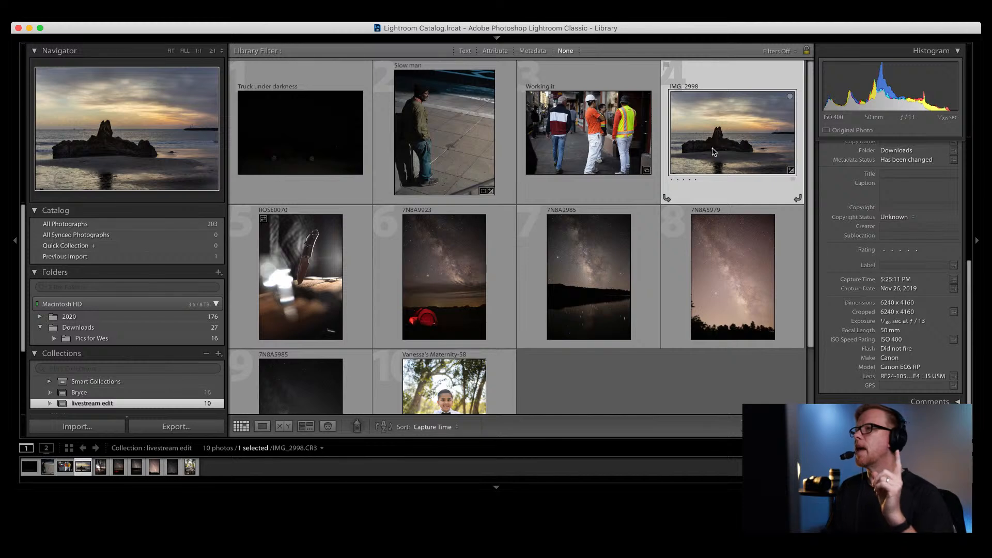
double_click(714, 150)
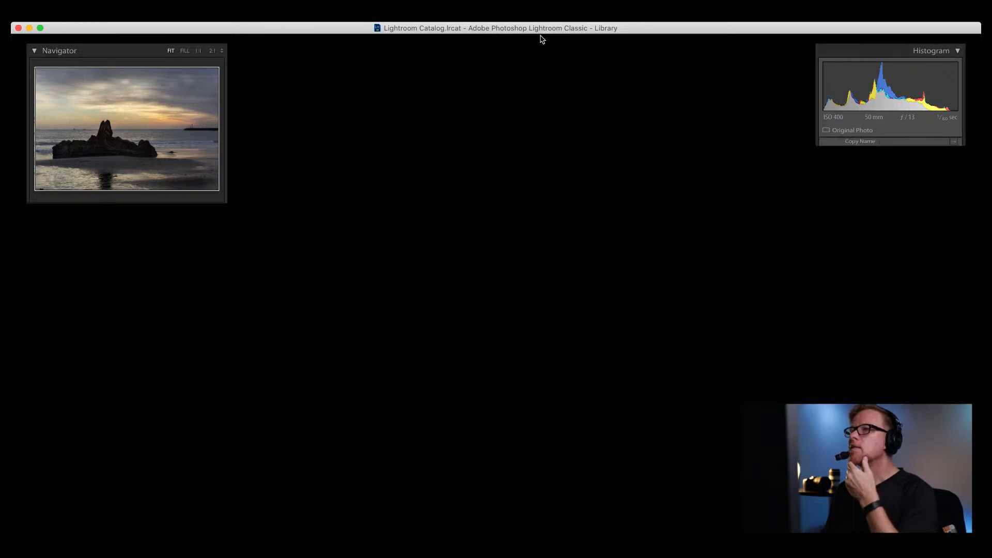
mouse_move(541, 42)
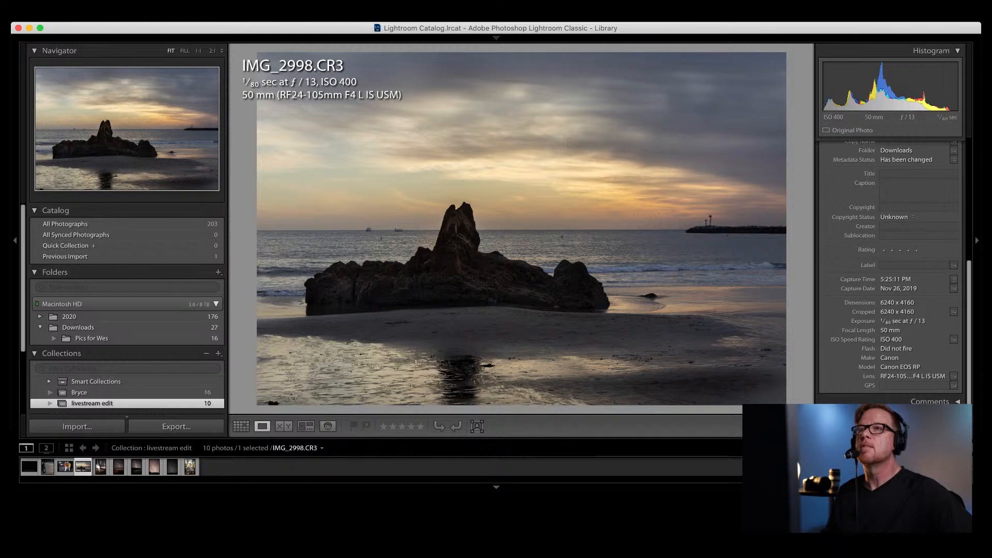
click(56, 8)
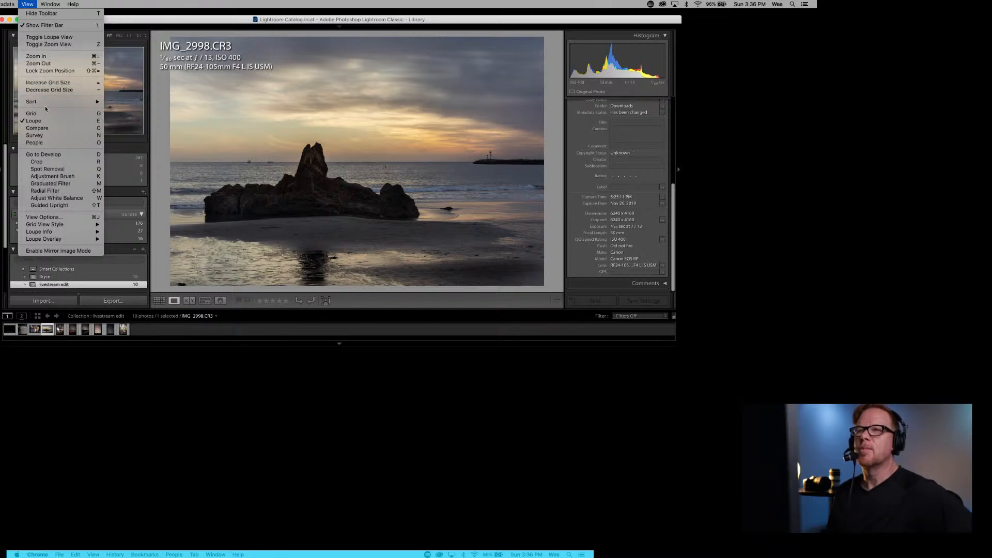
click(46, 219)
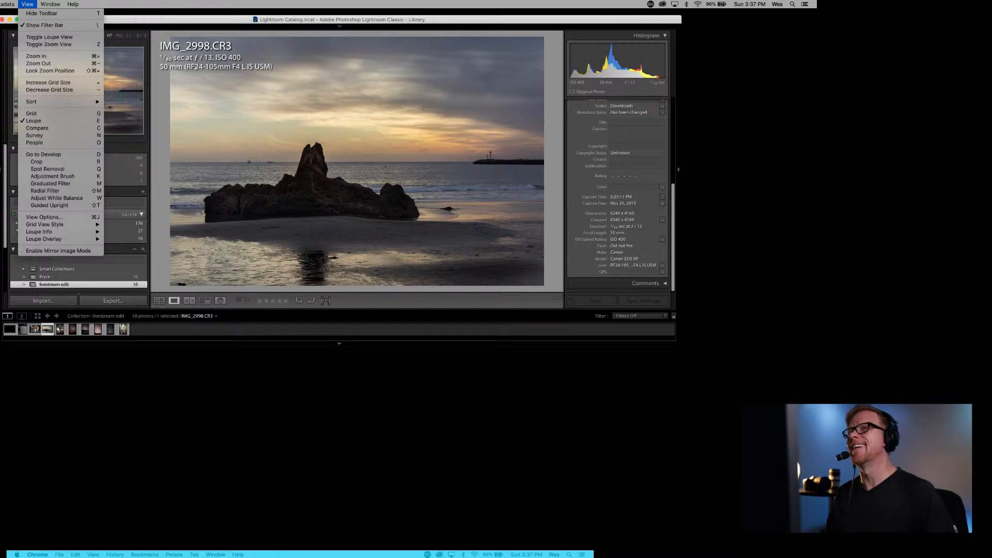
click(239, 20)
mouse_move(250, 38)
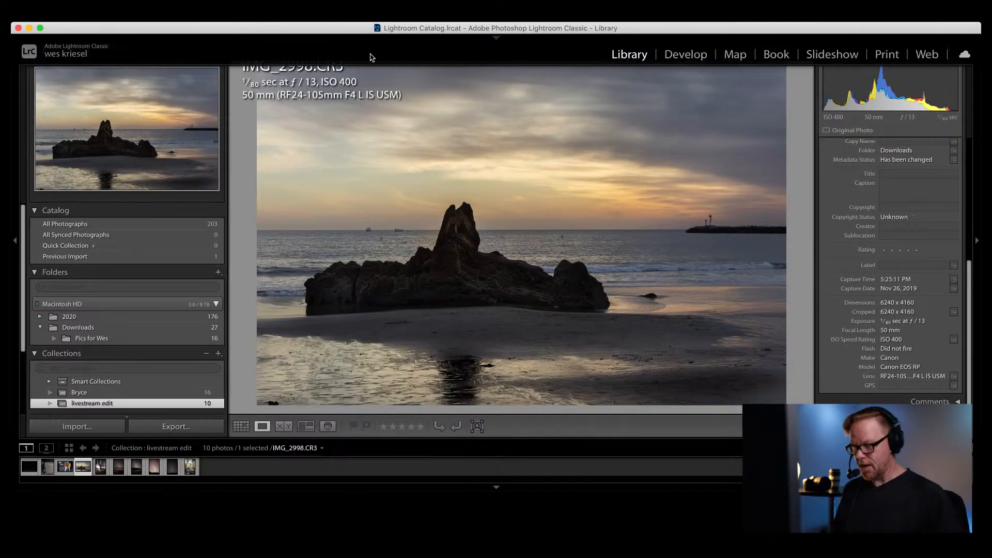
key(g)
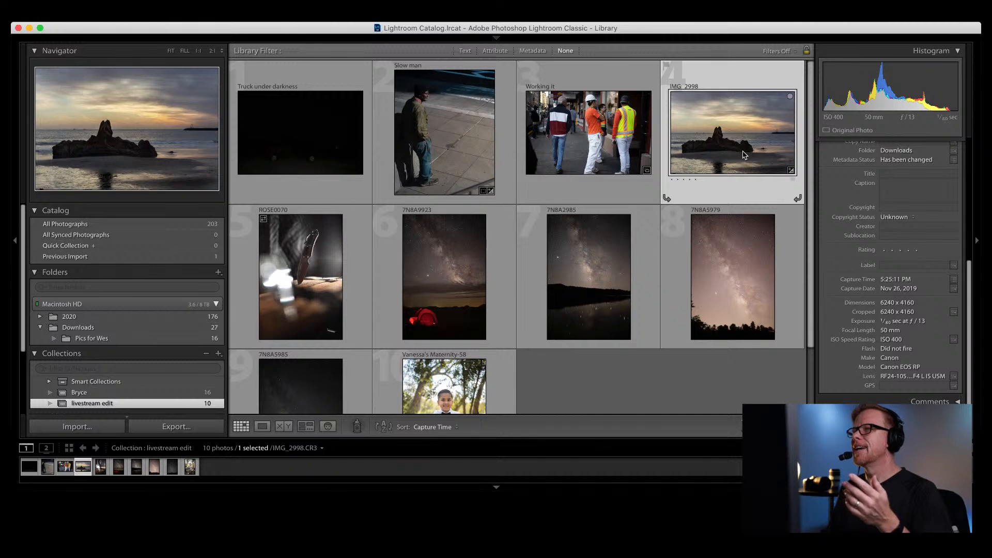
key(e)
mouse_move(610, 42)
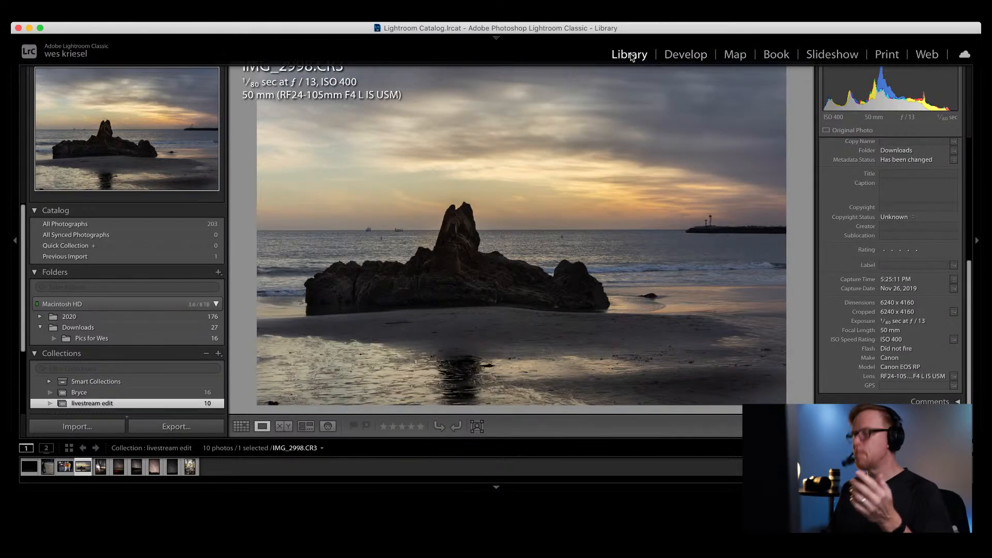
key(g)
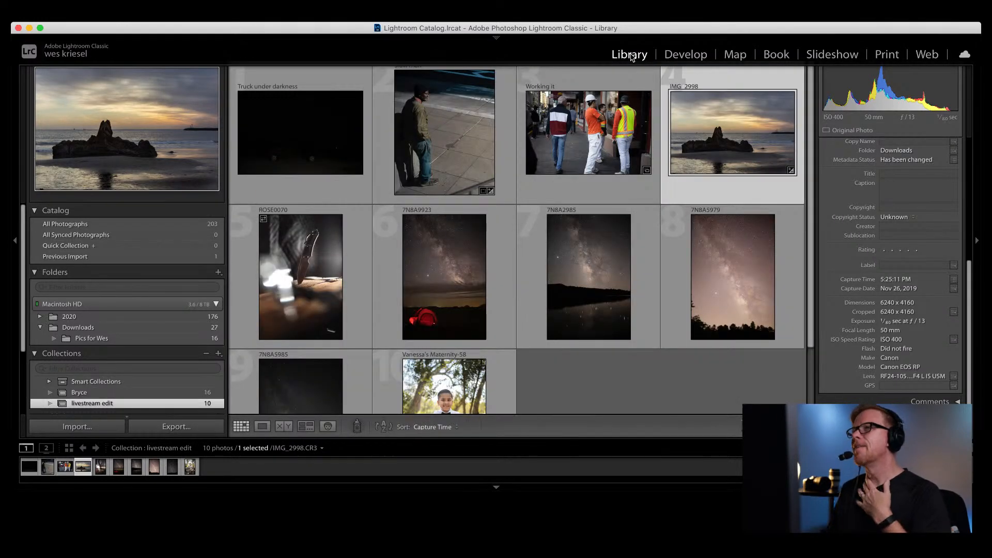
Step: Open IMG_2998 in the Develop module and compare the edited photo with its Before version several times
click(672, 56)
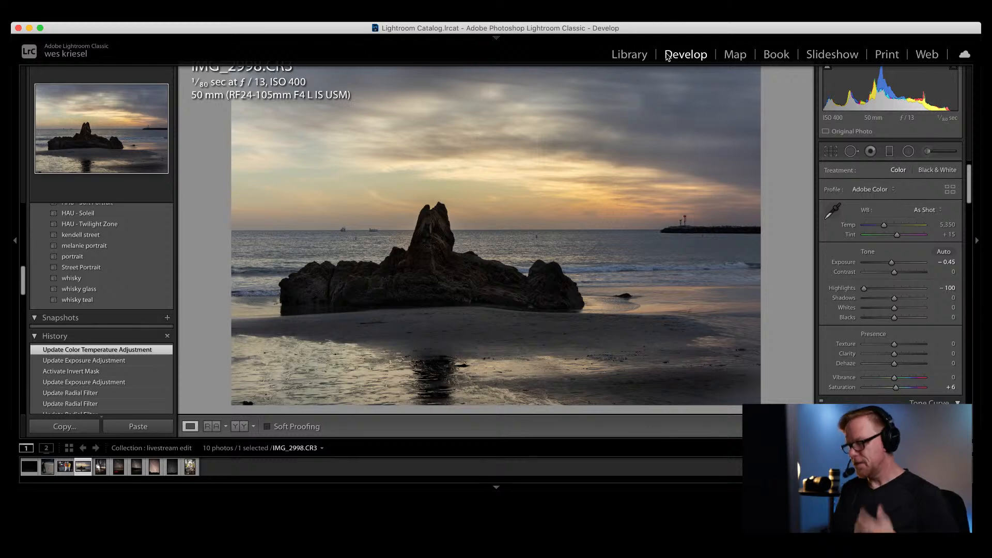
key(backslash)
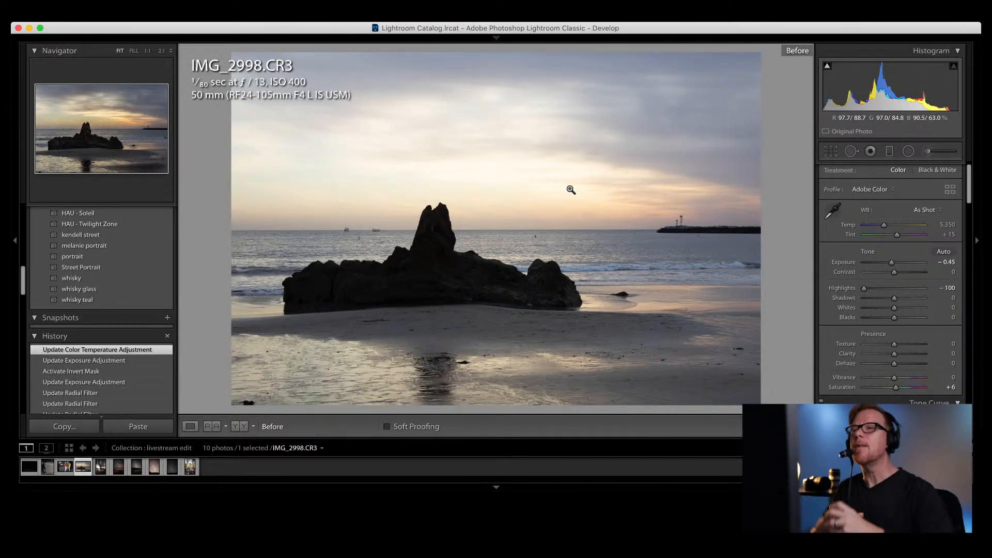
key(backslash)
key(backslash)
key(backslash)
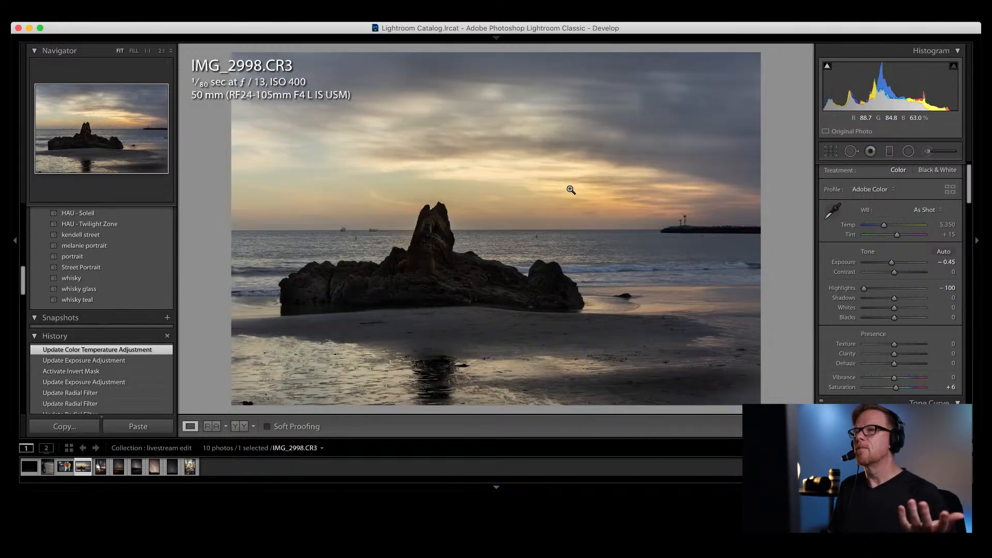
key(backslash)
key(backslash)
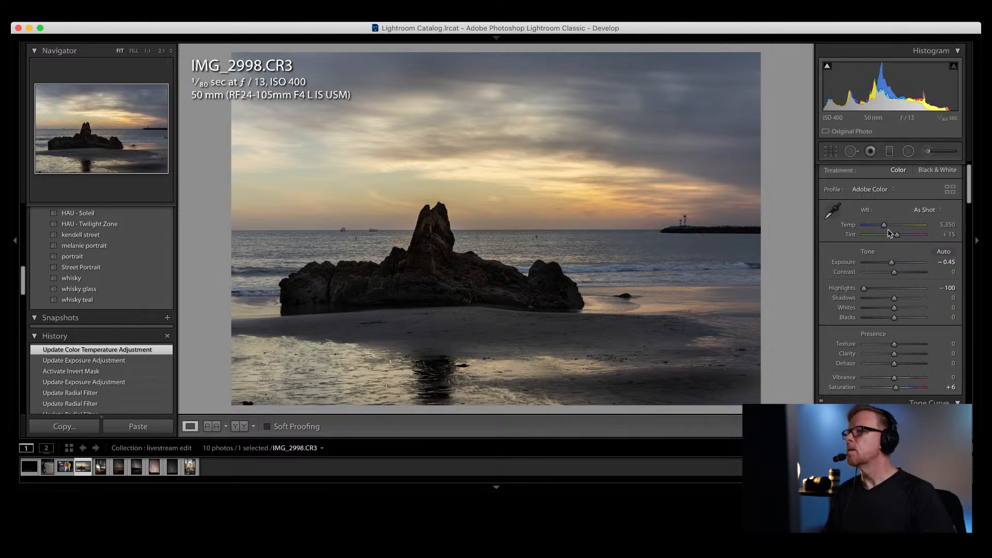
Step: Set the global Exposure of IMG_2998 to -0.10 and show its before and after versions side by side
drag(892, 264, 895, 264)
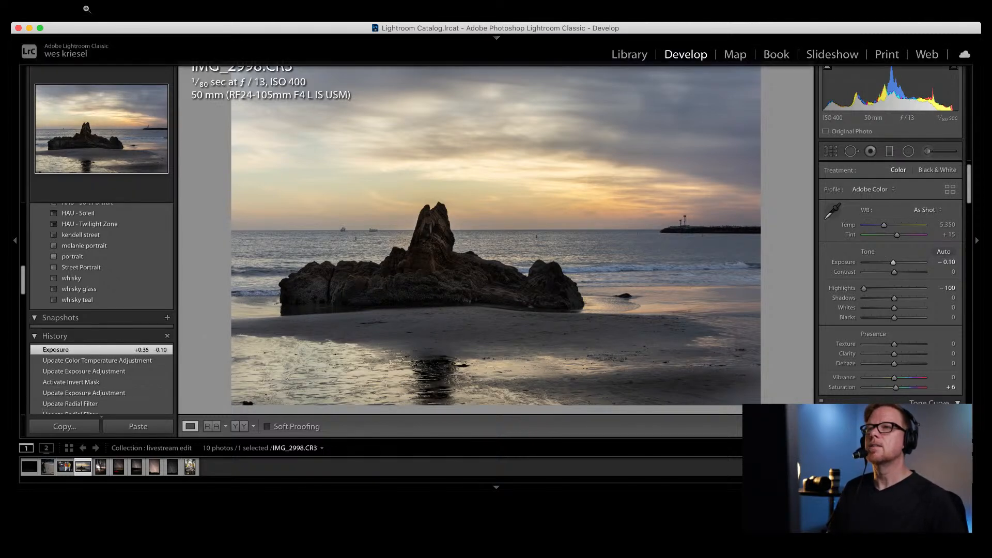
click(87, 8)
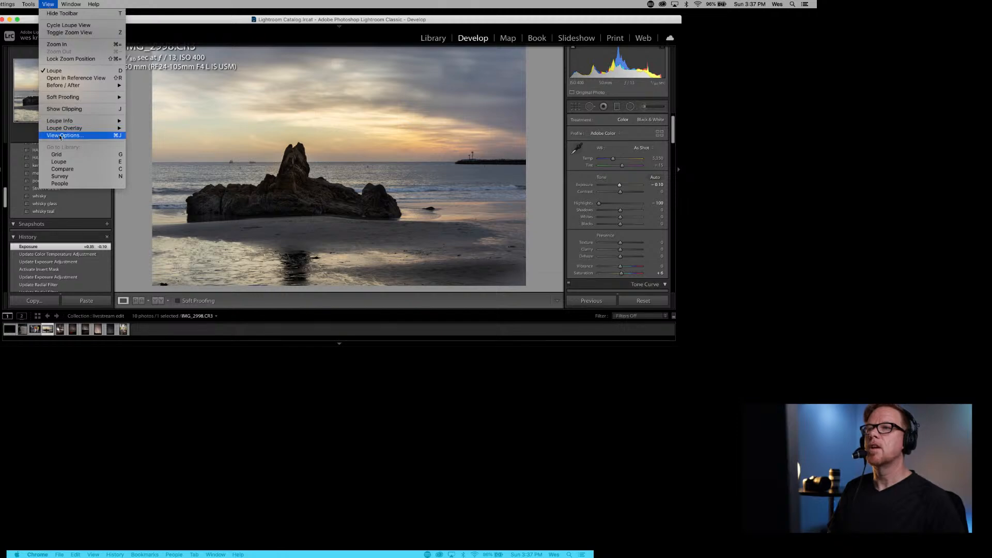
mouse_move(68, 87)
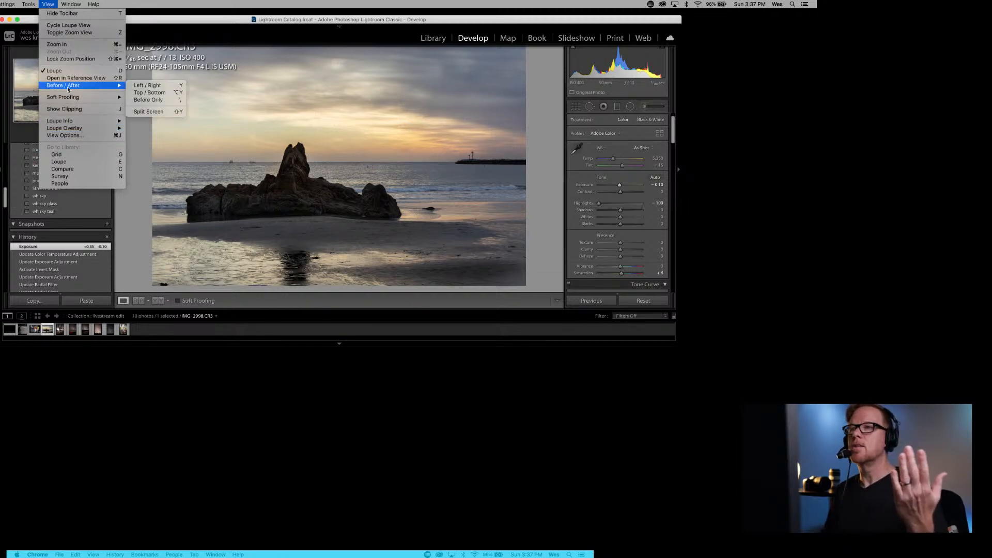
click(148, 85)
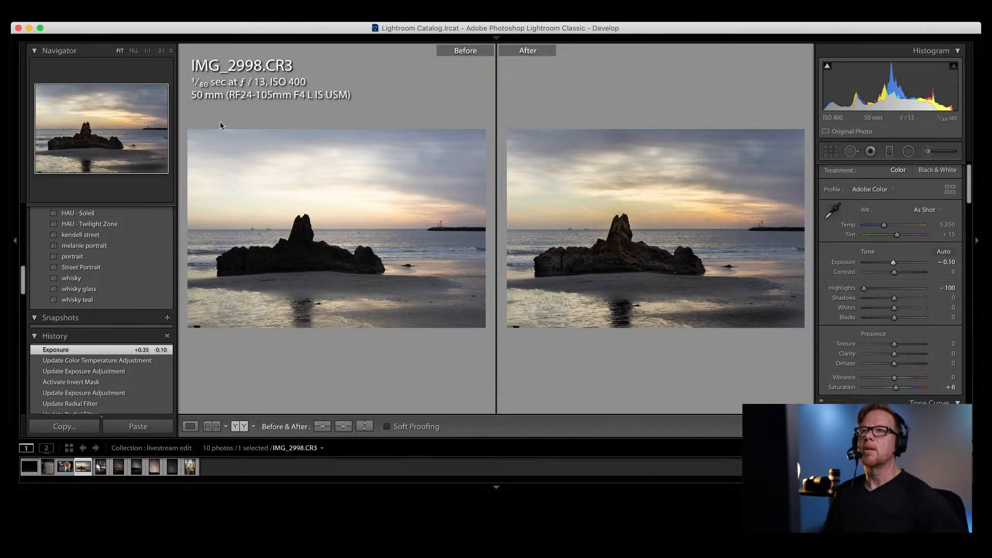
click(81, 7)
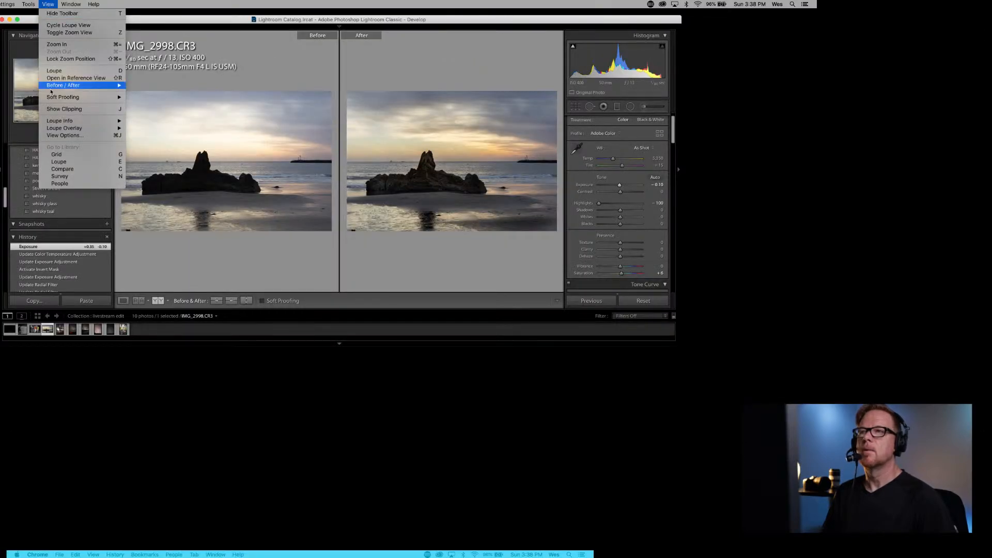
mouse_move(51, 87)
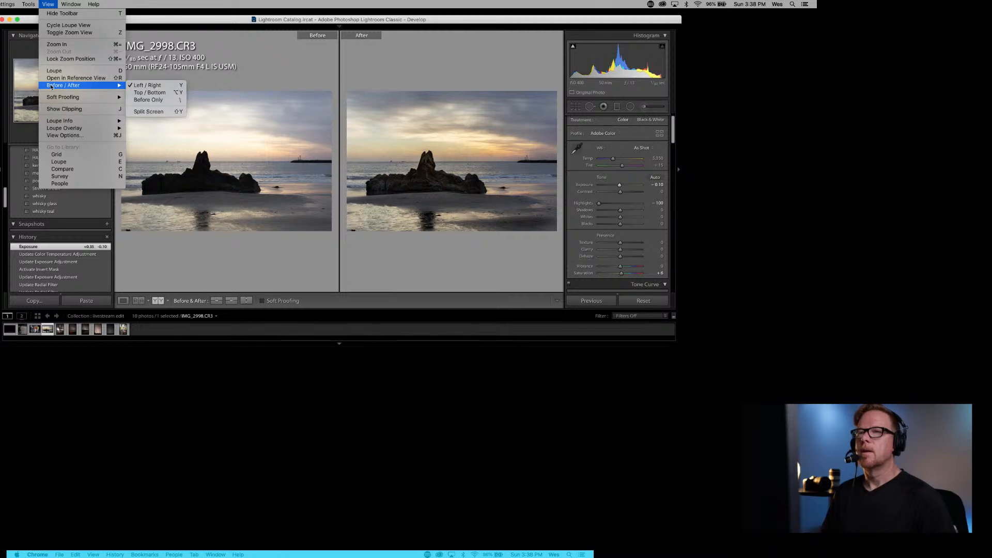
click(50, 4)
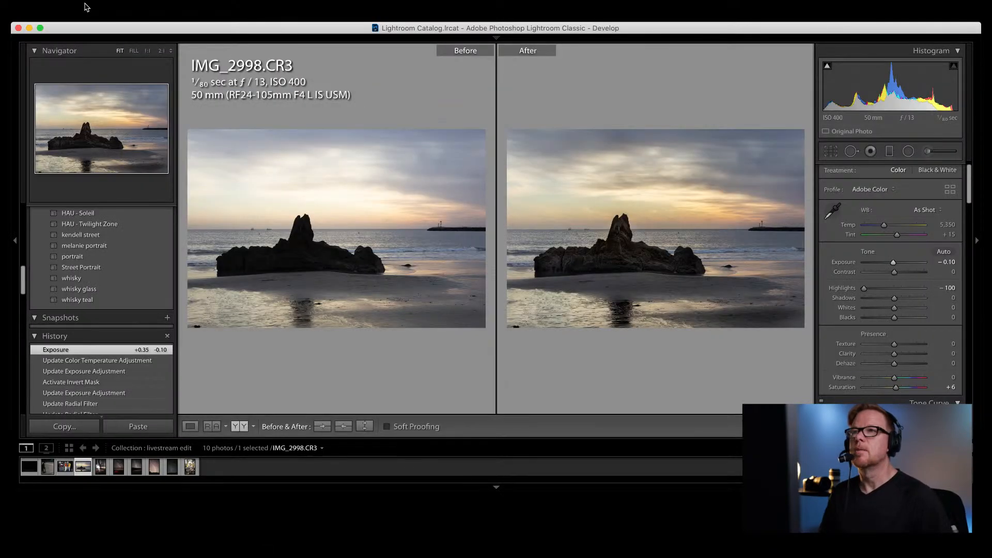
click(84, 5)
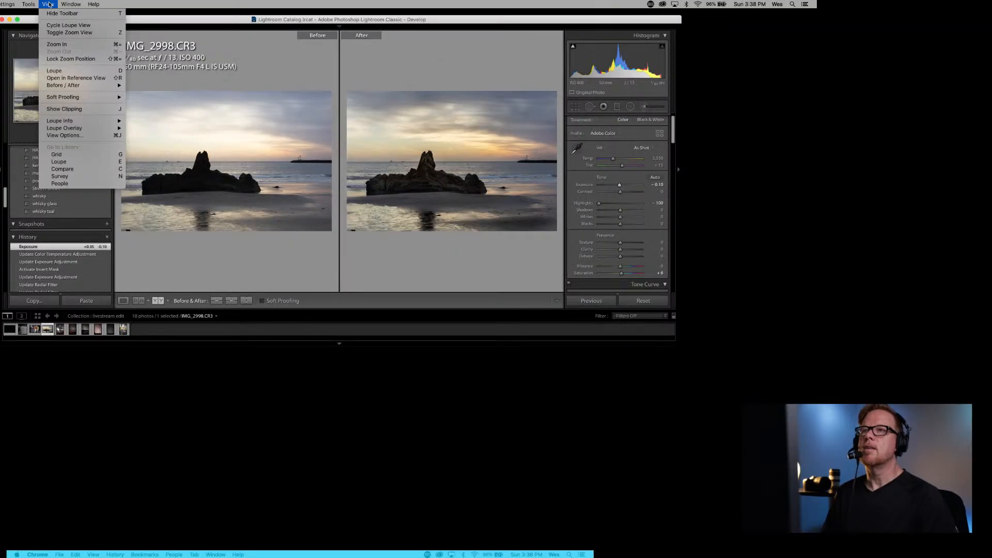
click(49, 3)
click(49, 4)
click(49, 4)
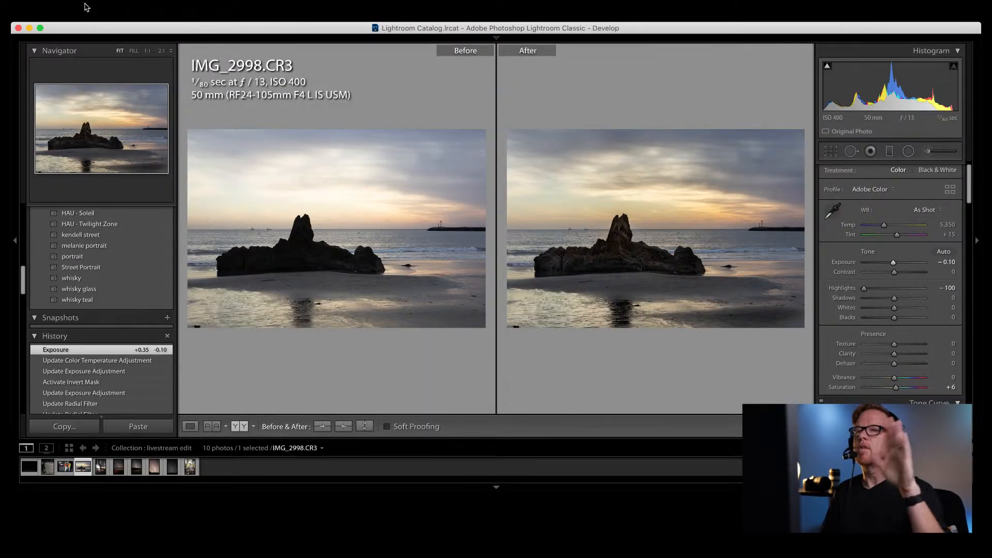
click(85, 7)
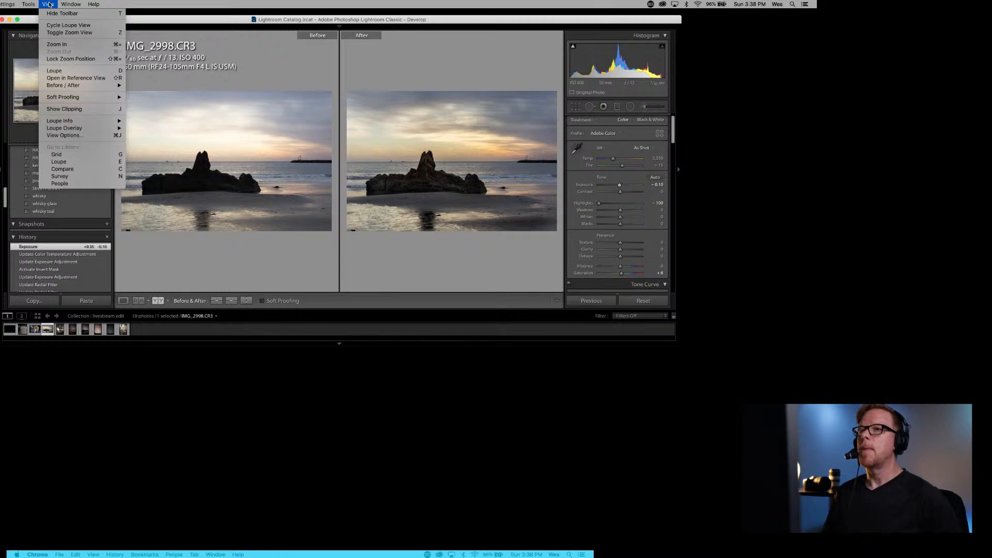
click(51, 4)
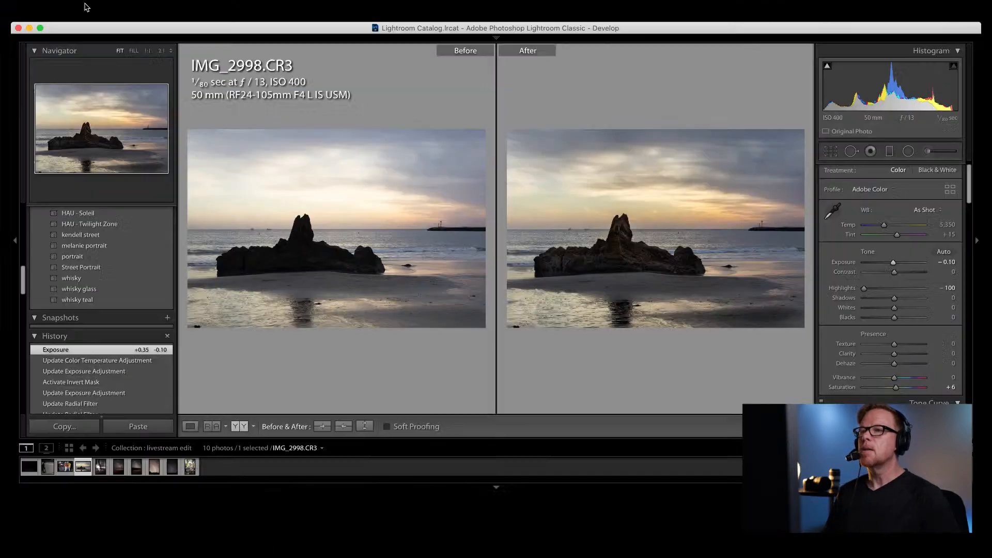
Step: Return to the Library grid of the livestream edit collection and open the Slow man photo in Loupe view
click(68, 448)
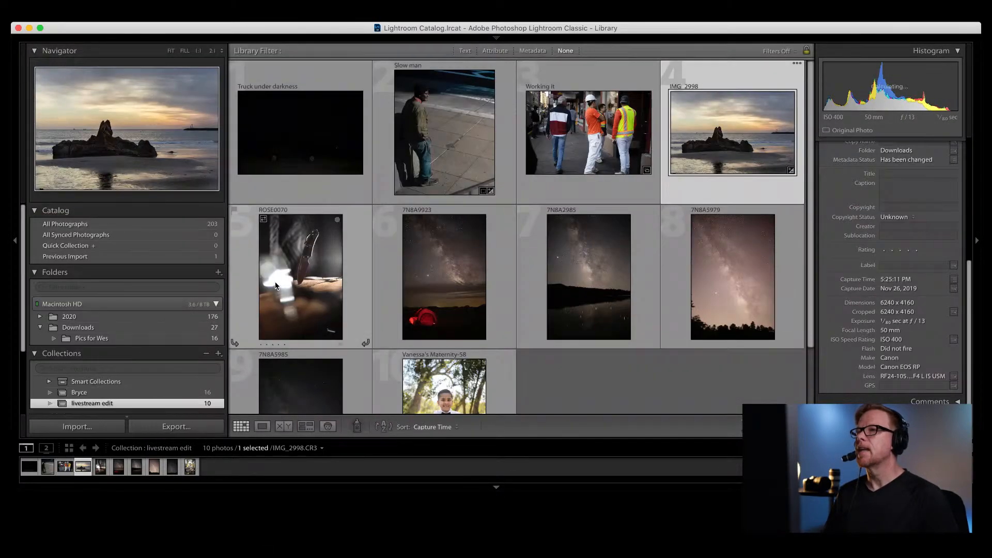
double_click(423, 155)
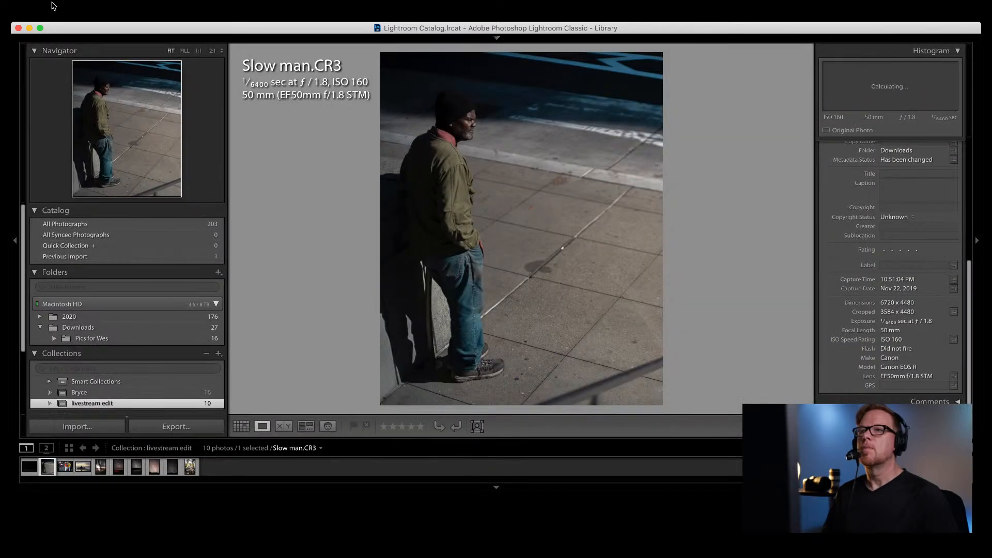
click(51, 7)
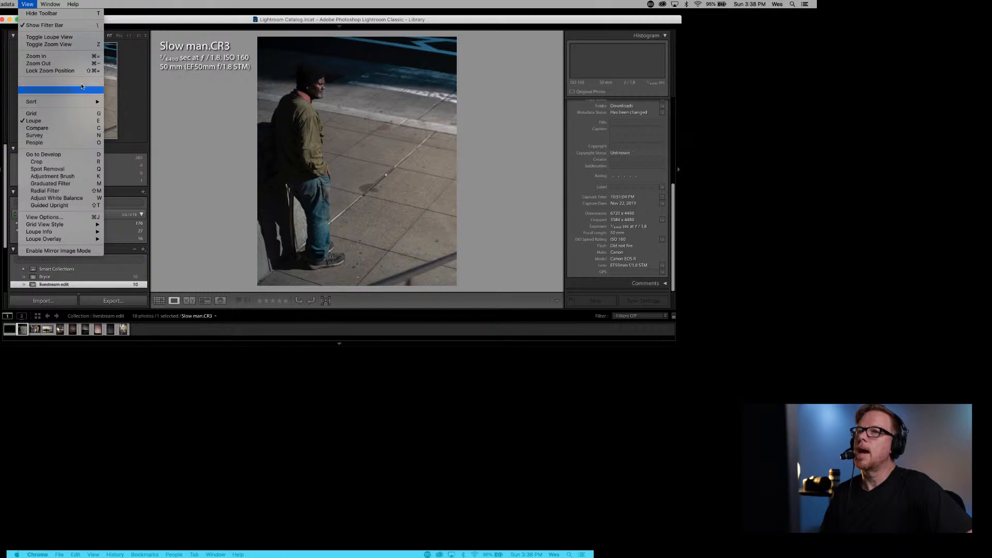
mouse_move(79, 104)
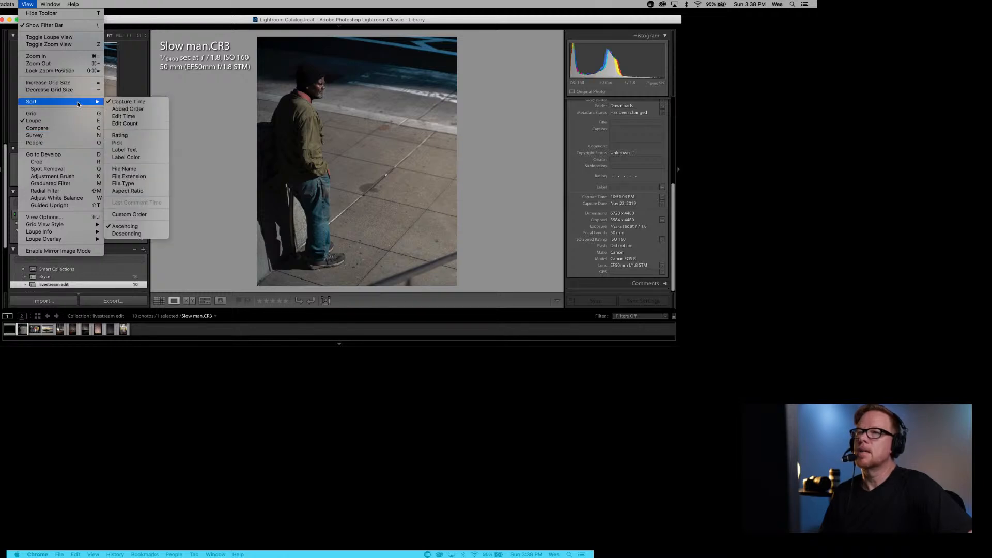
click(28, 5)
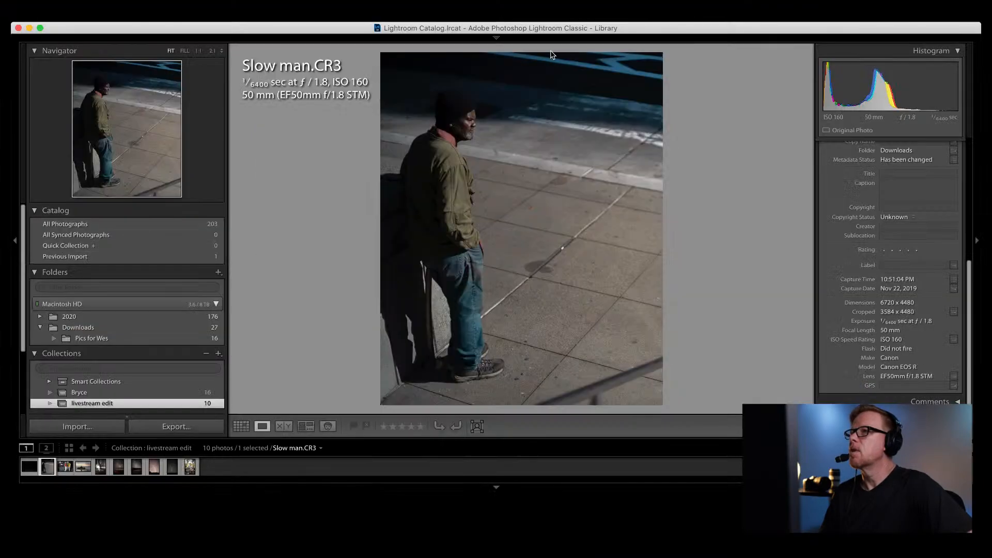
Step: Open the Slow man photo in the Develop module and look over the available before/after view options
mouse_move(598, 50)
click(685, 54)
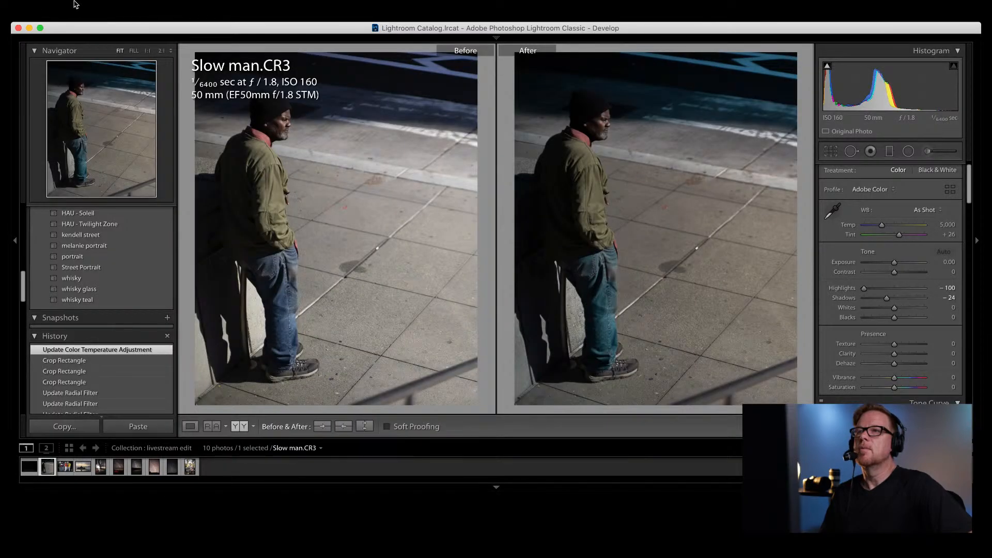
click(77, 3)
mouse_move(68, 85)
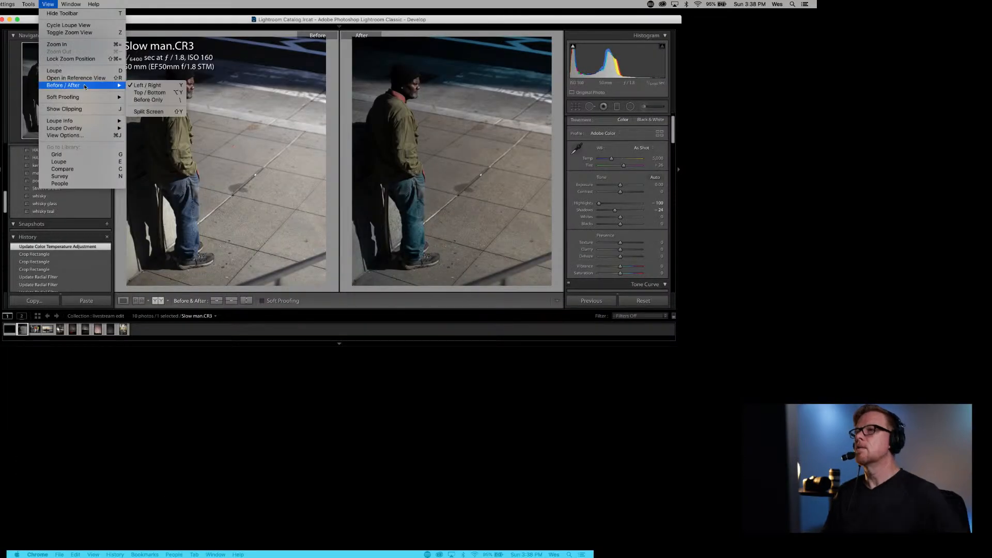
click(399, 26)
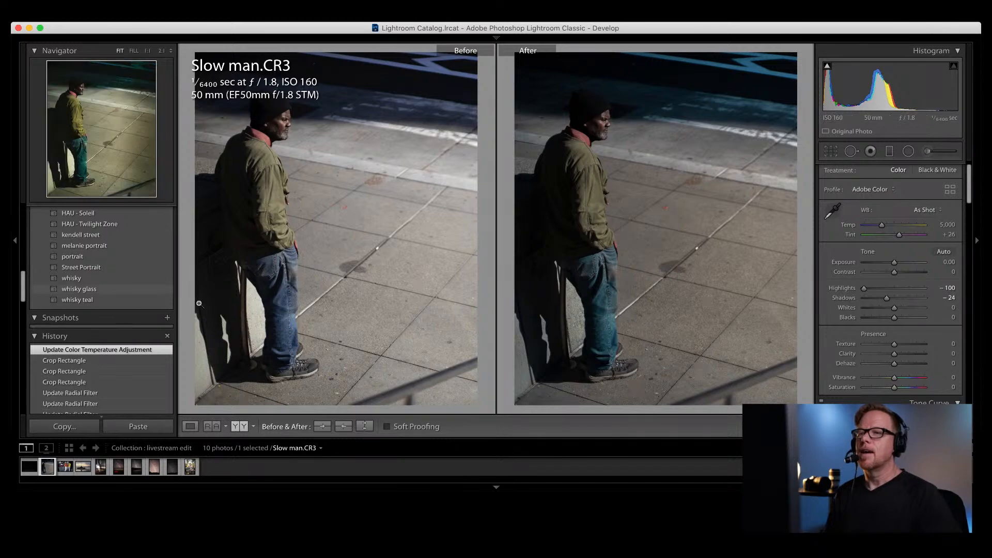
Step: Return to the collection grid, open the Milky Way photo with the red tent, and cycle through its info overlays
click(69, 448)
scroll(517, 333, down, 1)
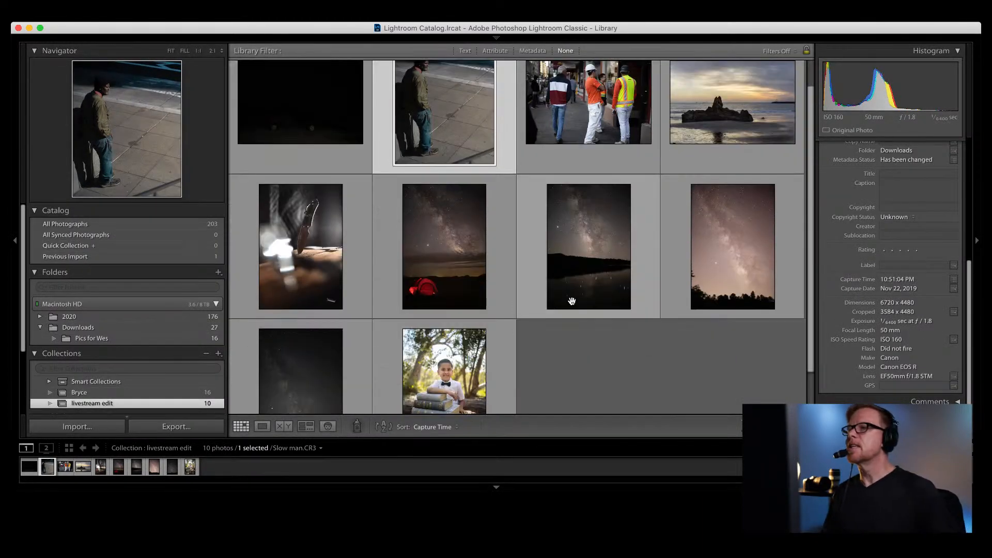
double_click(457, 205)
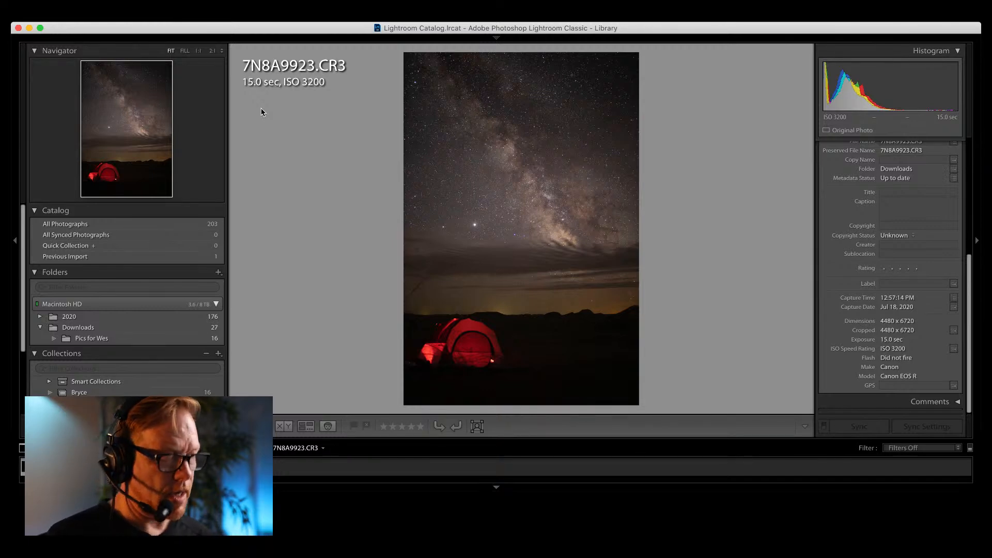
key(i)
key(i)
key(i)
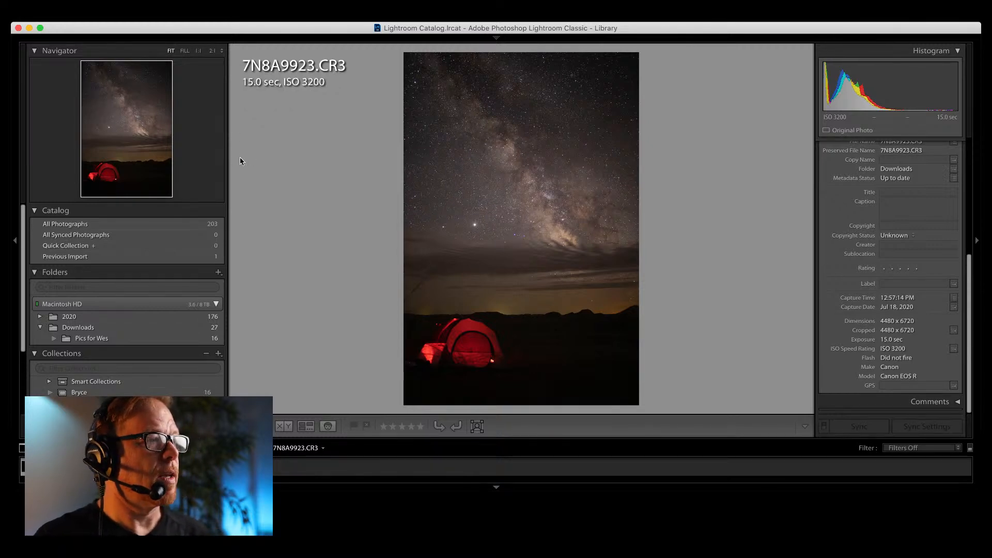
Step: Browse the other Milky Way photos, inspect the stars in 7N8A5985.CR3 up close, and return to 7N8A9923.CR3
key(Right)
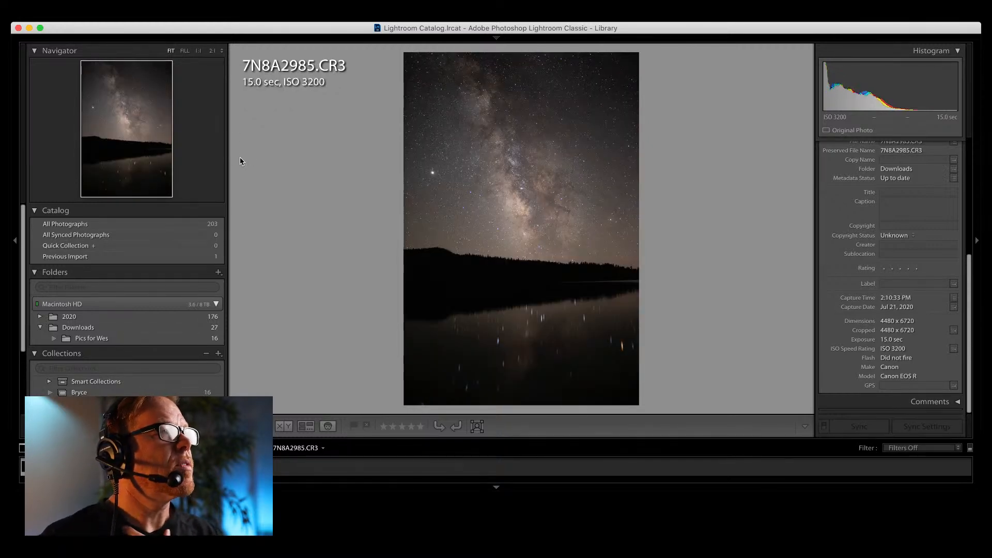
key(Right)
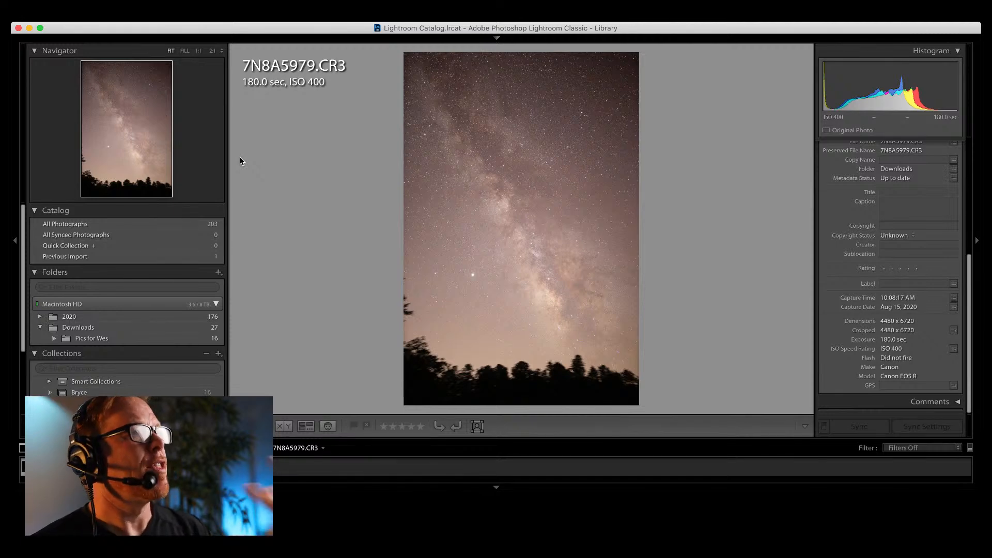
key(Right)
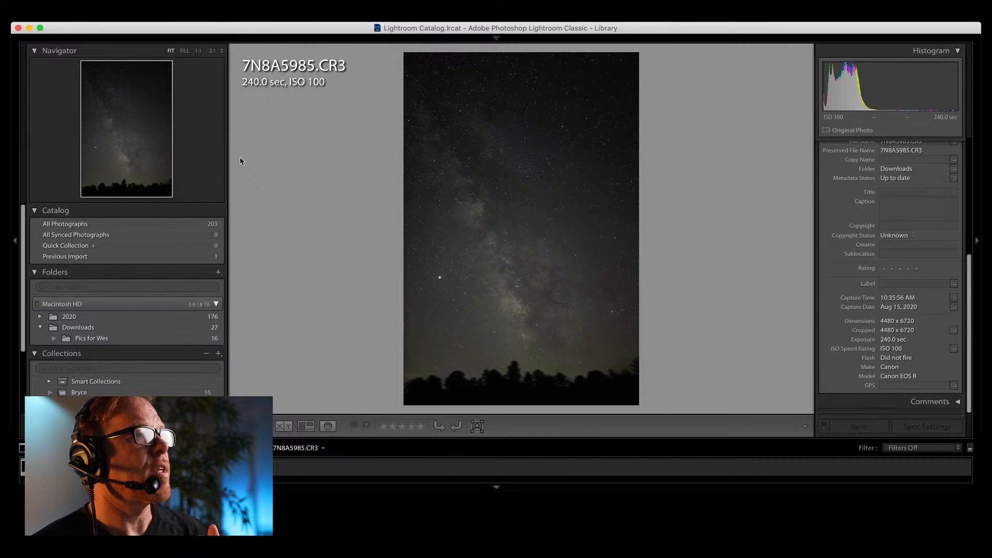
click(496, 180)
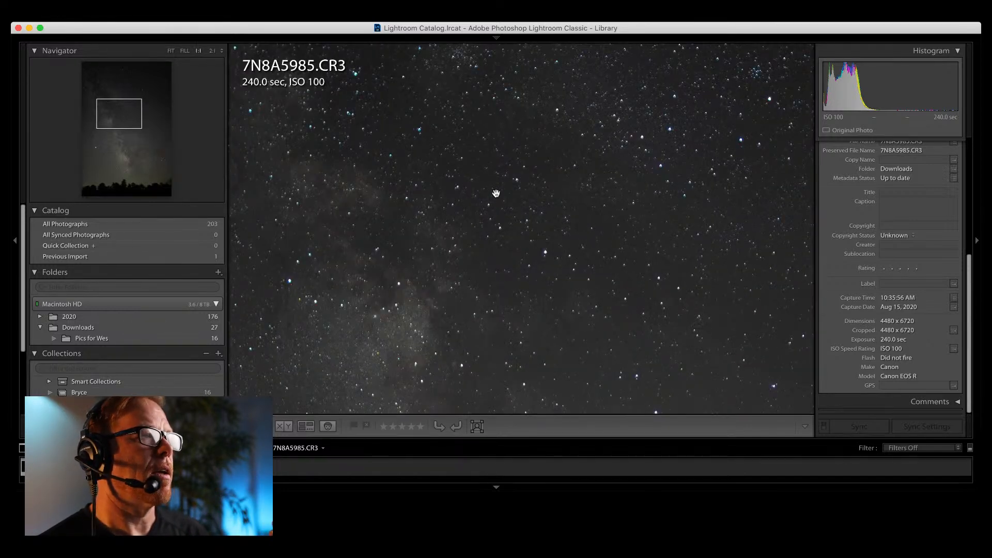
drag(131, 118, 106, 165)
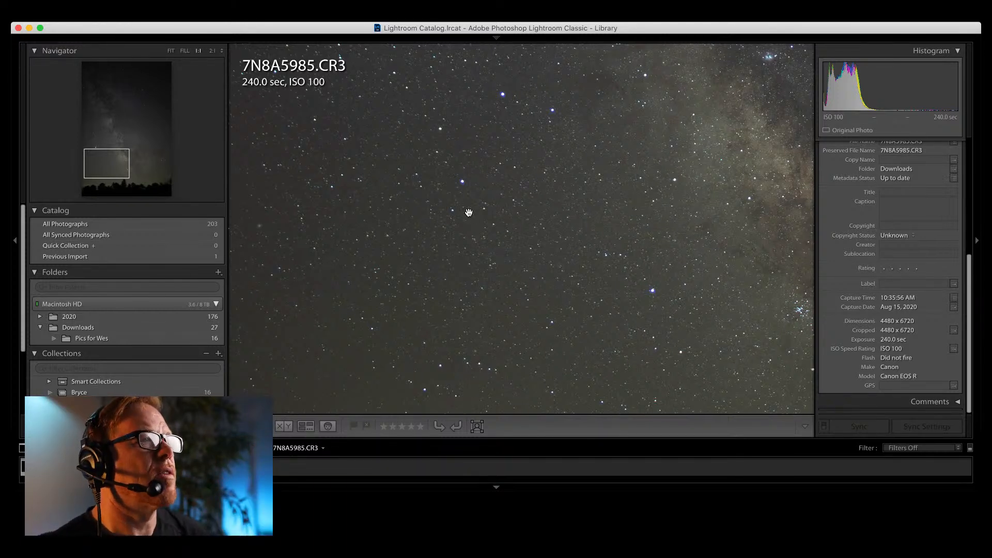
click(468, 212)
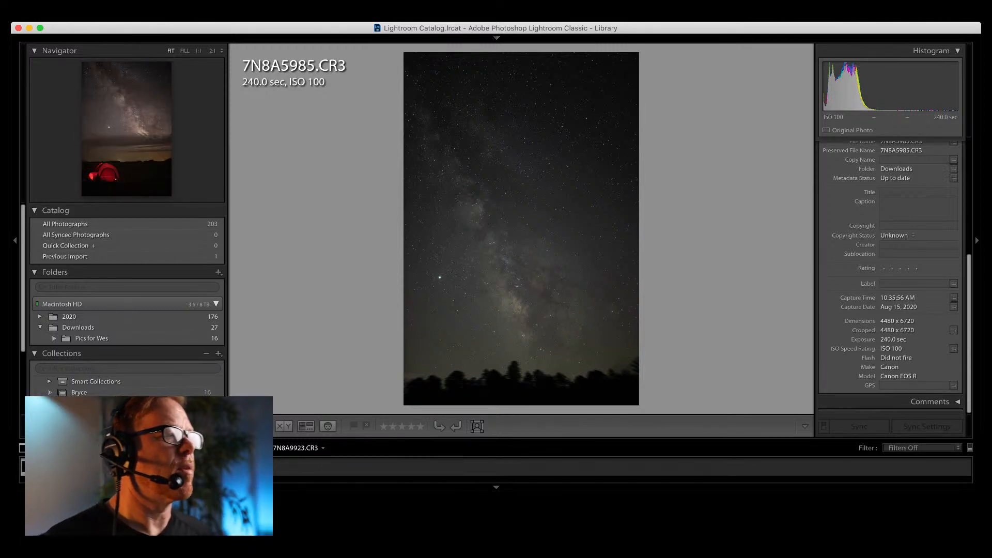
click(48, 467)
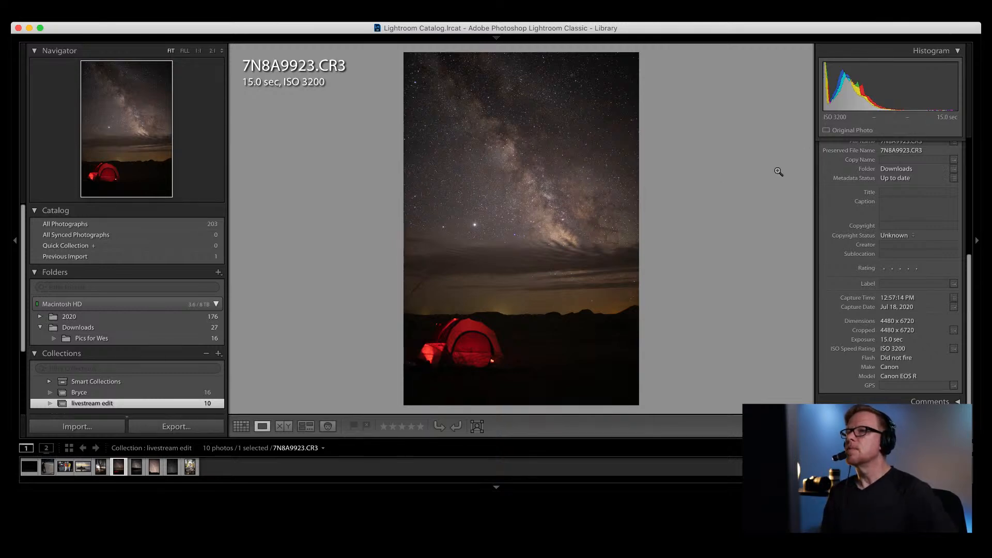
Step: Open the tent photo in the Develop module and try an exposure of +2.75
mouse_move(548, 37)
click(687, 53)
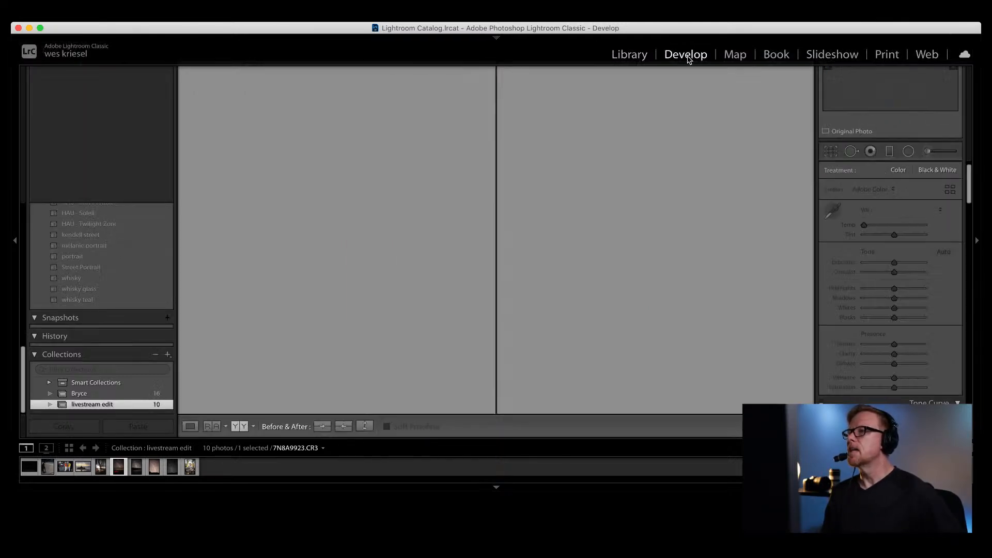
drag(894, 262, 910, 265)
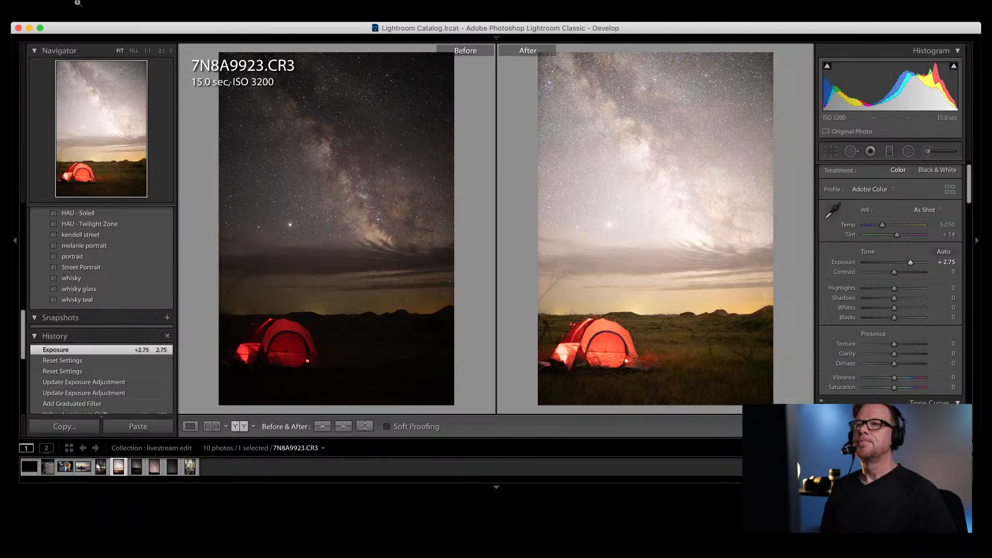
Step: Switch off the left/right before/after comparison and undo the exposure change
click(79, 4)
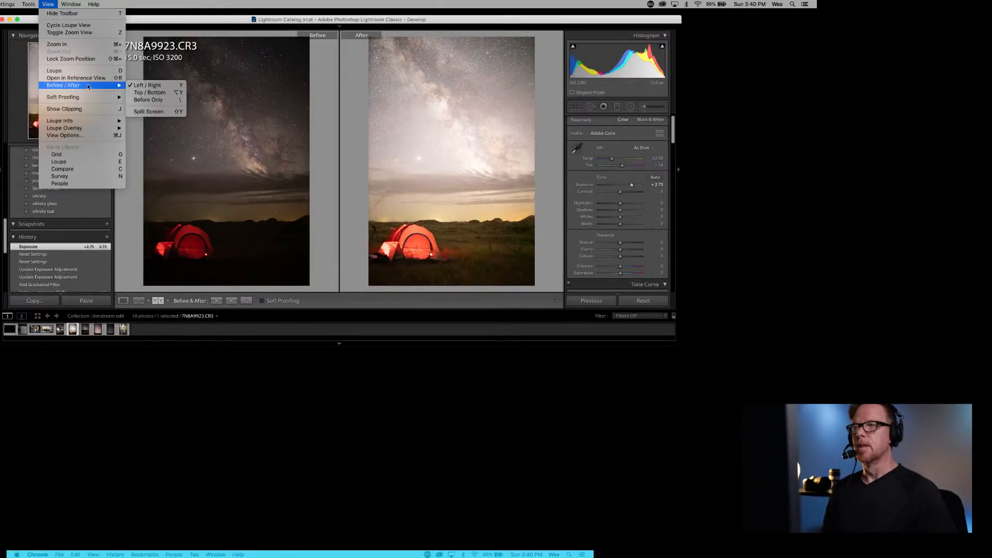
click(145, 86)
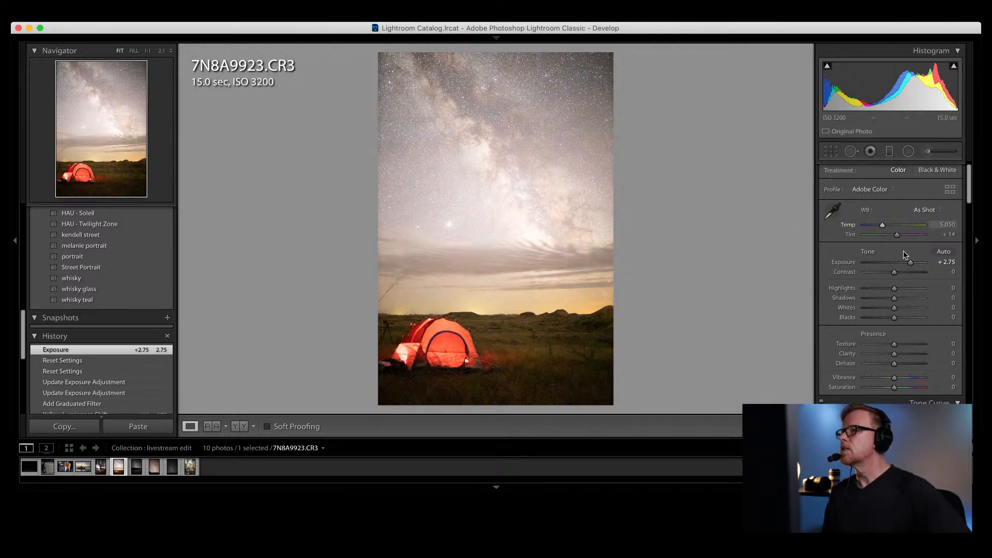
key(super+z)
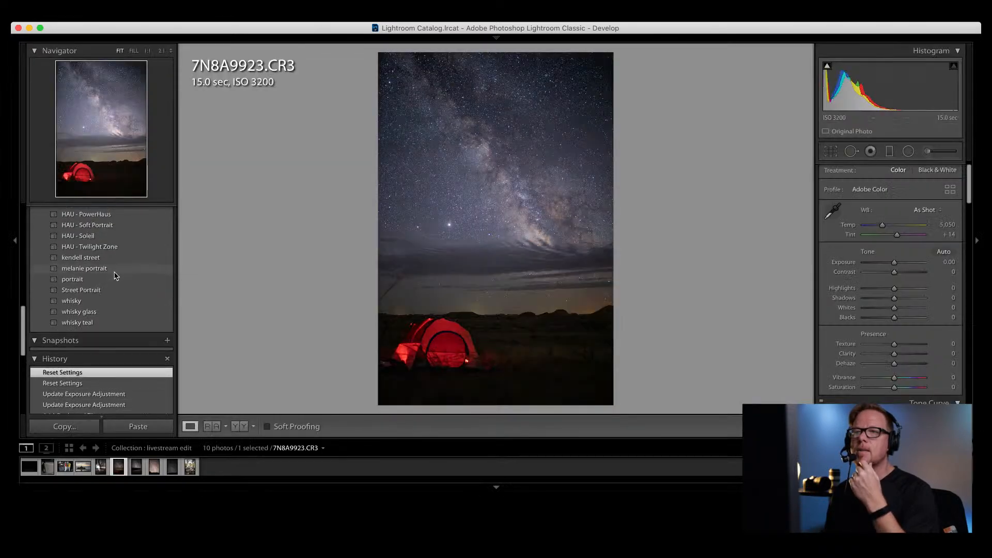
Step: Try the Milky Way Tones presets Foreground Blaster, Gentle Touch, Light Pollution Slayer and Light Pollution Slayer (lite), and reset the photo's settings
scroll(116, 275, up, 5)
scroll(117, 275, up, 15)
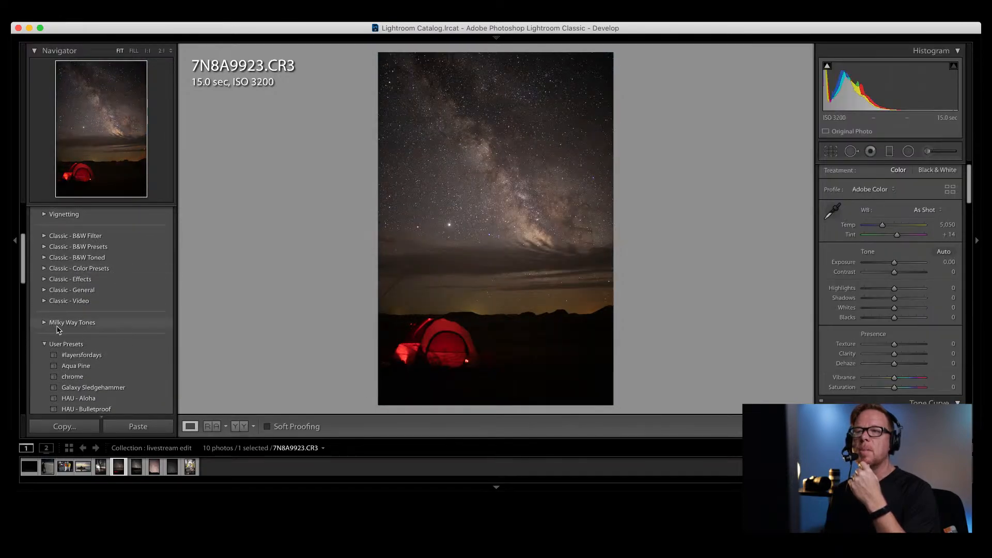
click(44, 322)
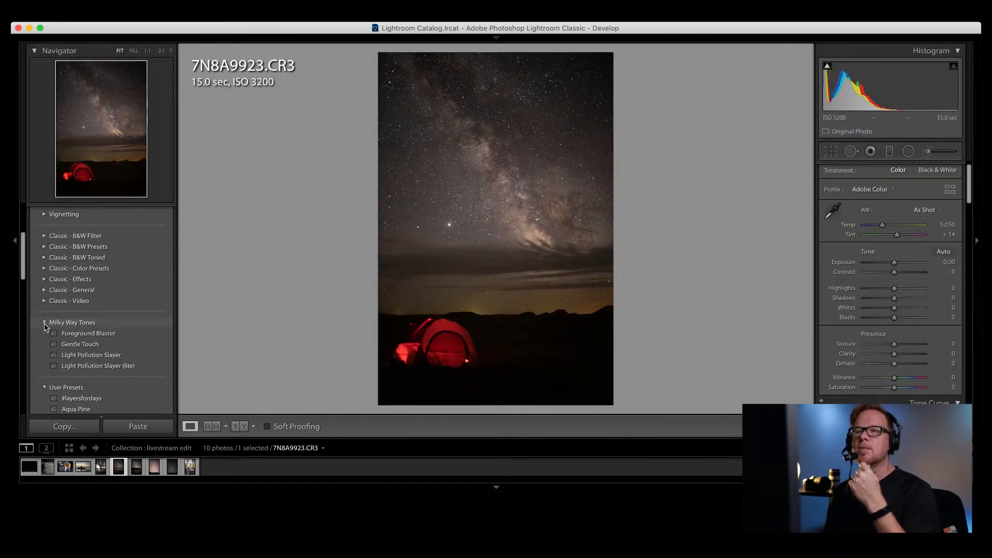
click(74, 333)
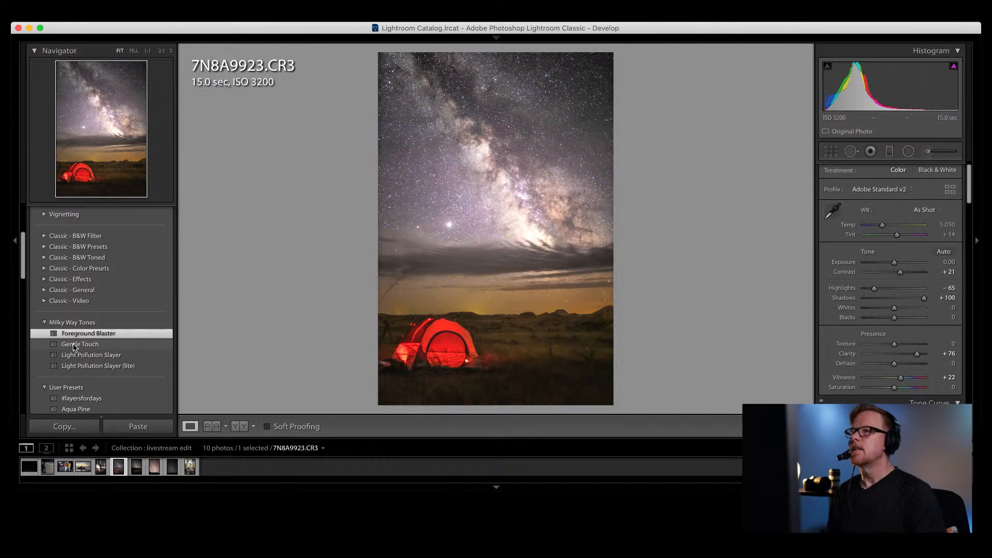
click(74, 345)
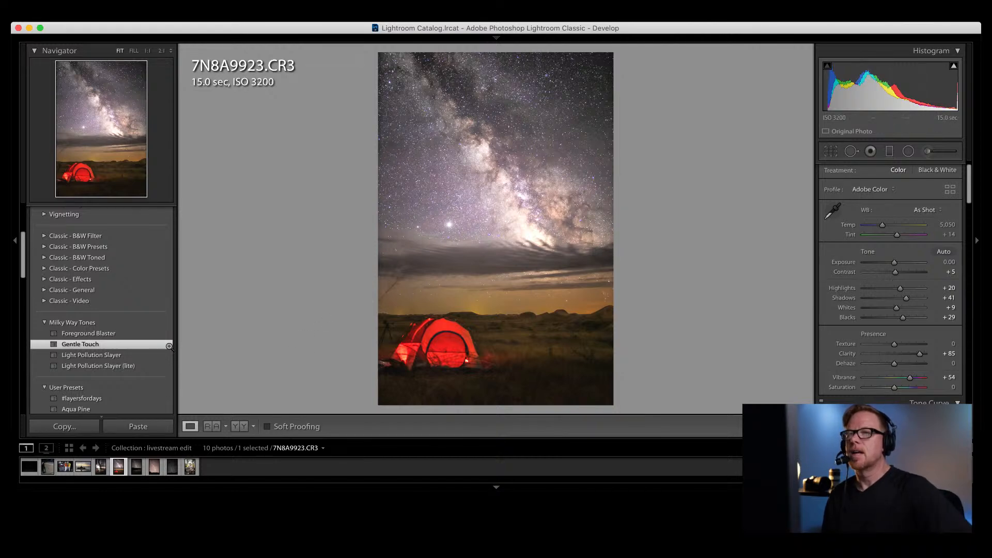
click(101, 355)
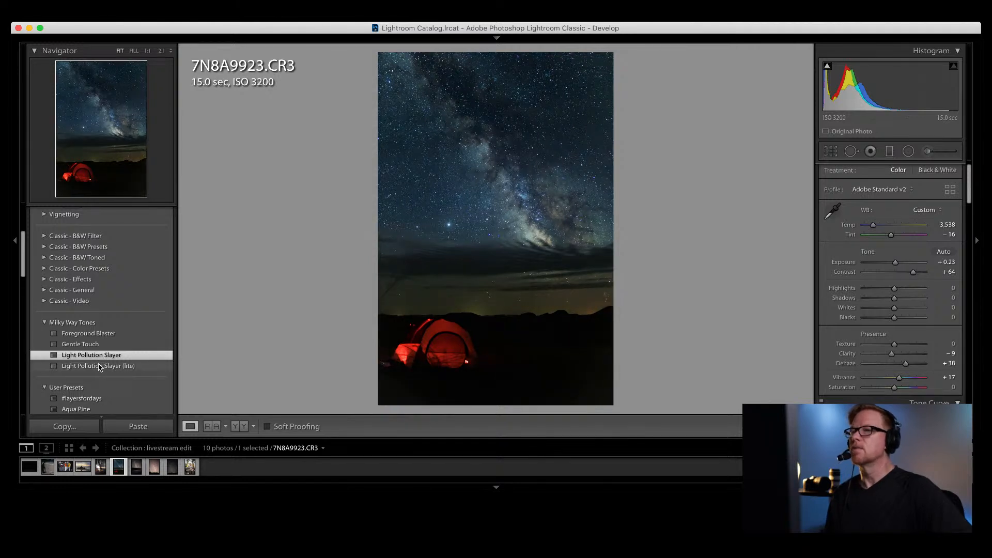
click(100, 366)
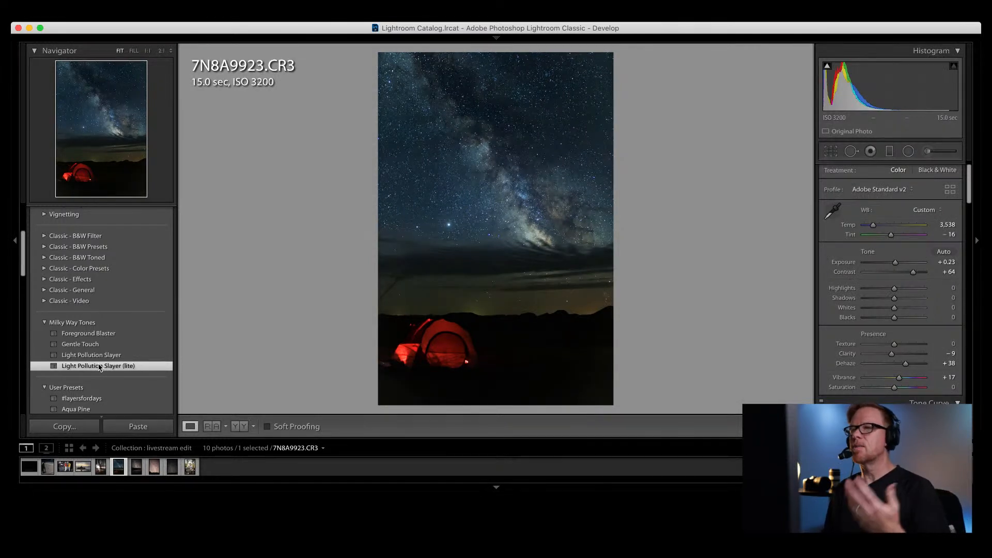
click(93, 334)
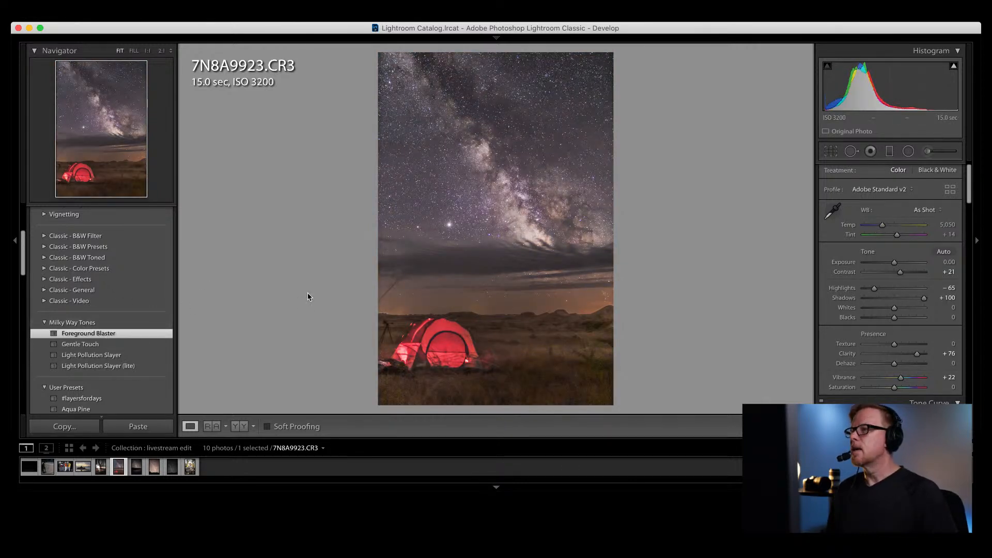
key(super+shift+r)
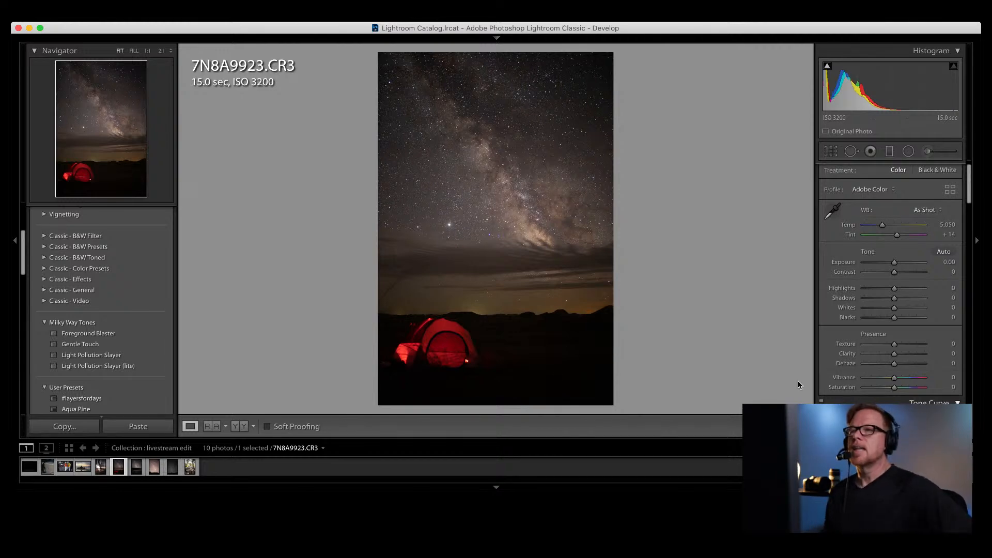
Step: Try the Galaxy Sledgehammer preset with its lower graduated filter moved down over the tent, and reset the photo's settings
scroll(107, 294, down, 5)
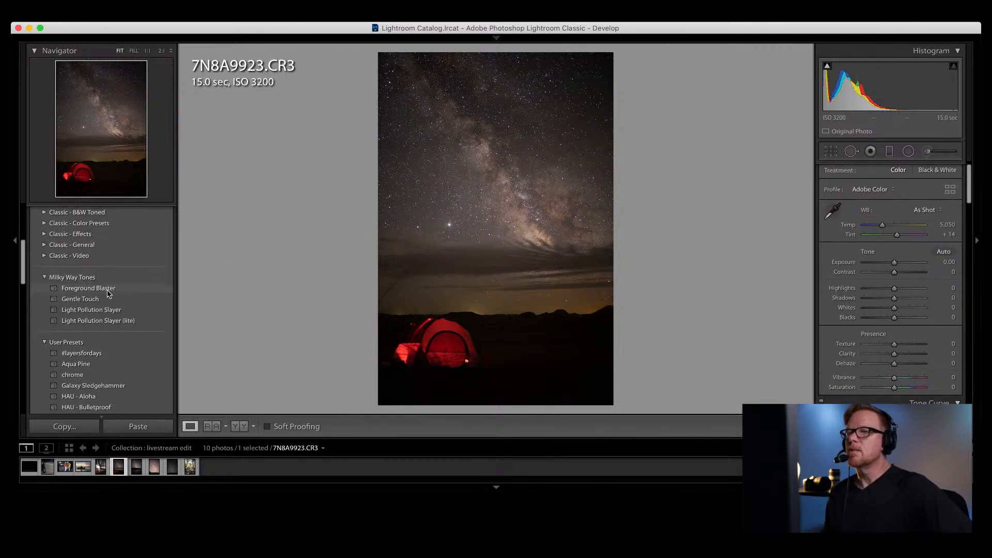
click(103, 346)
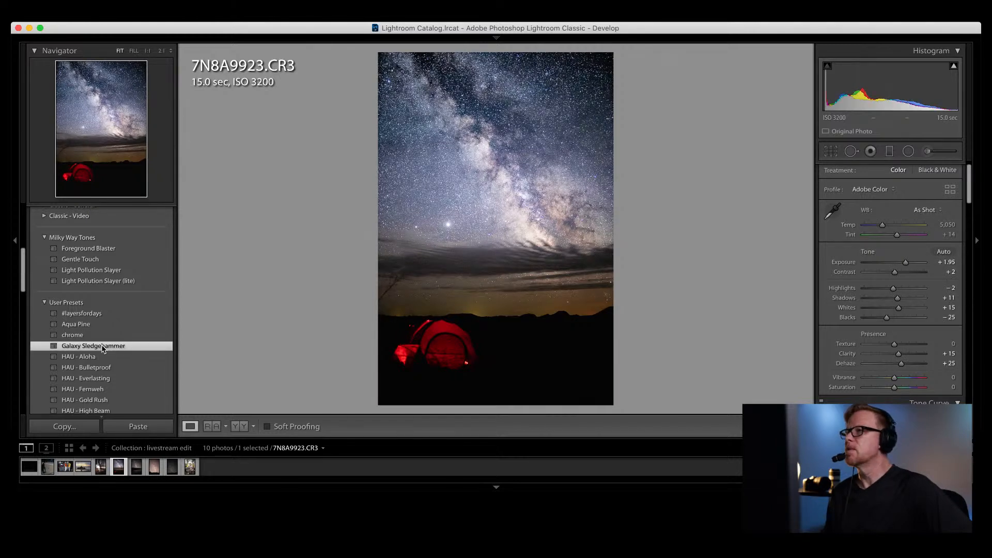
click(889, 151)
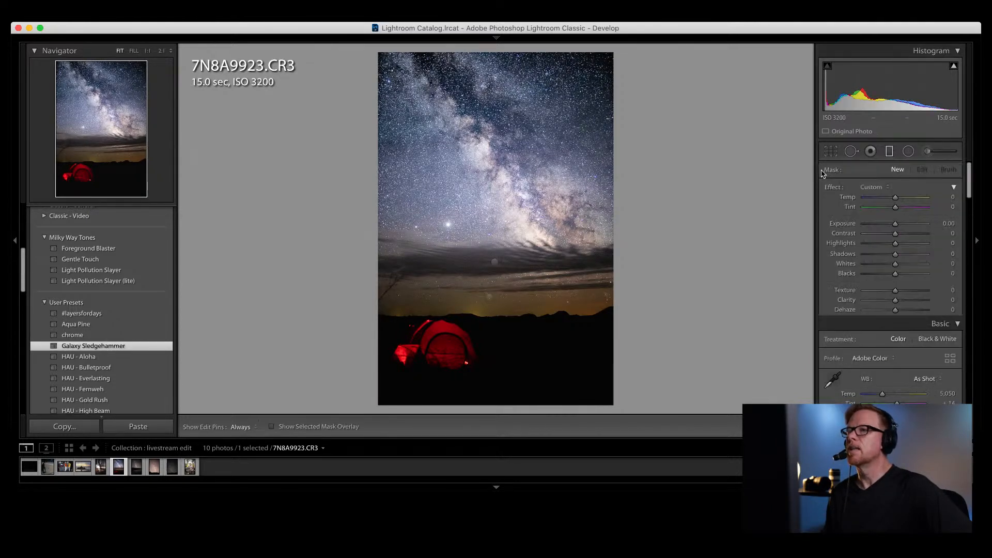
click(490, 297)
drag(489, 300, 489, 352)
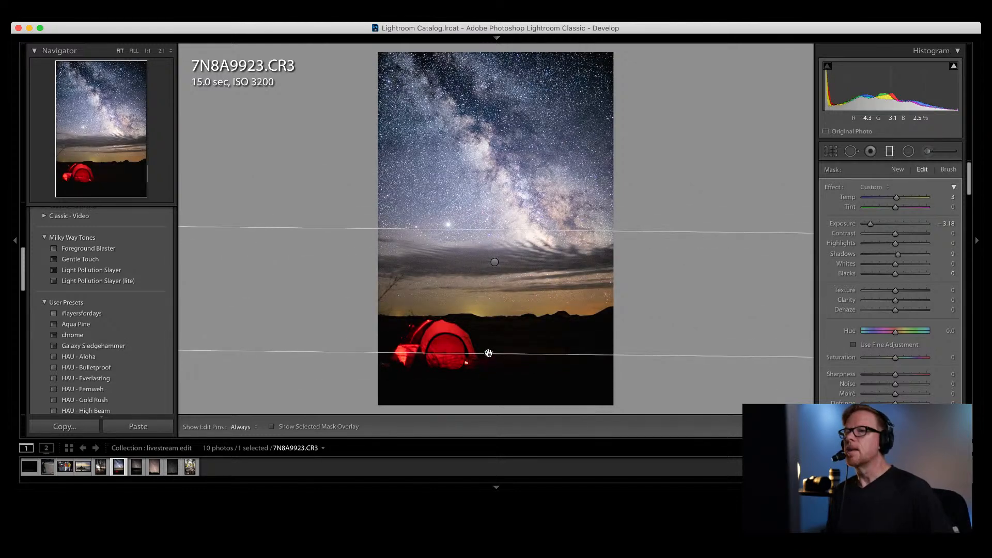
key(super+z)
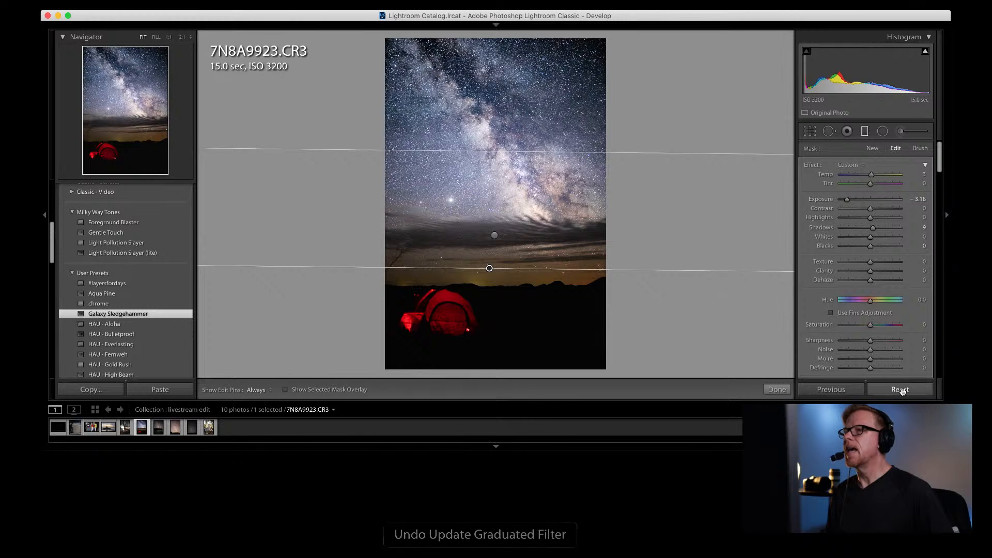
click(900, 390)
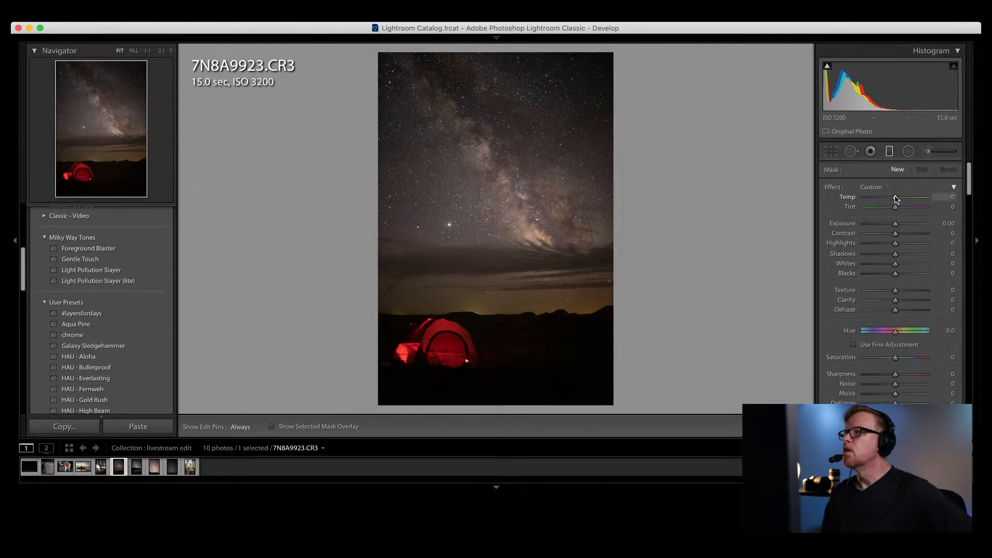
Step: Draw a new graduated filter from the top of the sky down to the dark ground below the tent
click(890, 152)
mouse_move(509, 49)
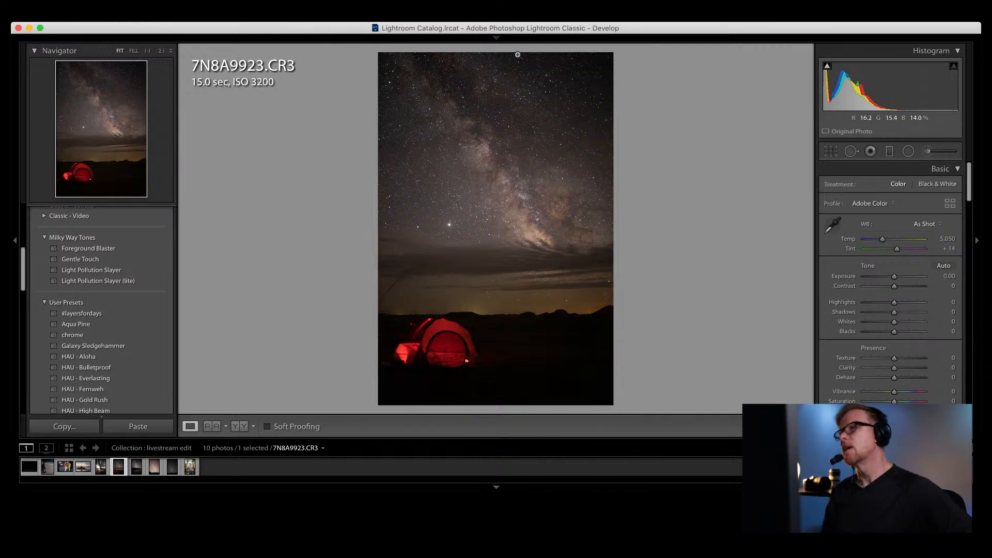
click(890, 152)
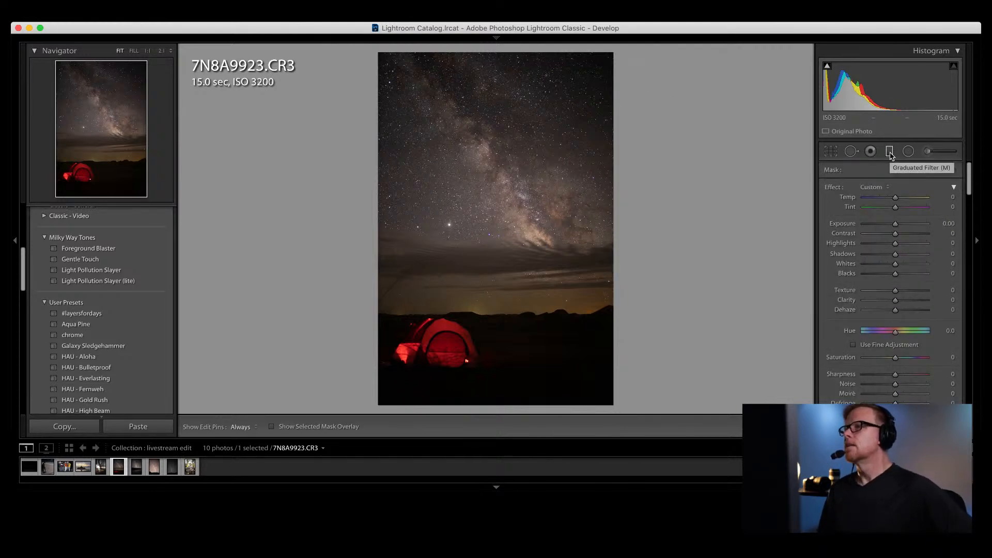
drag(474, 51, 455, 393)
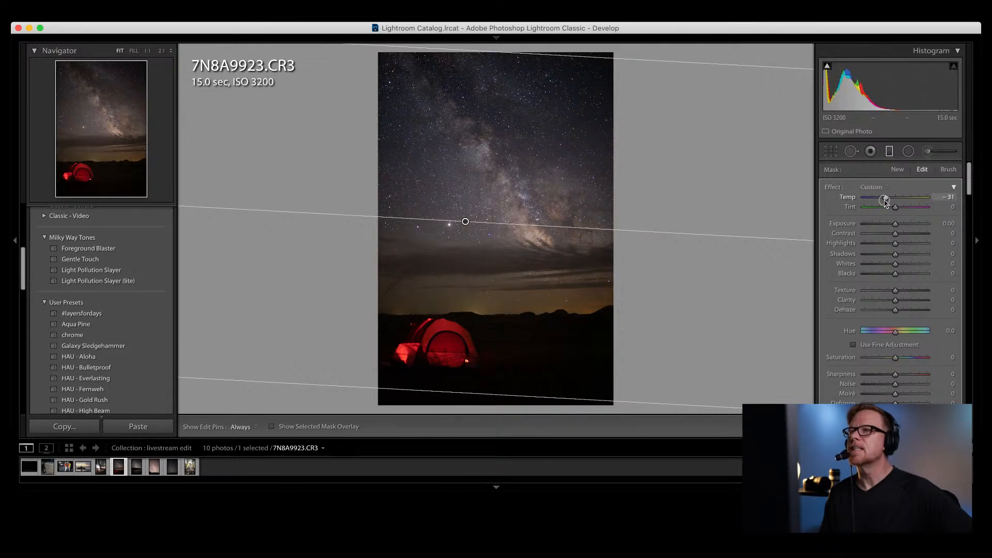
Step: Set the sky's graduated filter to Temp -32, Whites 22, Blacks -17 and Clarity 43, nudging its position slightly downward
drag(884, 201, 884, 201)
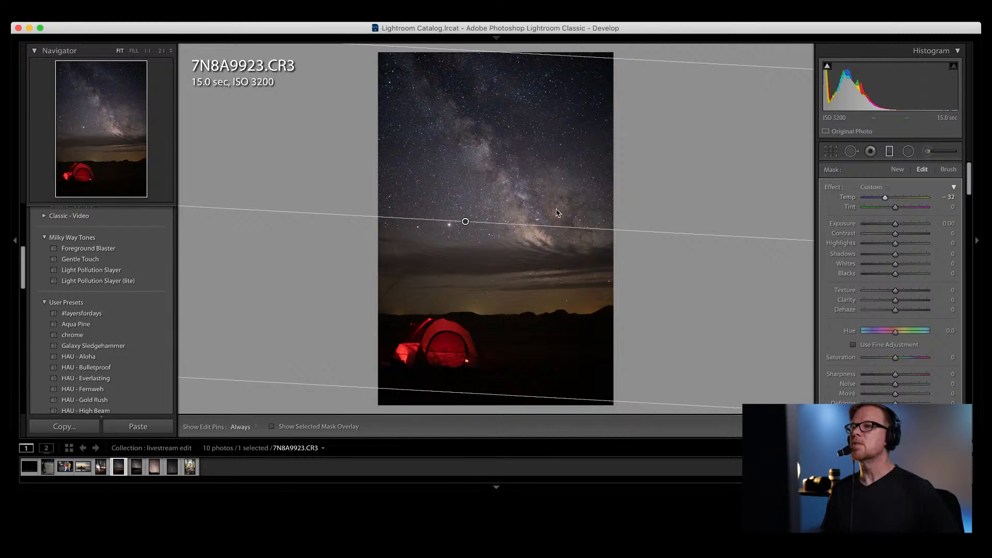
drag(465, 223, 463, 202)
drag(464, 193, 465, 224)
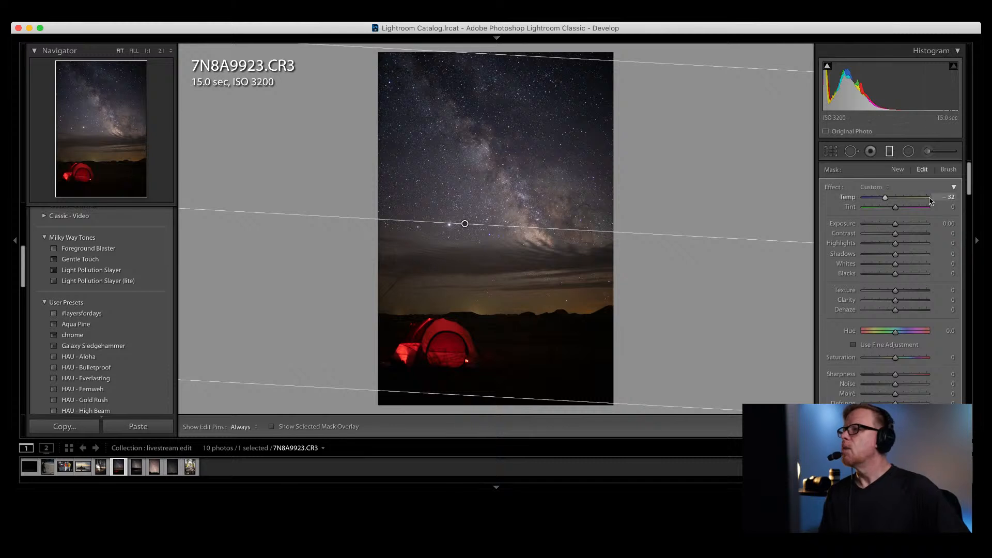
drag(894, 276, 902, 265)
drag(895, 305, 909, 306)
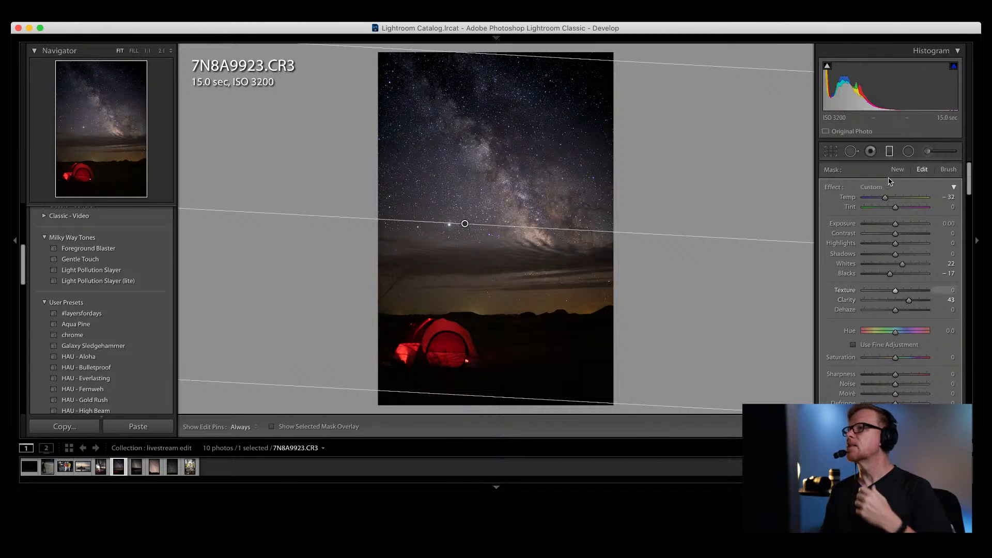
click(889, 153)
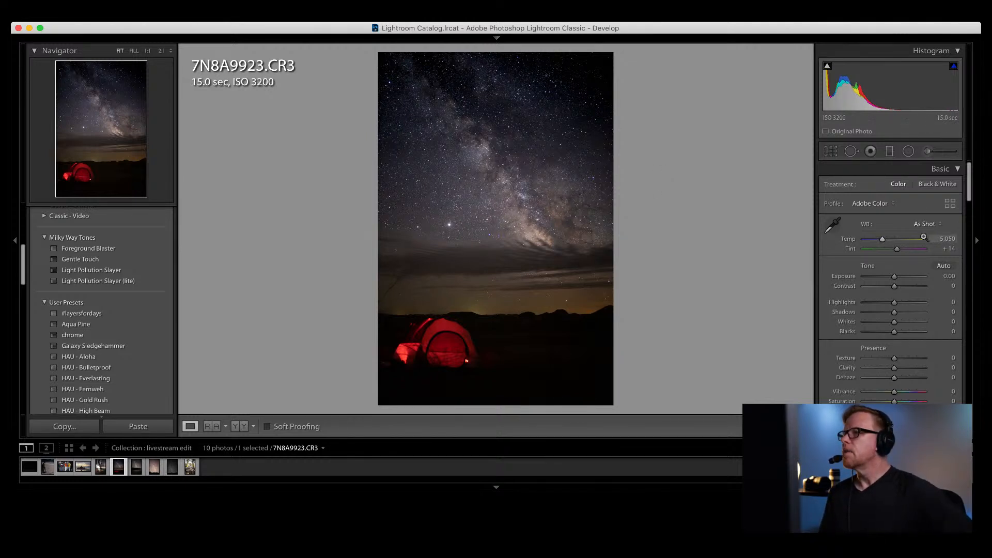
Step: Draw a second graduated filter from the photo's bottom edge up to mid-sky with Shadows 66 and Temp -9
click(891, 151)
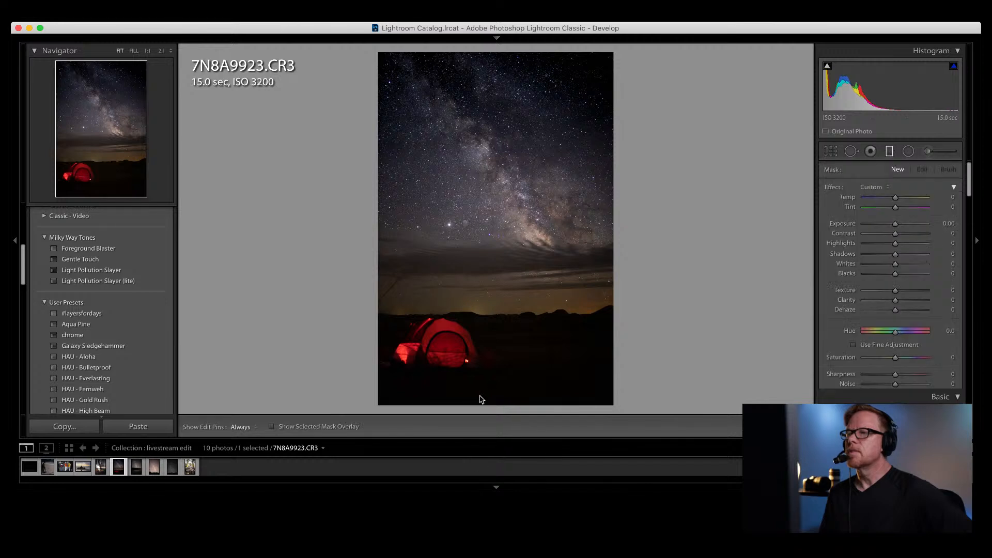
drag(481, 407, 479, 193)
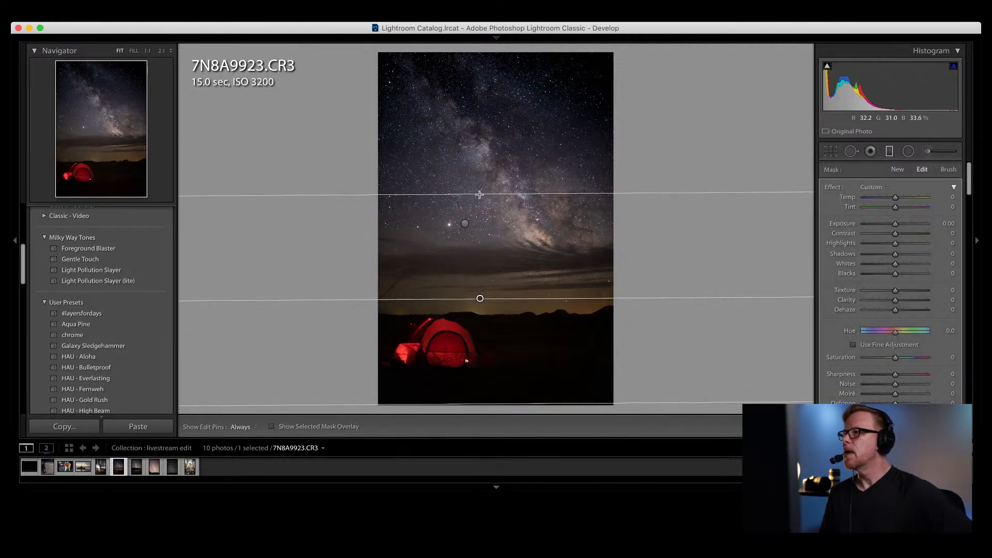
drag(897, 260, 919, 260)
drag(896, 198, 893, 199)
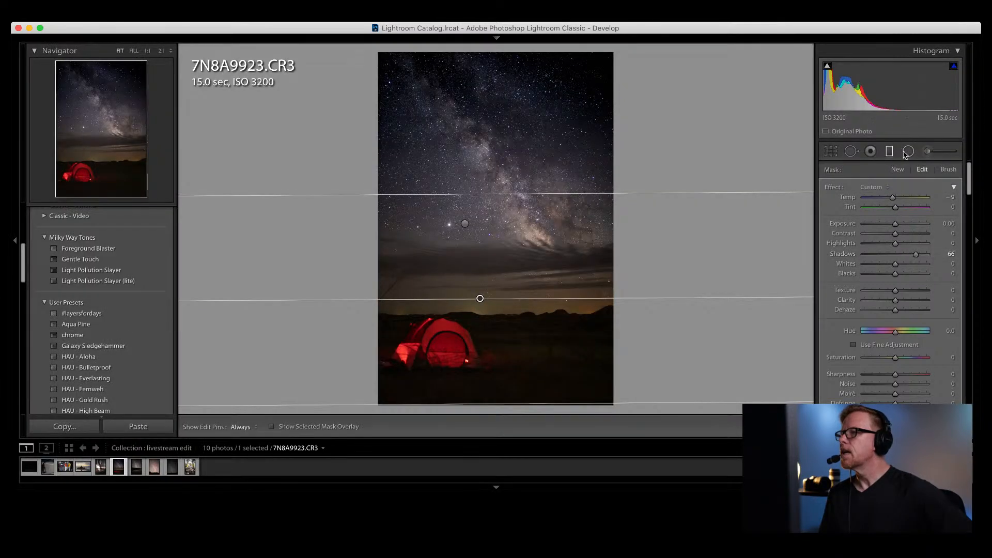
Step: Draw a circular radial filter around the red tent
click(908, 151)
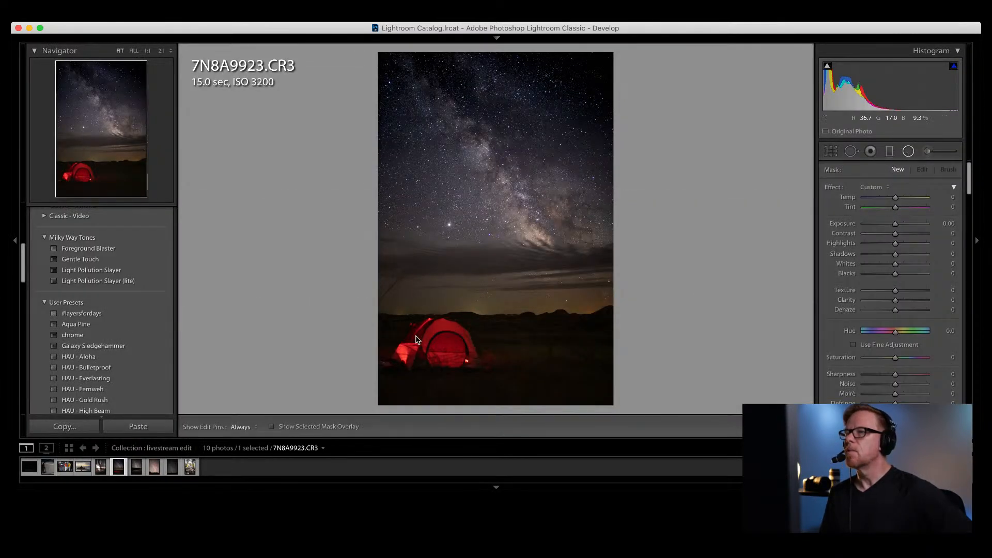
drag(416, 337, 453, 364)
drag(416, 336, 437, 348)
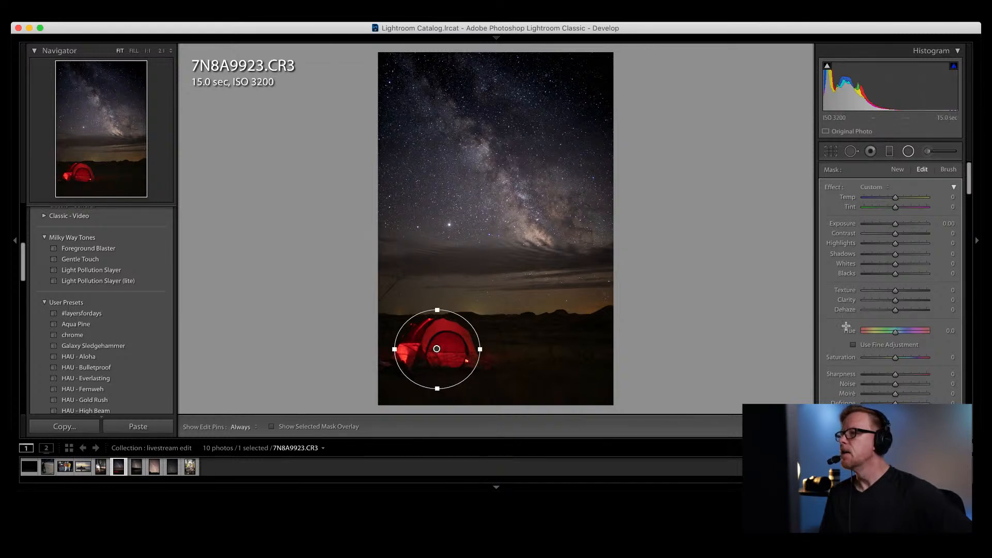
scroll(872, 354, down, 6)
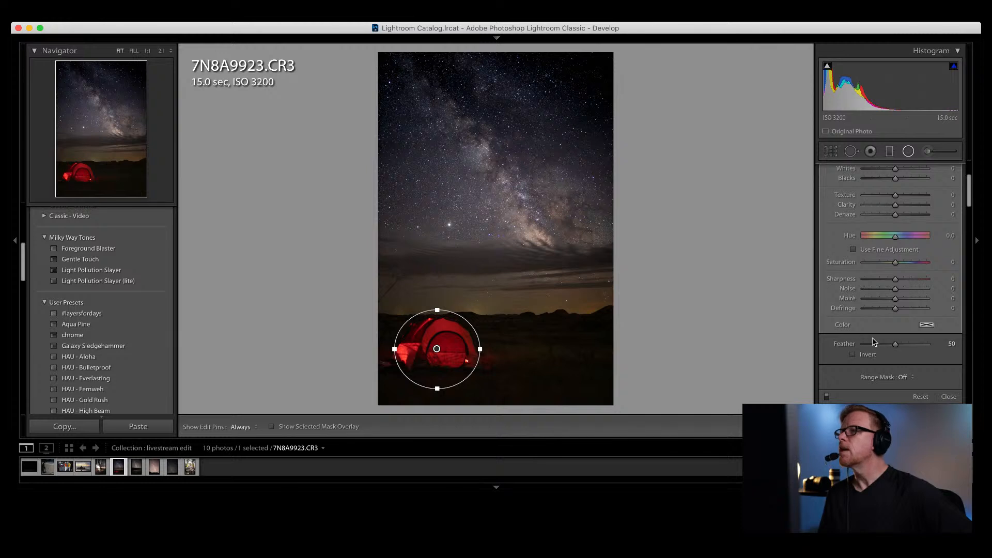
scroll(873, 352, up, 6)
scroll(873, 341, down, 1)
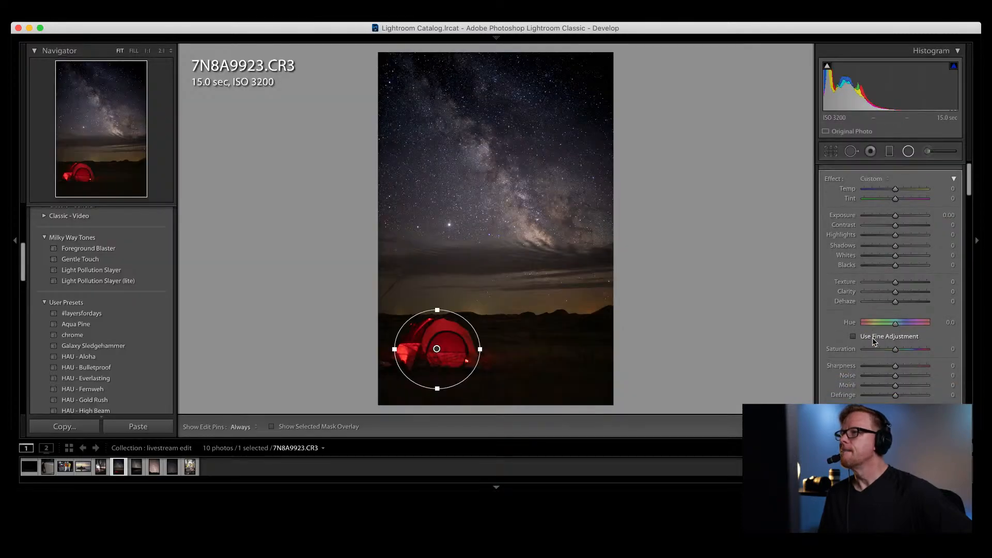
Step: Try small changes to the Orange luminance in HSL, and turn on Invert for the tent's radial filter
scroll(894, 305, down, 12)
scroll(895, 302, down, 15)
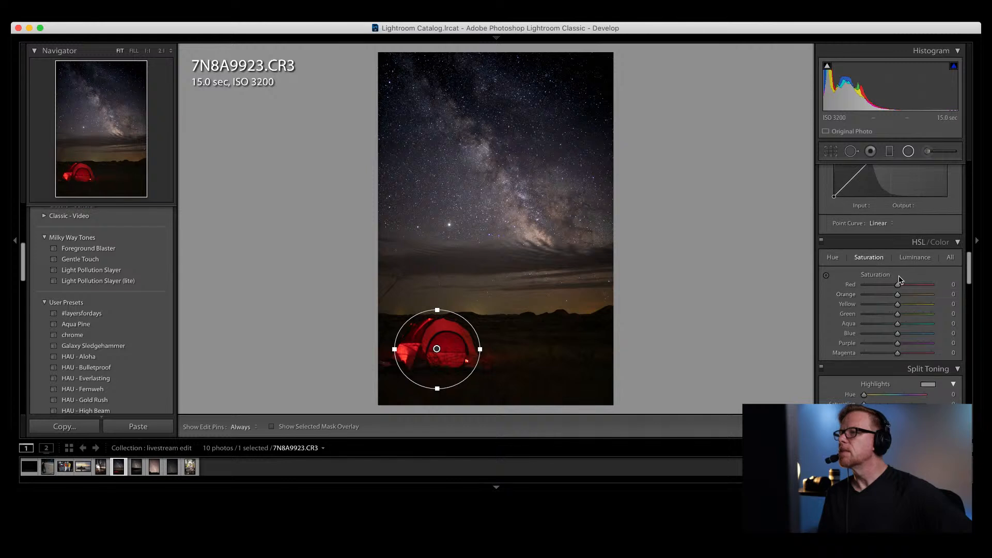
click(905, 263)
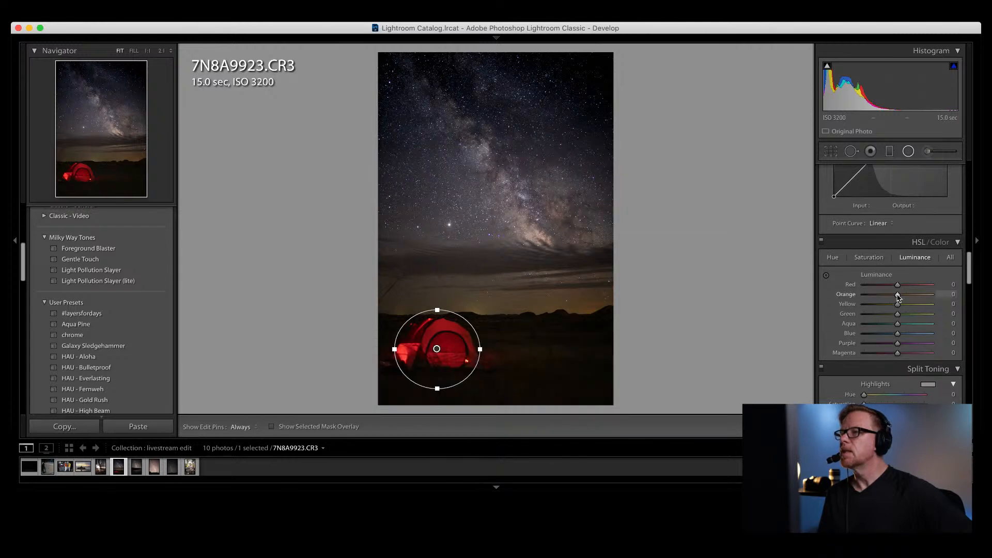
mouse_move(897, 296)
mouse_down()
mouse_move(854, 303)
mouse_move(925, 300)
mouse_move(863, 302)
mouse_move(918, 303)
mouse_move(899, 308)
mouse_up()
scroll(896, 306, up, 15)
scroll(897, 305, down, 4)
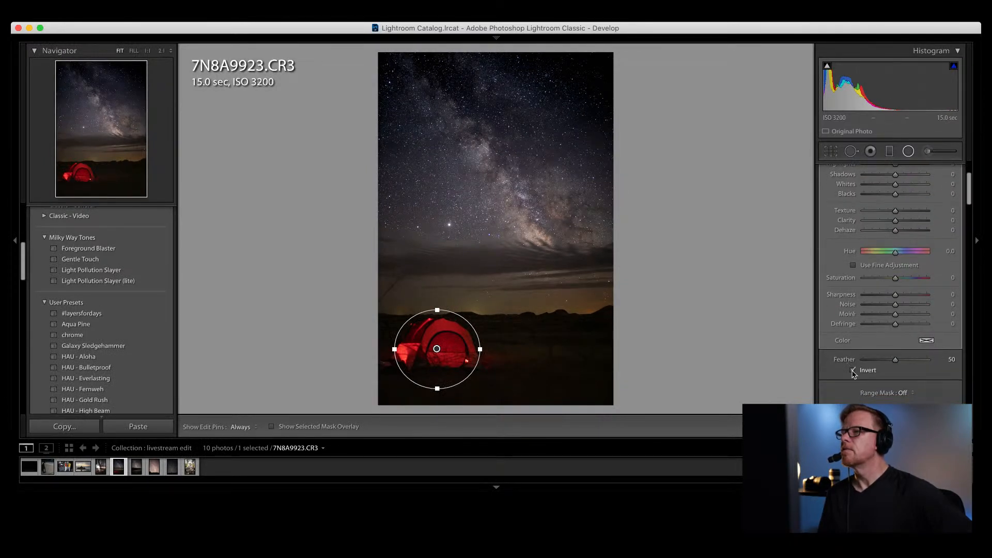
scroll(881, 309, down, 10)
scroll(880, 309, up, 6)
scroll(880, 308, down, 10)
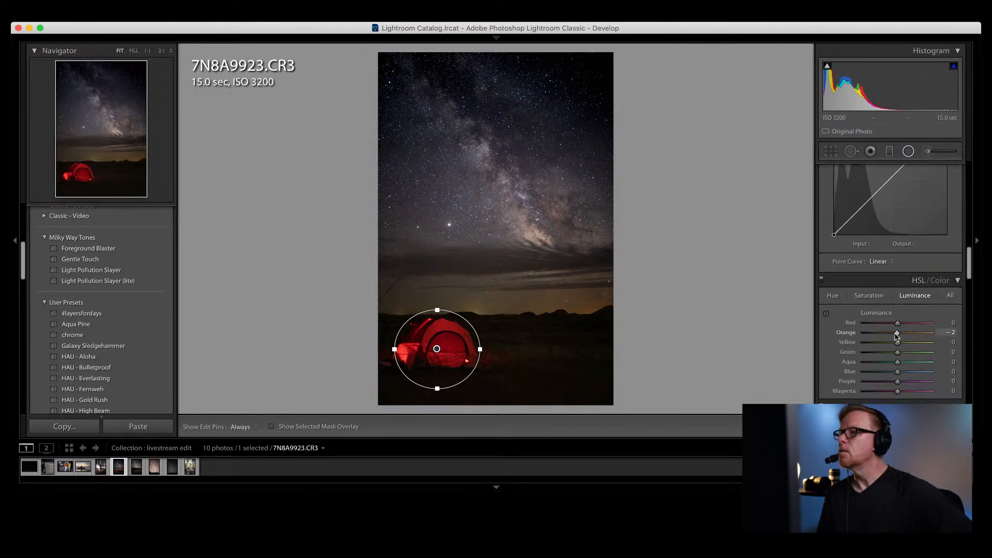
mouse_move(894, 335)
mouse_down()
mouse_move(868, 340)
mouse_move(920, 334)
mouse_move(862, 336)
mouse_move(895, 338)
mouse_up()
Step: Delete the tent's radial filter and paint a new adjustment brush mask over the tent instead
click(436, 349)
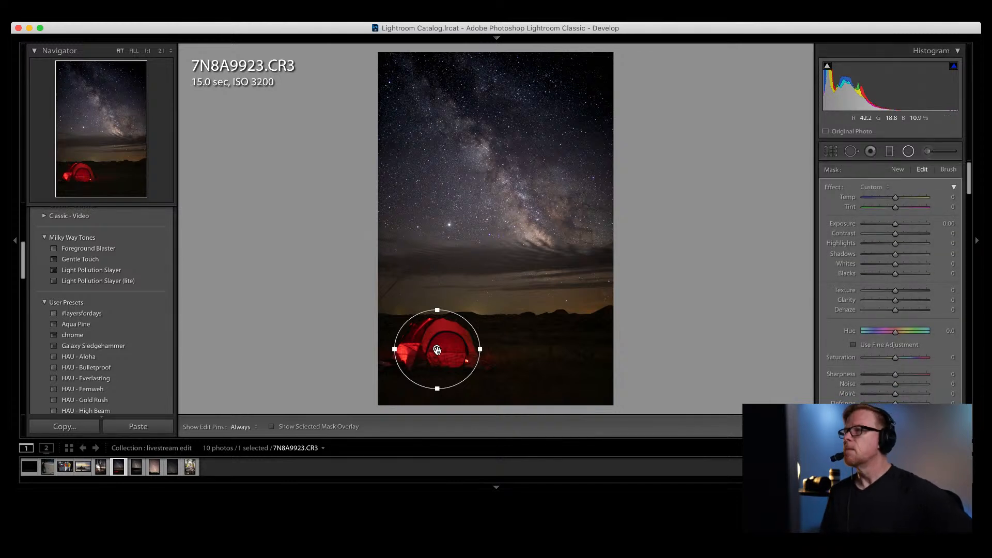
key(Delete)
click(927, 150)
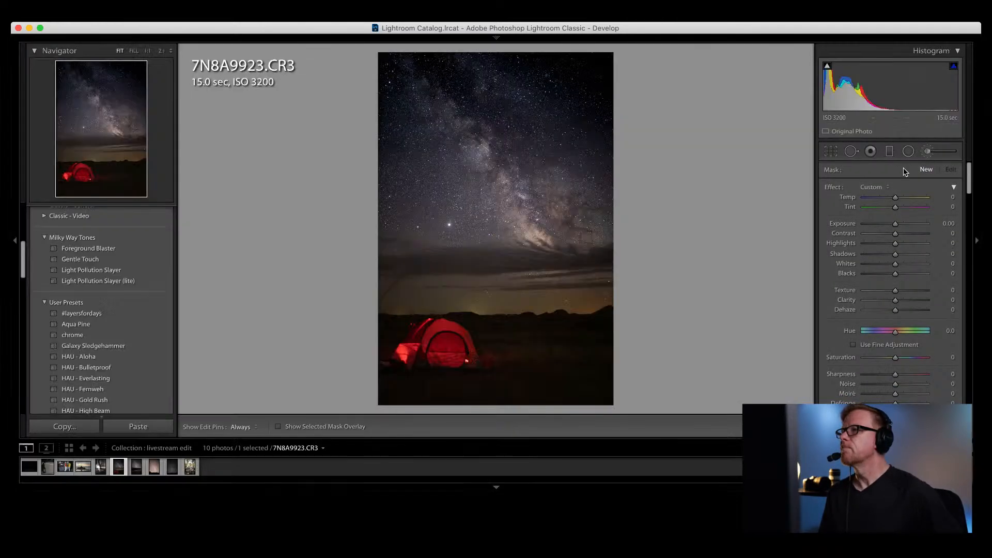
key(h)
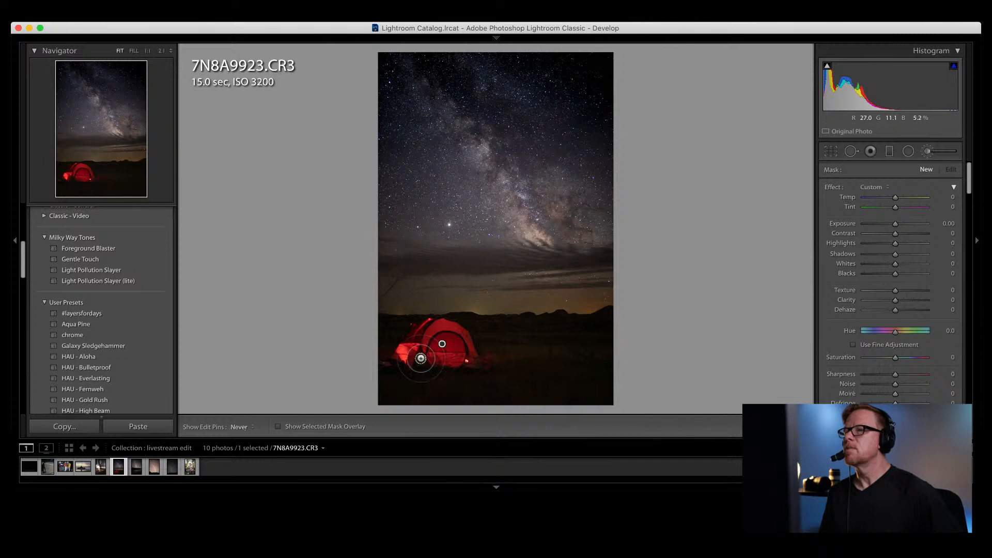
drag(442, 344, 419, 356)
key(h)
Step: Set the Orange luminance in HSL to -1
scroll(846, 343, down, 5)
scroll(846, 343, down, 8)
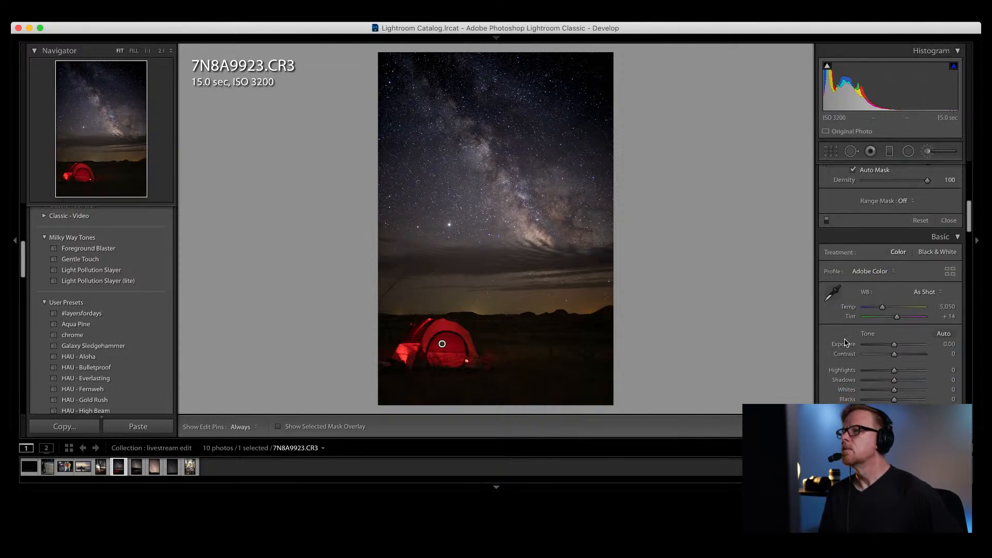
scroll(845, 342, down, 4)
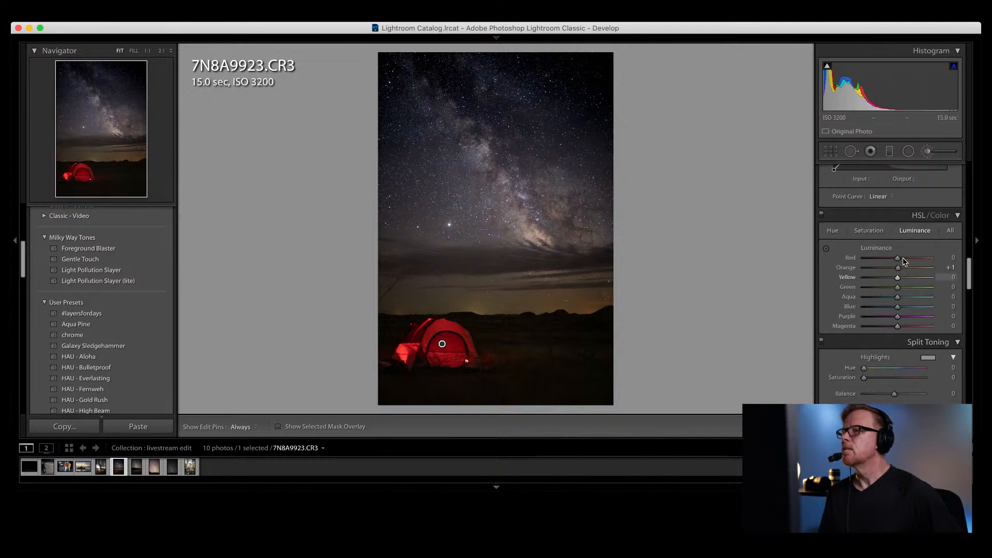
mouse_move(899, 268)
mouse_down()
mouse_move(872, 277)
mouse_move(908, 277)
mouse_move(898, 282)
mouse_up()
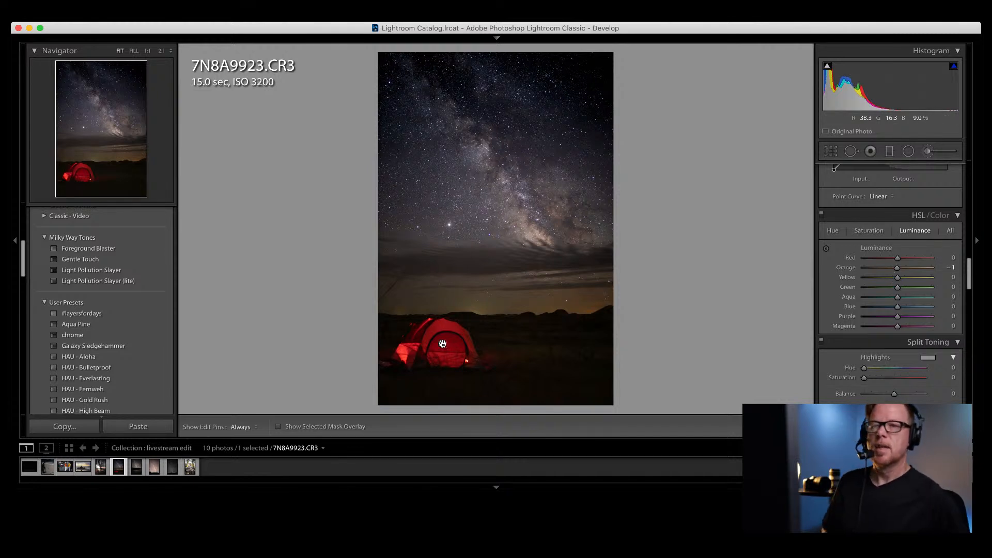
mouse_move(442, 344)
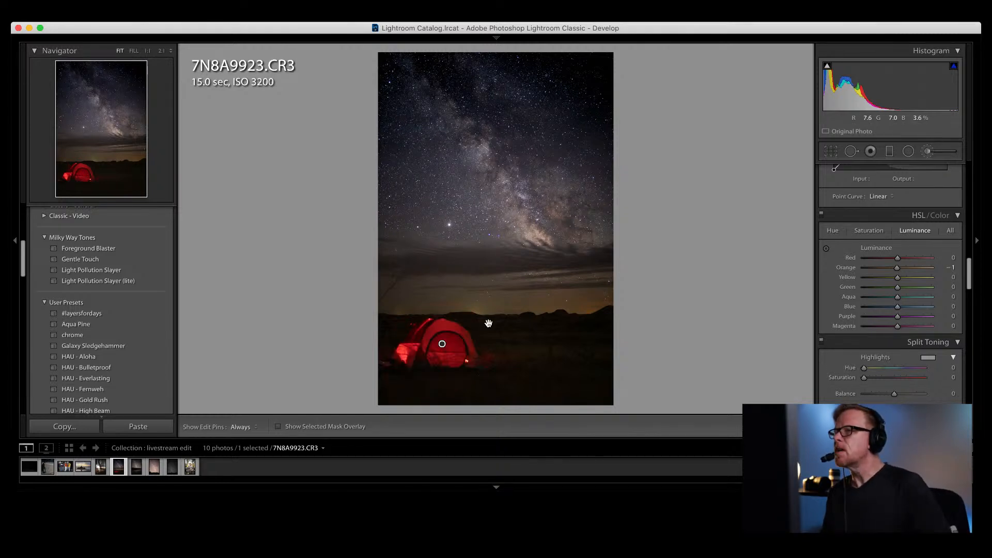
Step: Set the tent's brush adjustment to Saturation -15, Shadows 30 and Contrast 59
scroll(872, 220, up, 10)
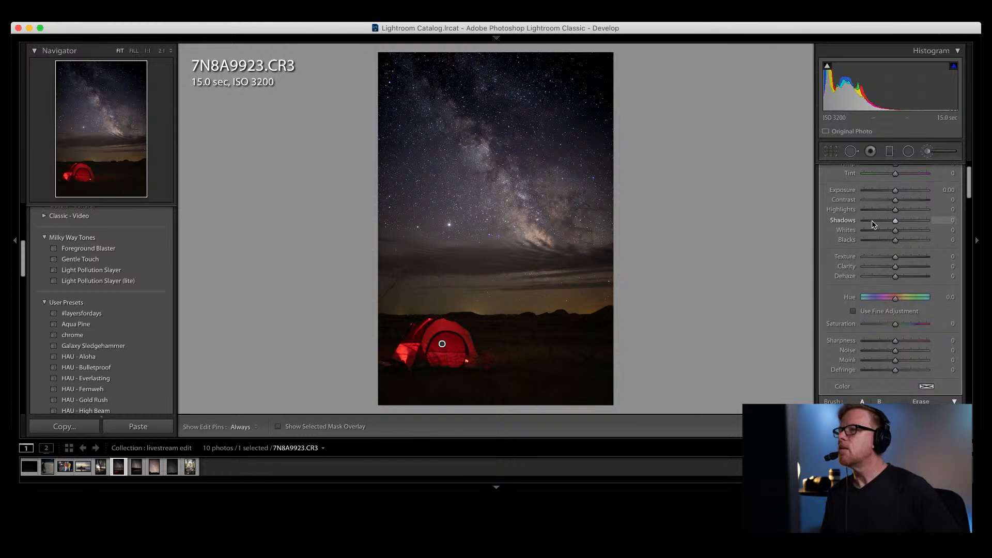
scroll(872, 224, down, 10)
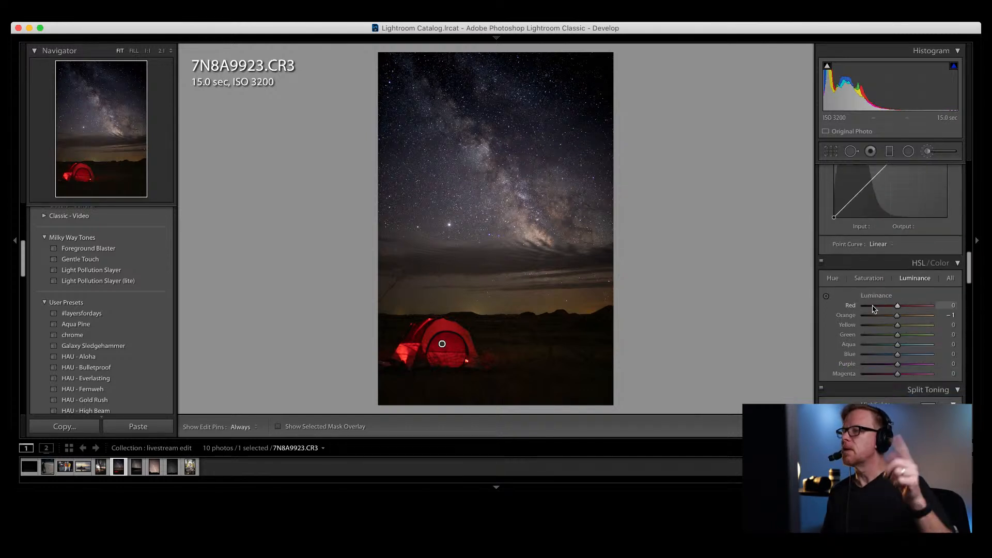
scroll(873, 309, up, 10)
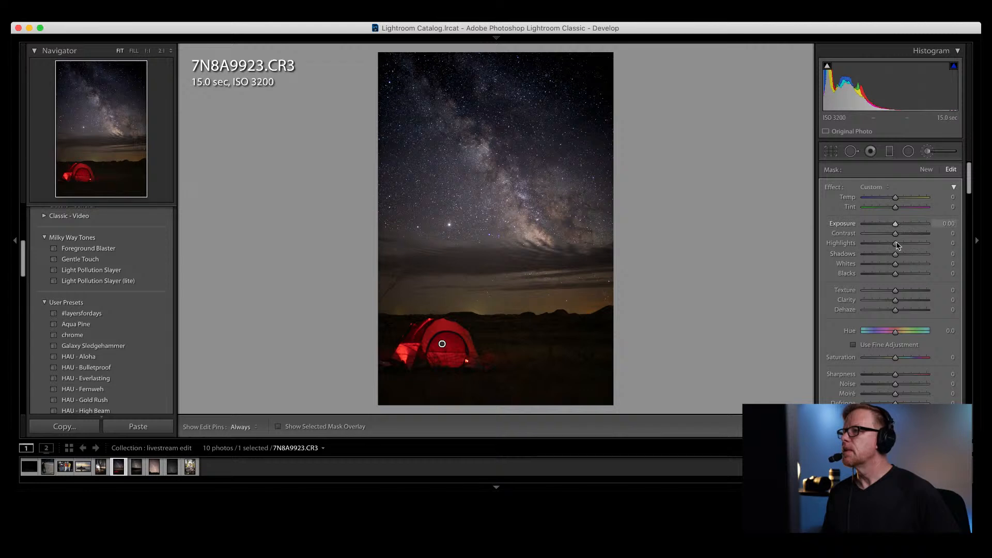
drag(897, 360, 891, 360)
drag(896, 290, 914, 242)
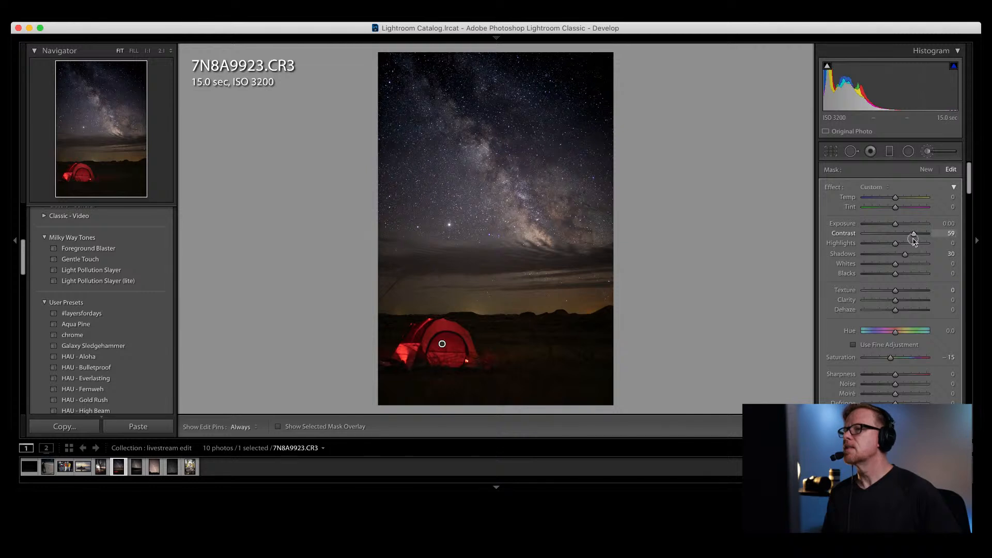
Step: Draw a wide, flat radial filter over the yellowish glow along the horizon above the tent
click(907, 153)
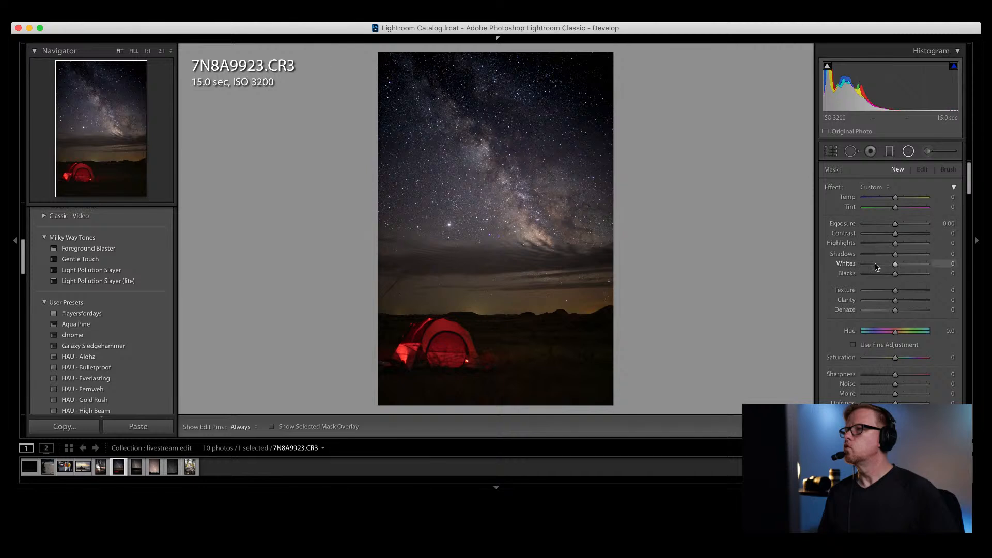
scroll(875, 267, down, 10)
scroll(875, 267, up, 2)
scroll(877, 267, down, 1)
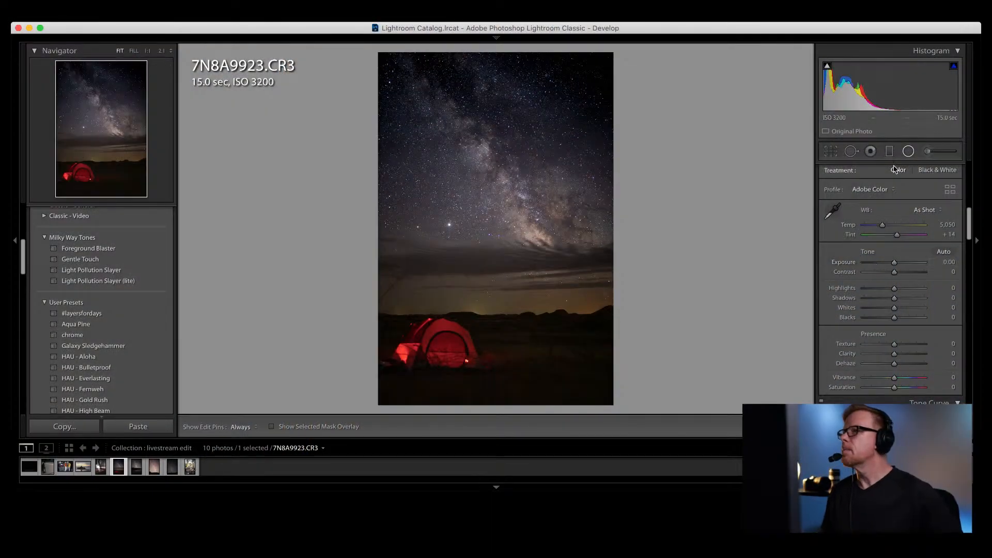
scroll(901, 155, down, 5)
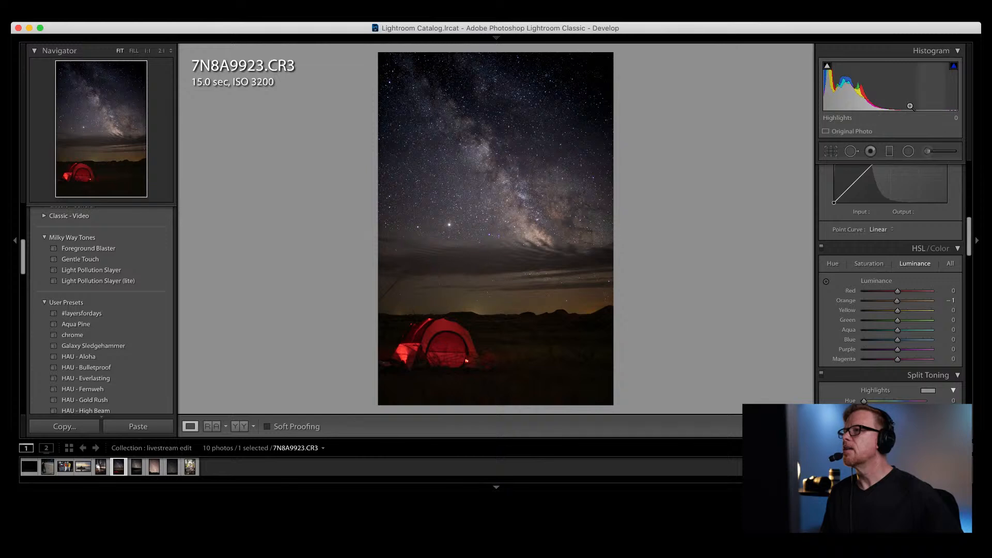
click(909, 151)
mouse_move(382, 281)
mouse_down()
mouse_move(472, 287)
mouse_move(530, 311)
mouse_move(463, 283)
mouse_move(481, 294)
mouse_up()
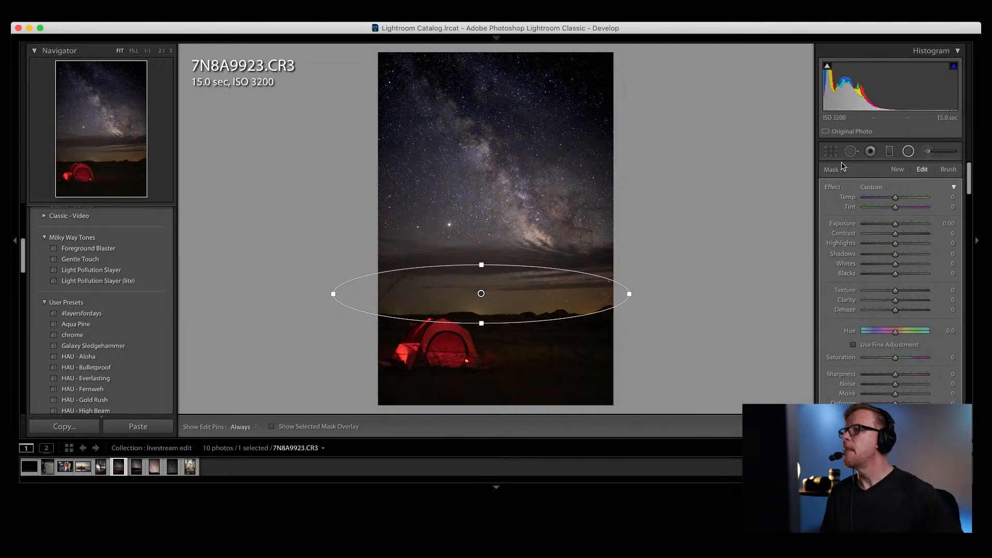
Step: Set the horizon radial filter's Temp to -43
drag(889, 199, 887, 199)
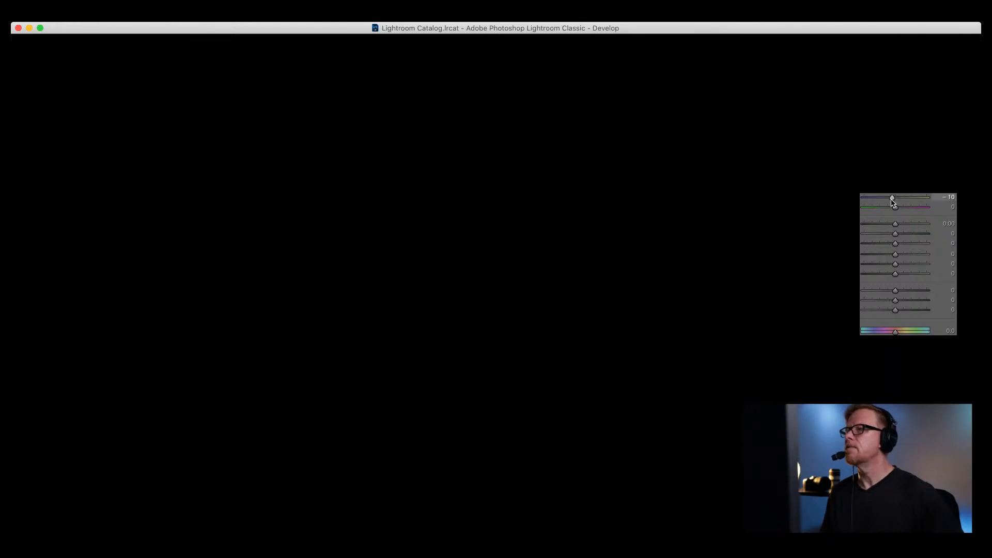
scroll(837, 324, down, 2)
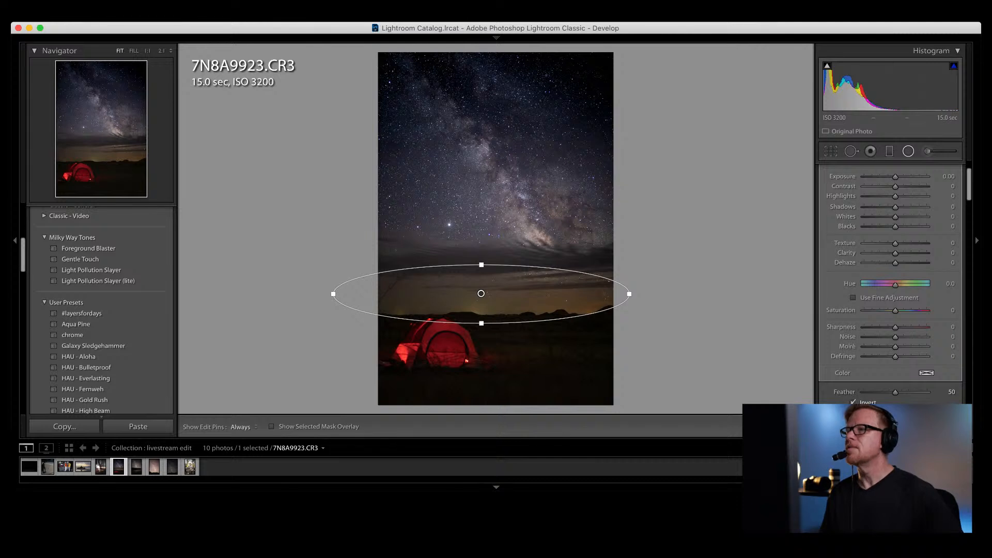
scroll(897, 196, up, 2)
scroll(896, 196, down, 1)
drag(892, 197, 883, 199)
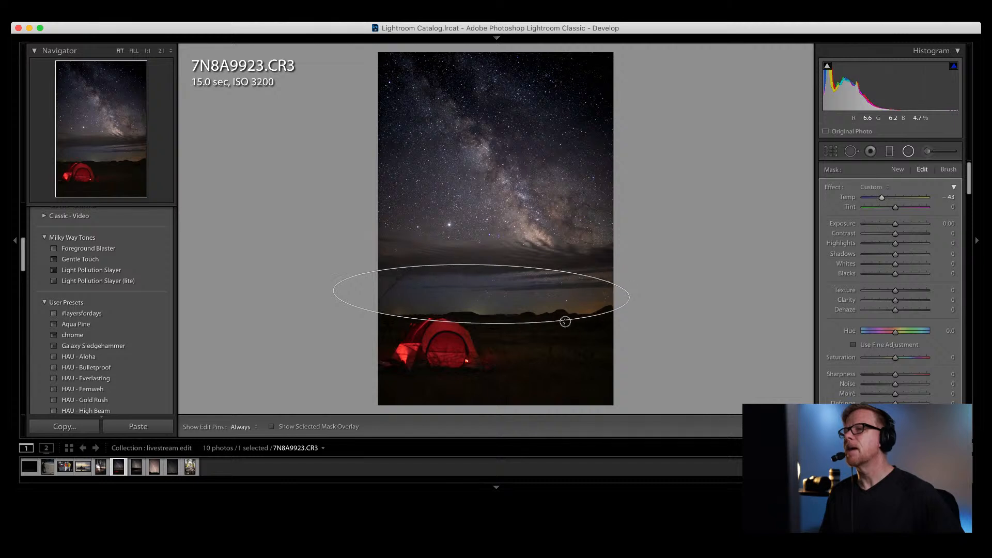
Step: Make the horizon radial filter taller and wider, shift it slightly to the right, and finish editing it
drag(481, 264, 482, 254)
drag(480, 292, 490, 292)
drag(639, 291, 645, 290)
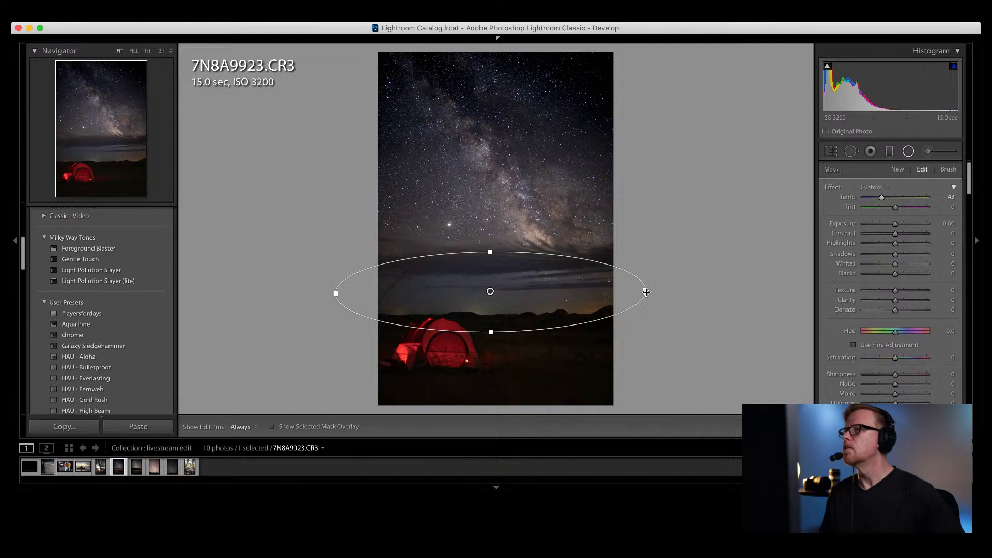
click(908, 151)
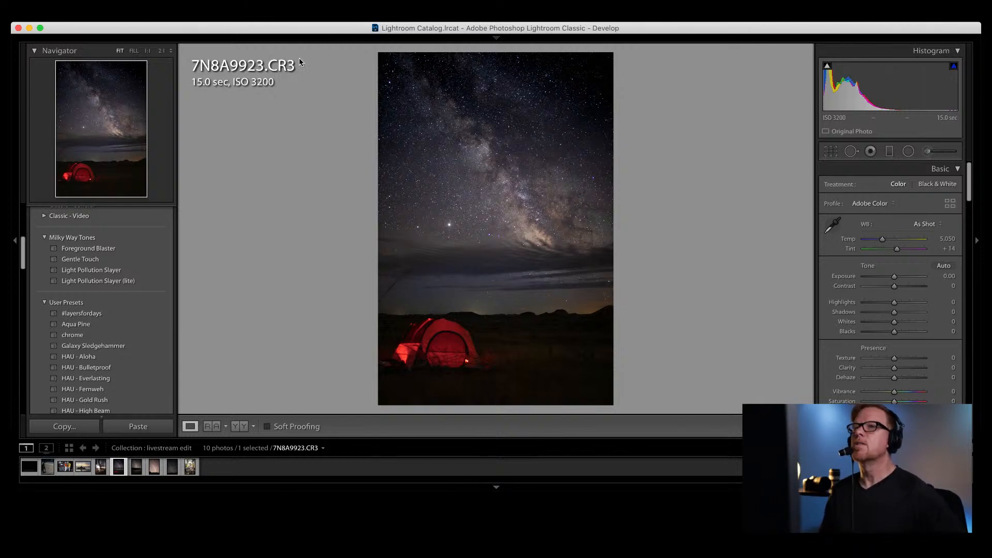
Step: Compare the tent photo's before and after versions side by side, and return to the single fitted view
click(83, 7)
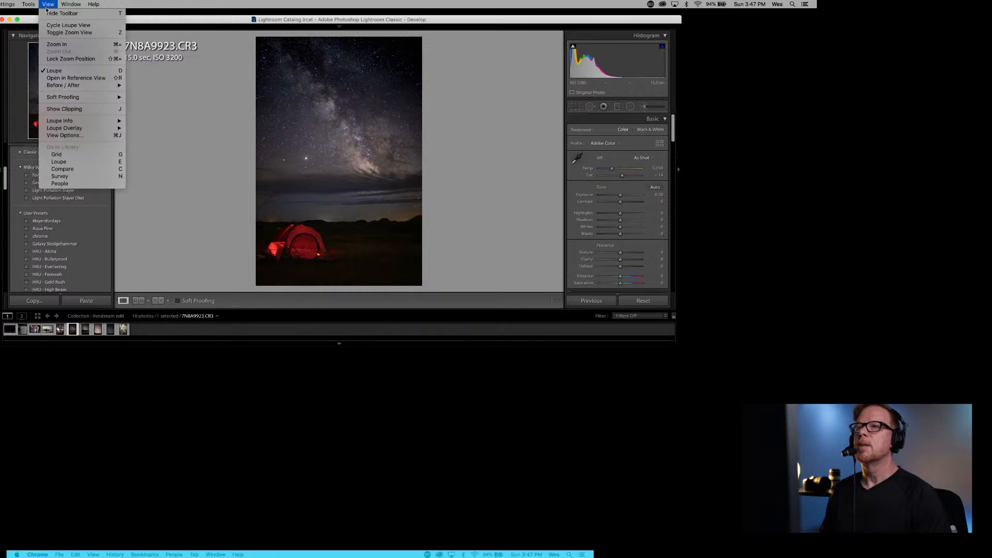
mouse_move(77, 85)
click(142, 86)
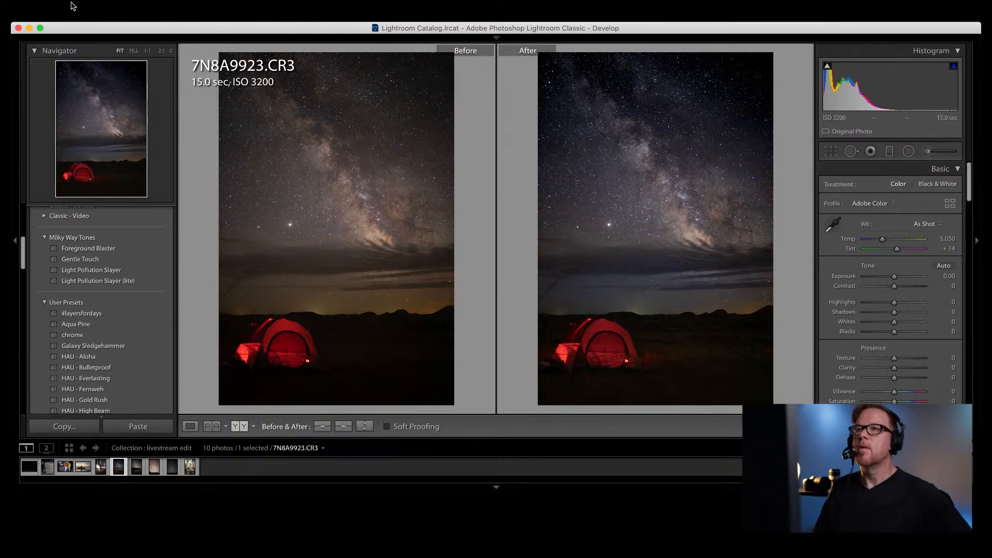
click(90, 7)
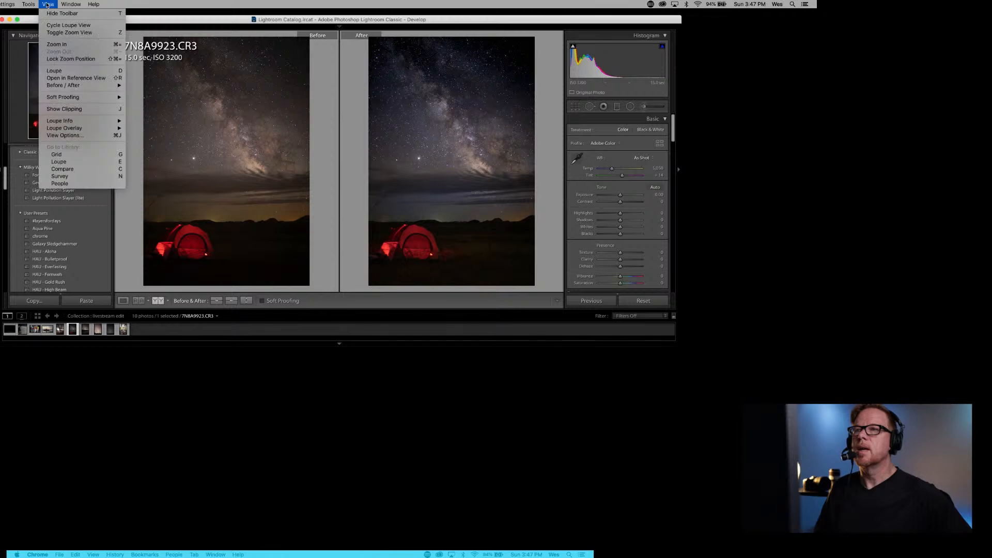
mouse_move(114, 85)
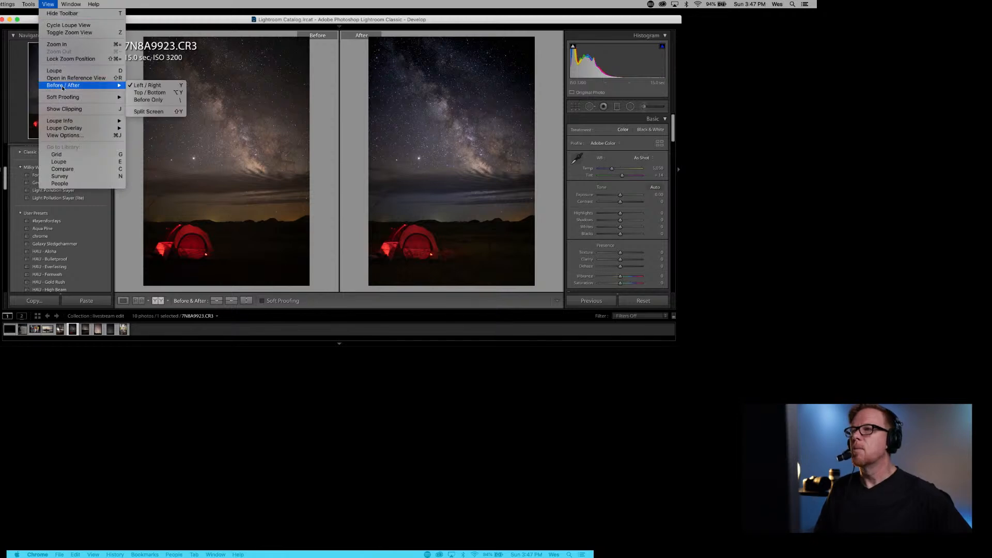
click(147, 86)
click(342, 134)
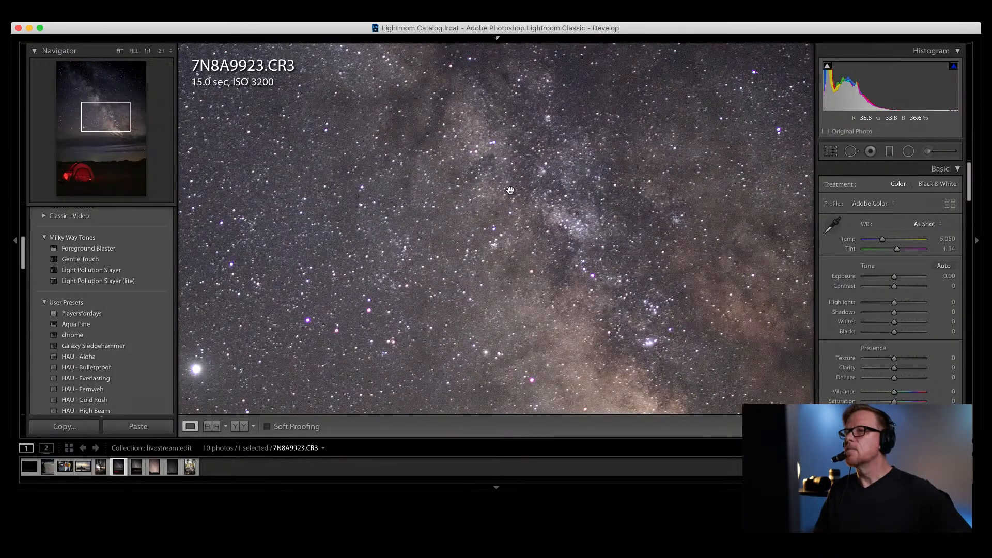
click(509, 190)
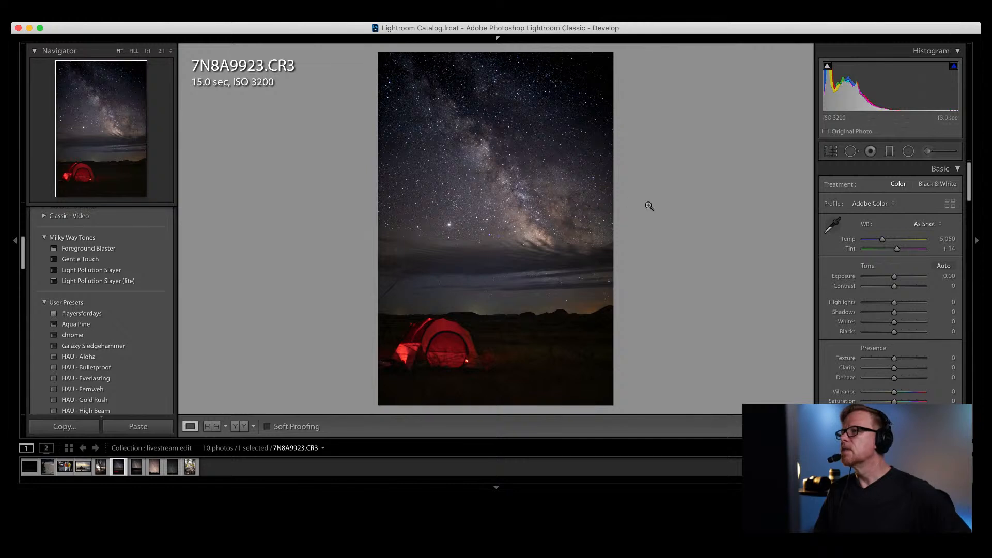
Step: Paint a new brush adjustment along the Milky Way near its bright core and set its Blacks to -9
click(928, 152)
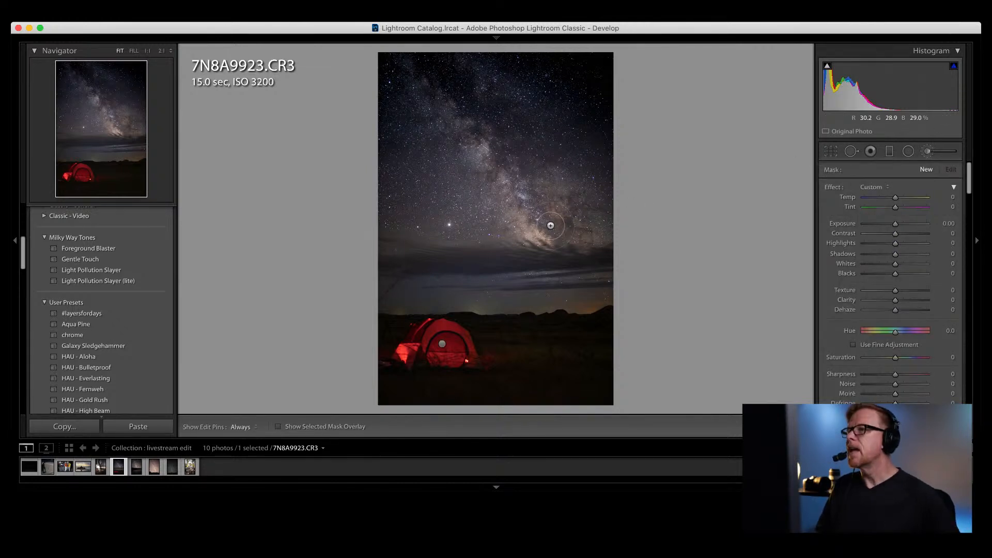
key(h)
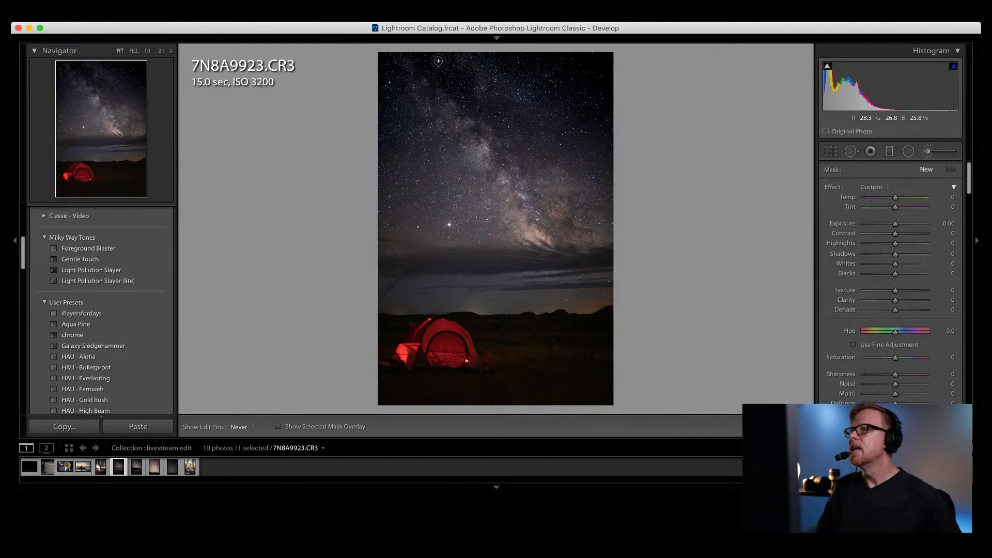
drag(438, 61, 445, 61)
drag(895, 274, 893, 275)
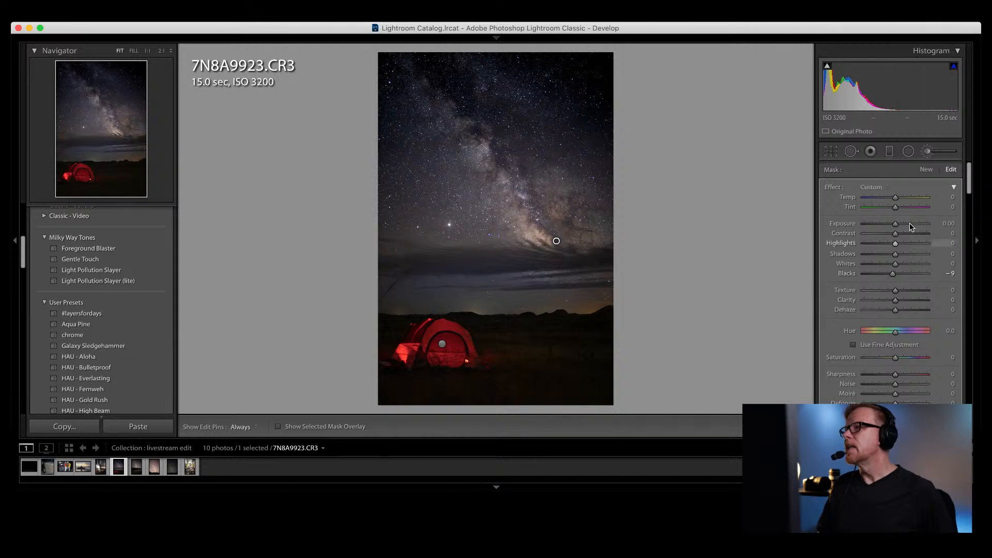
Step: Paint another brush adjustment over the sky along the Milky Way, set its Blacks to -11 and finish brushing
click(925, 169)
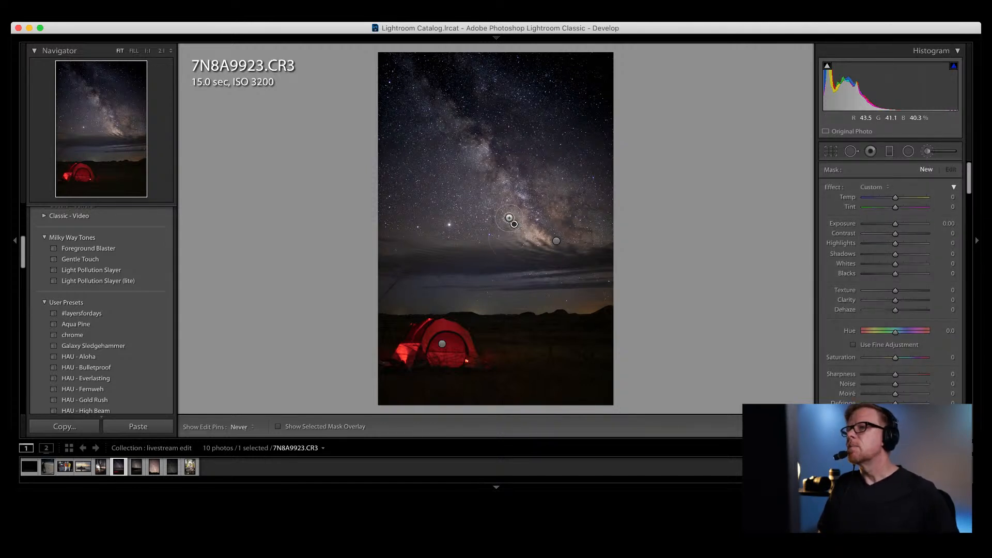
click(391, 98)
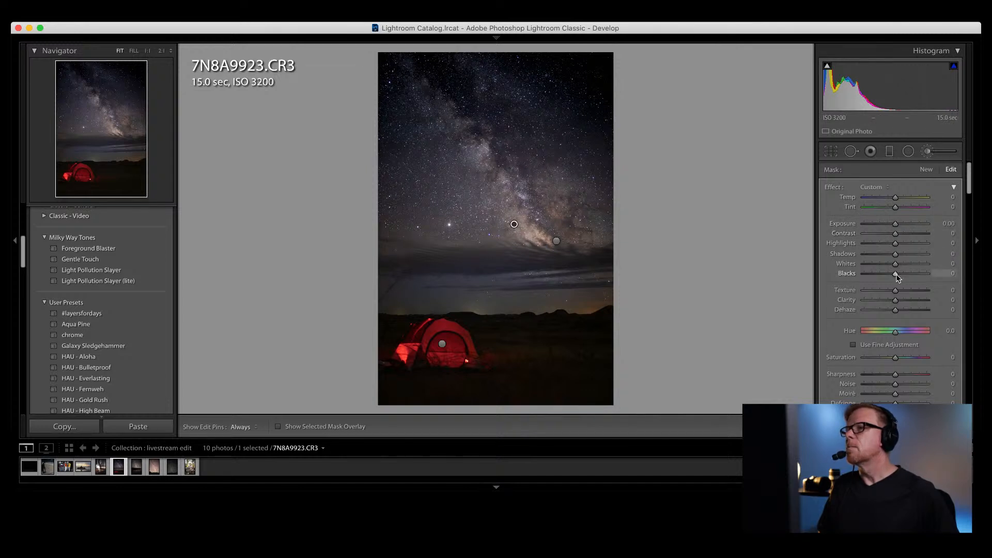
drag(896, 276, 891, 274)
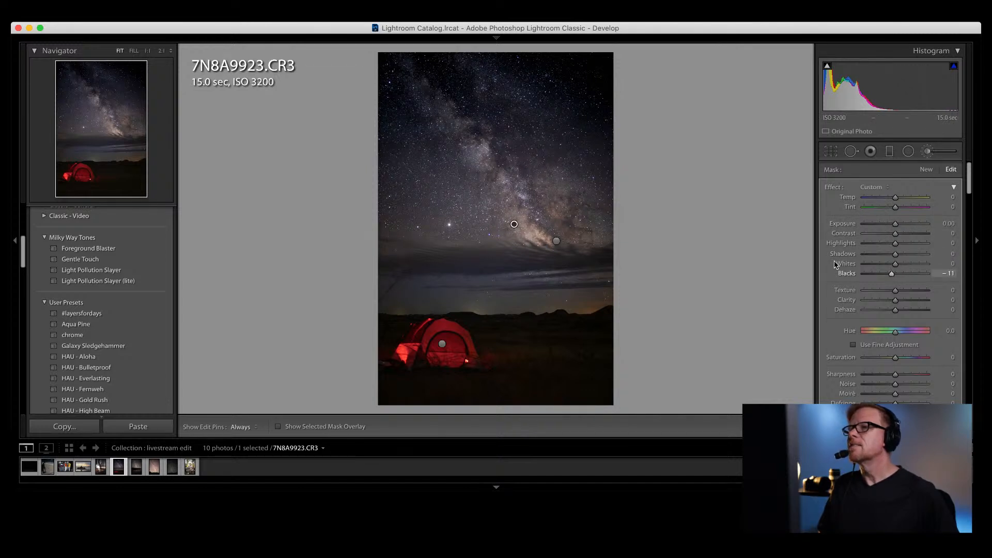
key(h)
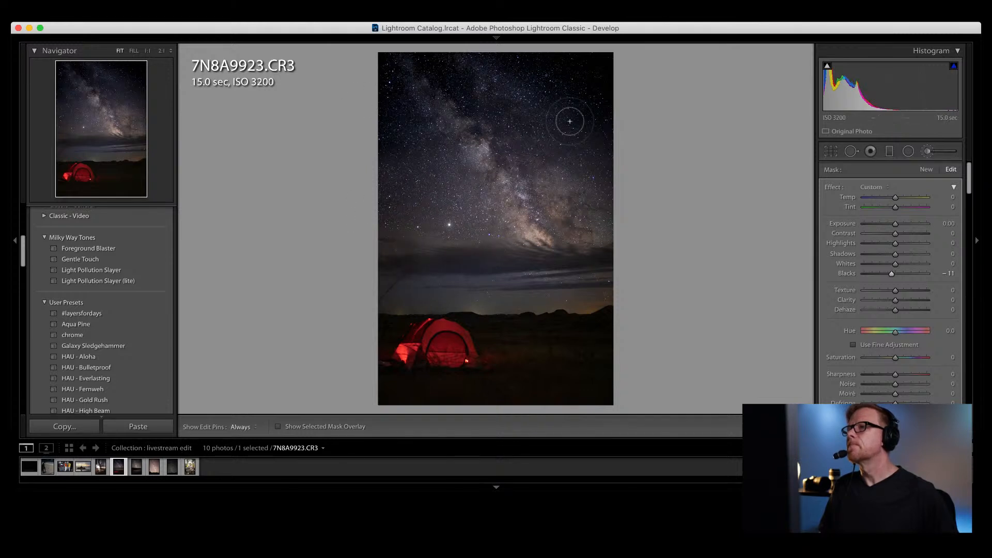
key(h)
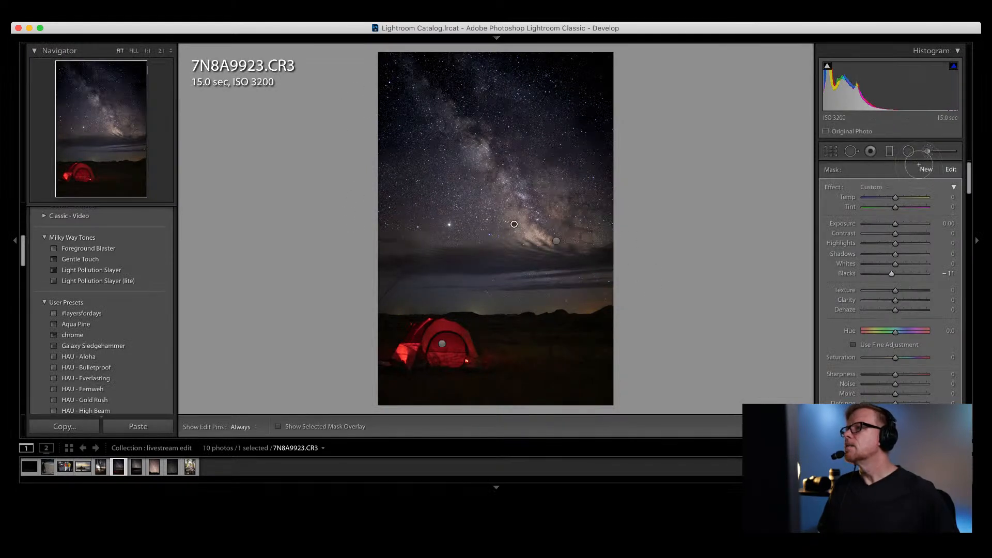
click(910, 152)
click(925, 150)
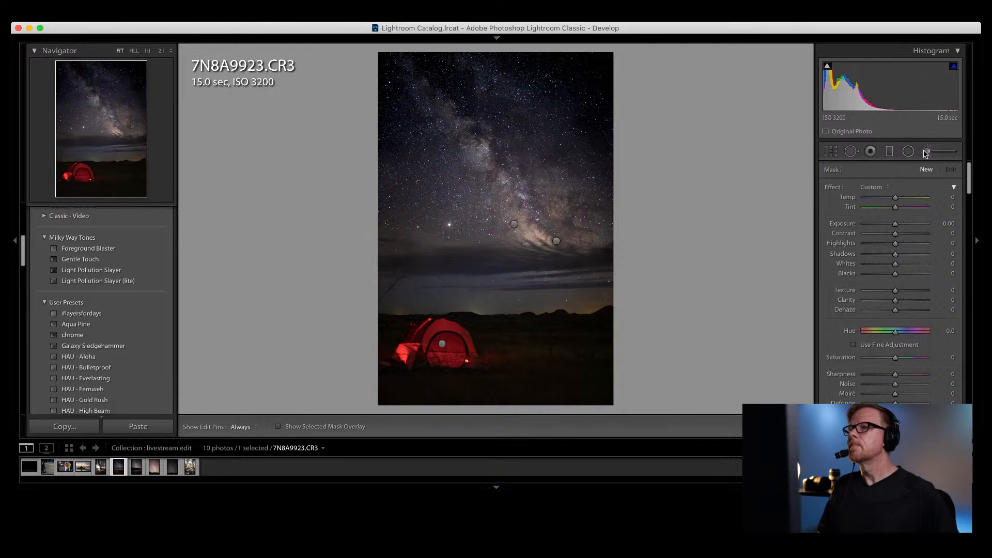
click(928, 151)
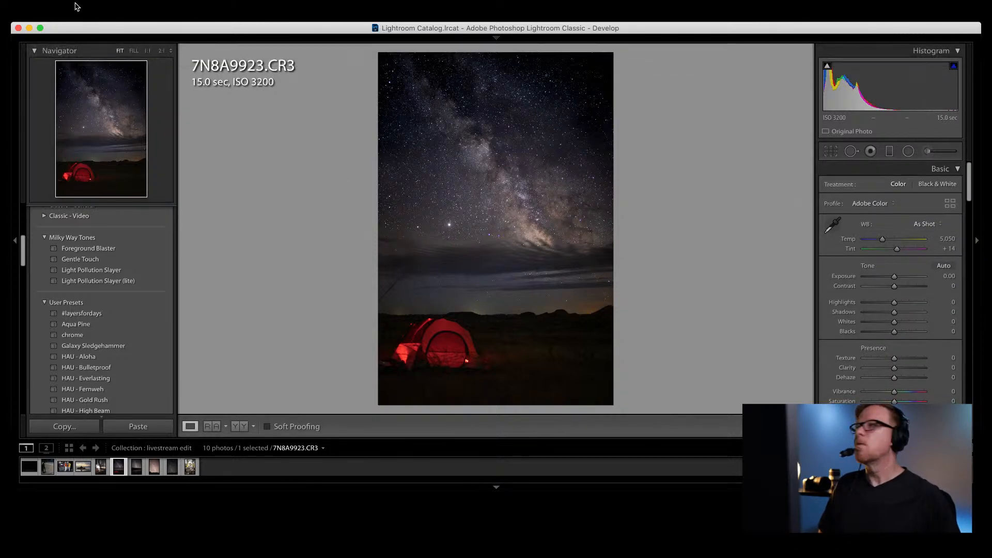
Step: Check the brushed result against the original in a side-by-side before/after view, and go back to the edited photo alone
click(84, 6)
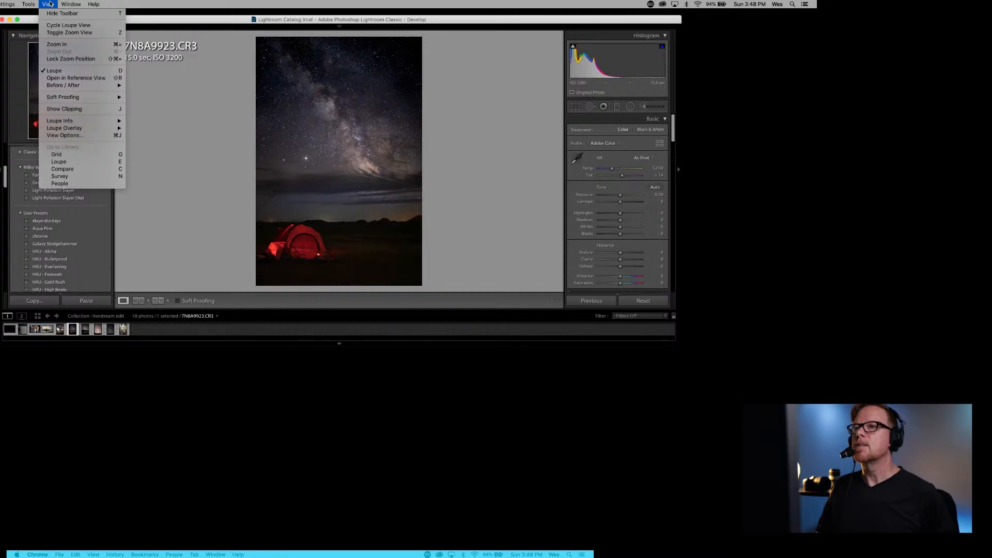
mouse_move(76, 86)
click(165, 88)
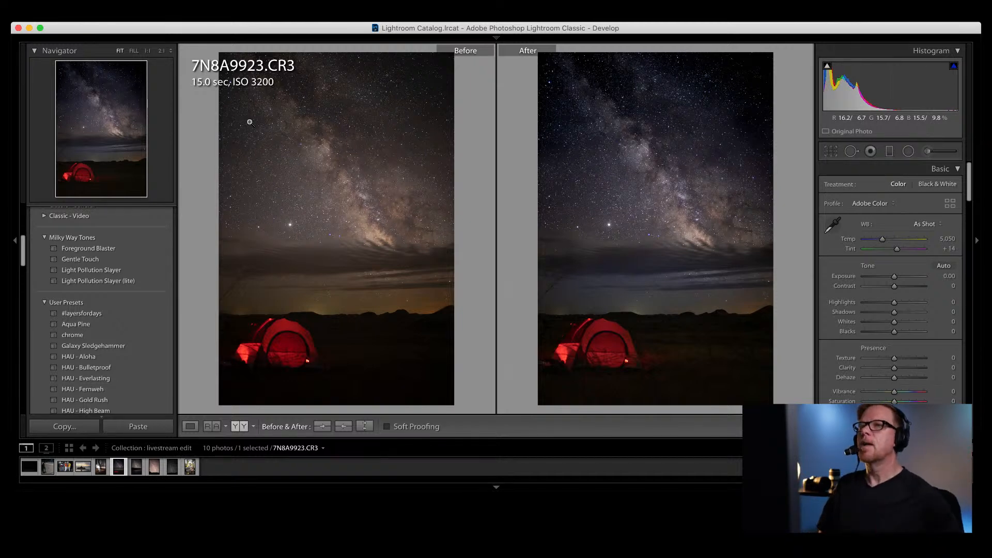
click(83, 6)
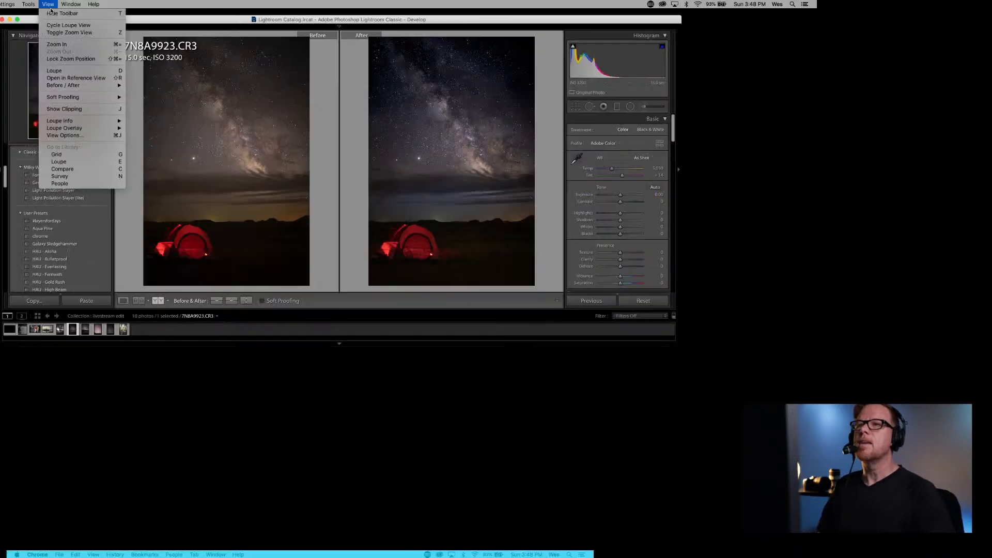
mouse_move(67, 86)
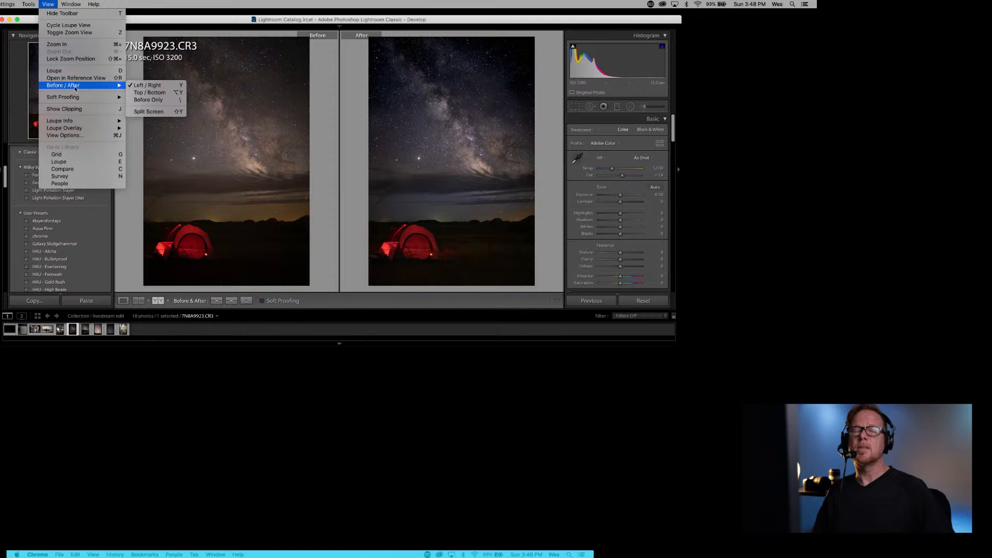
click(134, 85)
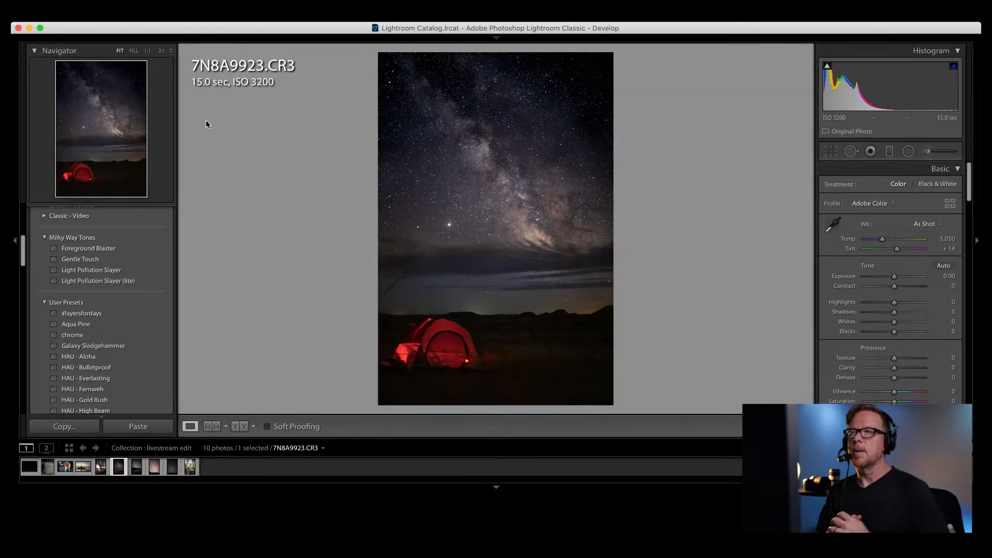
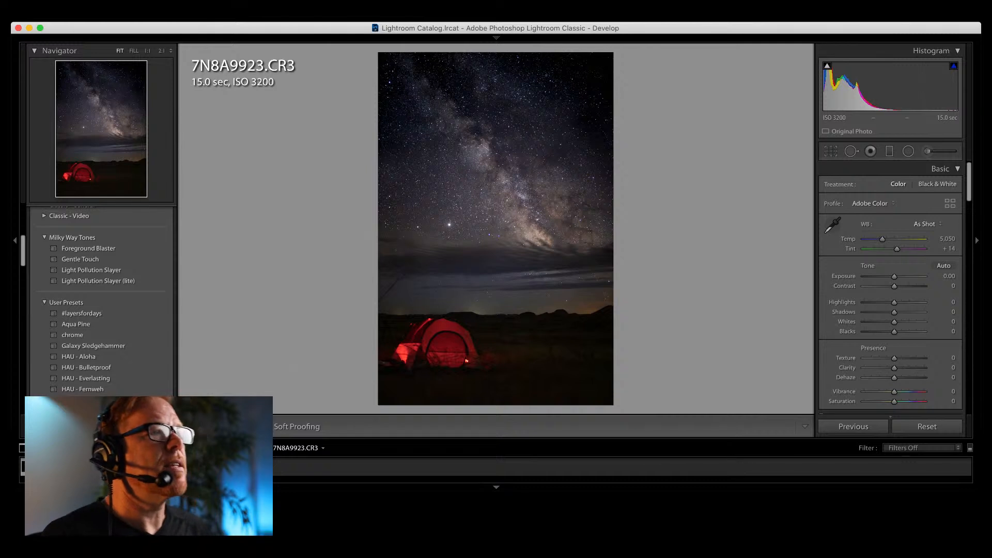
Step: Return to the Library grid and browse the livestream edit collection for the next photo, including the portrait of the boy with books
key(g)
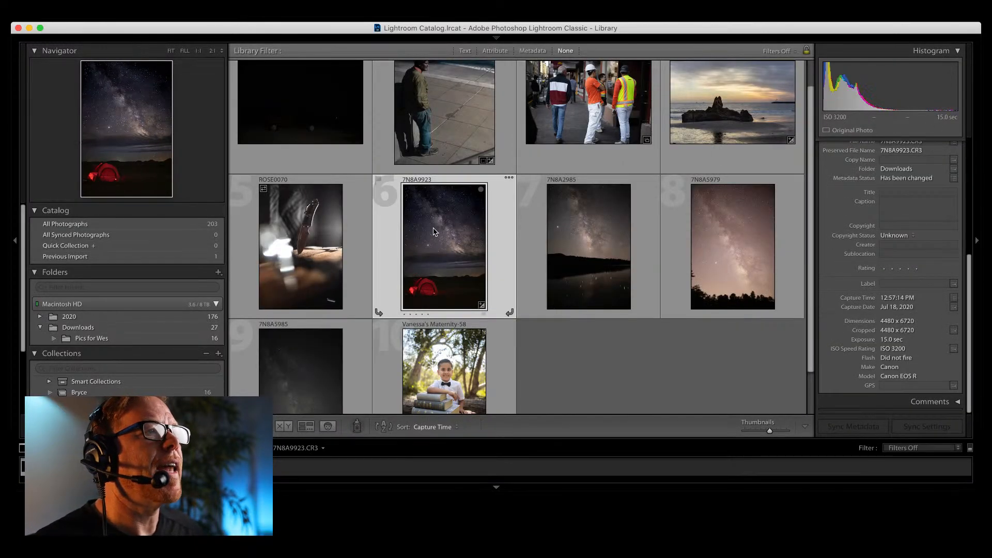
scroll(431, 206, up, 1)
key(j)
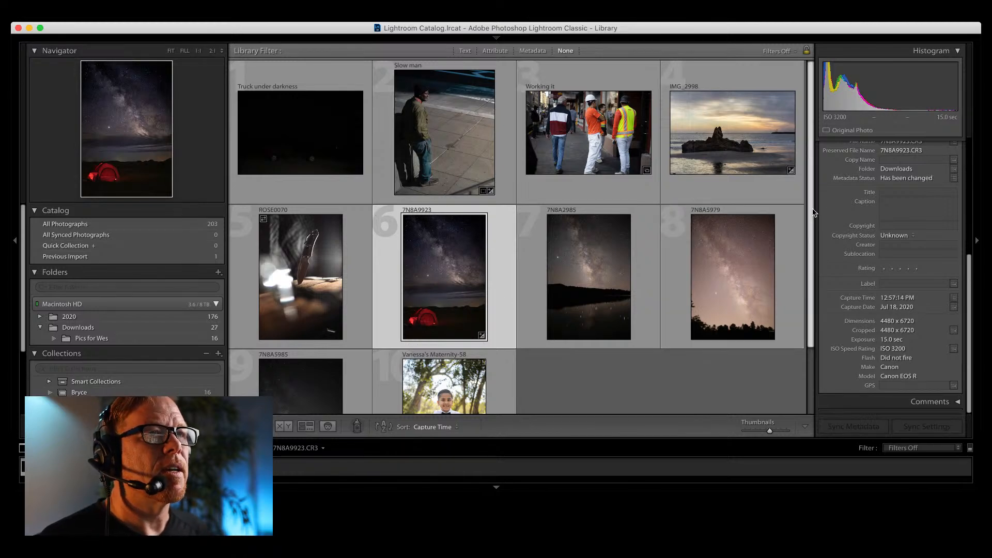
scroll(801, 308, down, 3)
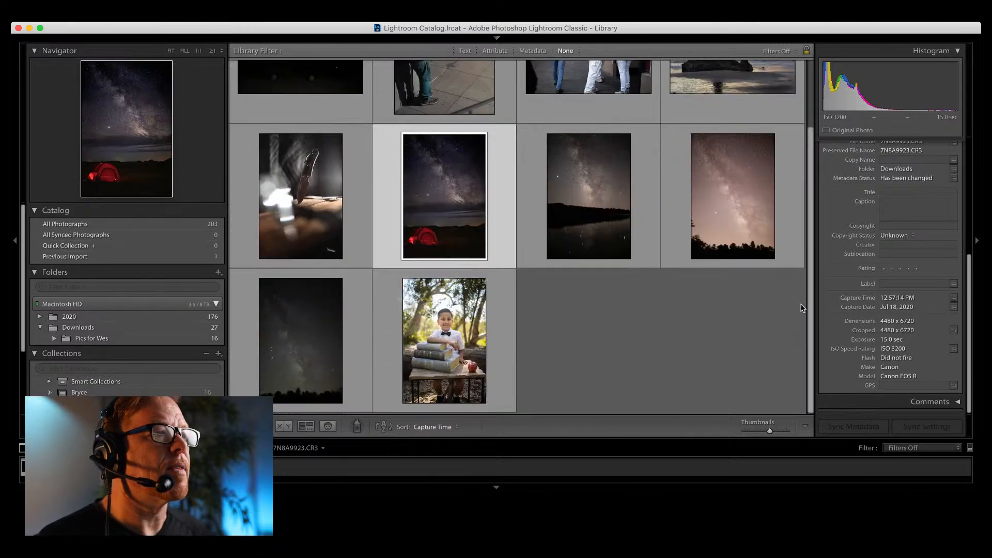
click(449, 355)
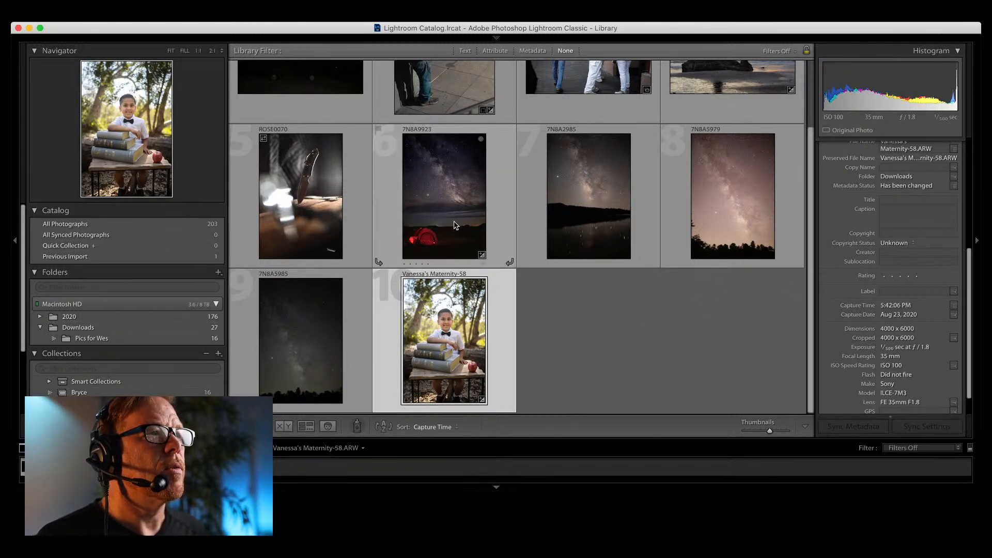
scroll(454, 227, up, 3)
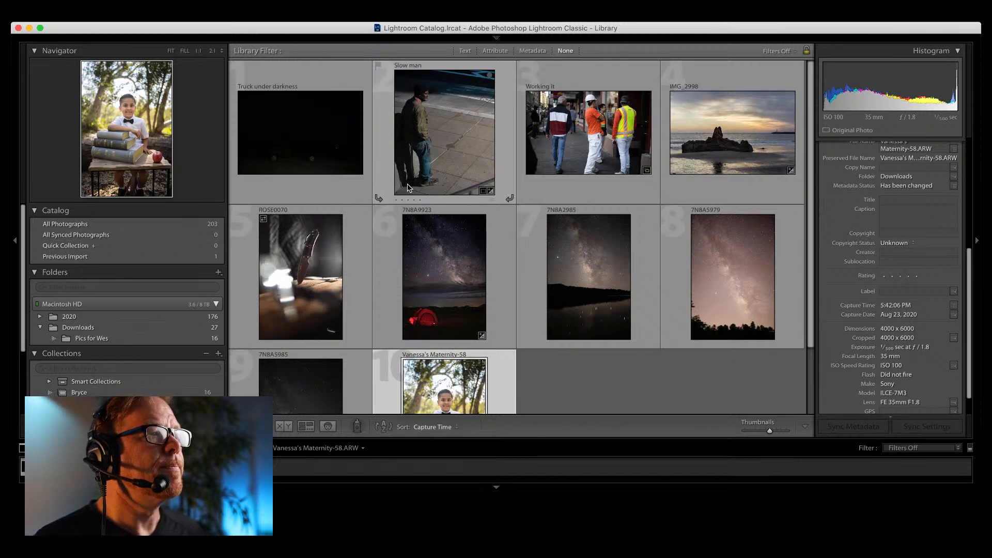
scroll(394, 299, down, 3)
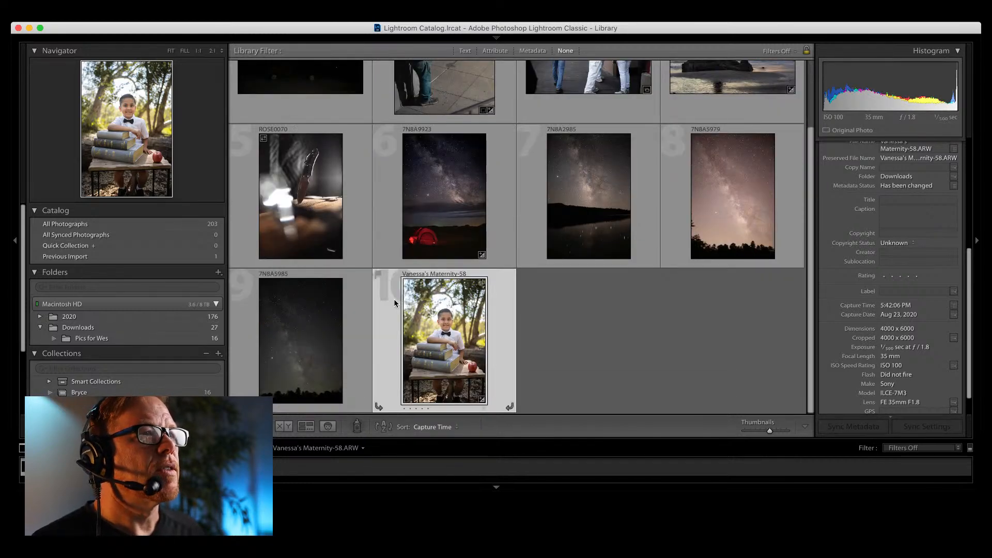
scroll(393, 299, up, 3)
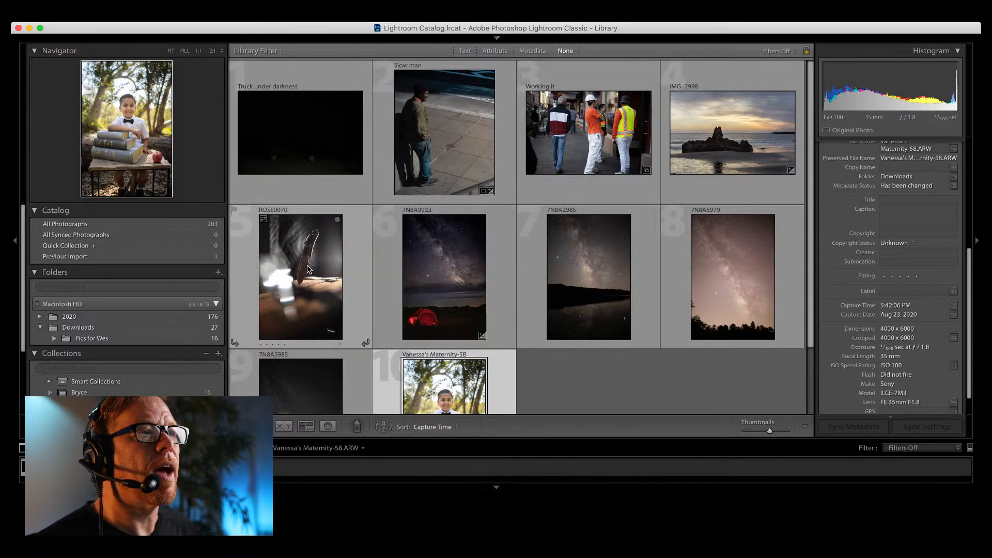
scroll(638, 226, down, 3)
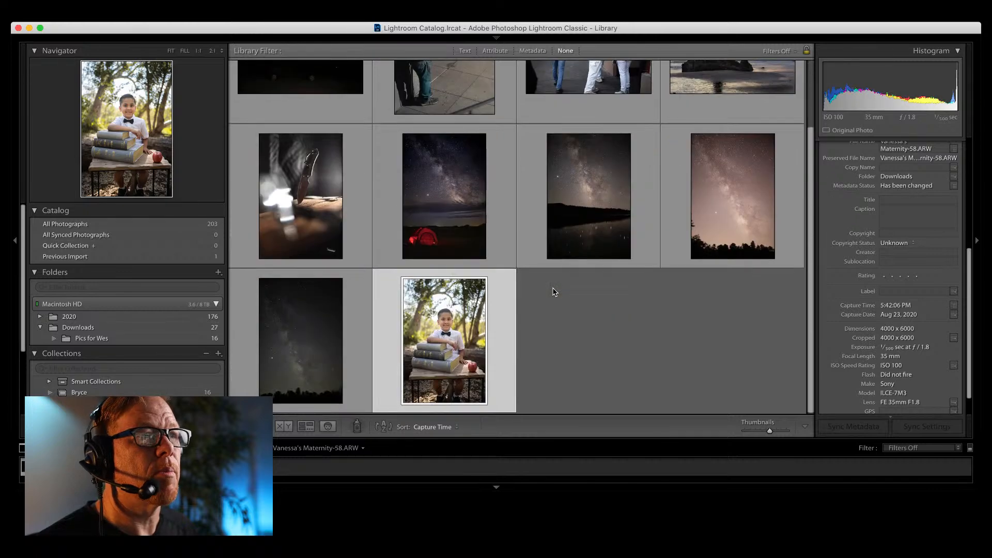
scroll(441, 344, up, 3)
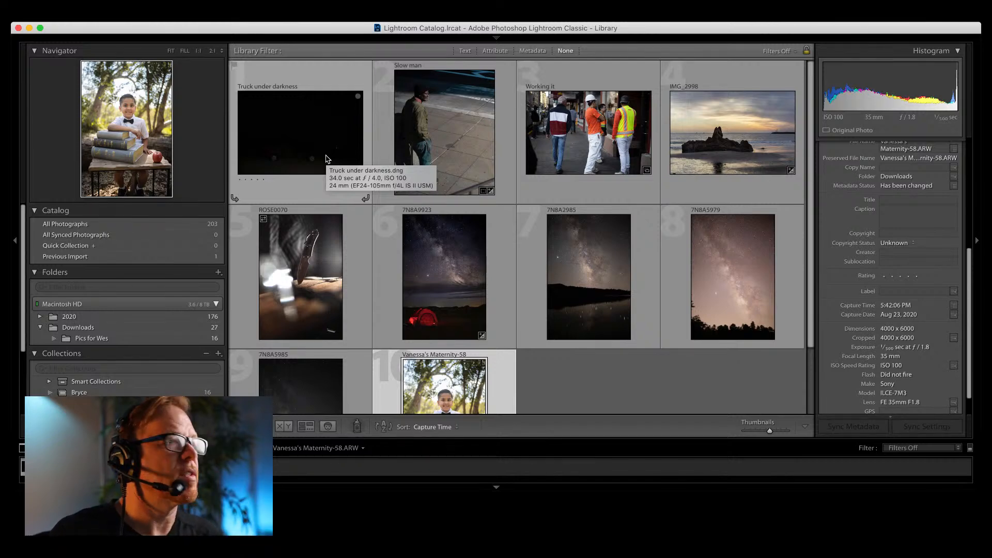
Step: View the Milky Way photos 7N8A5979 and 7N8A9923 enlarged in turn from the grid, and reopen 7N8A5979 in Loupe view
double_click(722, 273)
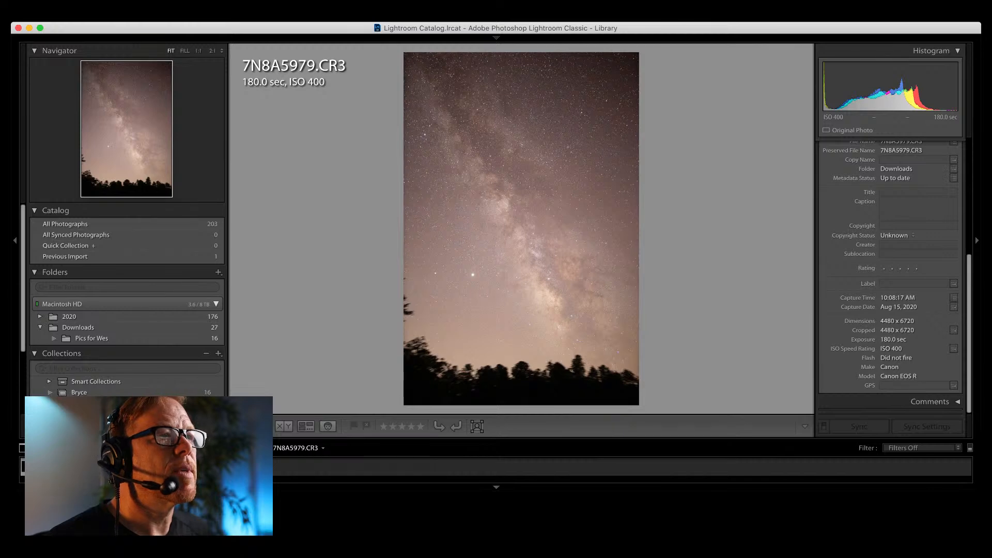
key(g)
double_click(432, 272)
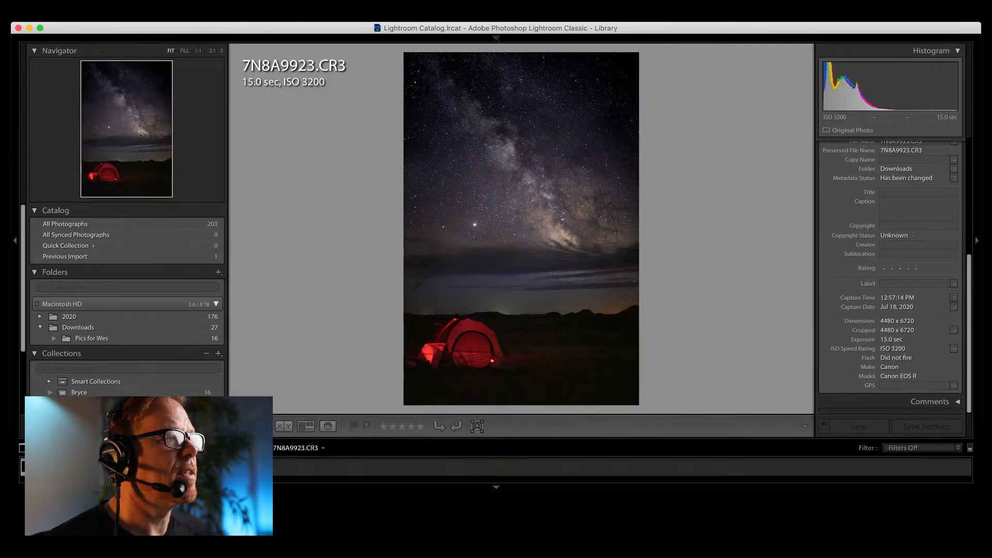
key(g)
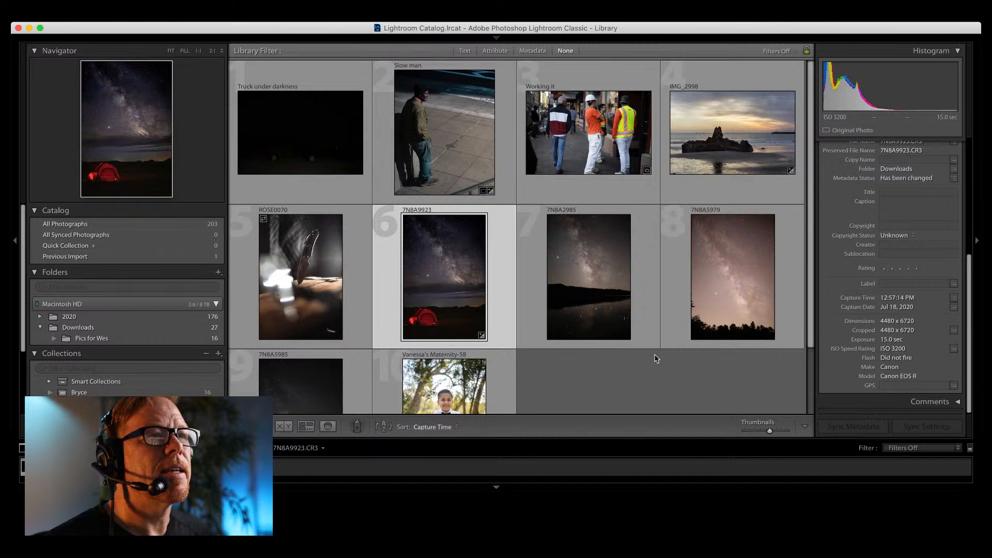
click(720, 284)
double_click(721, 285)
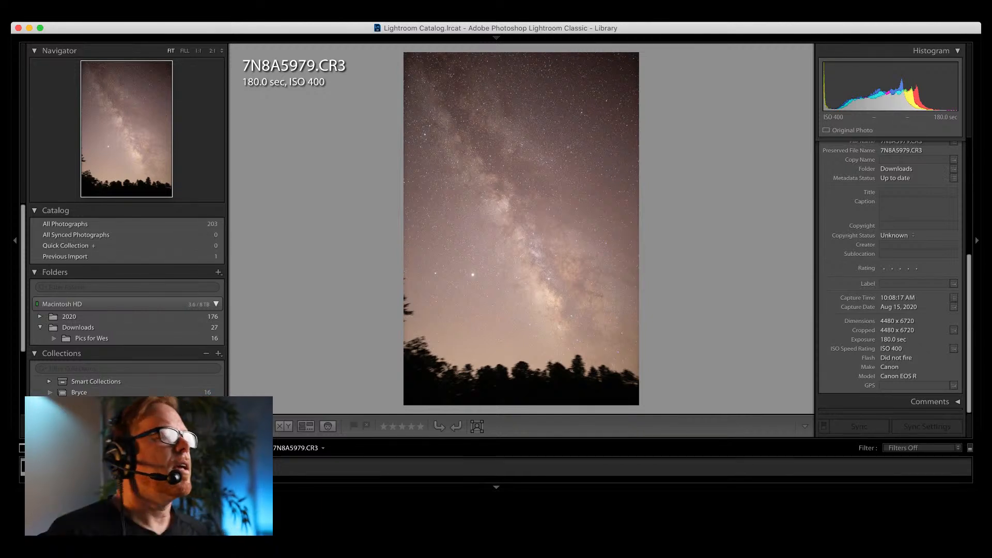
Step: Inspect the sky of 7N8A5979 at 1:1, fit it back to view, and go on to photo 7N8A9923
click(494, 163)
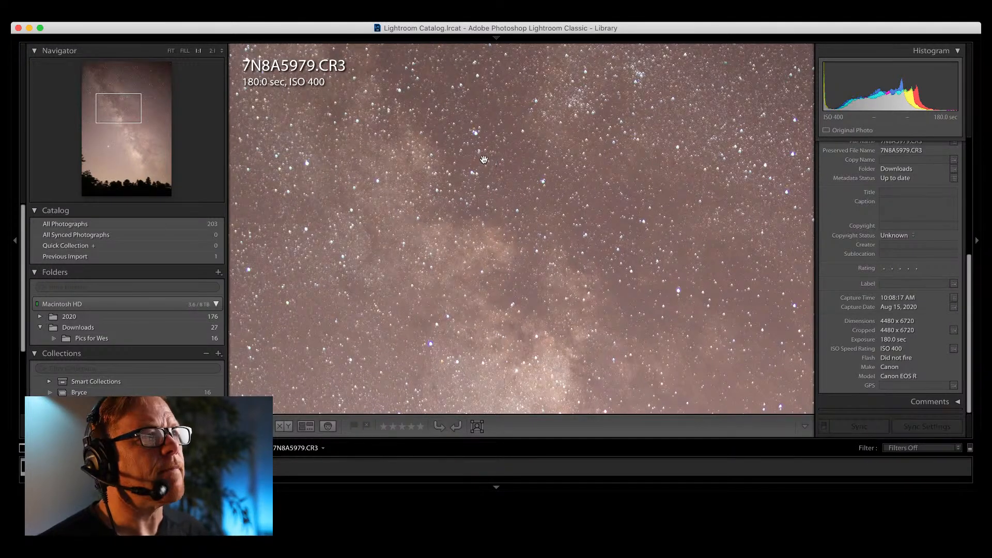
click(485, 156)
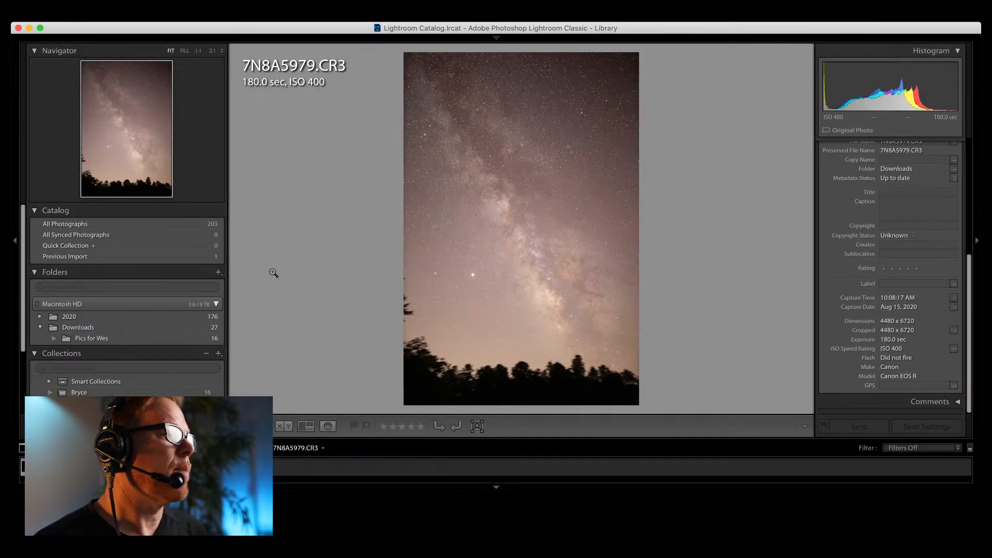
key(Right)
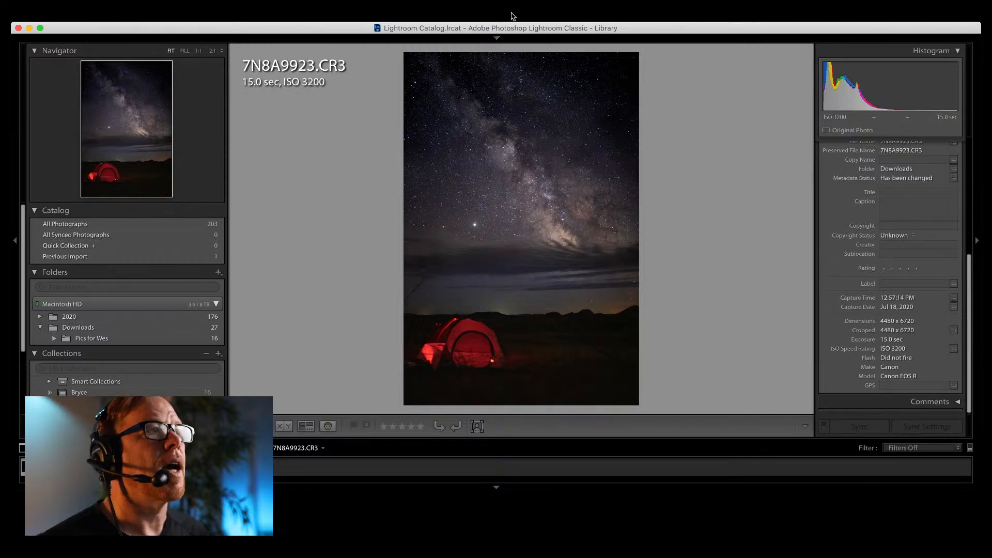
Step: Open the red-tent Milky Way photo 7N8A9923 in the Develop module
right_click(454, 158)
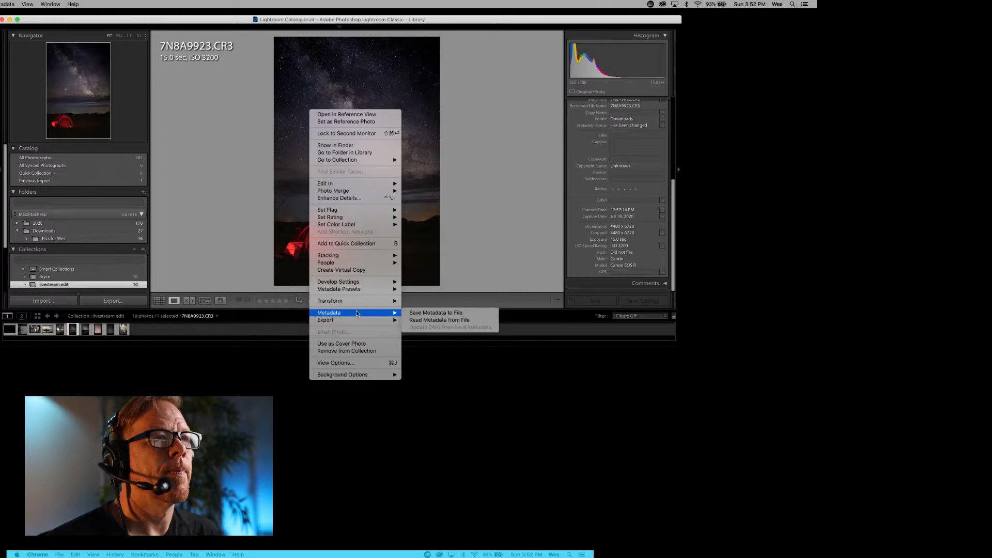
click(293, 206)
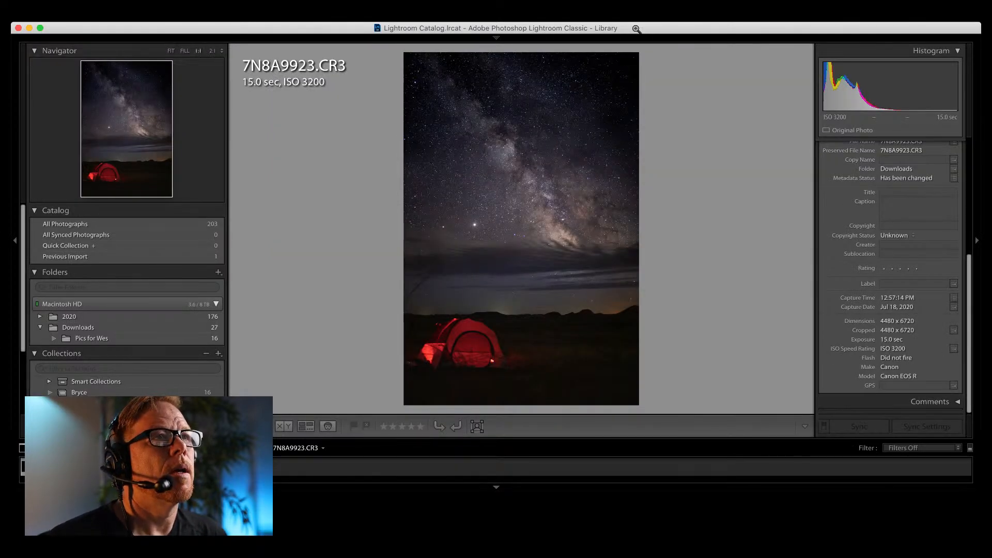
key(z)
mouse_move(604, 24)
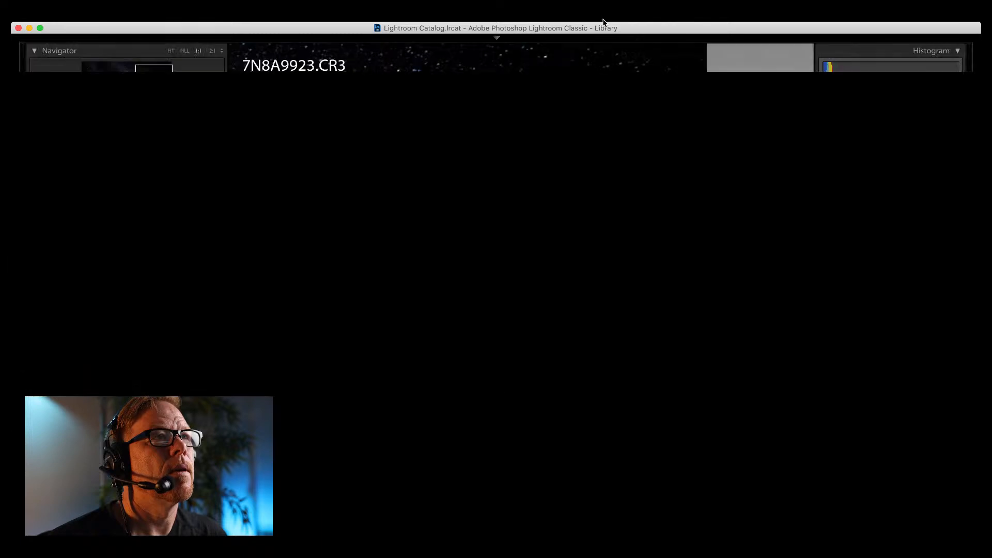
click(685, 54)
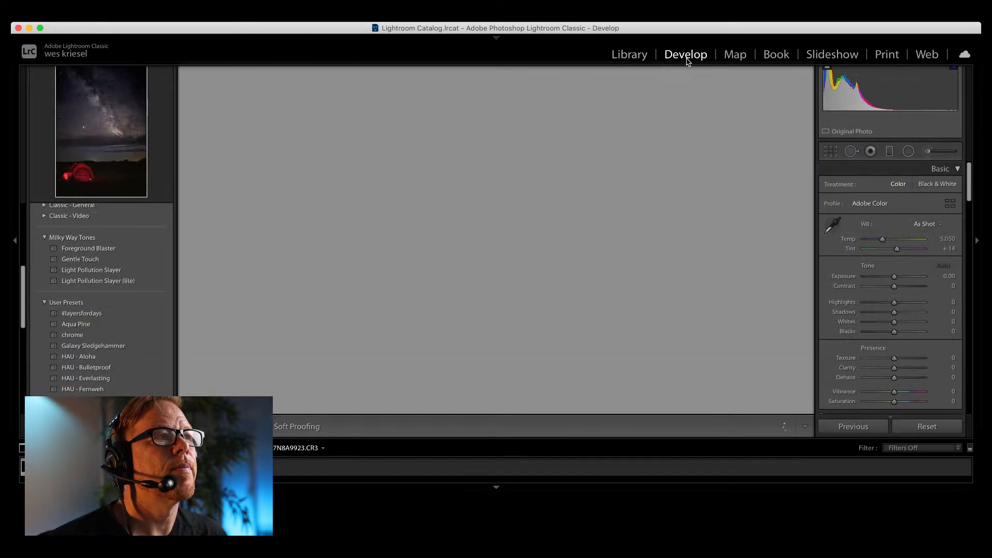
Step: Copy all develop settings from the red-tent photo 7N8A9923 and paste them onto 7N8A5979
right_click(462, 159)
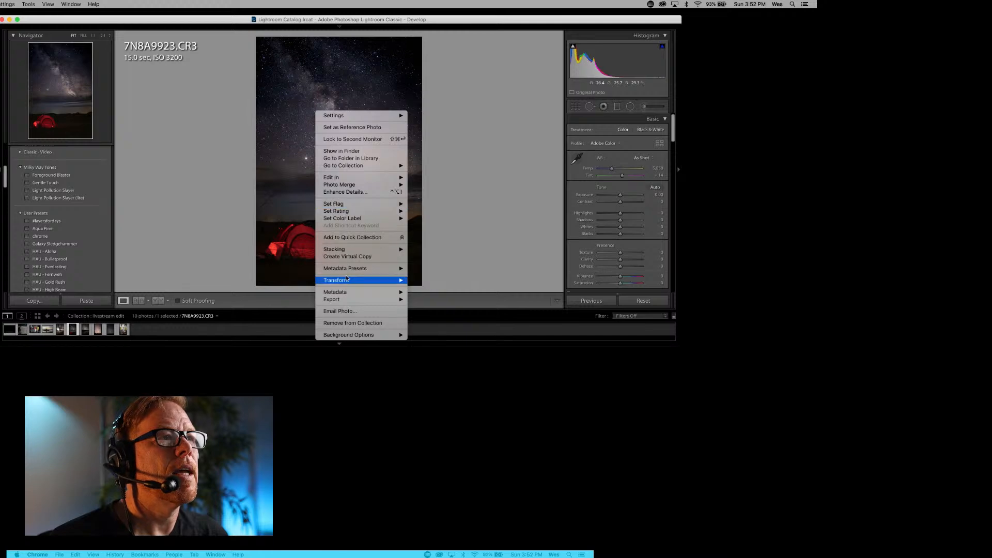
mouse_move(382, 116)
click(435, 146)
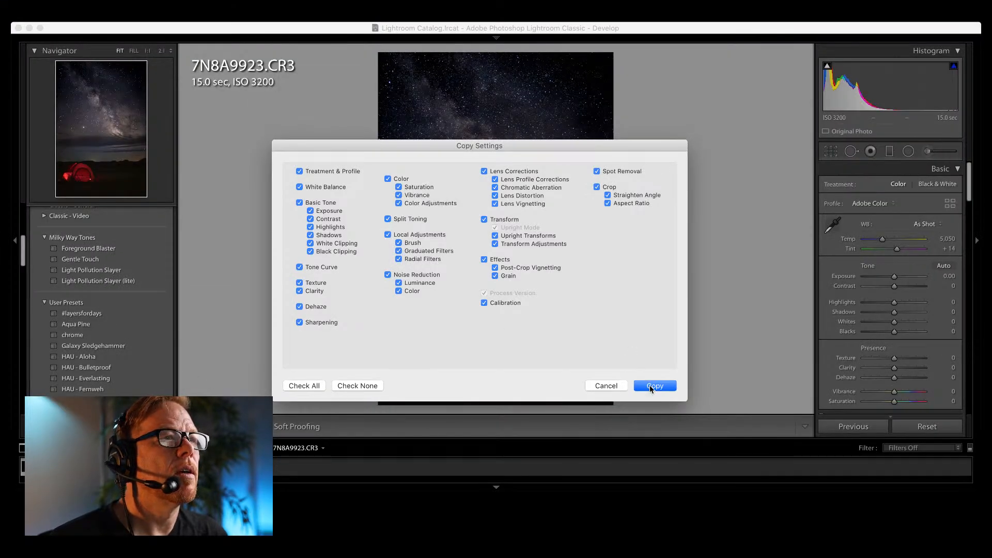
click(651, 388)
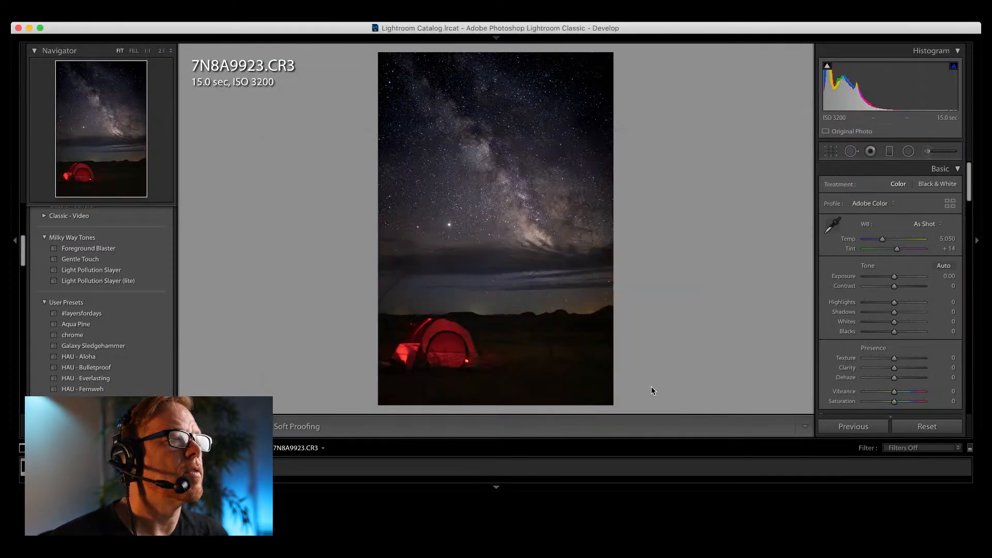
key(Right)
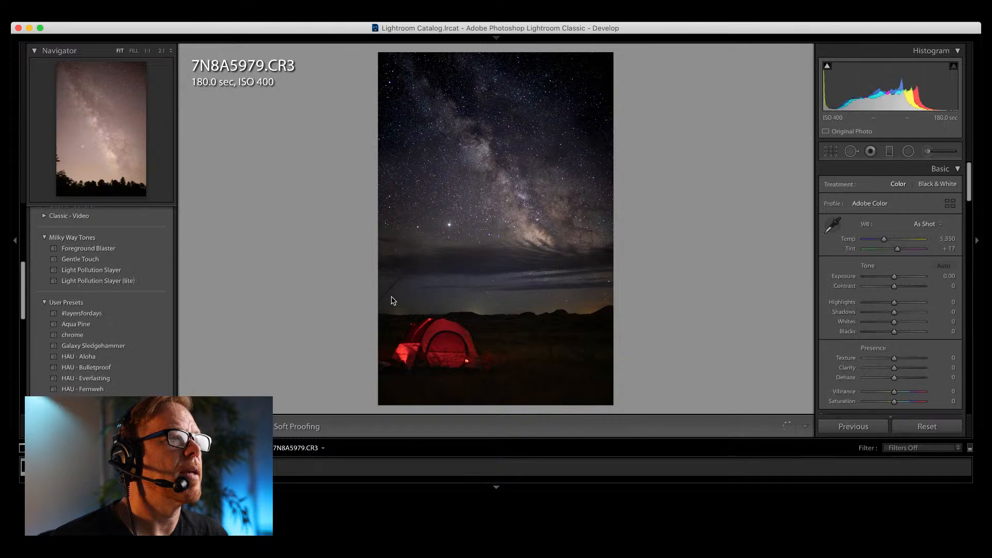
right_click(445, 239)
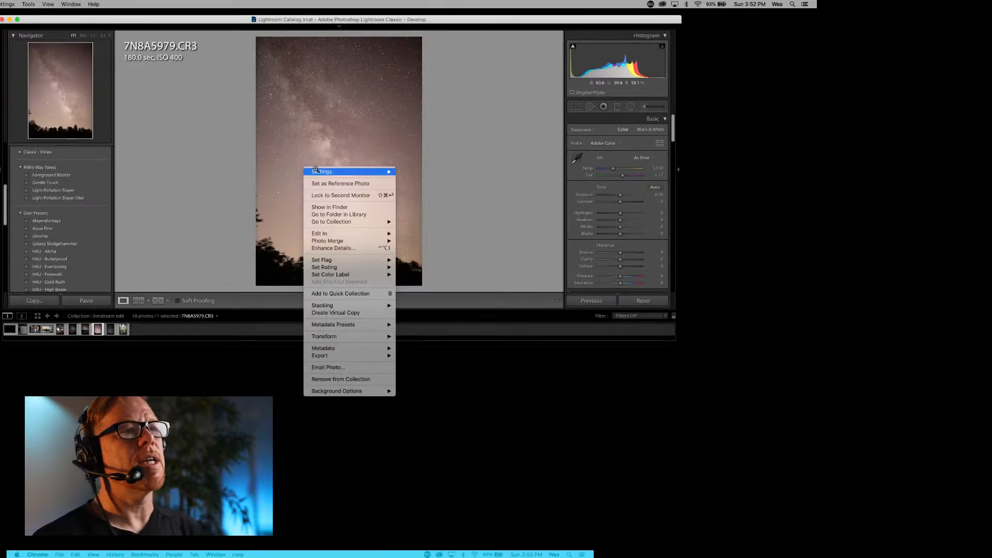
mouse_move(318, 172)
click(411, 210)
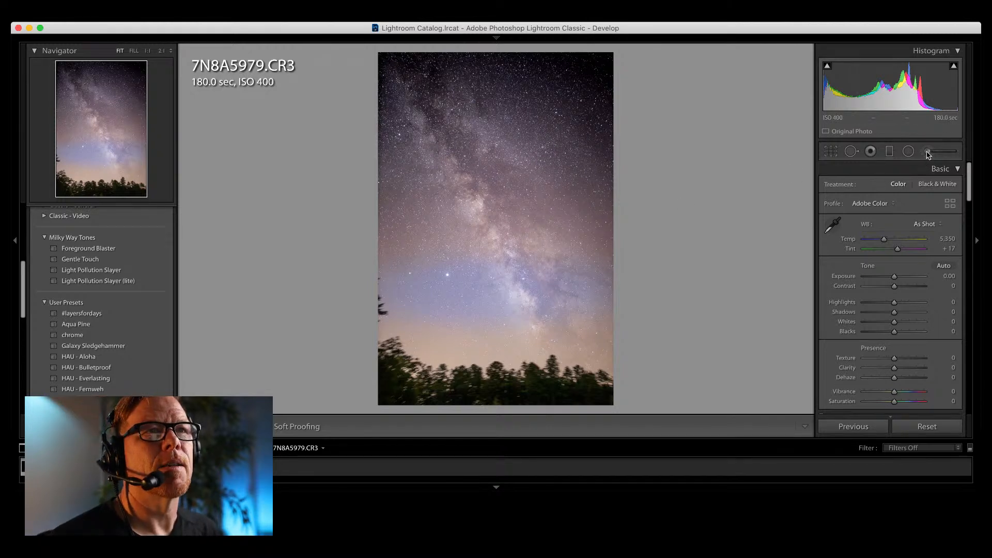
Step: Move the pasted radial filter from the lower sky down below the trees, and reset all of the photo's develop settings
click(908, 151)
drag(490, 291, 645, 332)
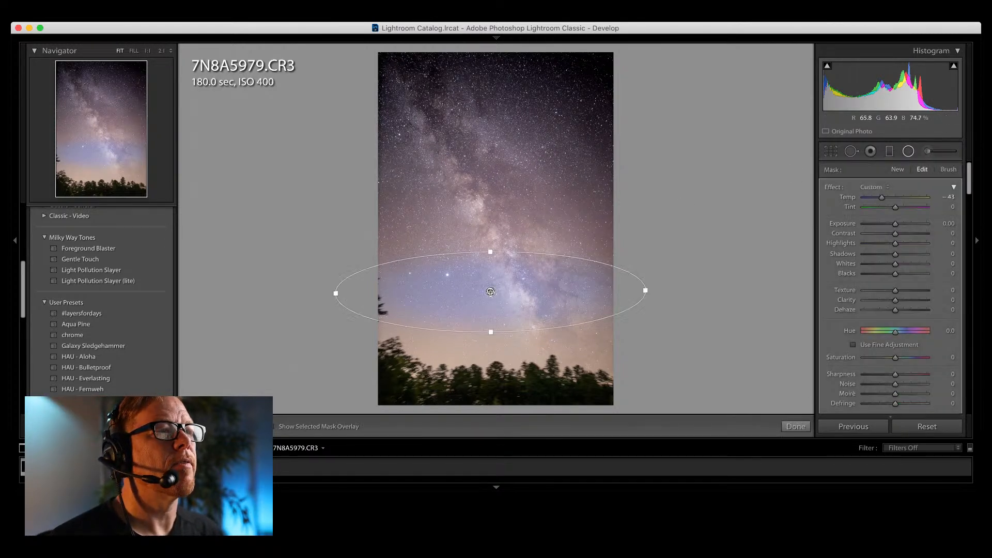
drag(491, 291, 489, 410)
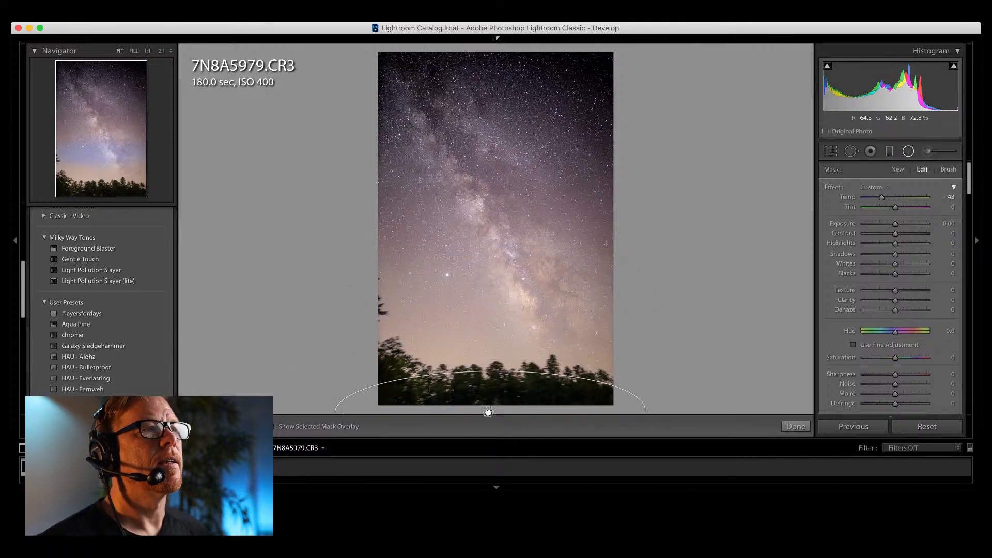
click(920, 428)
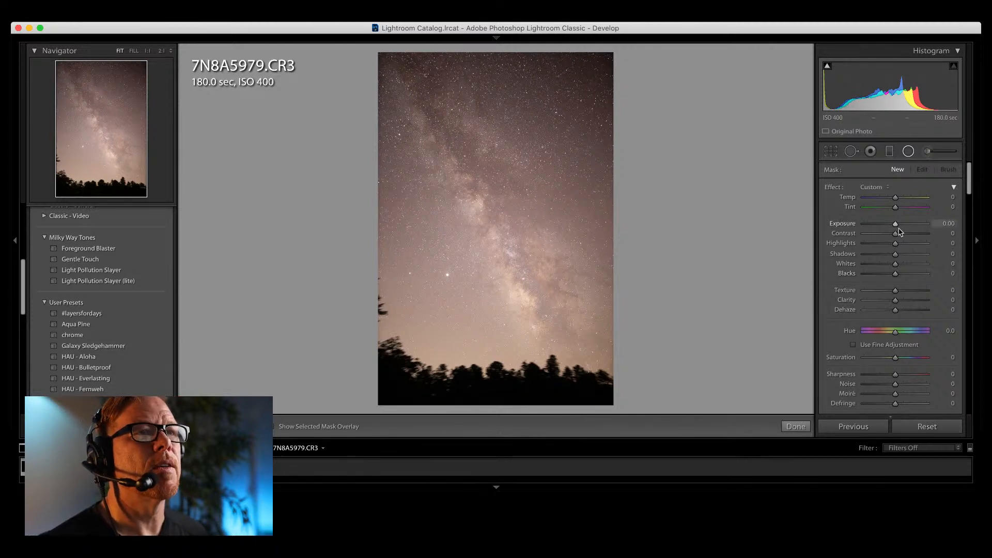
drag(896, 225, 878, 226)
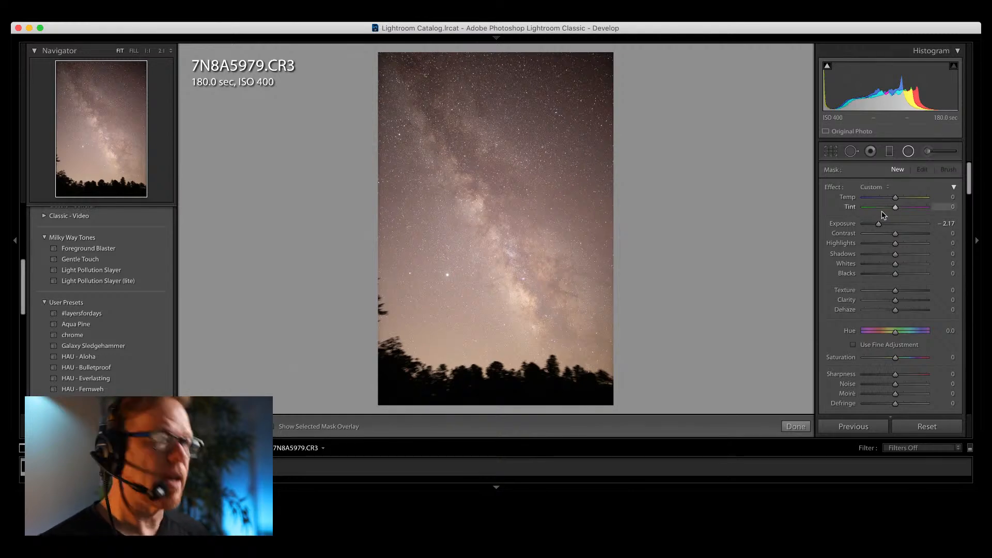
key(super+z)
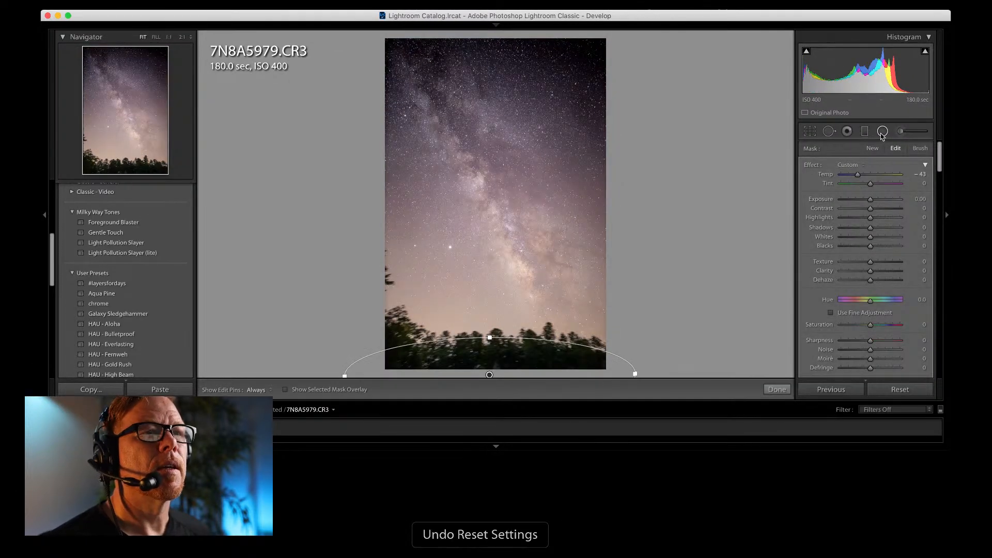
click(882, 132)
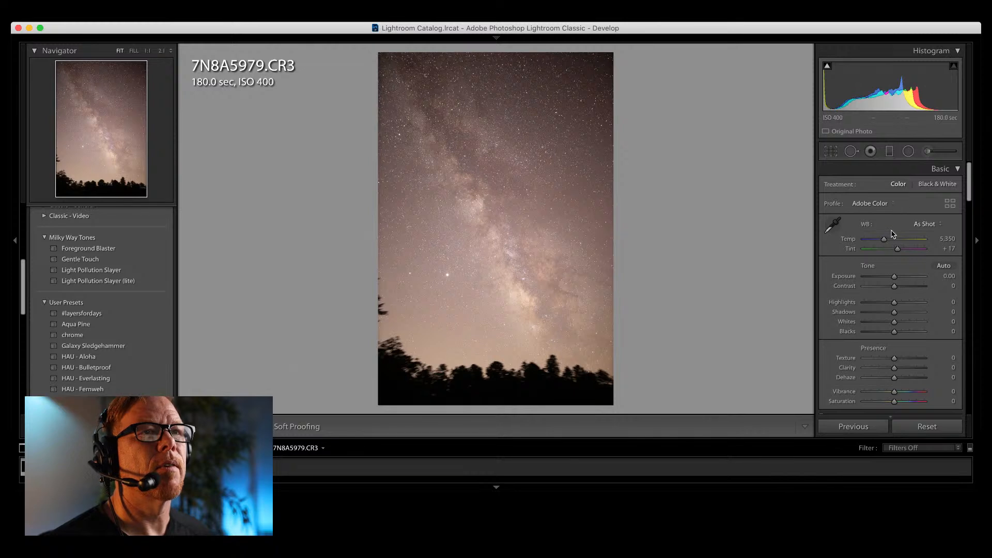
Step: Set 7N8A5979's Exposure to -0.75, Whites to +23, Blacks to -14 and colour temperature to 4,599
drag(895, 276, 888, 277)
drag(894, 331, 901, 326)
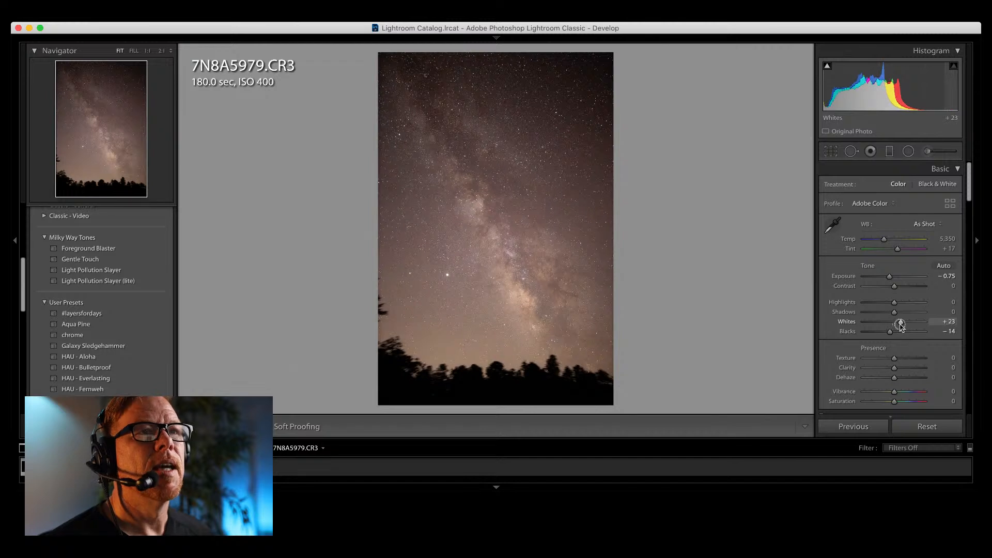
drag(886, 243, 881, 243)
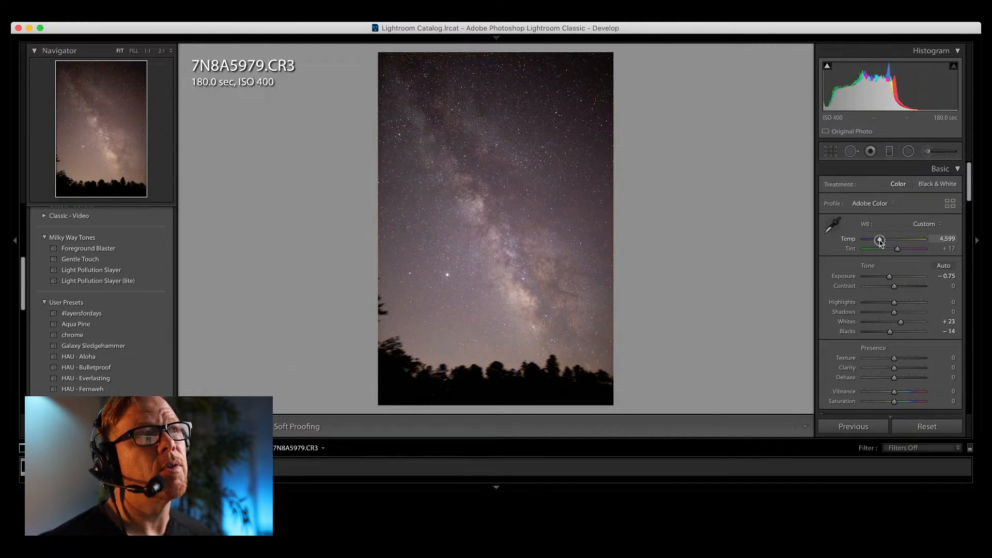
Step: Clear the adjustment brush's leftover Exposure, paint diagonally along the Milky Way, and set the brushed area's Blacks to -6
click(928, 152)
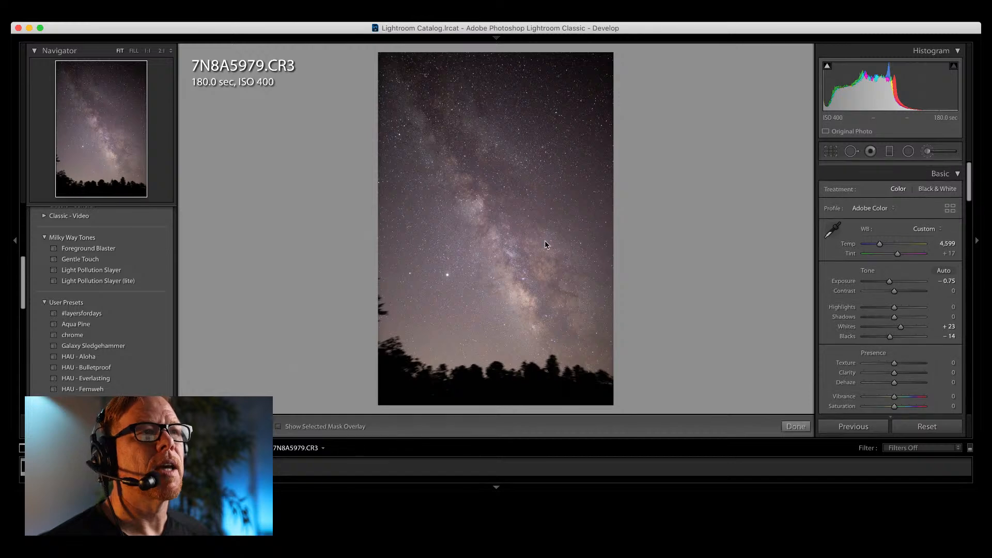
drag(449, 140, 496, 202)
key(super+z)
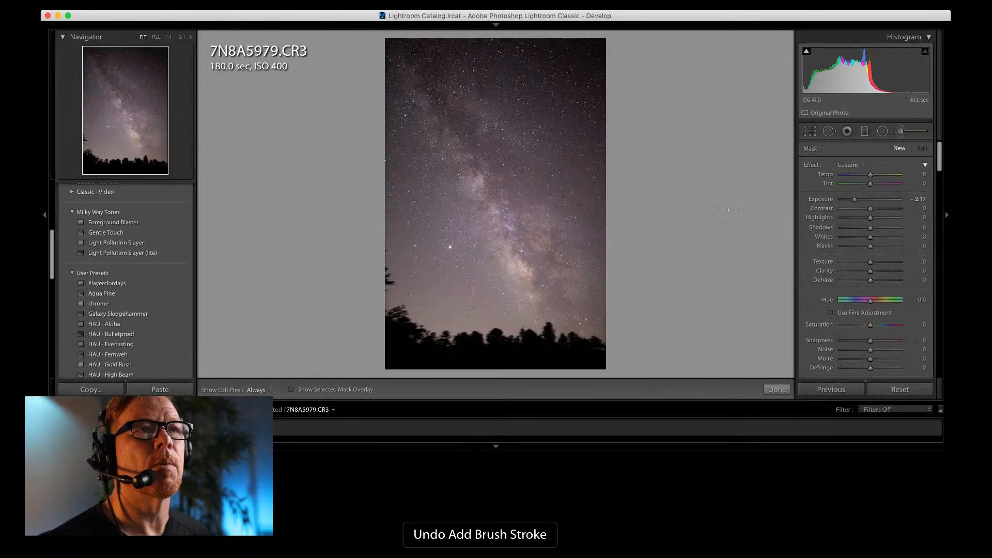
double_click(809, 167)
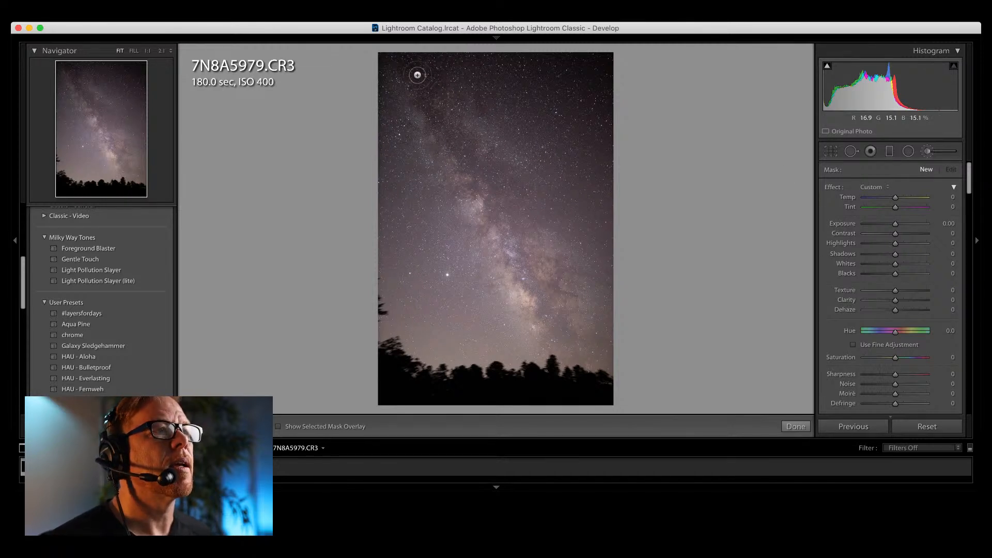
mouse_move(519, 201)
mouse_down()
mouse_move(496, 206)
mouse_move(523, 230)
mouse_move(527, 275)
mouse_move(585, 343)
mouse_up()
drag(895, 273, 895, 277)
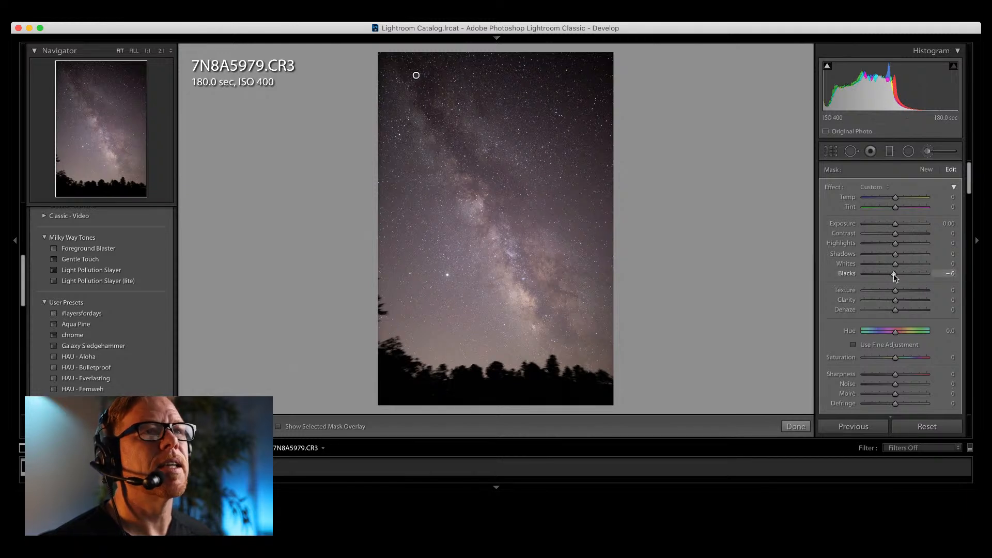
Step: Paint a second brush adjustment starting in the sky just beside the Milky Way's upper end, with Blacks -15 and Whites 10
click(930, 171)
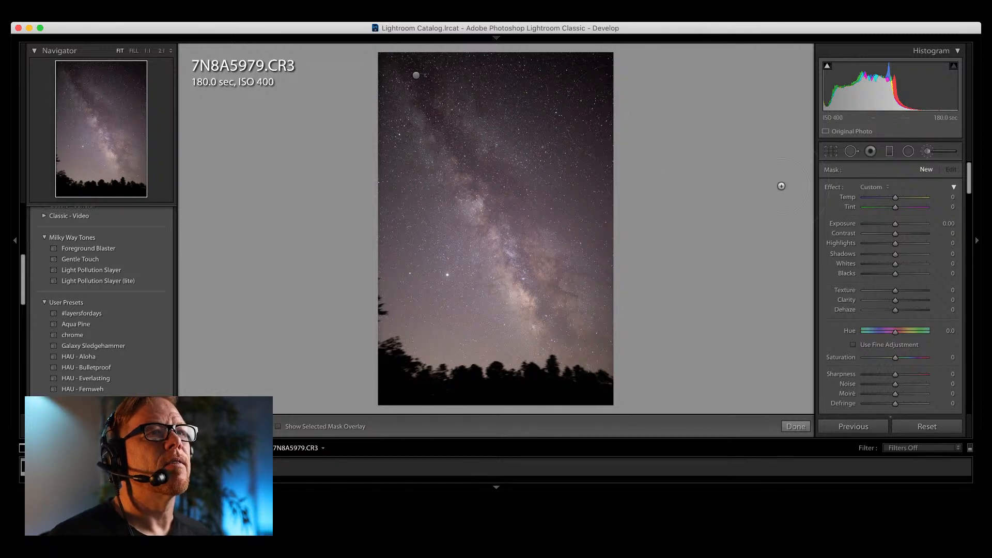
mouse_move(468, 86)
mouse_down()
mouse_move(543, 196)
mouse_move(638, 382)
mouse_move(470, 193)
mouse_up()
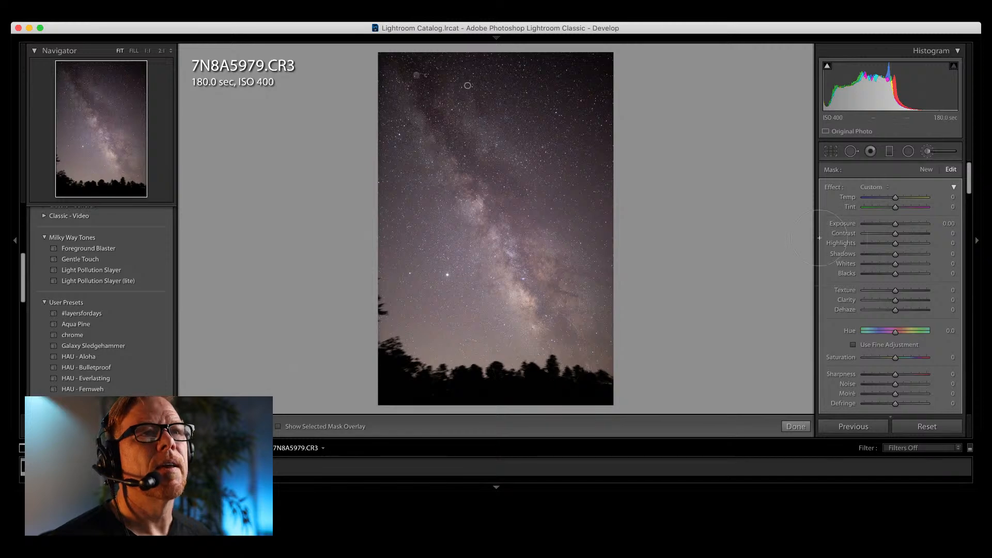
drag(895, 278, 899, 263)
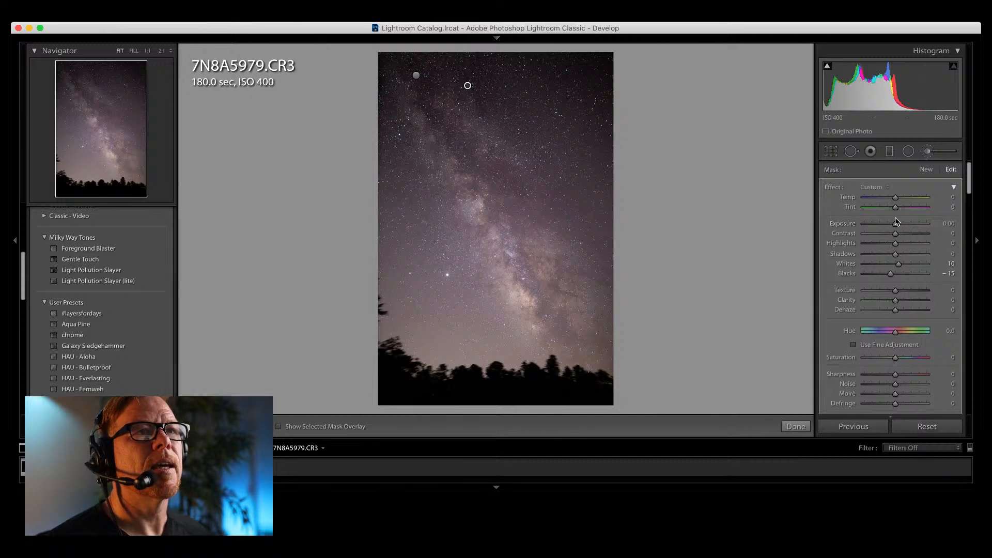
Step: Paint a third brush adjustment from the upper-right sky down towards the trees, with Blacks -7 and Whites 8
click(925, 170)
mouse_move(551, 83)
mouse_down()
mouse_move(580, 128)
mouse_move(597, 204)
mouse_move(505, 66)
mouse_move(465, 342)
mouse_up()
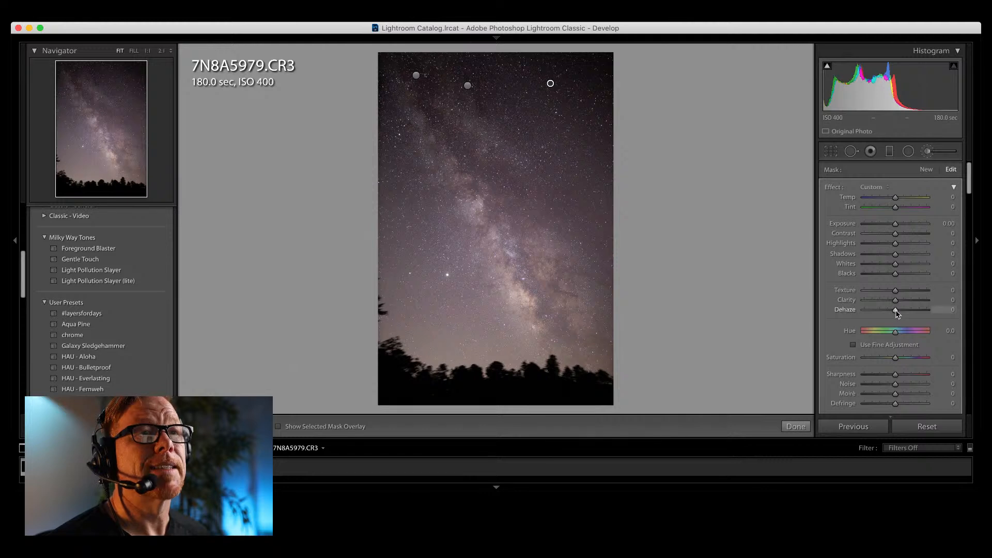
drag(896, 275, 898, 267)
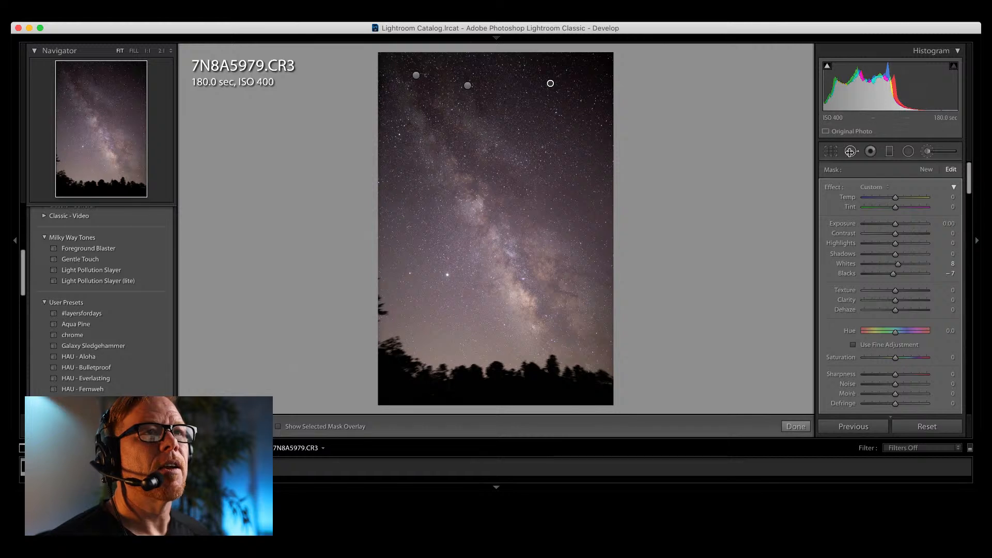
Step: Add a graduated filter from the bottom of the photo up into the mid-sky to darken and cool the glow above the trees
click(877, 155)
drag(461, 397, 470, 240)
drag(895, 223, 891, 198)
click(891, 150)
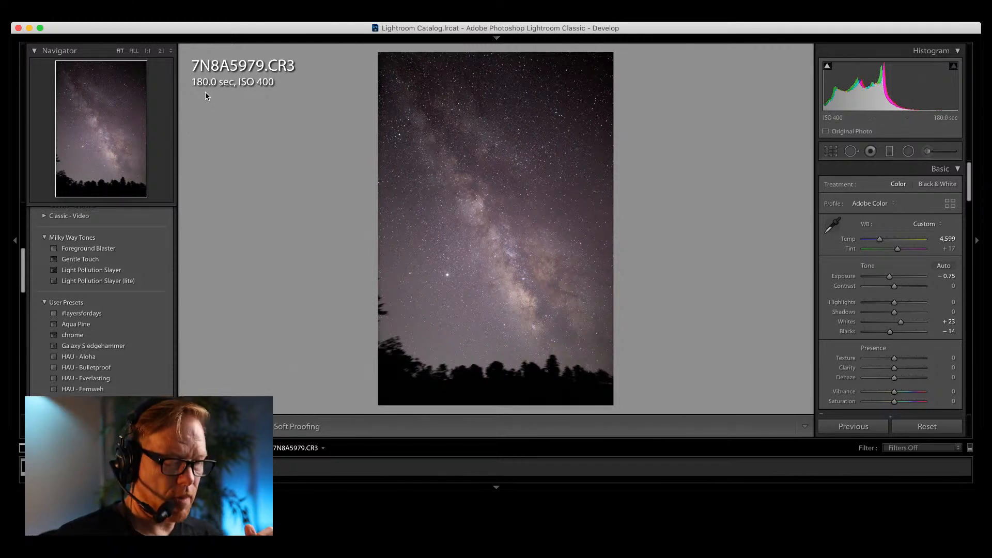
Step: Compare the edited 7N8A5979 with its unedited version several times, ending on the edited version
key(backslash)
key(backslash)
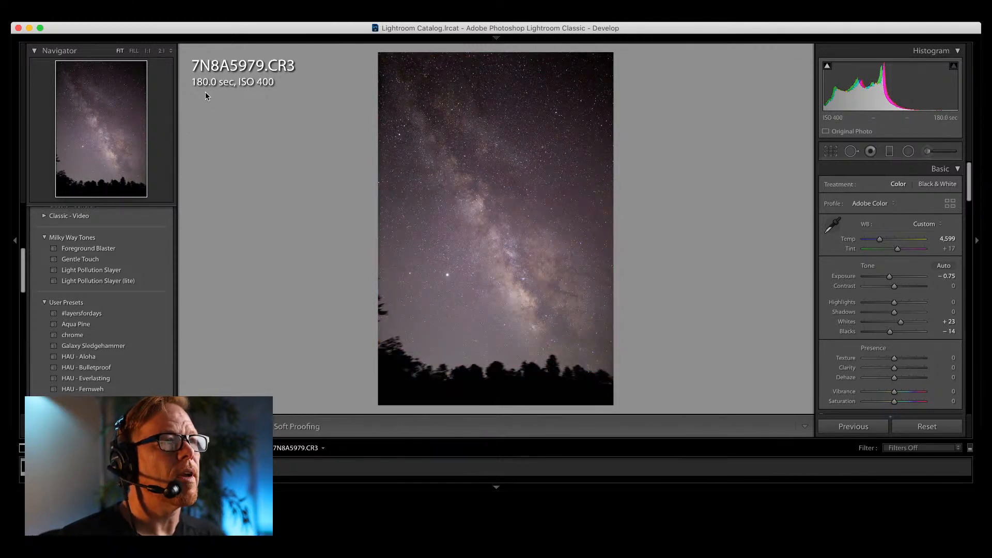
key(backslash)
key(backslash)
key(backslash)
key(backslash)
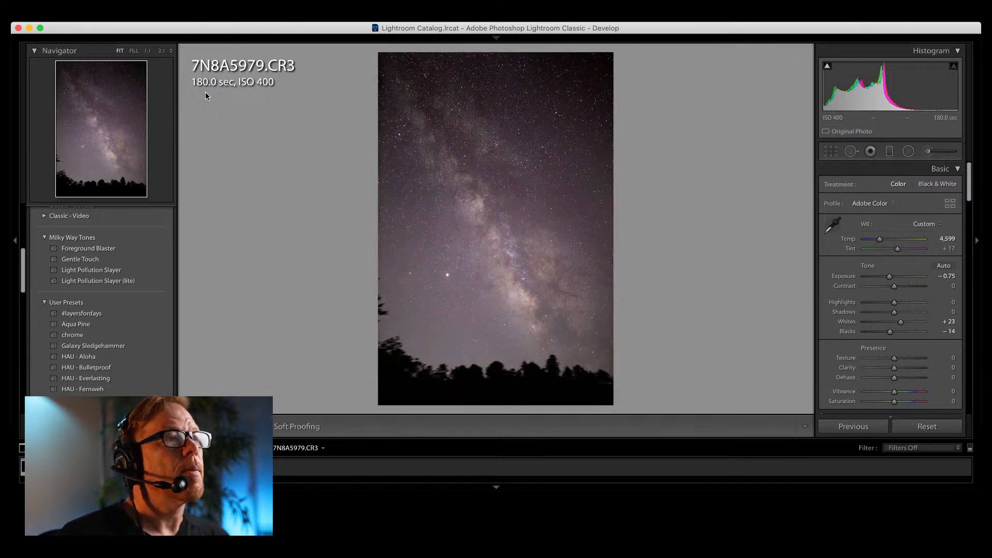
Step: Create a virtual copy of the edited Milky Way photo 7N8A5979
right_click(553, 193)
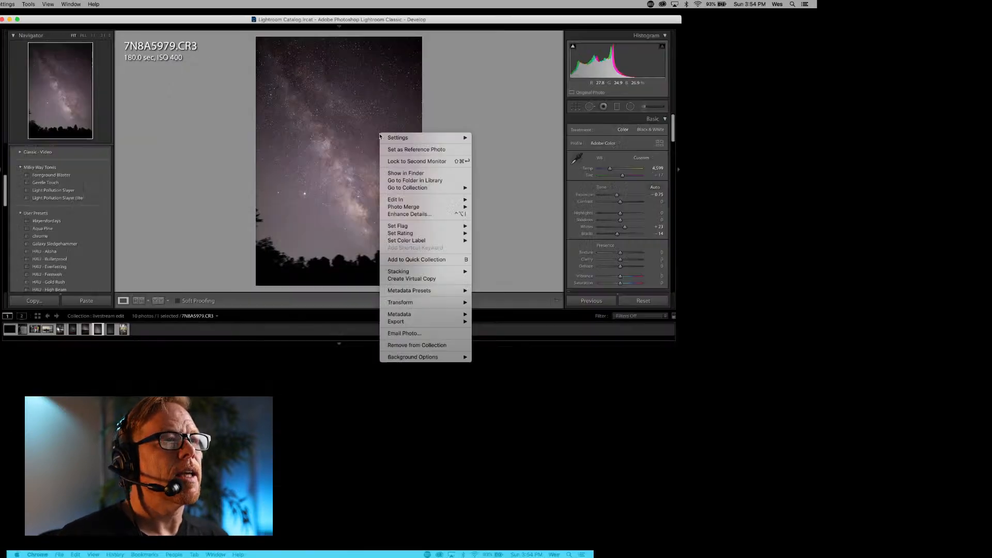
click(425, 279)
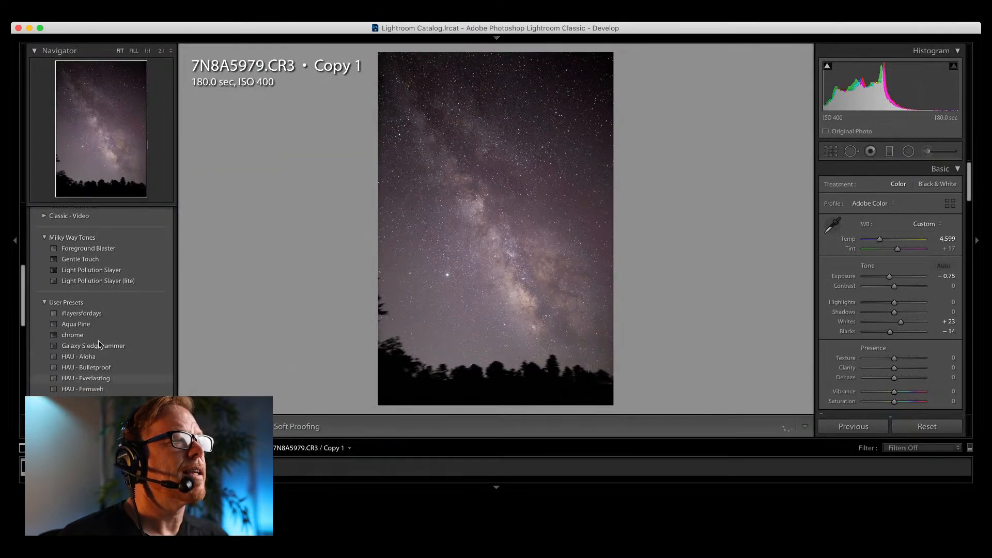
Step: Try the Galaxy Sledgehammer preset on the virtual copy with Exposure lowered to +0.05
mouse_move(96, 349)
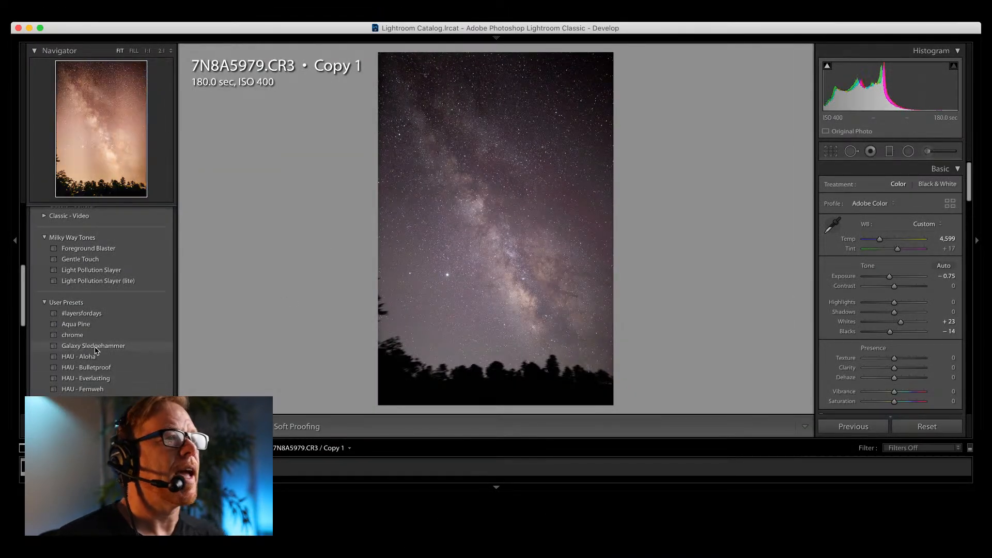
click(95, 350)
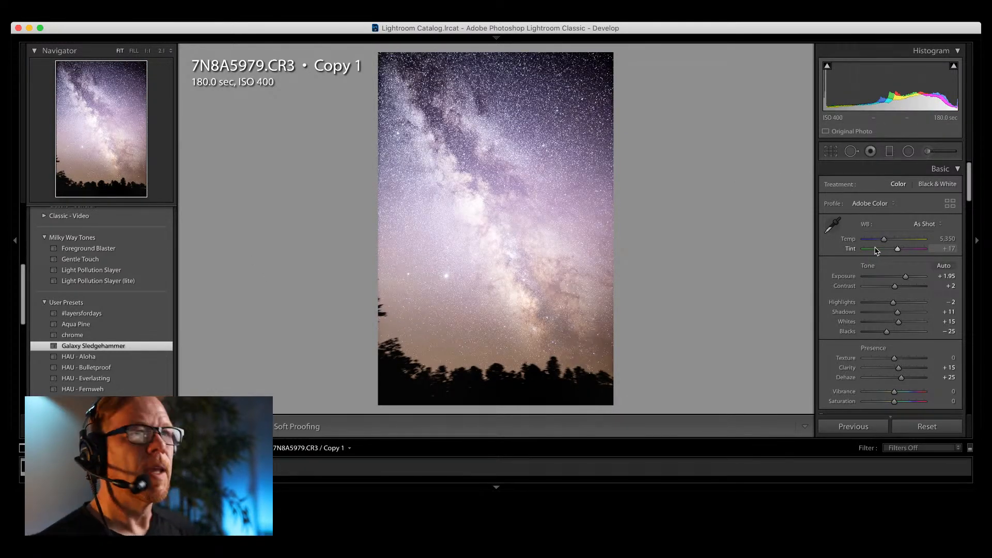
drag(908, 278, 896, 281)
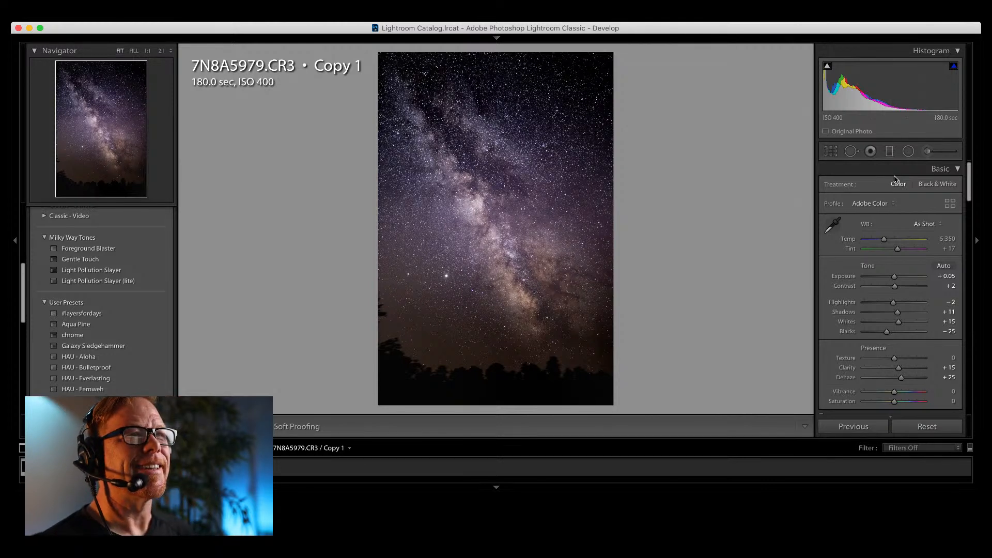
Step: Reset the virtual copy's edits and restyle it with the Light Pollution Slayer preset at Exposure -0.15
click(927, 428)
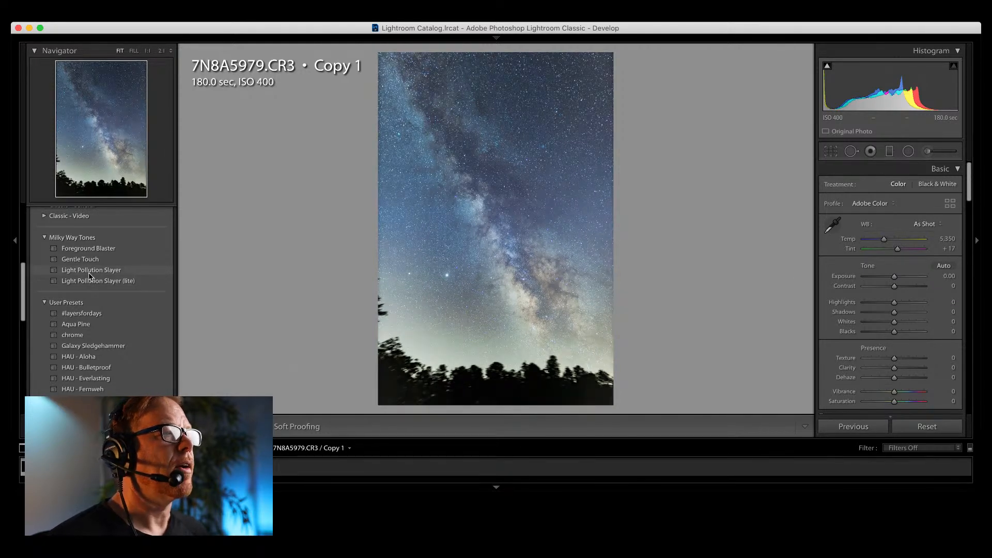
click(90, 270)
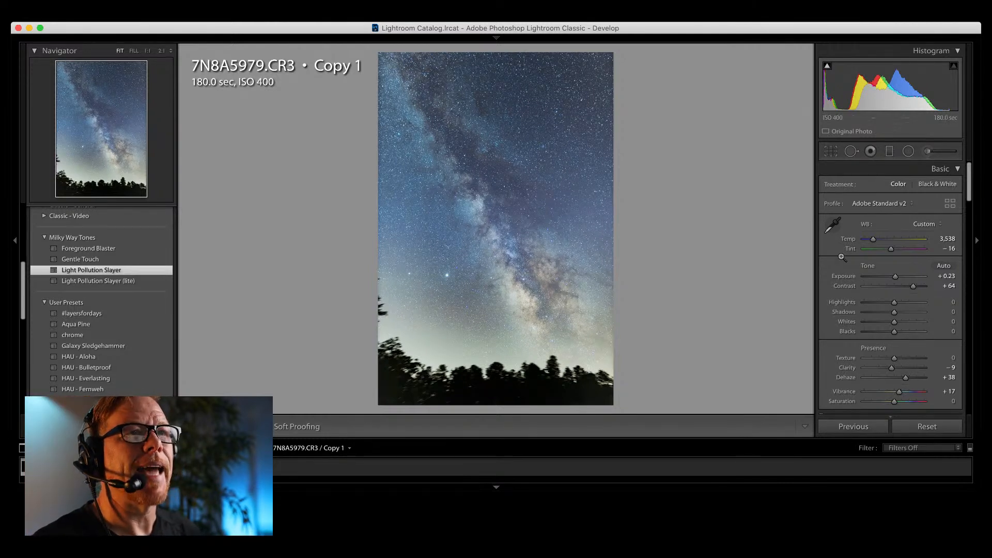
drag(895, 276, 892, 278)
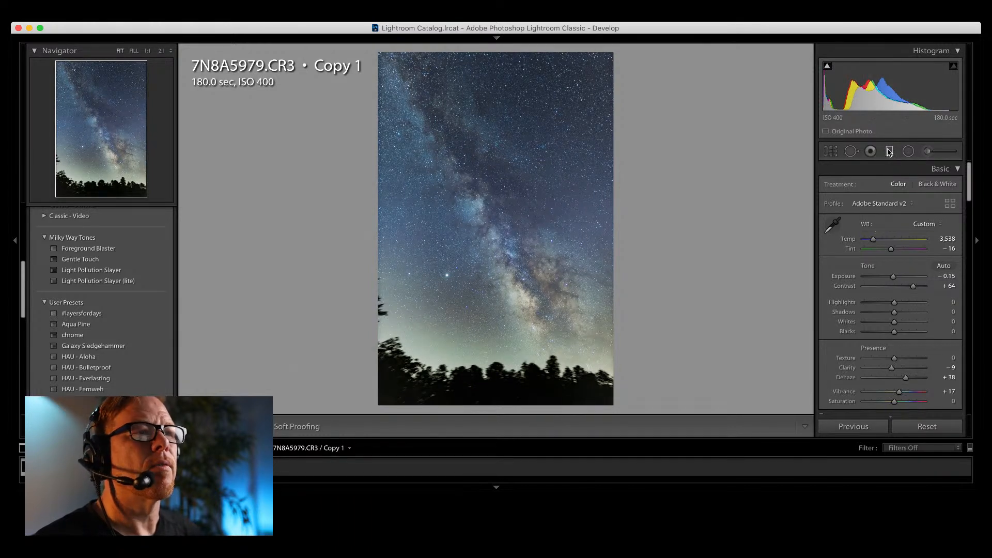
Step: Try a graduated filter from the bottom of the photo up past the mid-sky with Temp -15 and Exposure -1.05
key(m)
drag(455, 401, 461, 231)
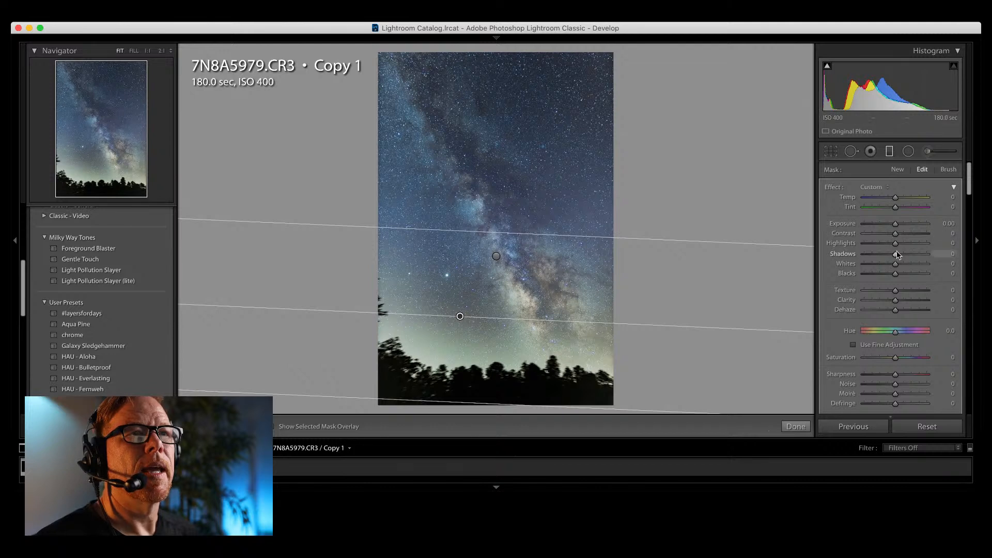
drag(896, 198, 887, 224)
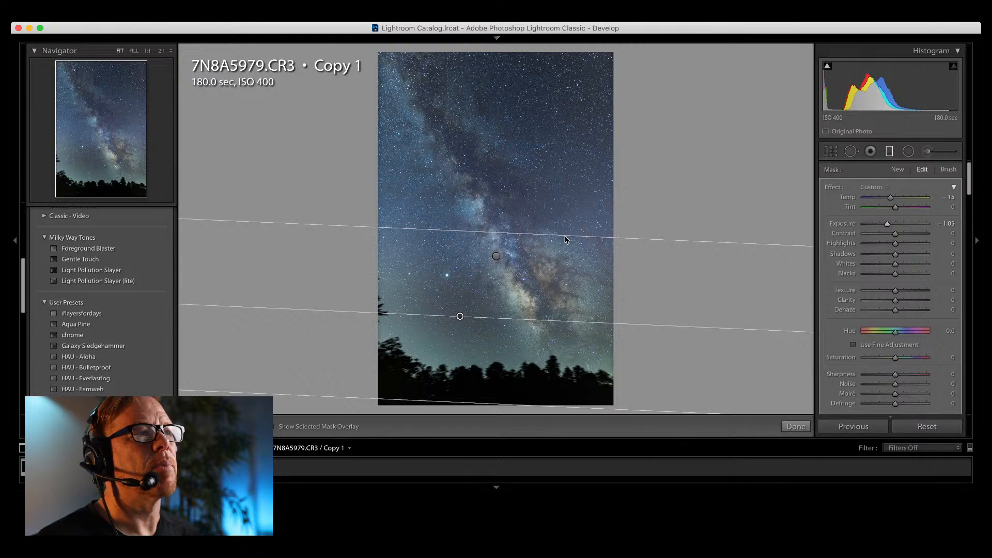
drag(565, 230, 564, 212)
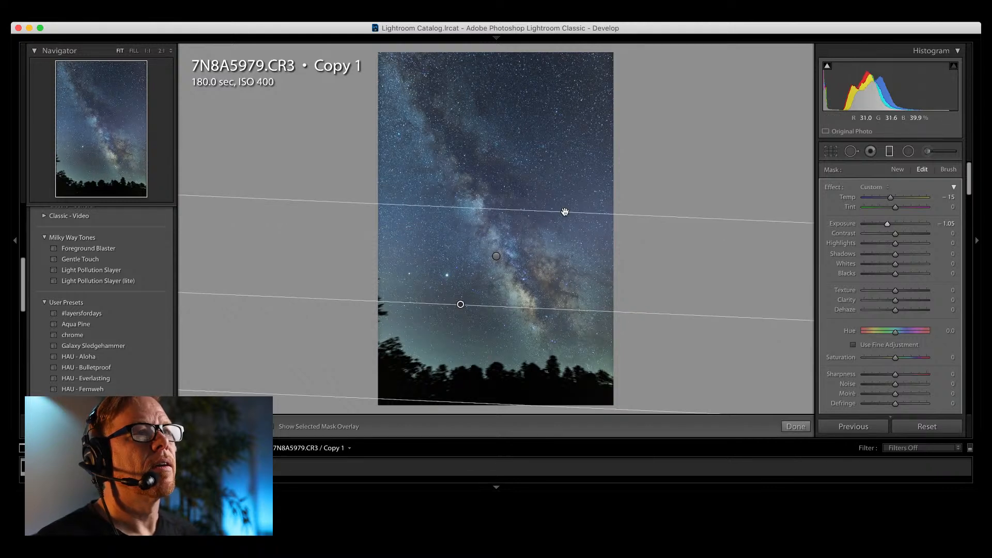
click(890, 152)
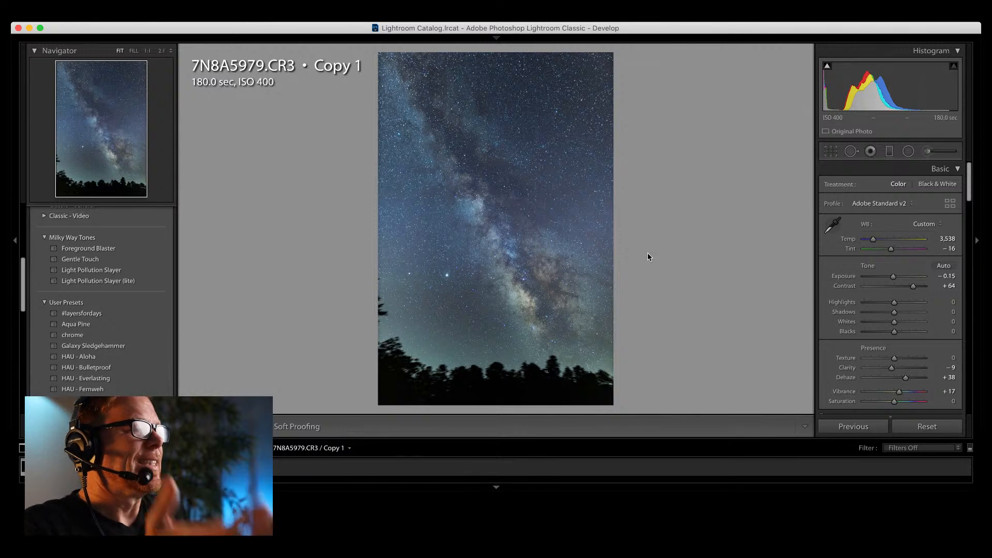
Step: Delete the graduated filter just added over the trees and lower sky
click(889, 152)
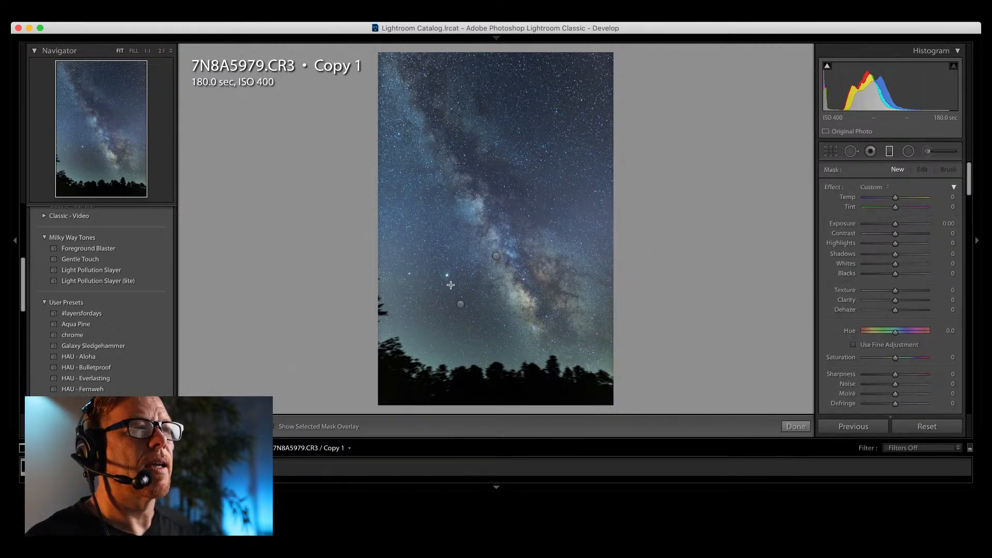
click(462, 305)
key(Delete)
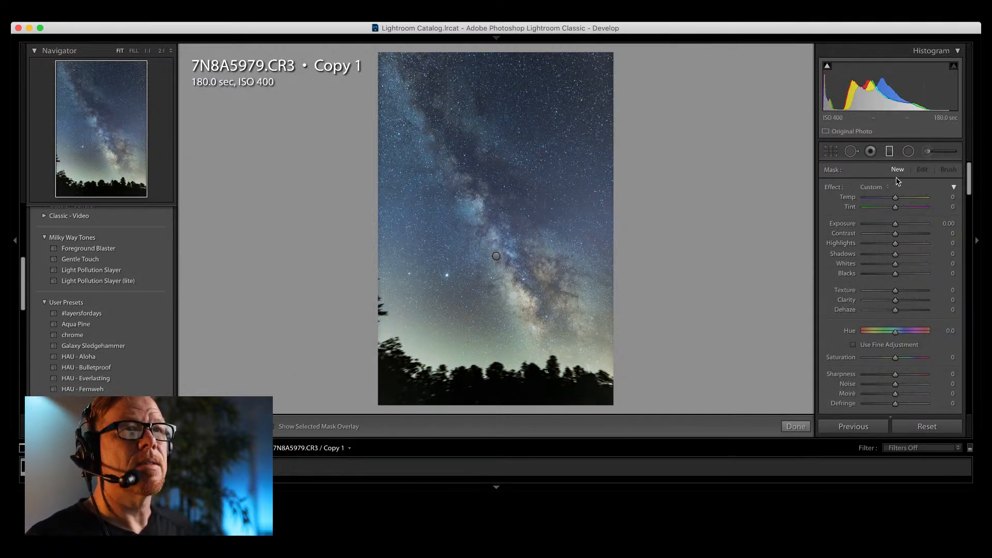
Step: Paint a brush adjustment over the left side of the sky with Exposure -0.18, Temp -3 and Blacks -6
click(928, 151)
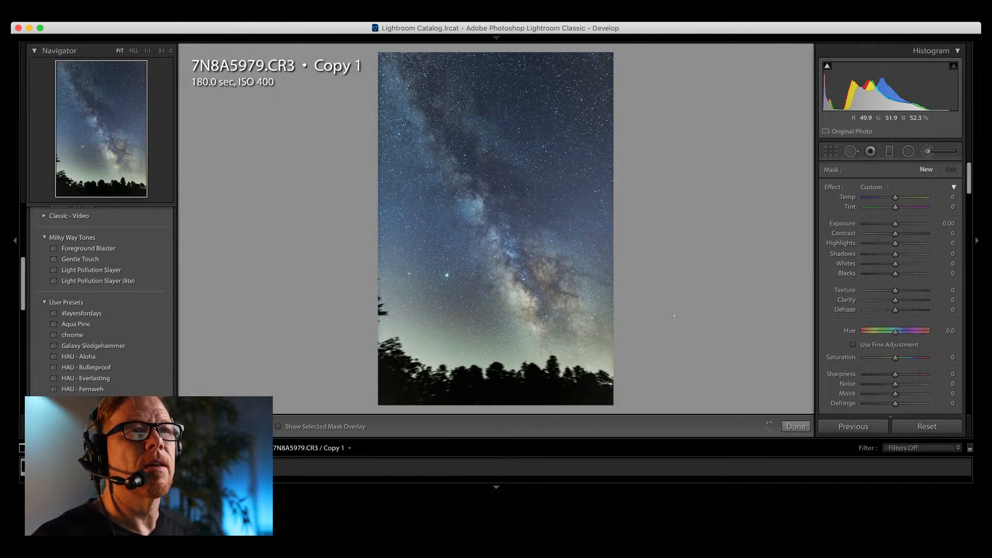
drag(674, 316, 678, 315)
drag(895, 224, 894, 198)
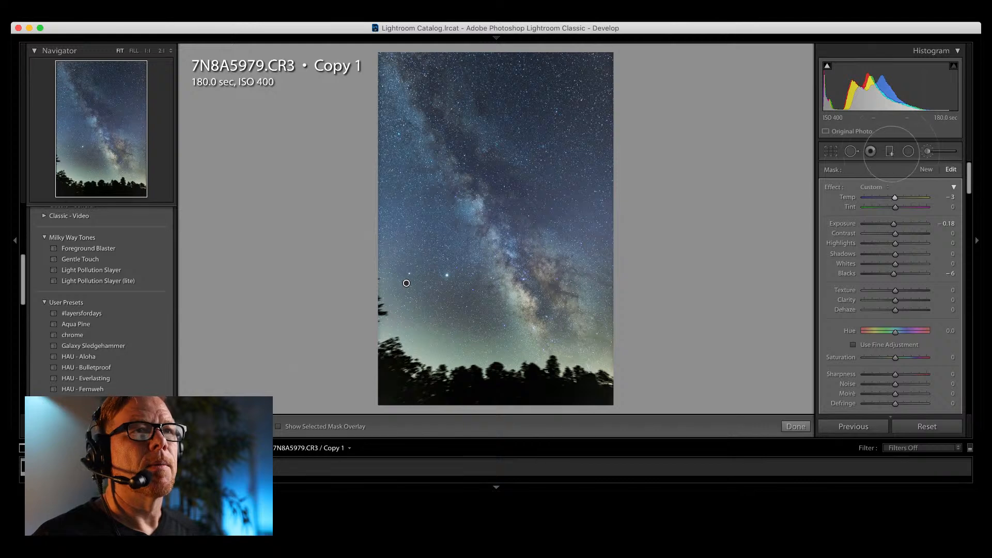
Step: Add a graduated filter from the bottom of the photo into the low sky with Exposure -0.53 and Temp -12
click(926, 170)
drag(419, 403, 433, 293)
drag(896, 223, 890, 225)
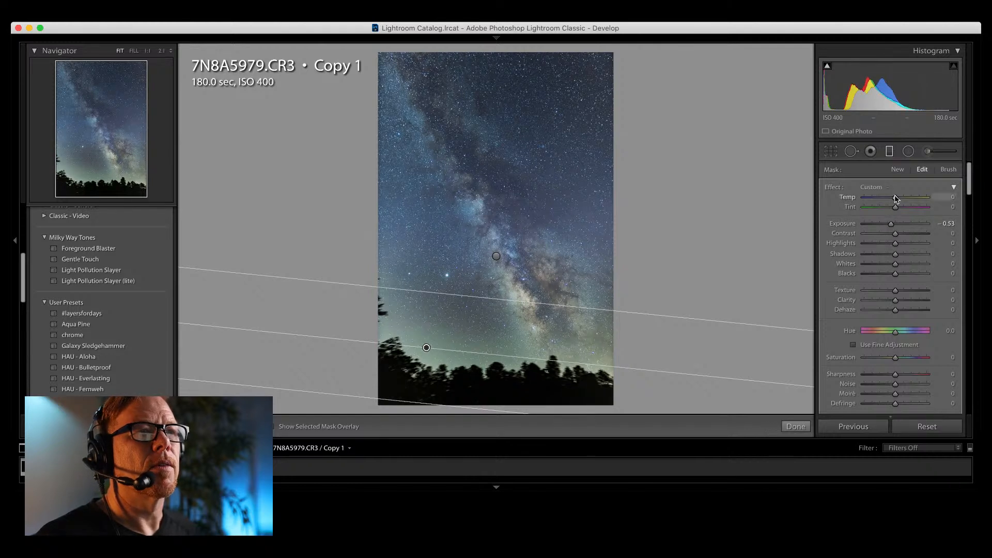
drag(894, 197, 891, 198)
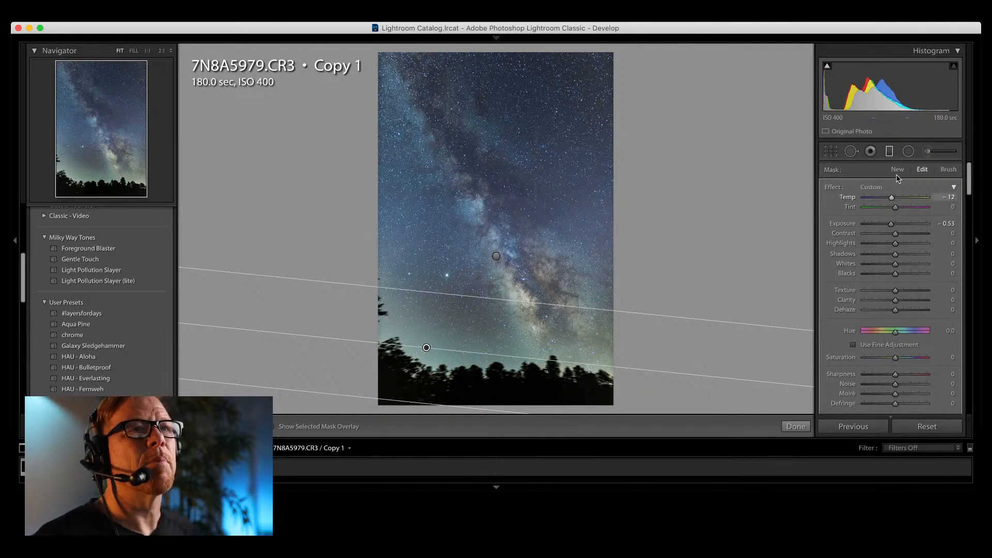
click(889, 151)
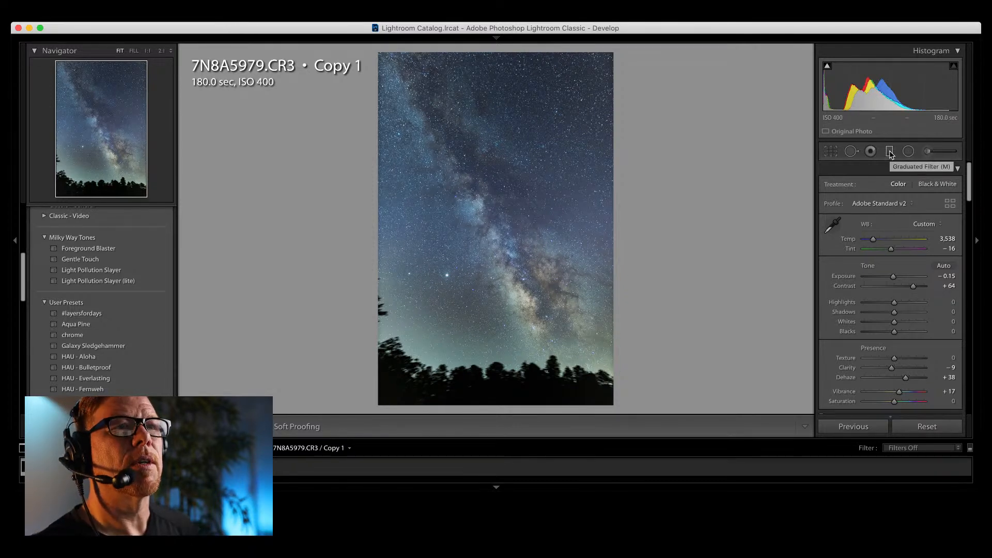
Step: Shift the greenish sky glow in the HSL hue adjustments with Aqua +87 and Blue +5
scroll(880, 305, down, 5)
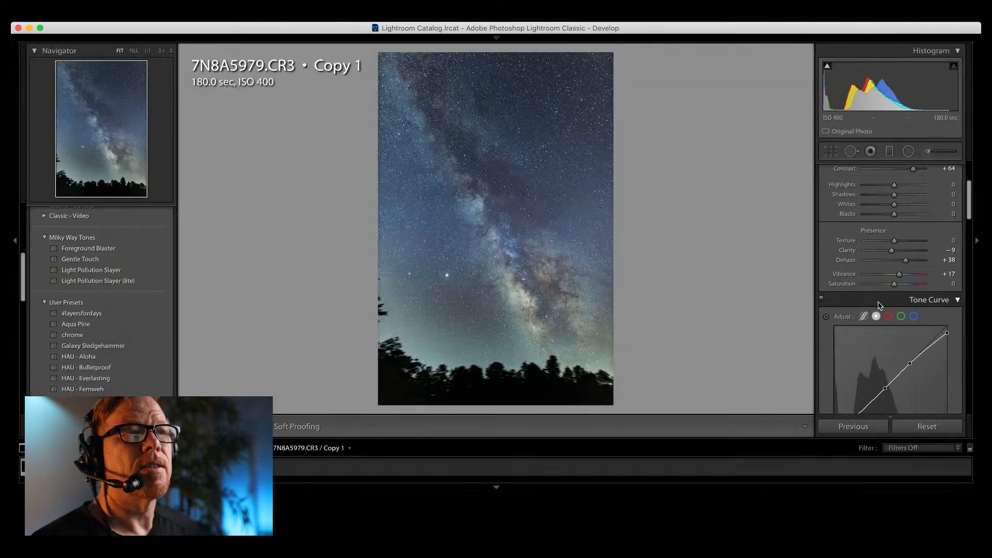
scroll(879, 305, down, 10)
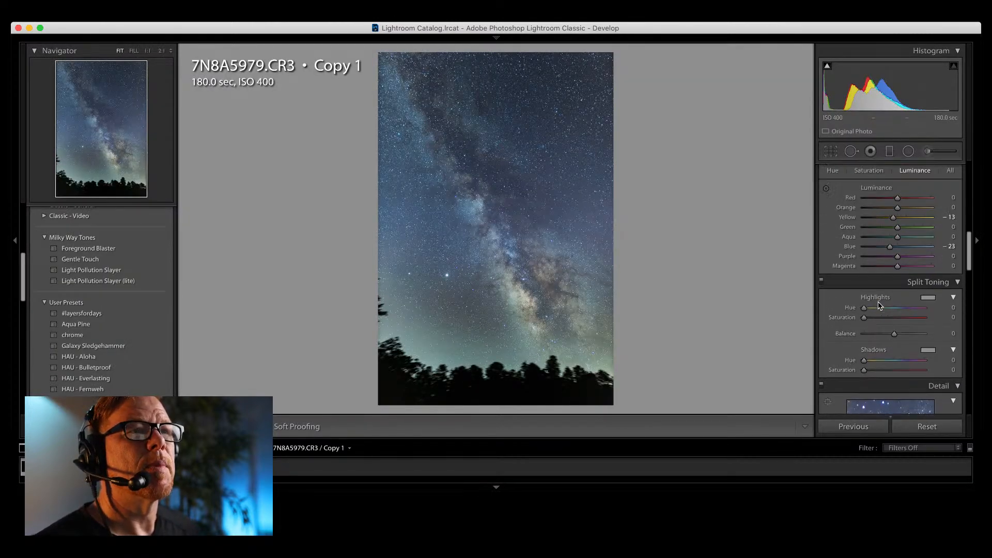
scroll(880, 305, up, 1)
click(843, 199)
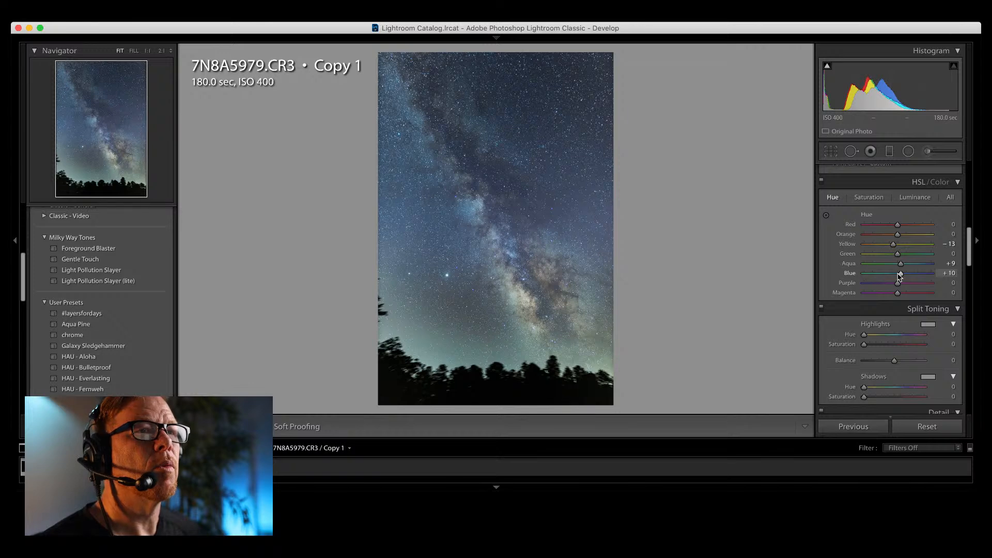
mouse_move(899, 276)
mouse_down()
mouse_move(909, 277)
mouse_move(897, 281)
mouse_up()
drag(901, 263, 926, 267)
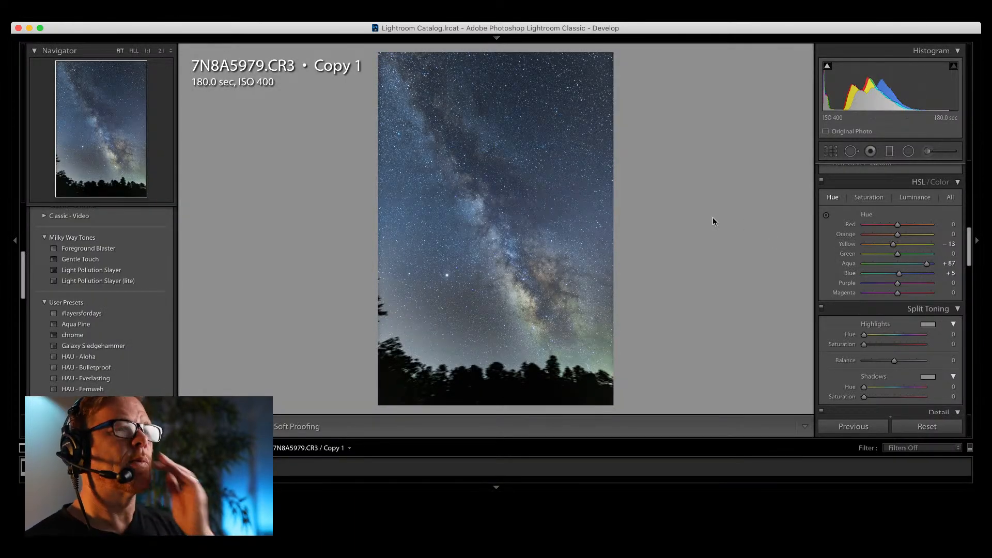
Step: Paint a brush adjustment down the lower-left edge of the sky with Exposure -0.59
click(928, 152)
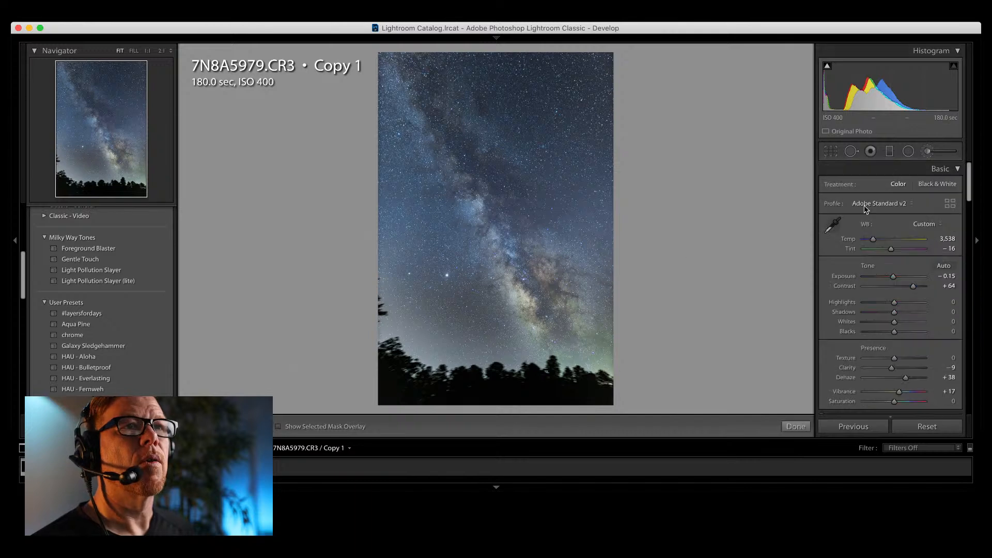
mouse_move(381, 315)
mouse_down()
mouse_move(426, 366)
mouse_move(379, 302)
mouse_move(393, 357)
mouse_up()
drag(895, 222, 891, 228)
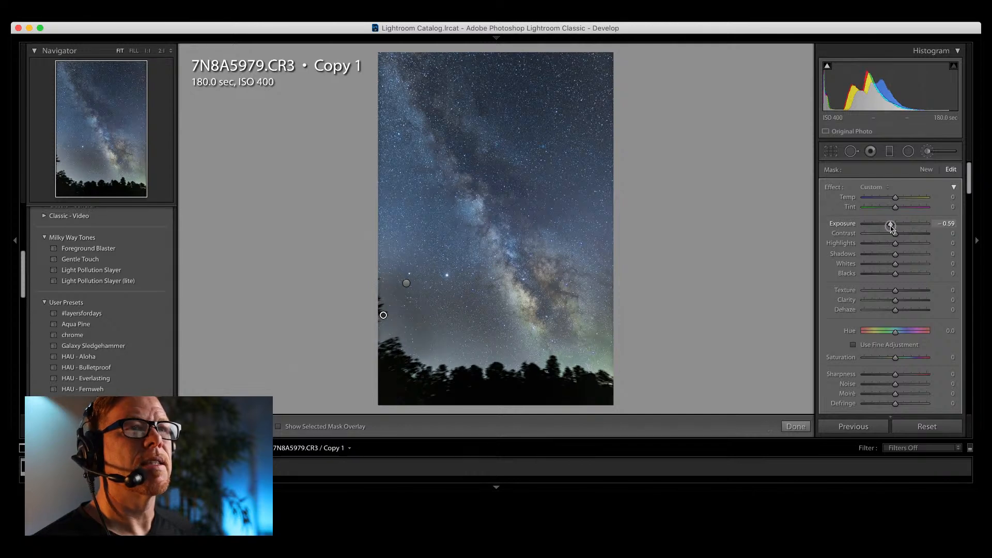
Step: Paint a new brush adjustment over the glow above the trees in the photo's lower right with Exposure -0.38
click(926, 170)
mouse_move(596, 359)
mouse_down()
mouse_move(581, 352)
mouse_move(594, 357)
mouse_up()
drag(895, 229, 893, 229)
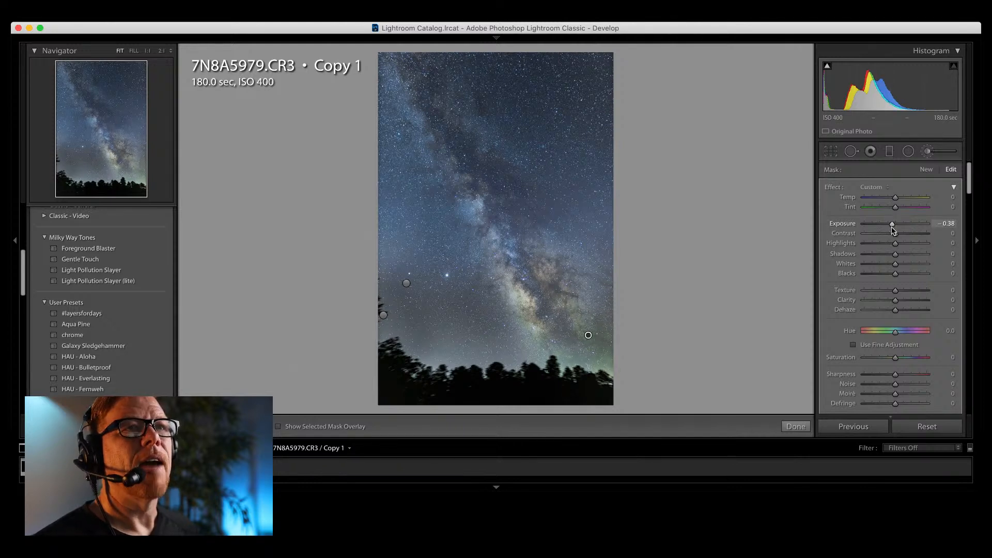
click(928, 150)
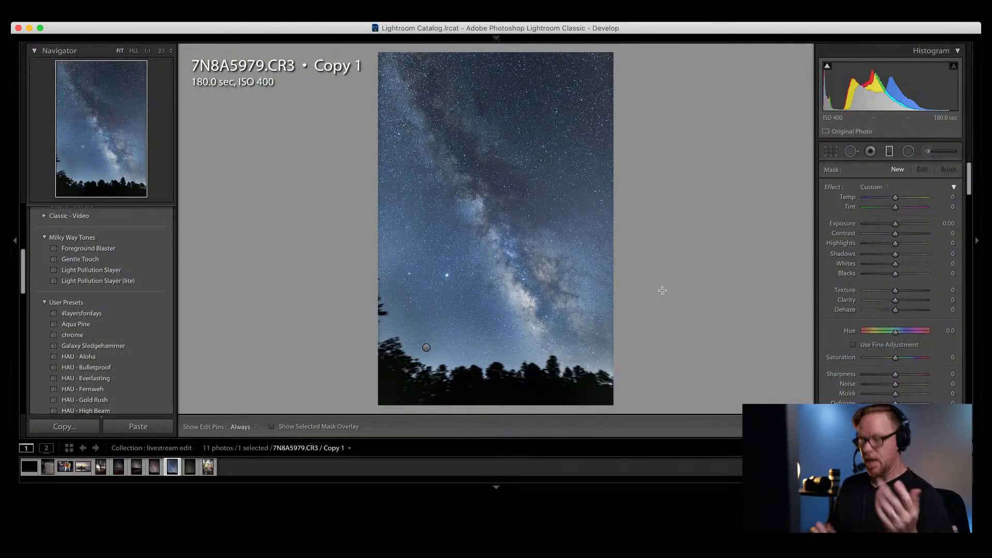
Step: Undo the removal of the mid-sky graduated filter to see its mask, and delete the filter again
key(super+z)
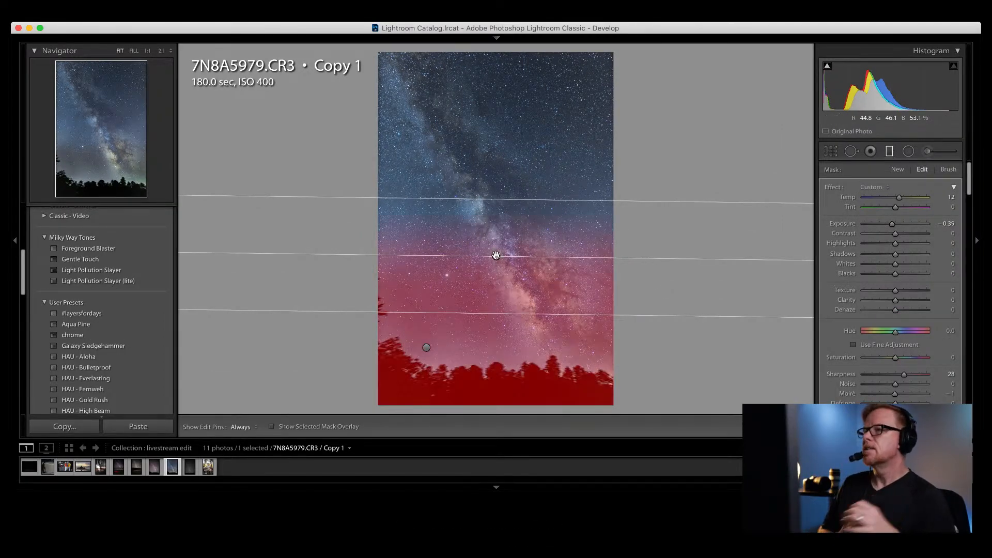
key(Delete)
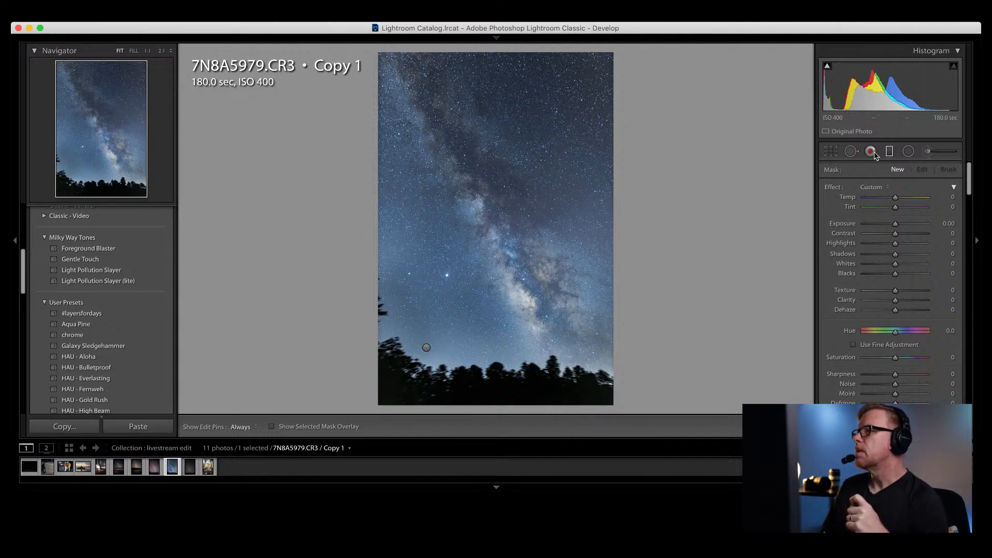
Step: Heal away the tree branches at the photo's left edge at Opacity 100, sampling from the clear sky beside them
click(851, 152)
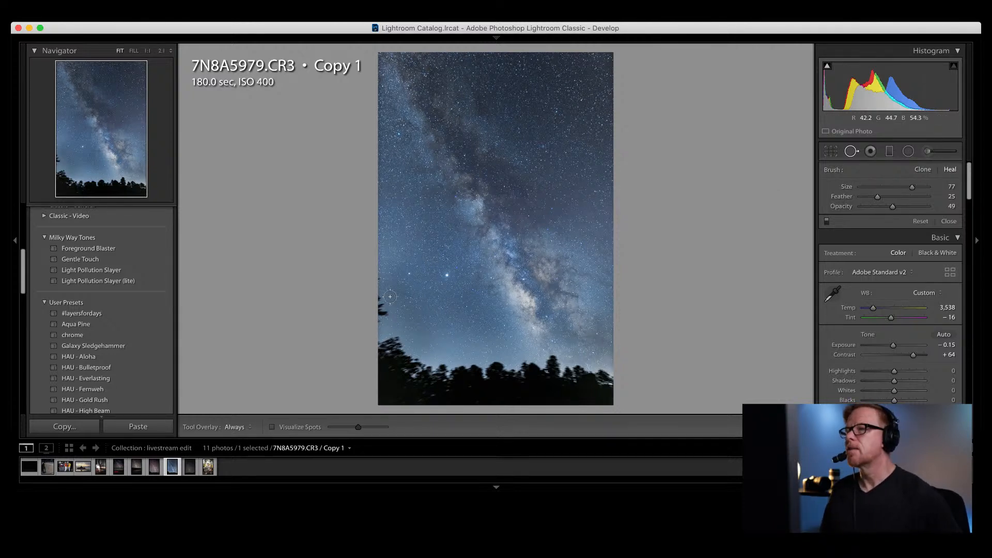
drag(386, 310, 374, 283)
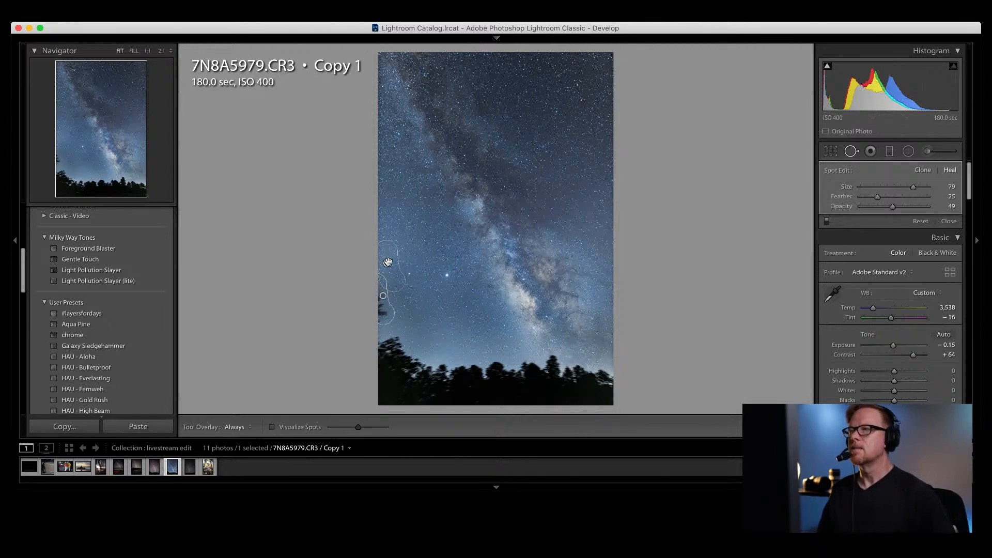
drag(893, 208, 930, 208)
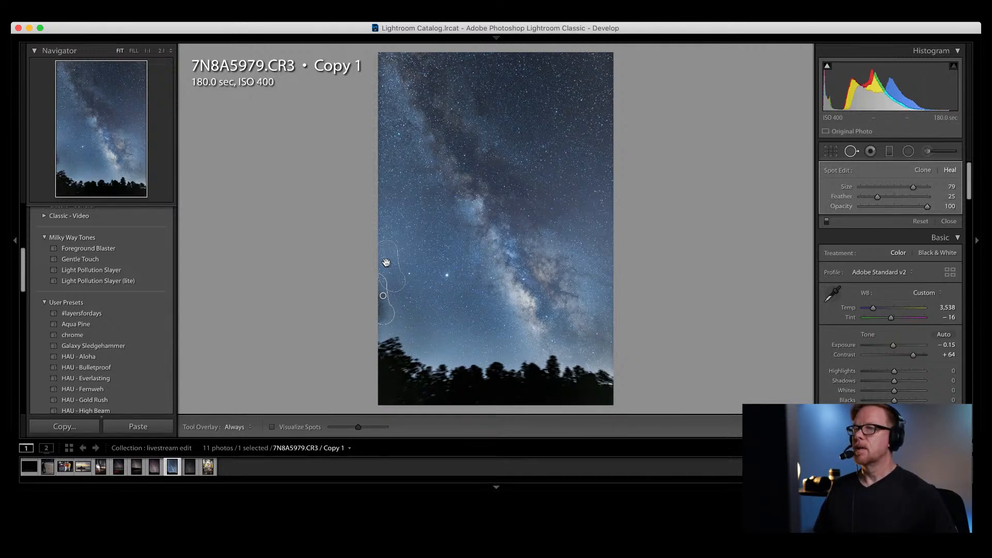
drag(386, 262, 401, 263)
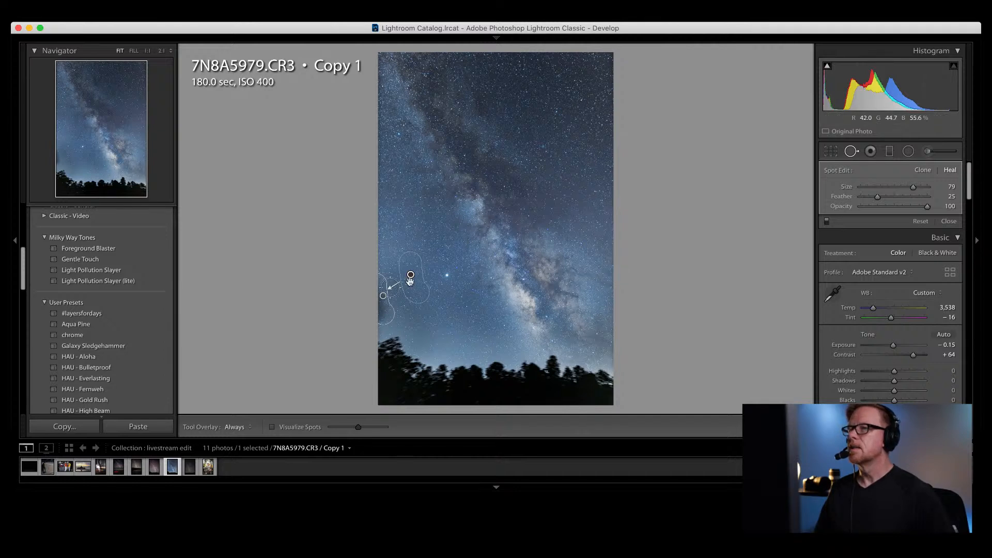
drag(409, 274, 414, 295)
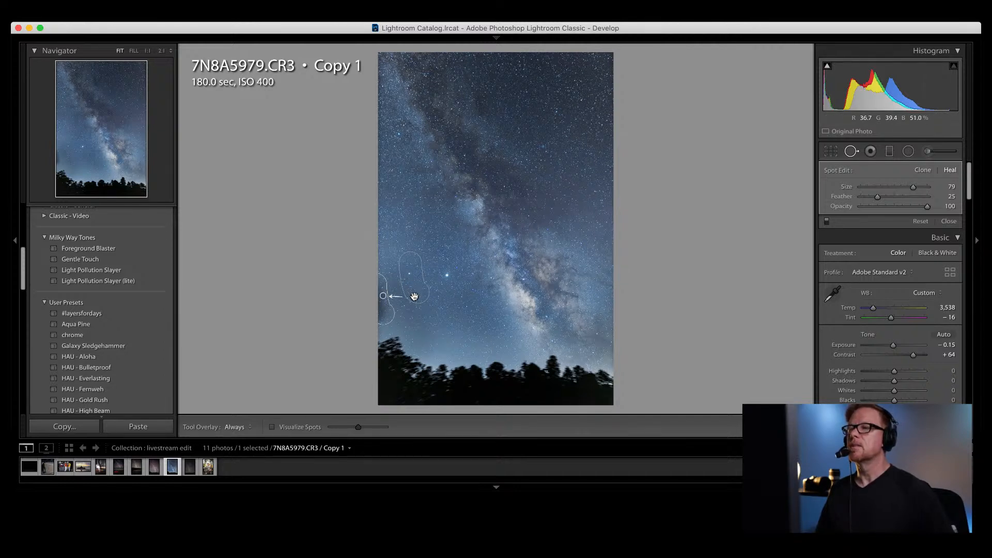
drag(414, 296, 414, 297)
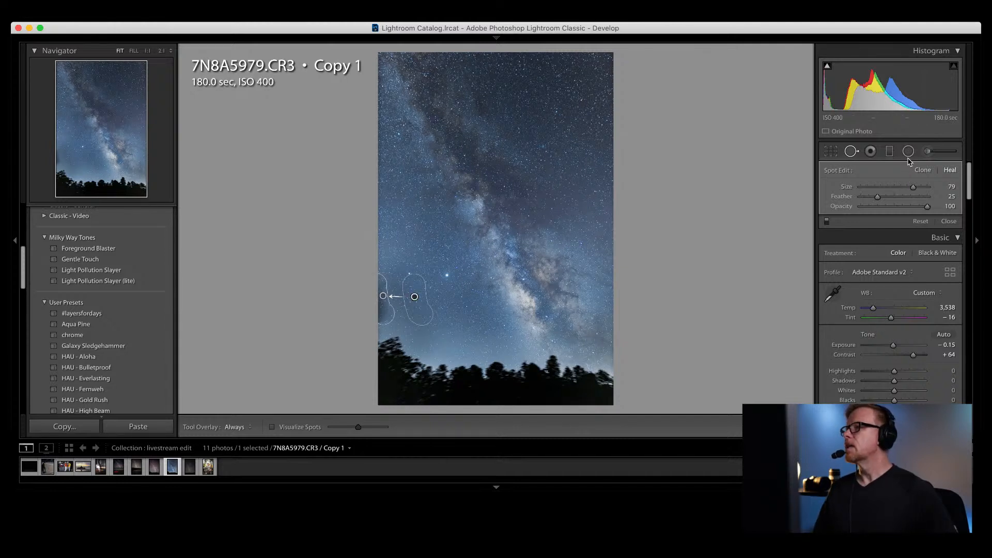
click(929, 154)
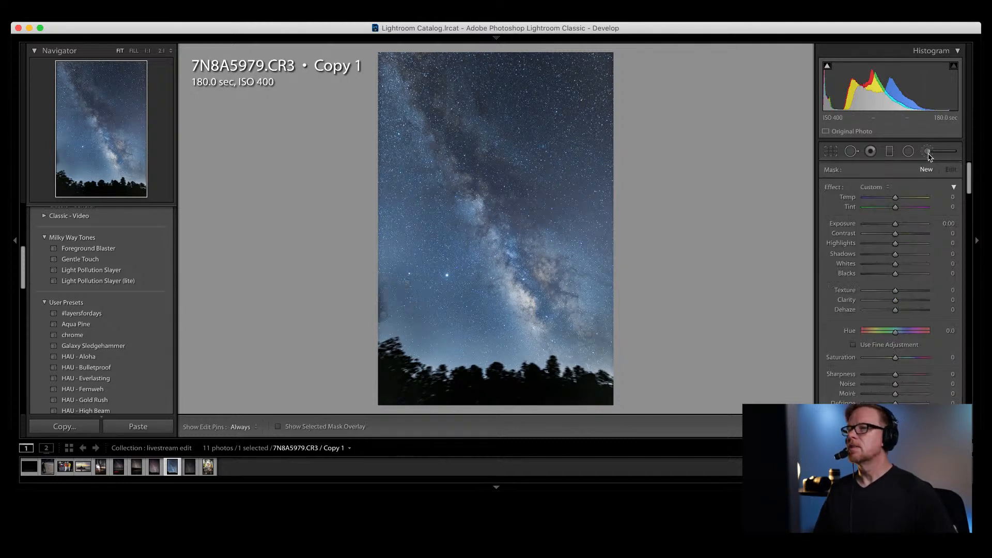
click(890, 153)
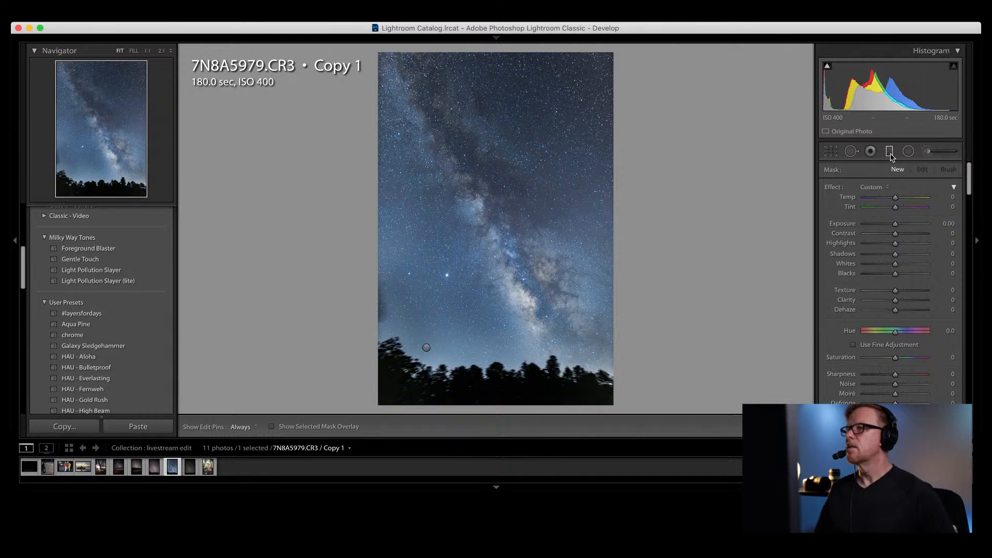
click(830, 154)
click(830, 155)
click(830, 155)
click(829, 155)
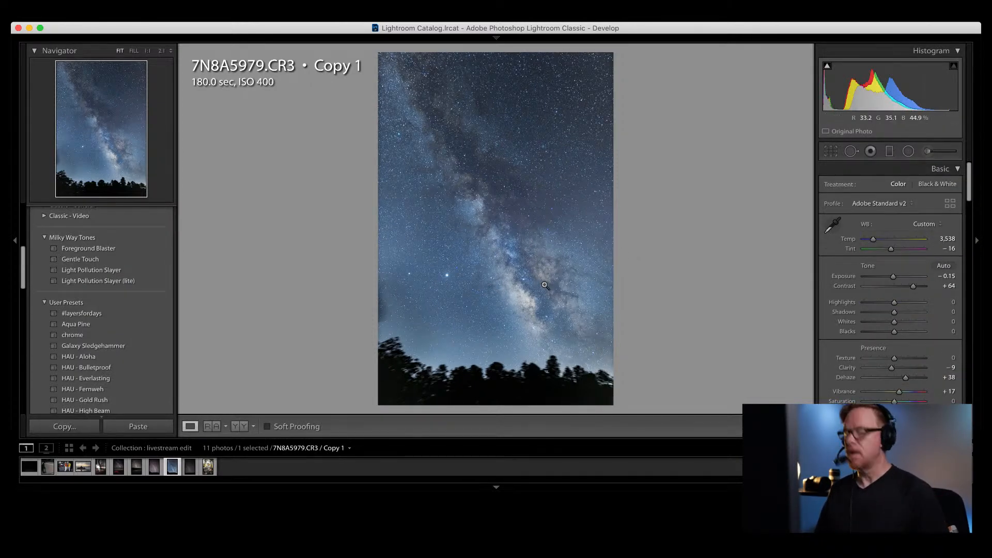
Step: Undo the healing of the branches at the photo's left edge, and redo the filter deletion if it gets undone too
key(super+z)
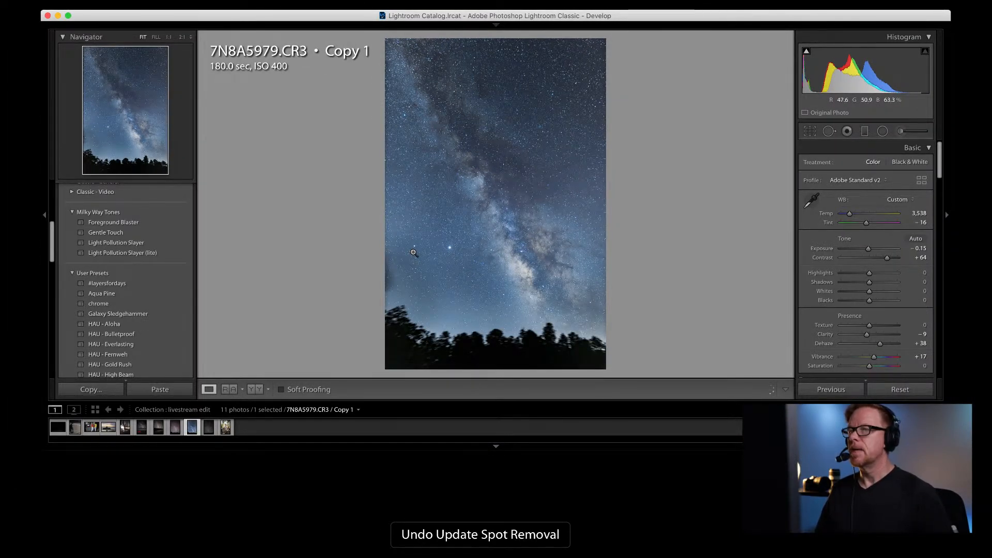
key(super+z)
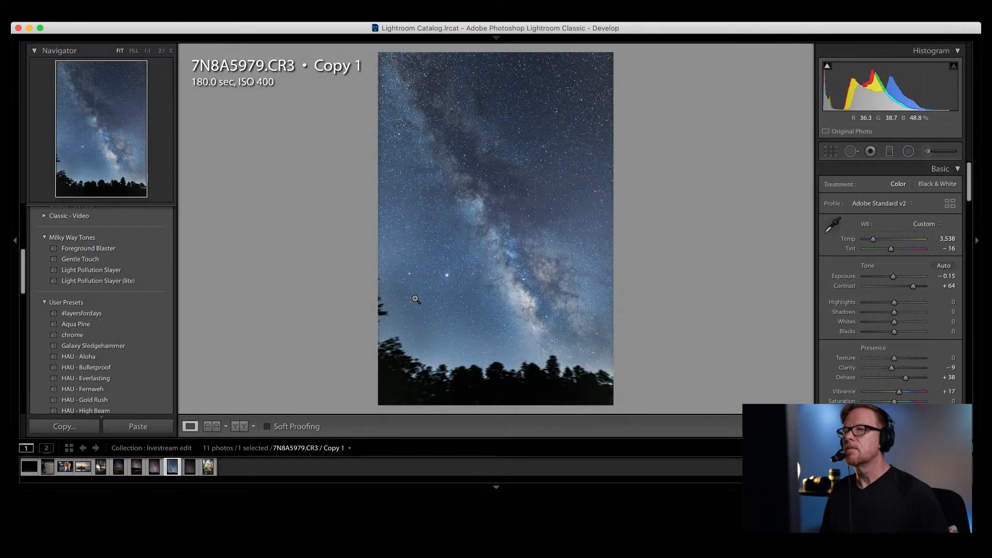
key(super+z)
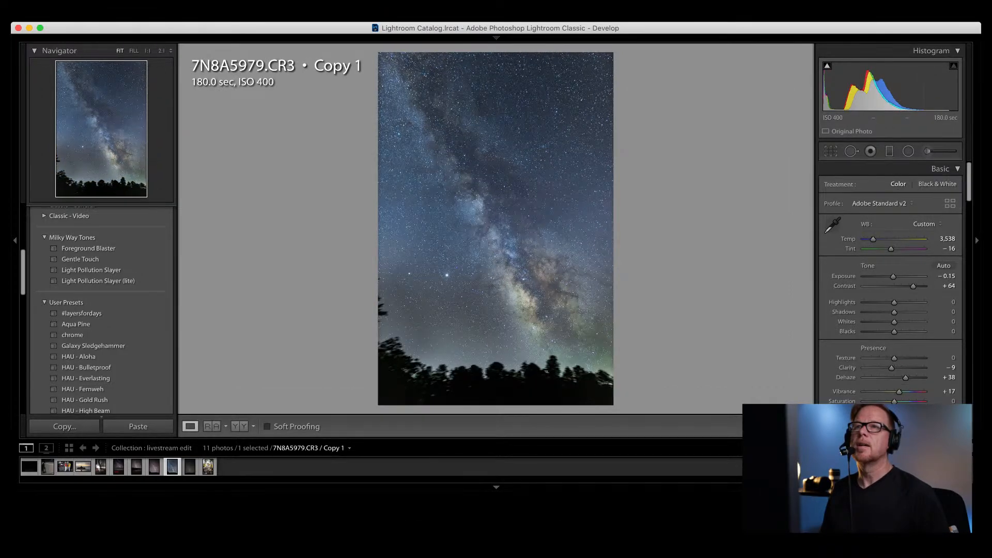
click(1, 4)
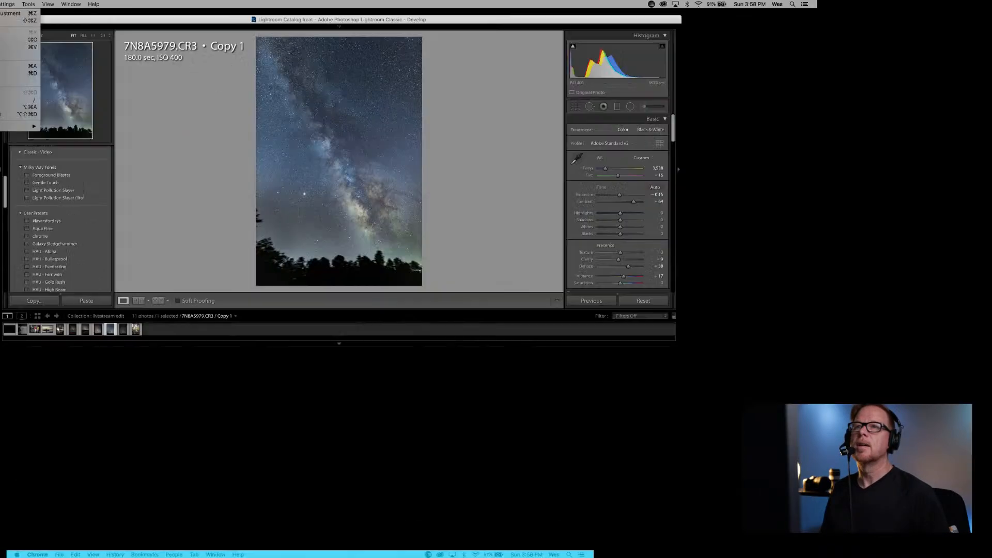
click(20, 20)
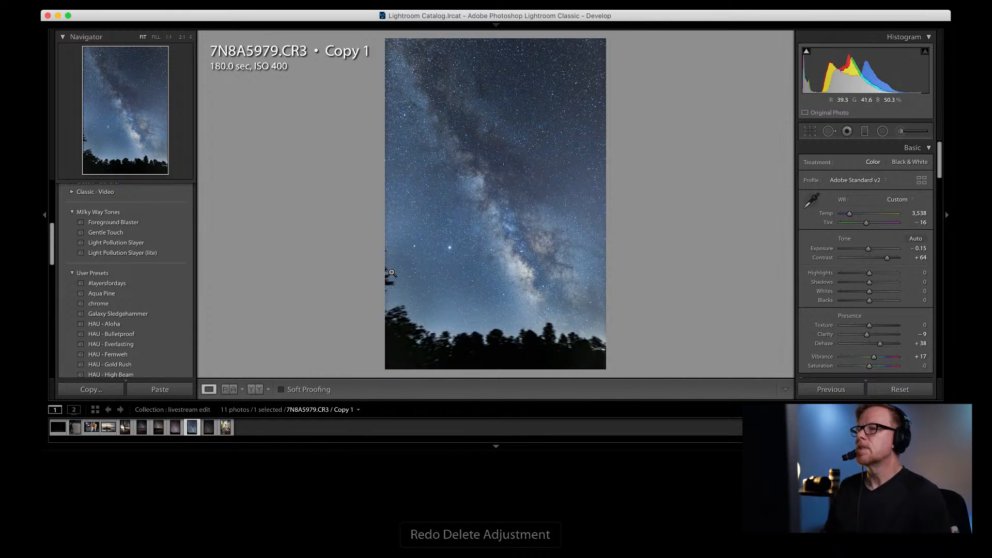
Step: Open the Milky Way virtual copy for editing in Adobe Photoshop 2020
right_click(392, 272)
mouse_move(466, 360)
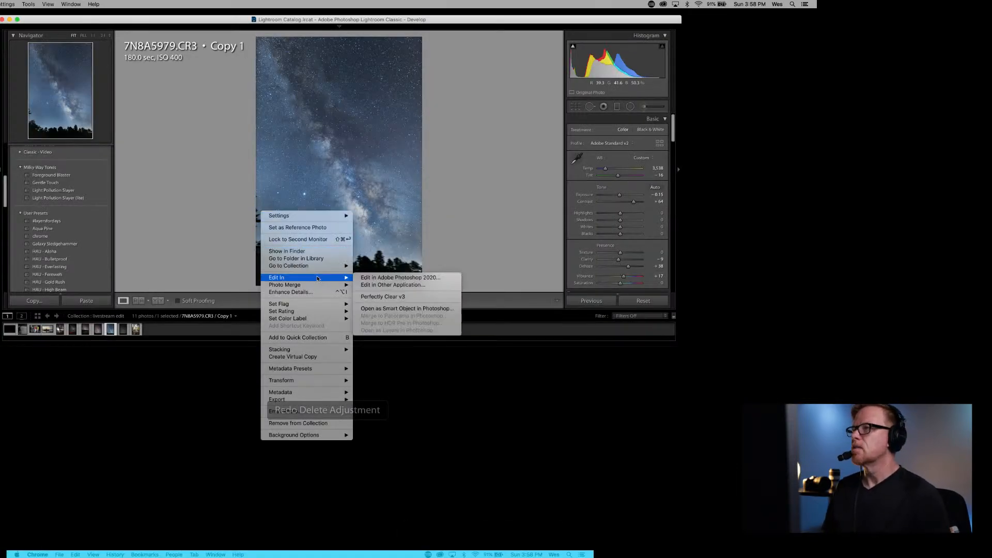
click(399, 279)
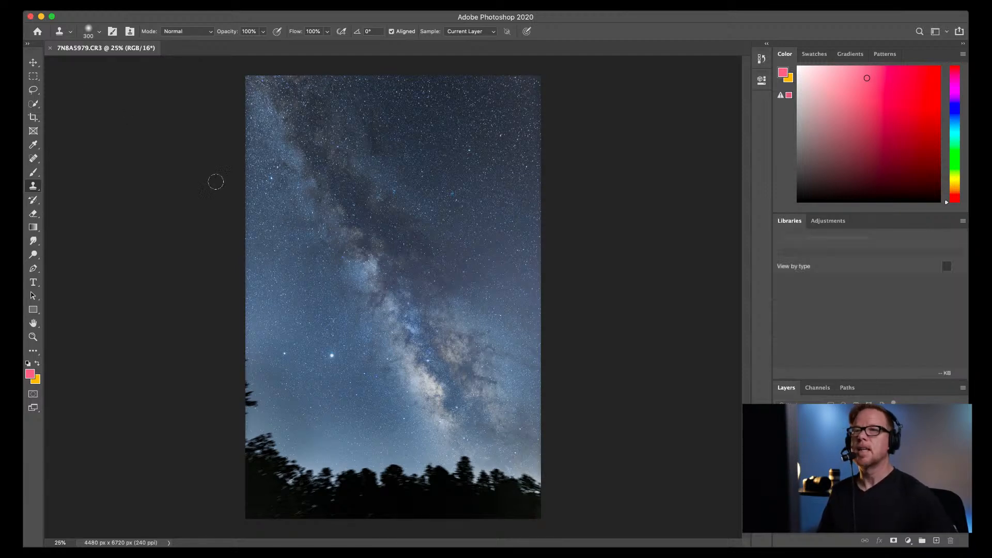
Step: Lasso the tree branches at the photo's left edge, replace them using Content-Aware Fill output to a new layer, deselect and save
click(33, 90)
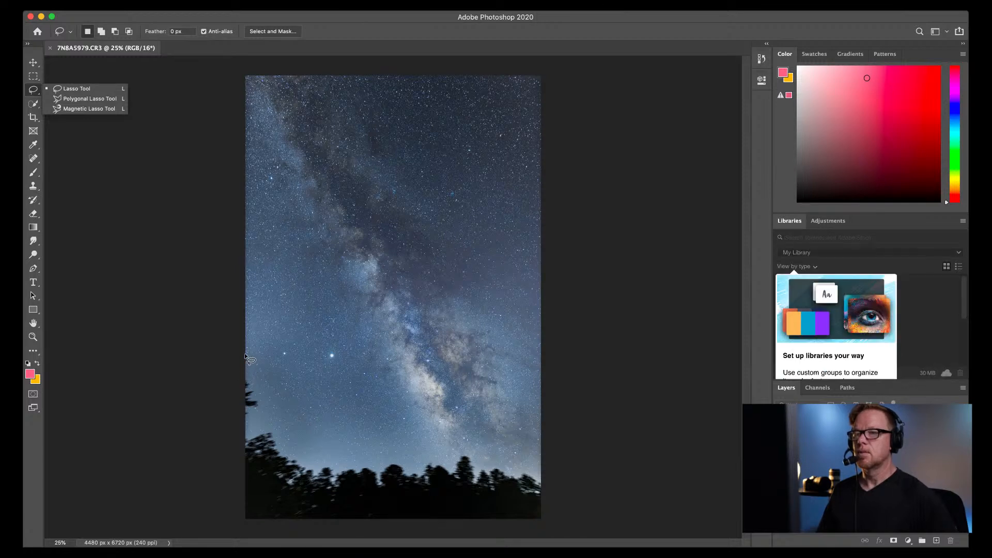
mouse_move(244, 356)
mouse_down()
mouse_move(258, 385)
mouse_move(256, 414)
mouse_move(246, 419)
mouse_move(245, 357)
mouse_up()
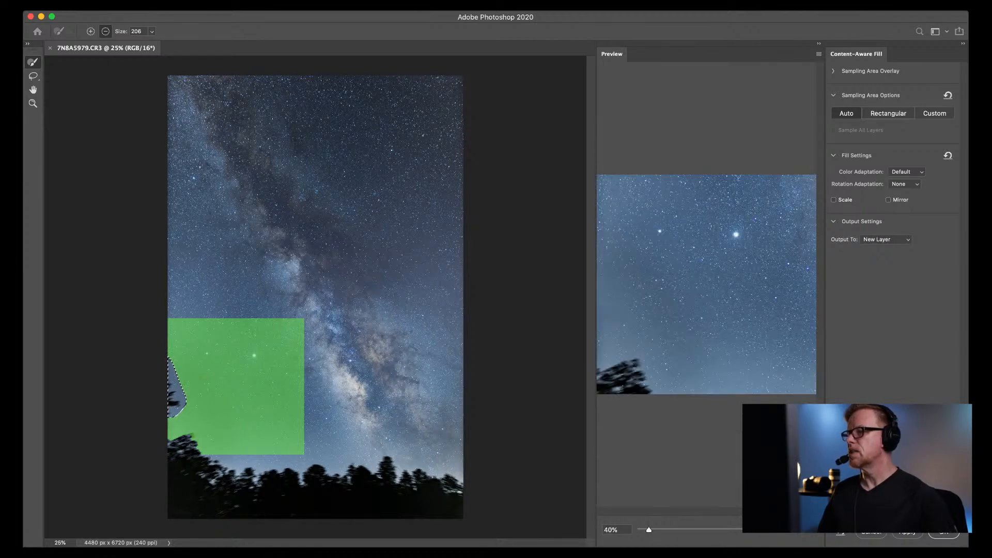
click(942, 533)
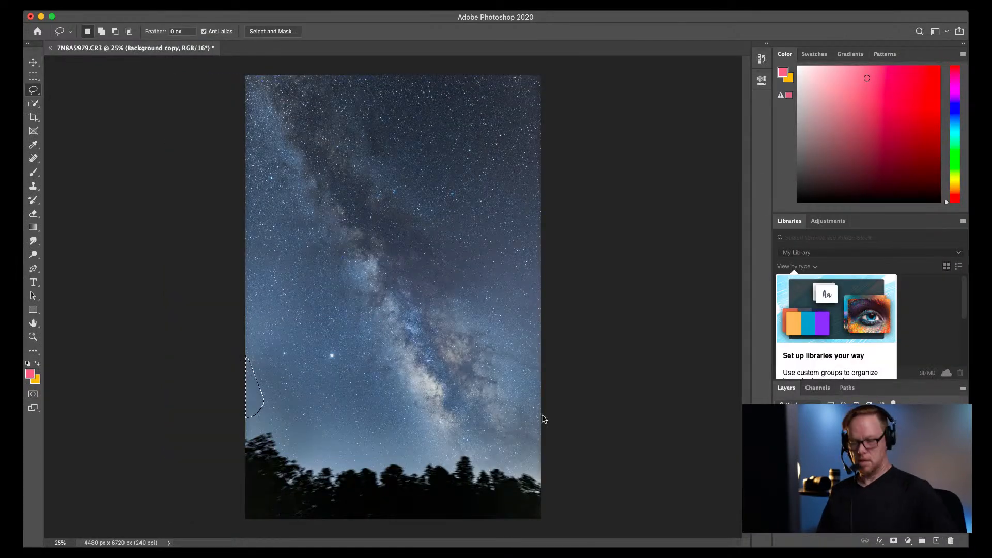
key(super+d)
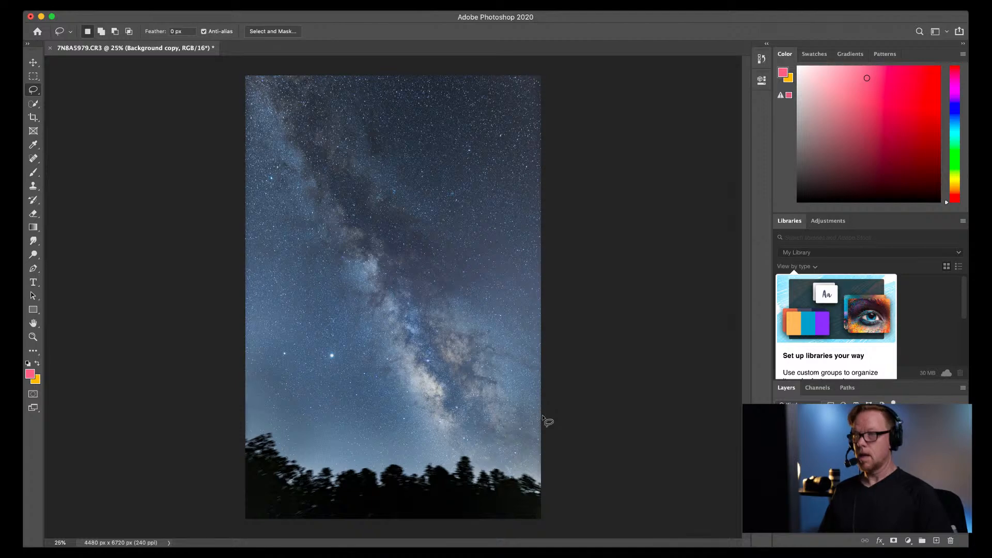
key(super+s)
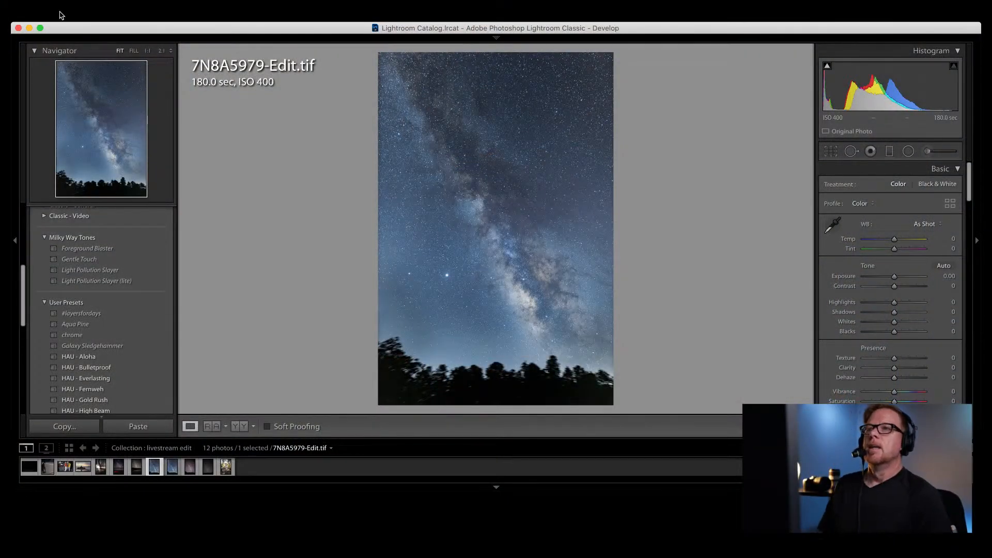
Step: Compare 7N8A5979-Edit.tif side by side in the Before/After view in Lightroom Classic, and return to the single-photo view
click(26, 7)
click(503, 82)
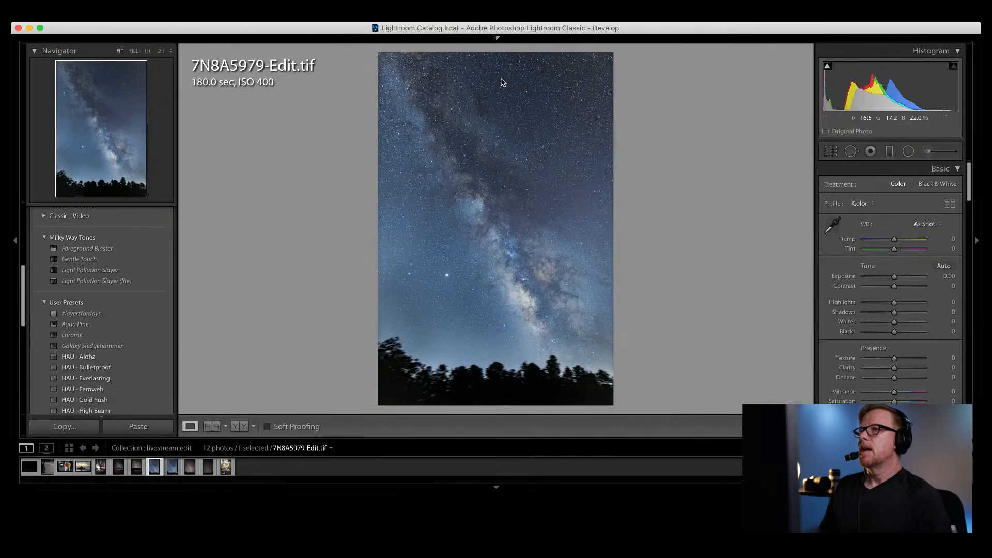
mouse_move(560, 37)
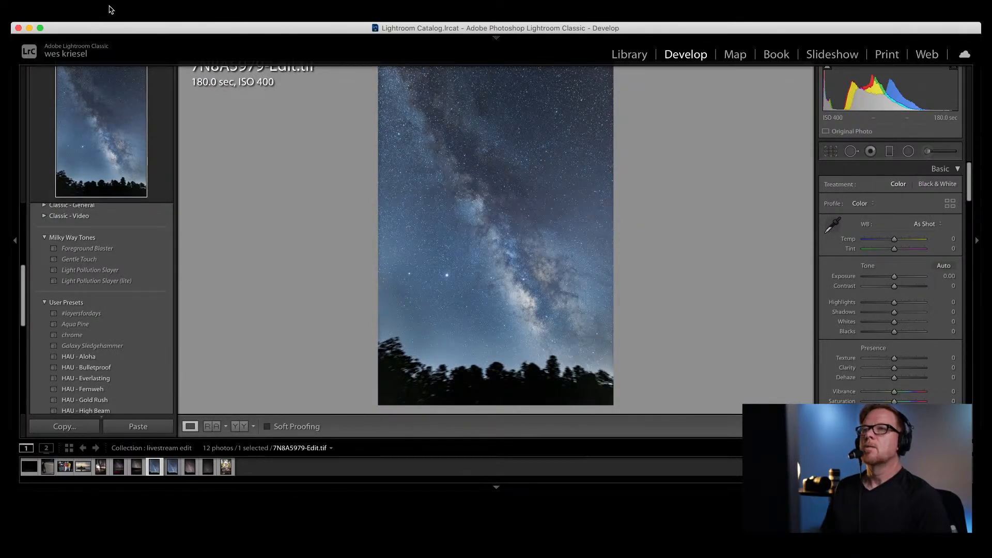
click(83, 6)
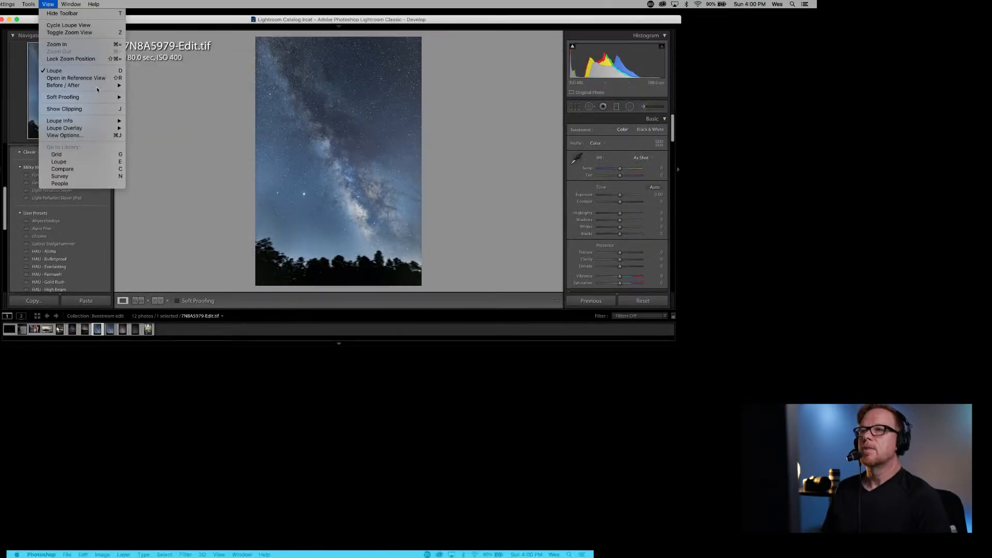
mouse_move(97, 86)
click(150, 85)
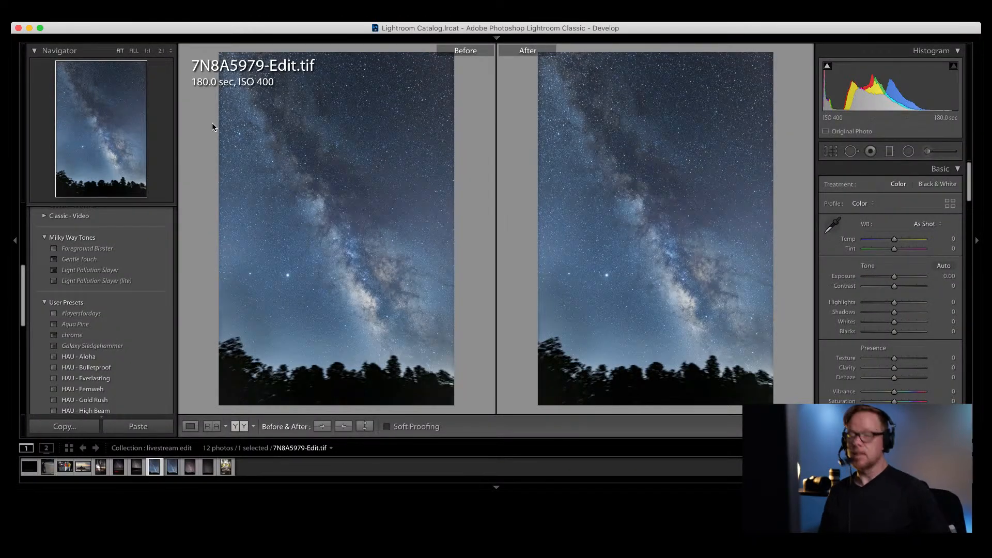
click(79, 5)
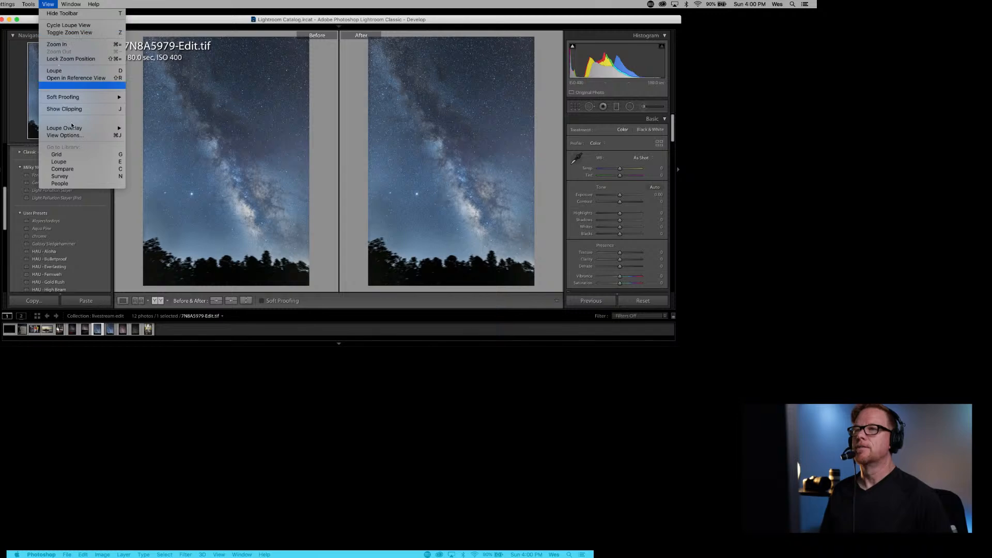
mouse_move(75, 87)
click(140, 86)
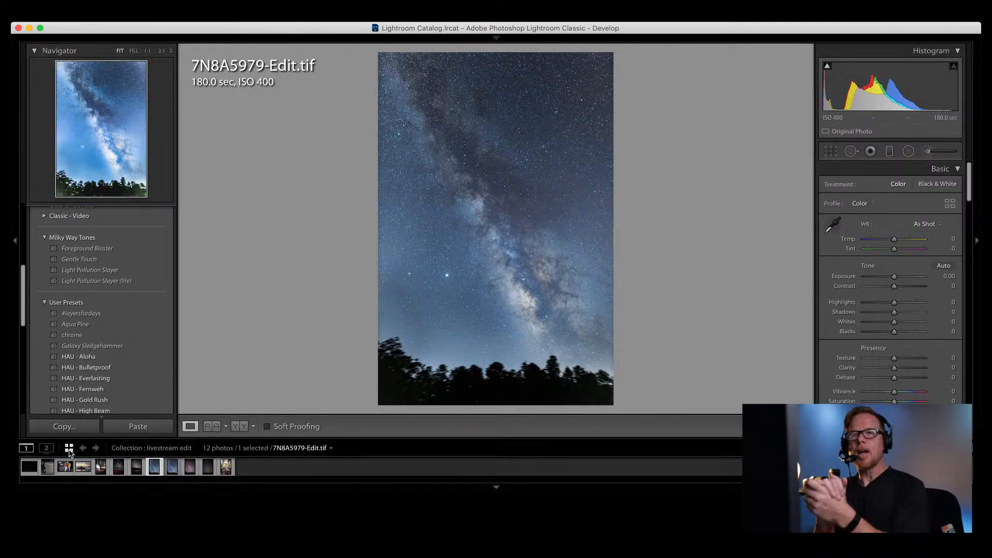
Step: View the knife photo ROSE0070 enlarged from the Library grid, and look through the other photos of the livestream edit collection
click(69, 448)
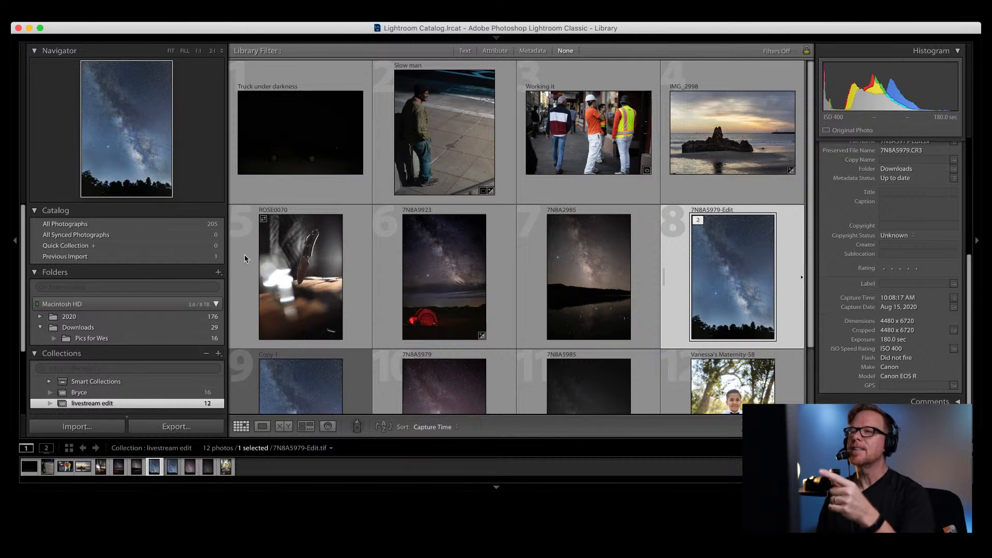
click(271, 261)
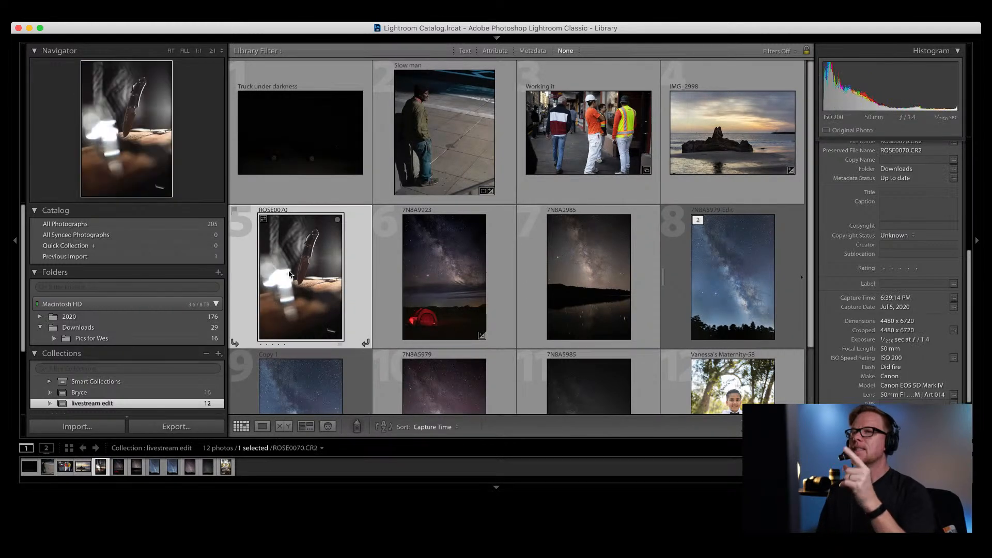
double_click(330, 281)
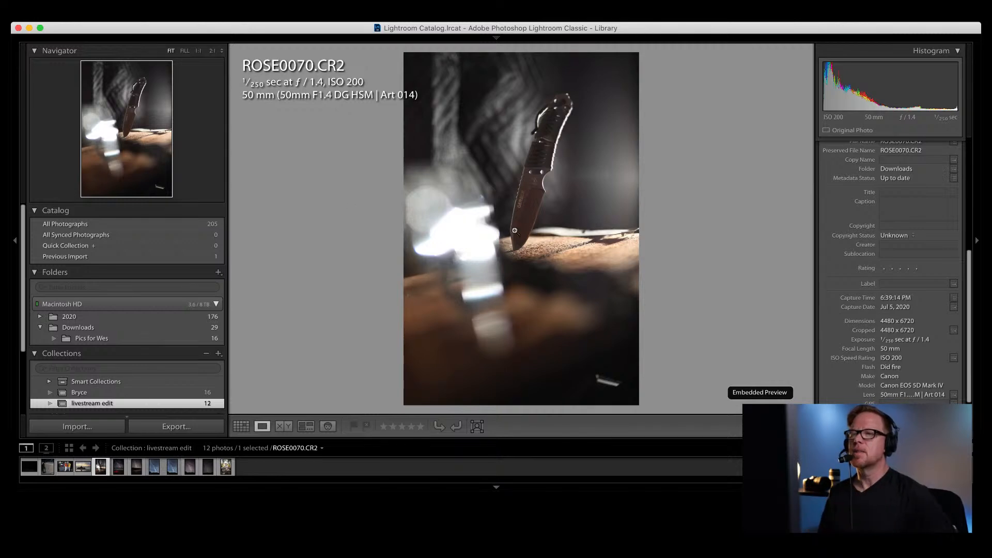
click(241, 426)
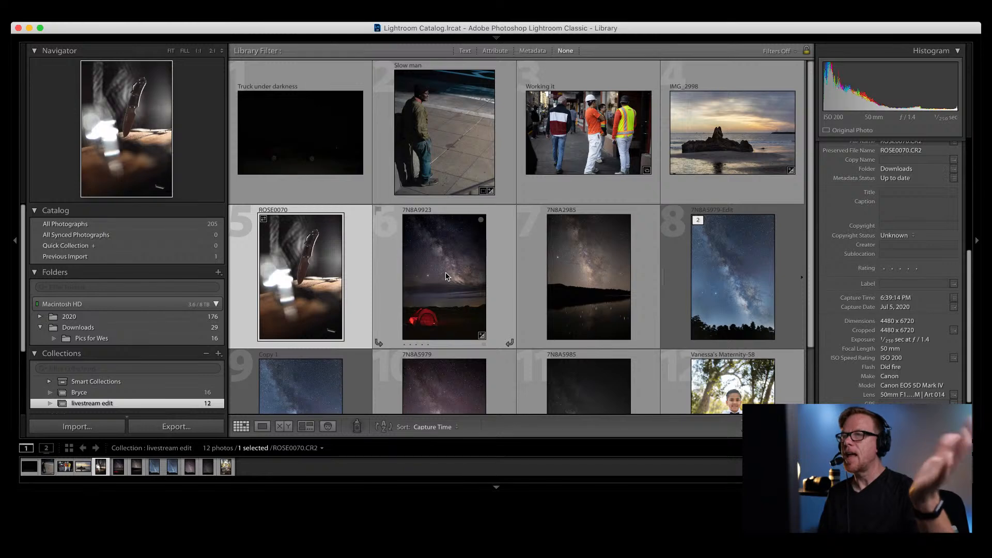
scroll(499, 288, down, 3)
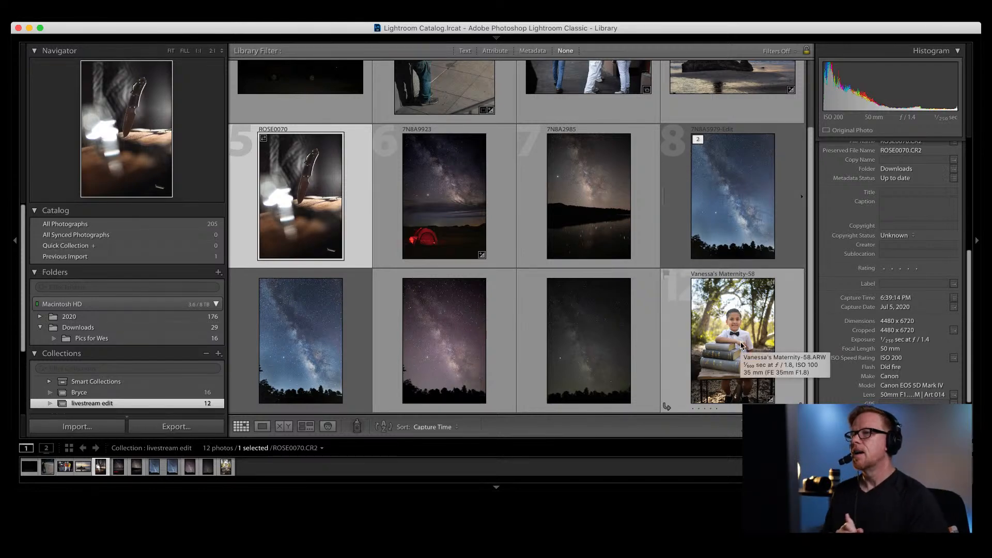
scroll(741, 345, up, 2)
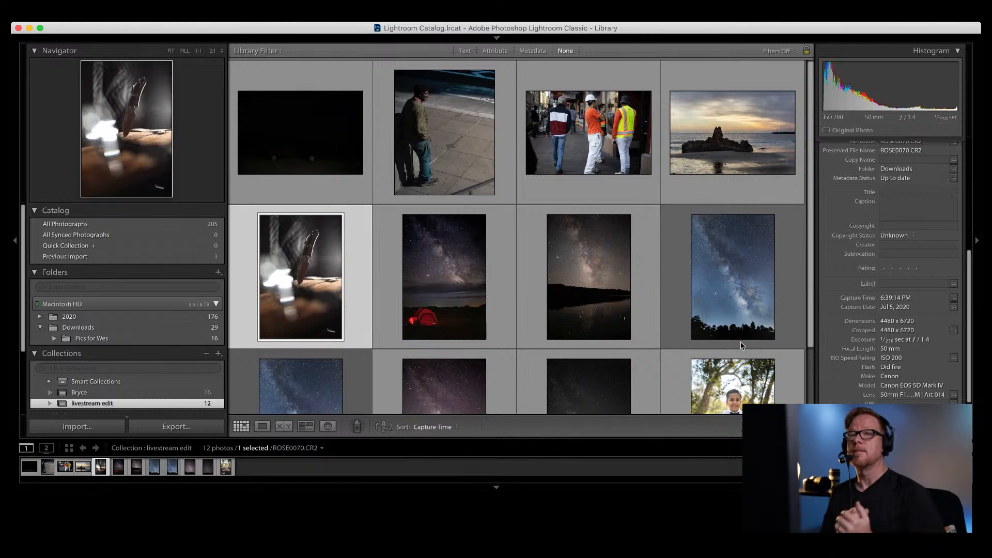
key(j)
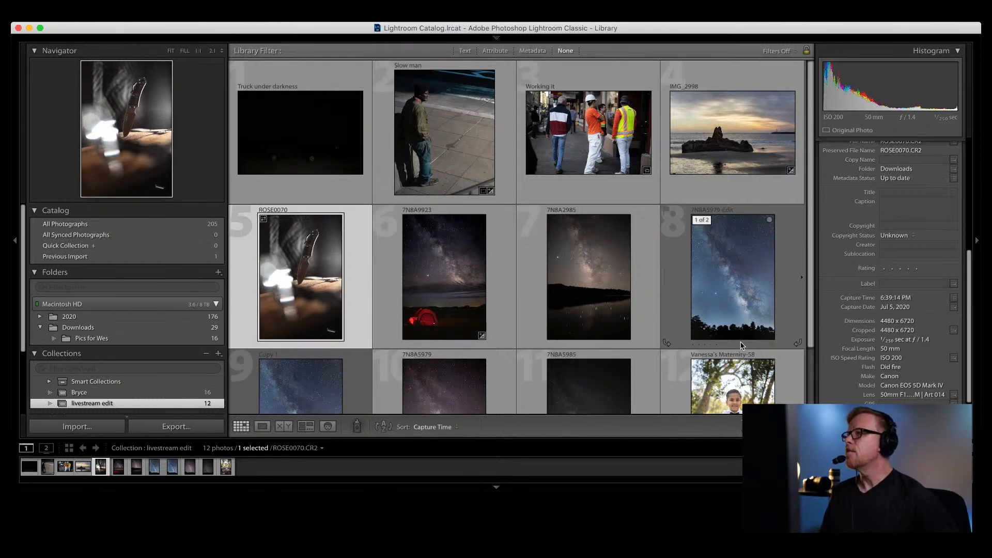